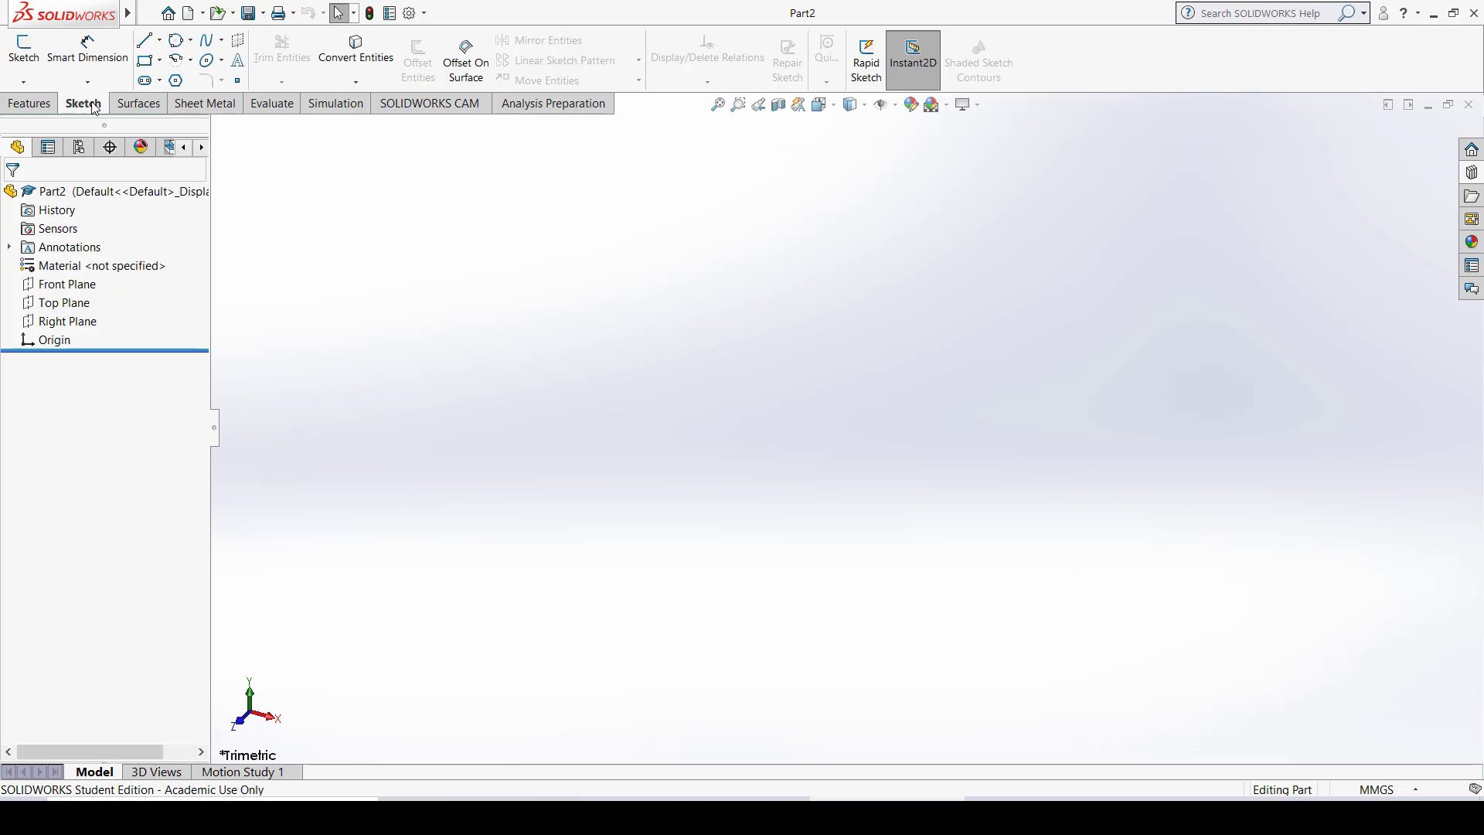
Step: Start a sketch on the Front Plane and draw a 3 Point Arc from the origin, about 39 mm radius and 139° sweep
click(91, 285)
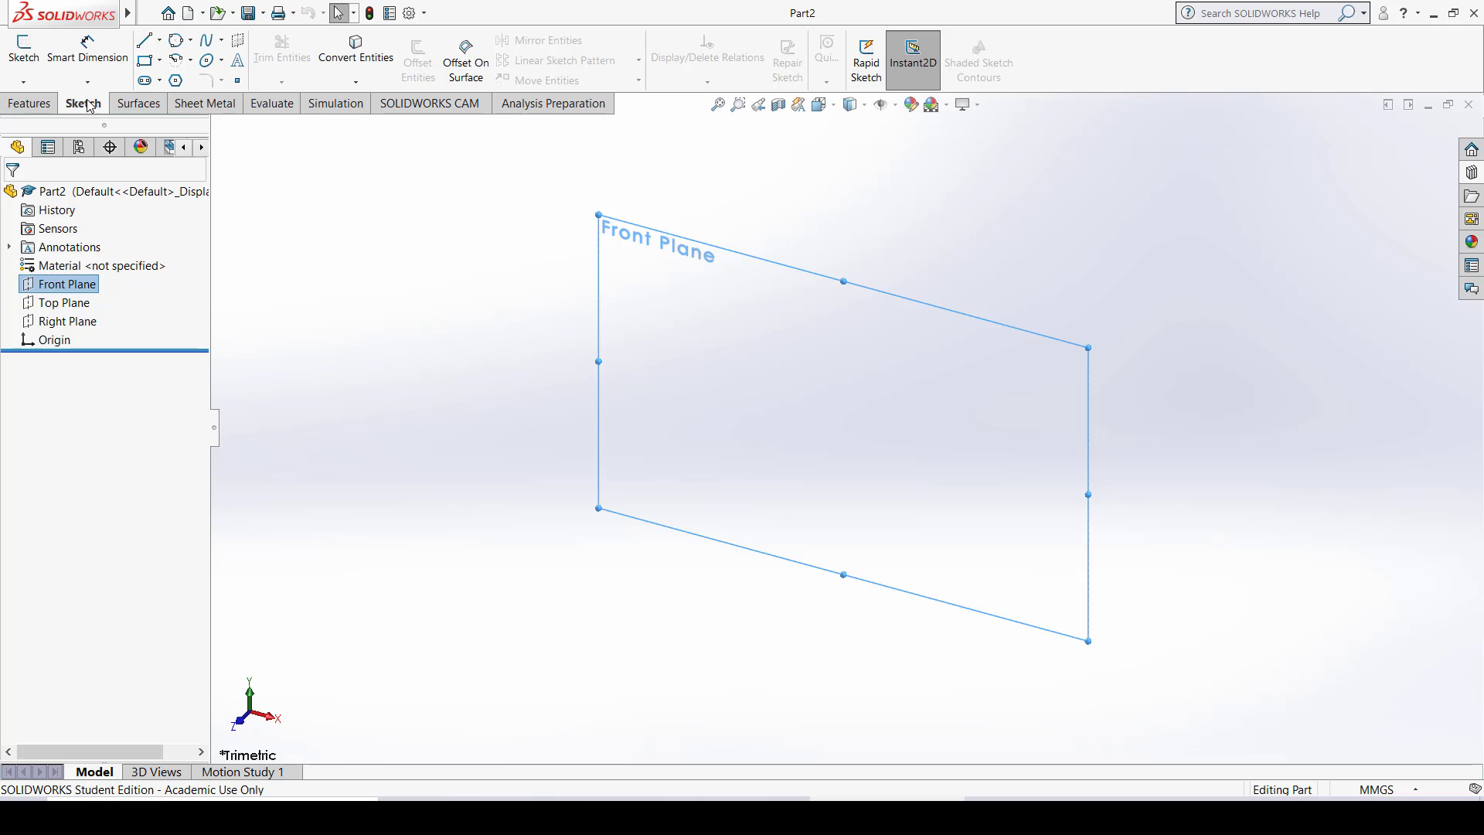
click(28, 48)
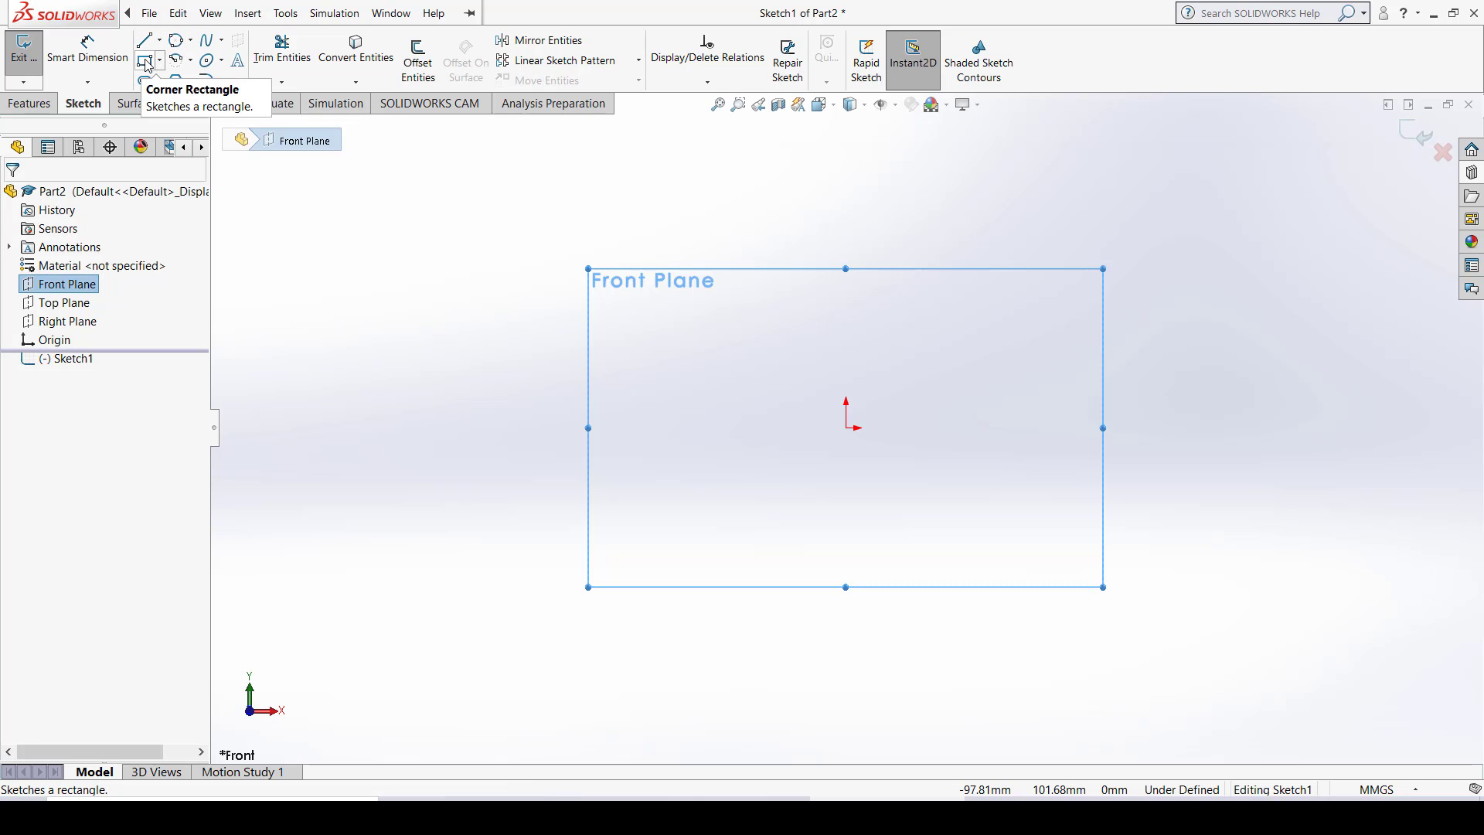
click(193, 61)
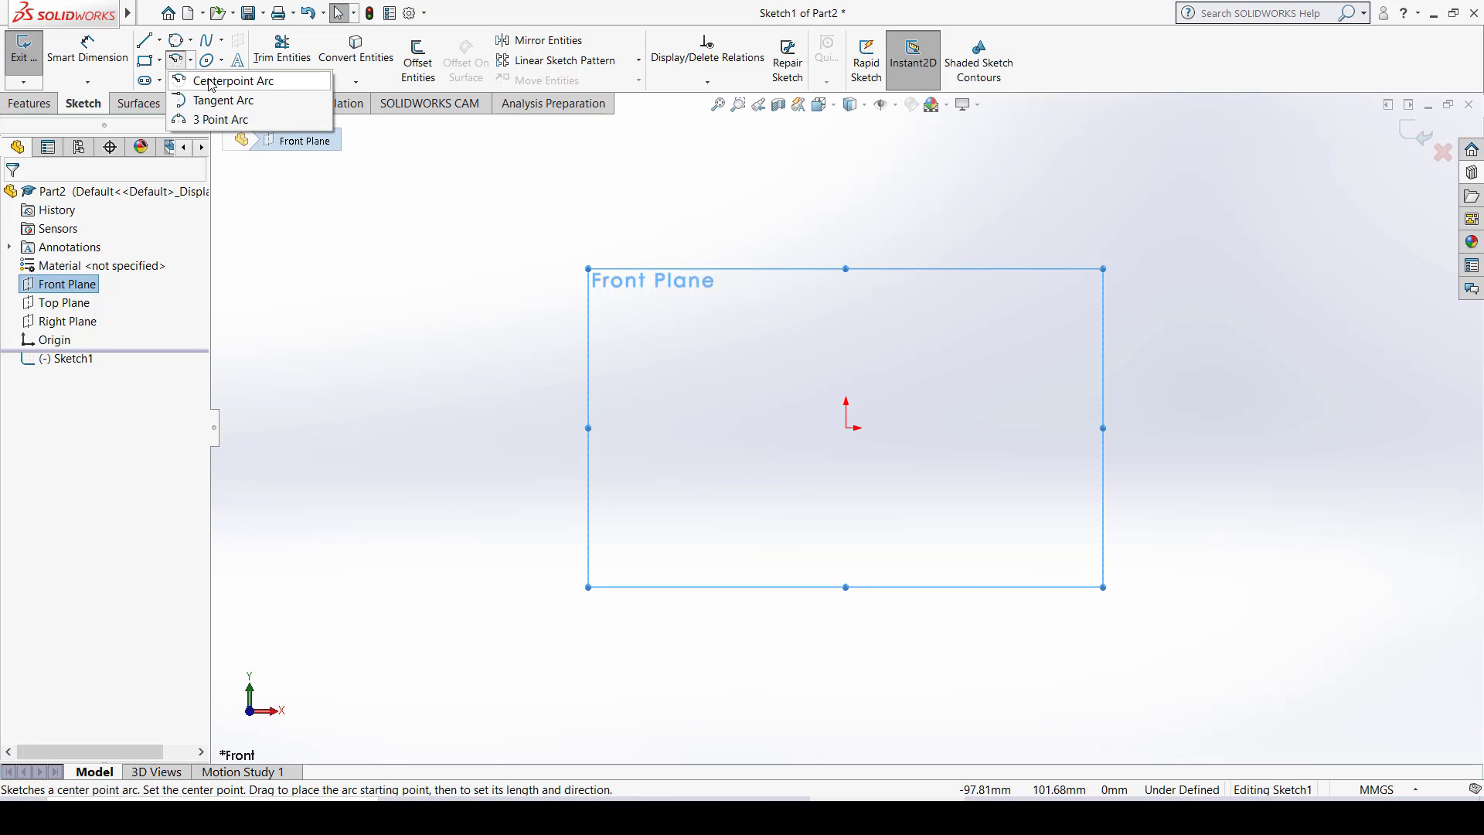
click(221, 120)
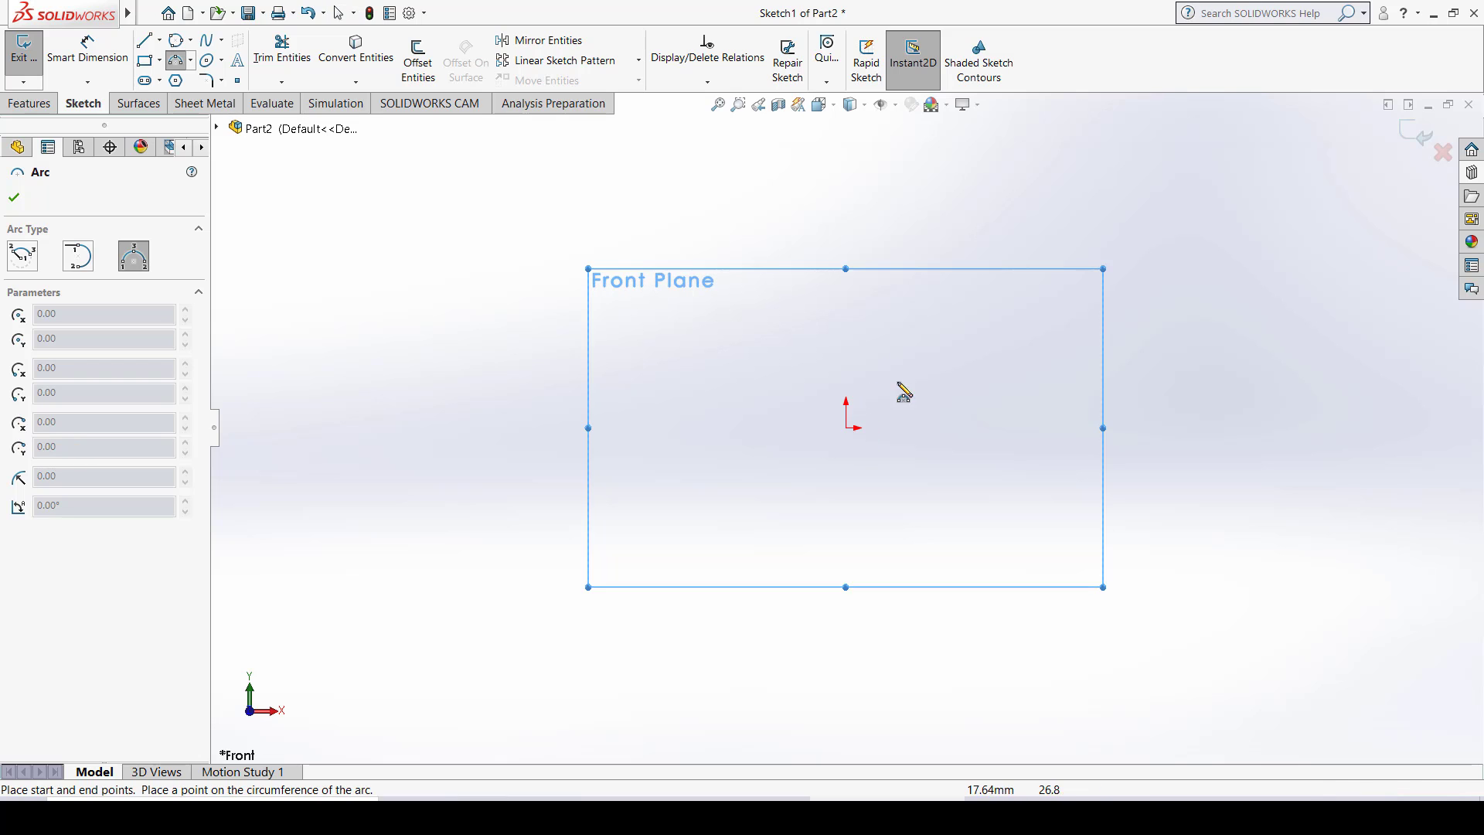
click(846, 428)
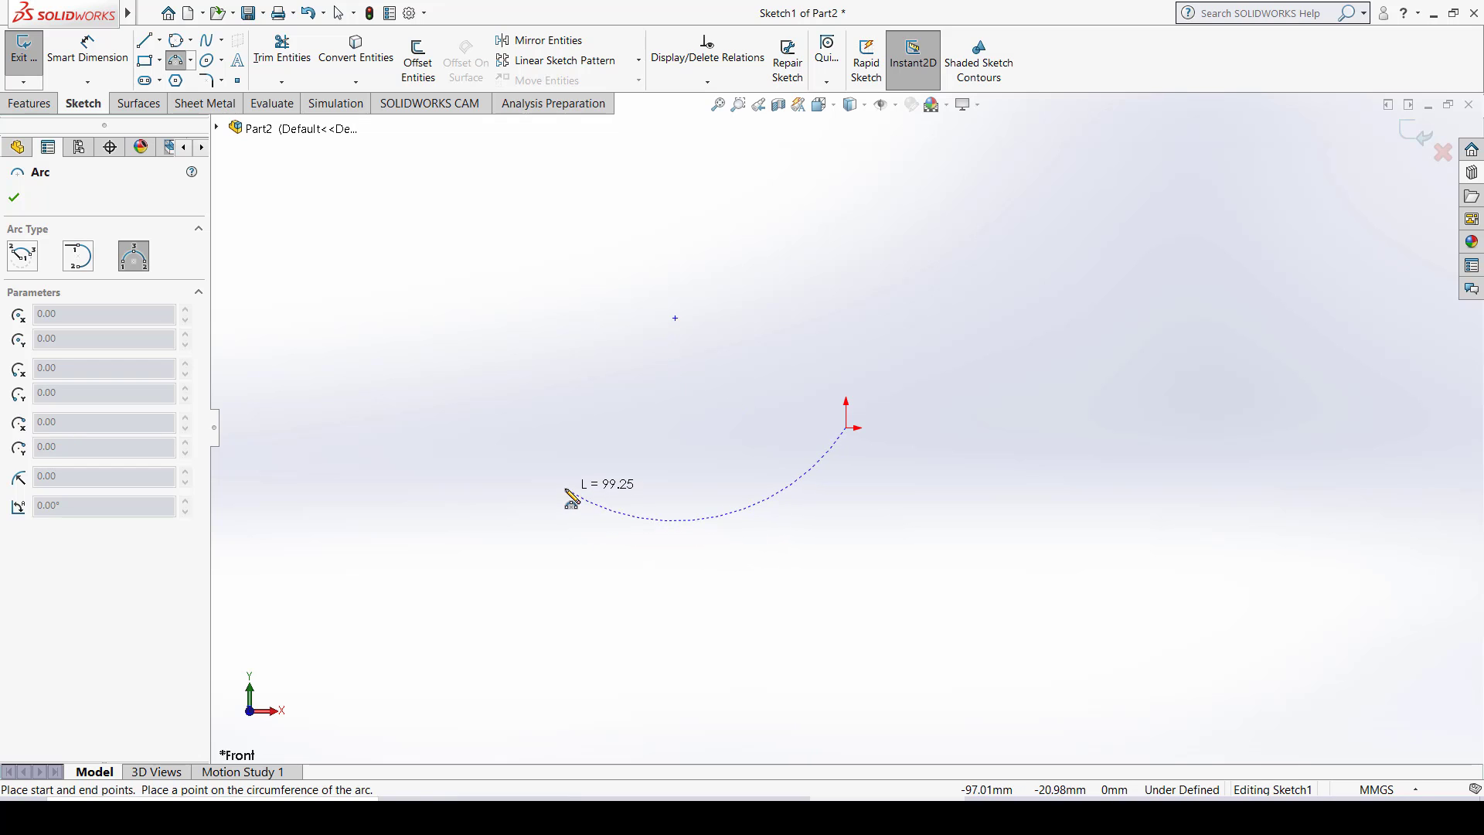
click(999, 284)
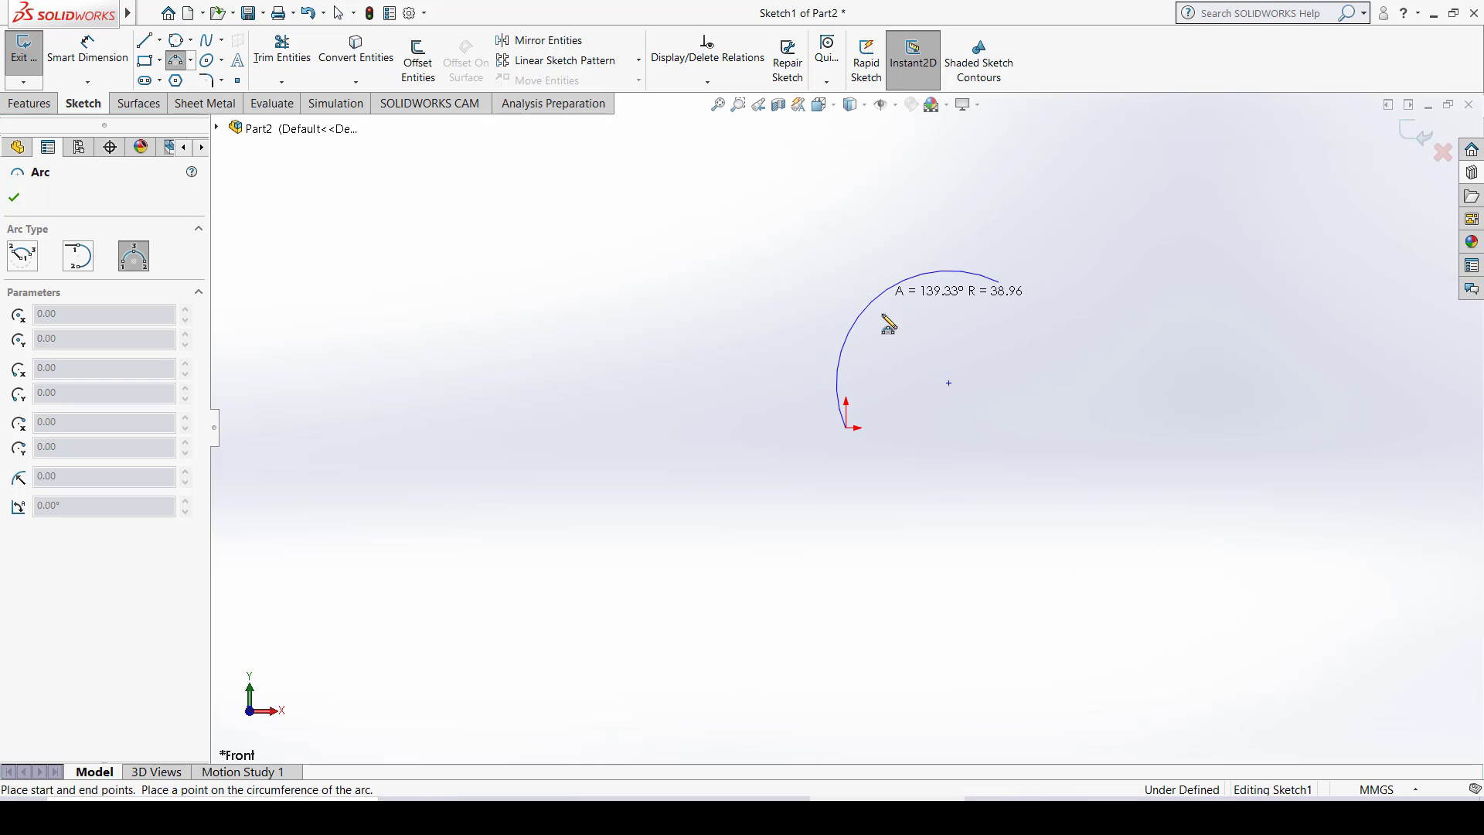
click(1030, 404)
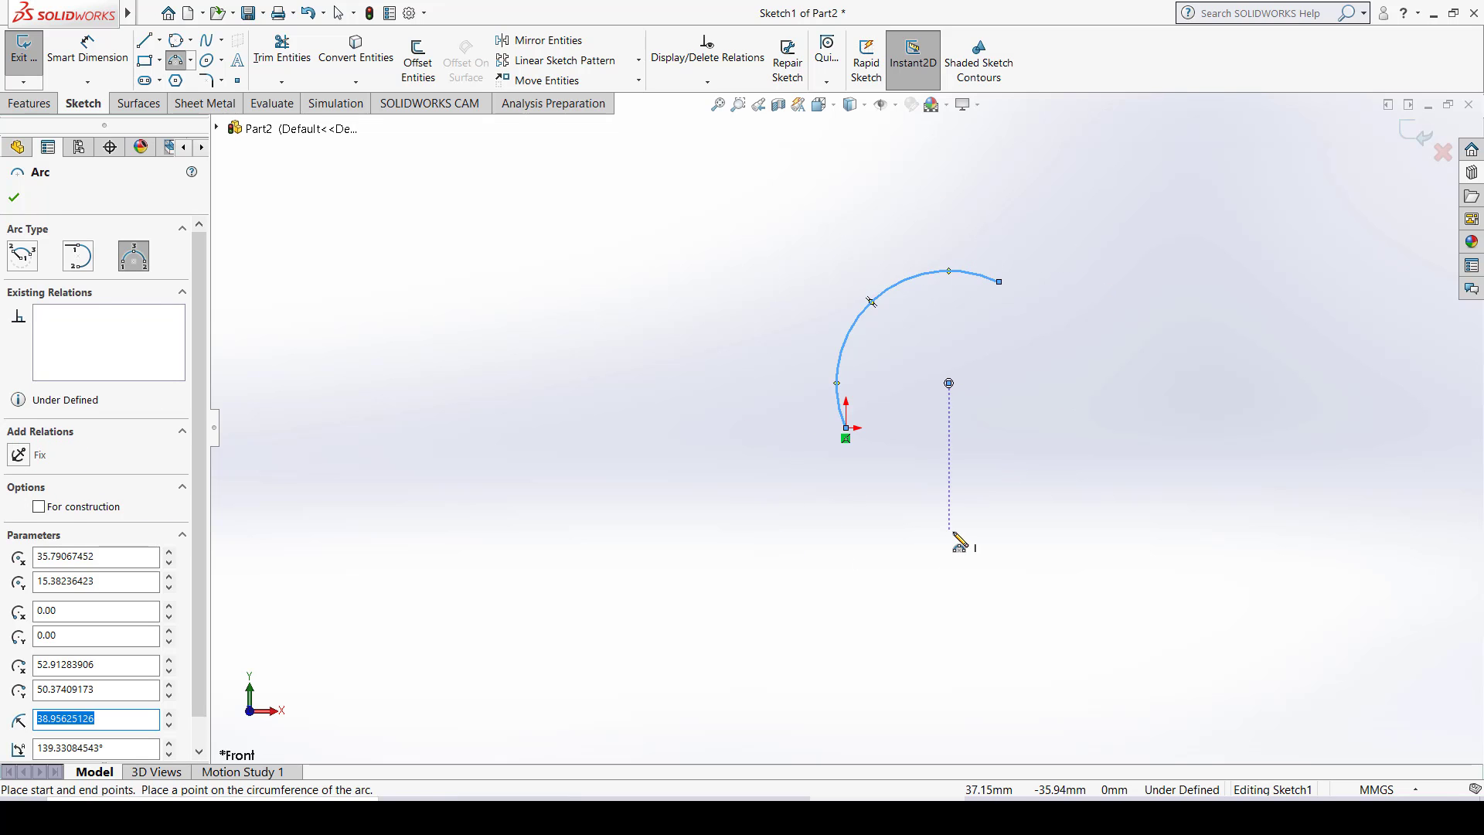
key(Escape)
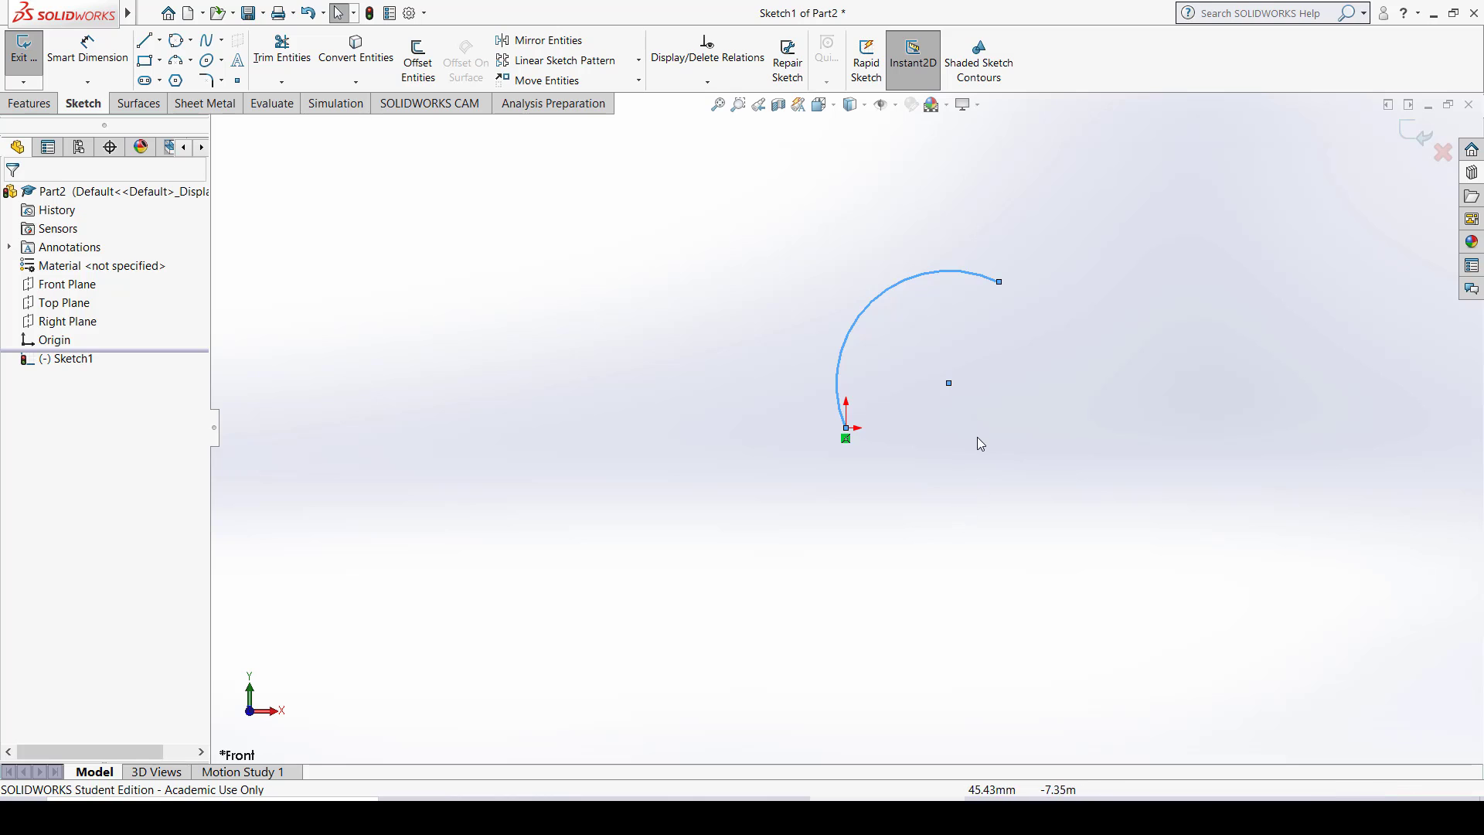
ctrl+middle_drag(977, 437, 811, 485)
click(955, 423)
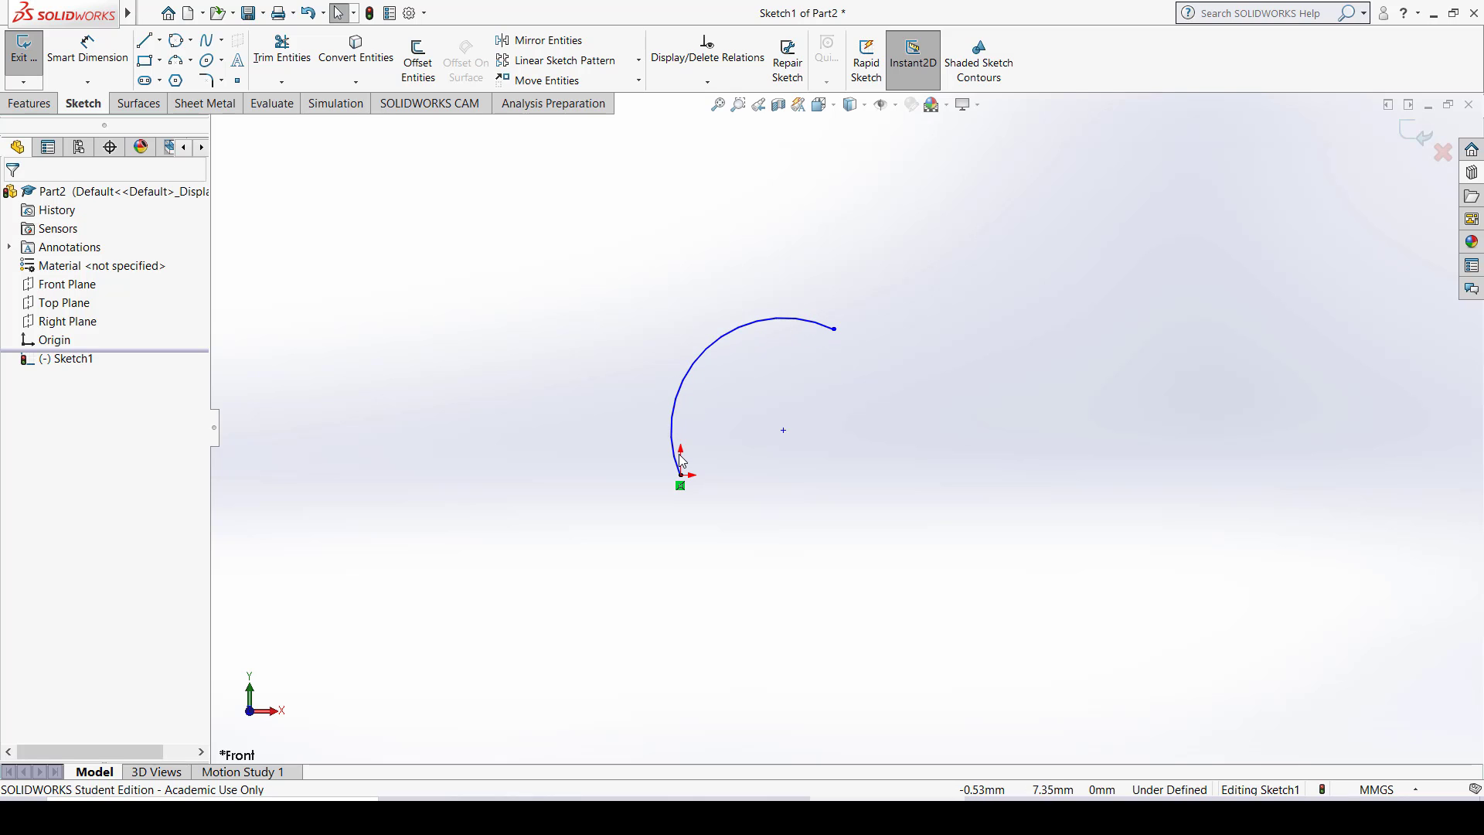
Step: Draw a chain of five tangent arcs from the first arc's free end, forming a wave, a U-shaped dip and a rising curve
click(192, 60)
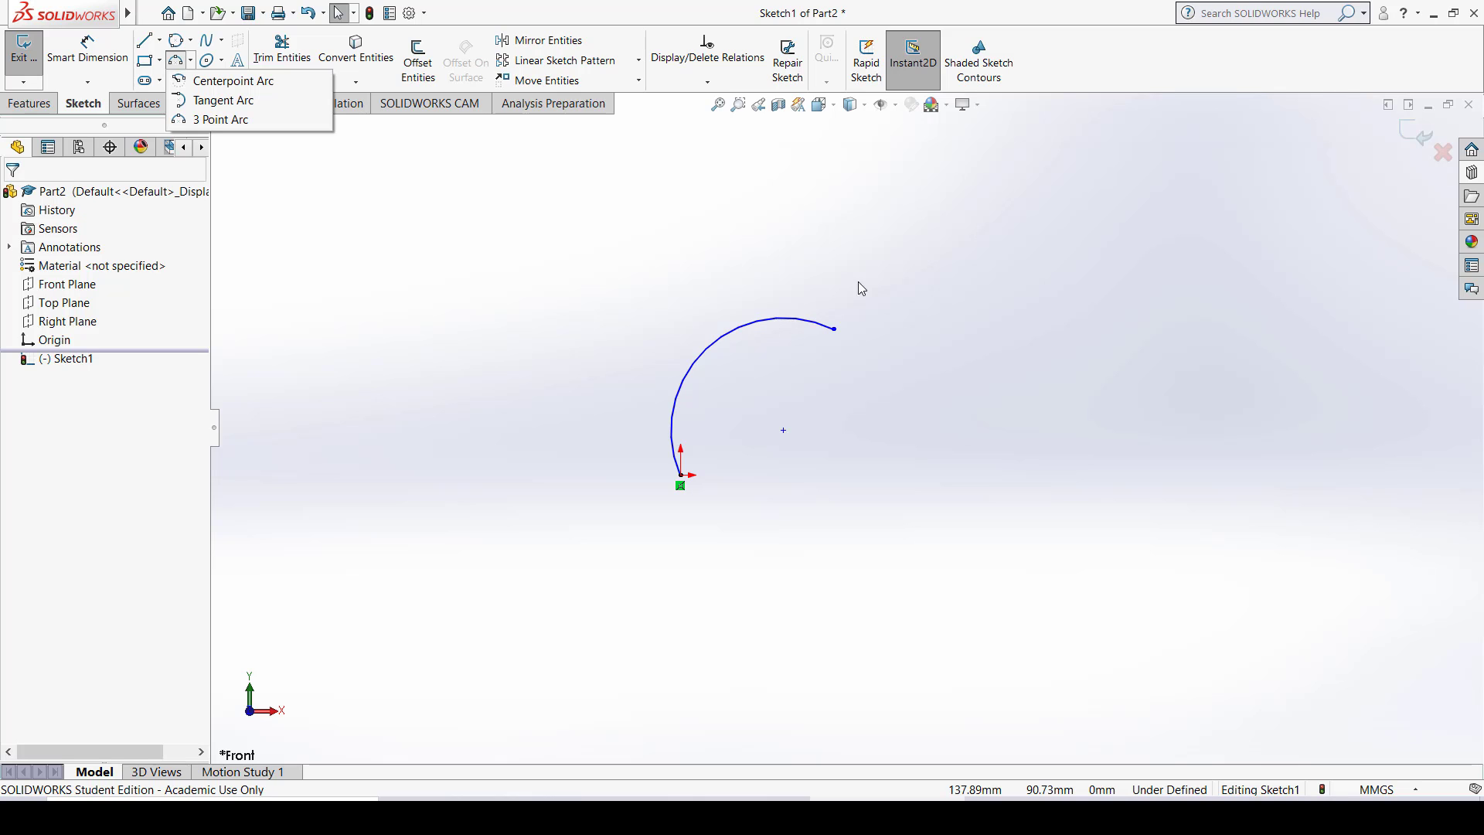
click(192, 62)
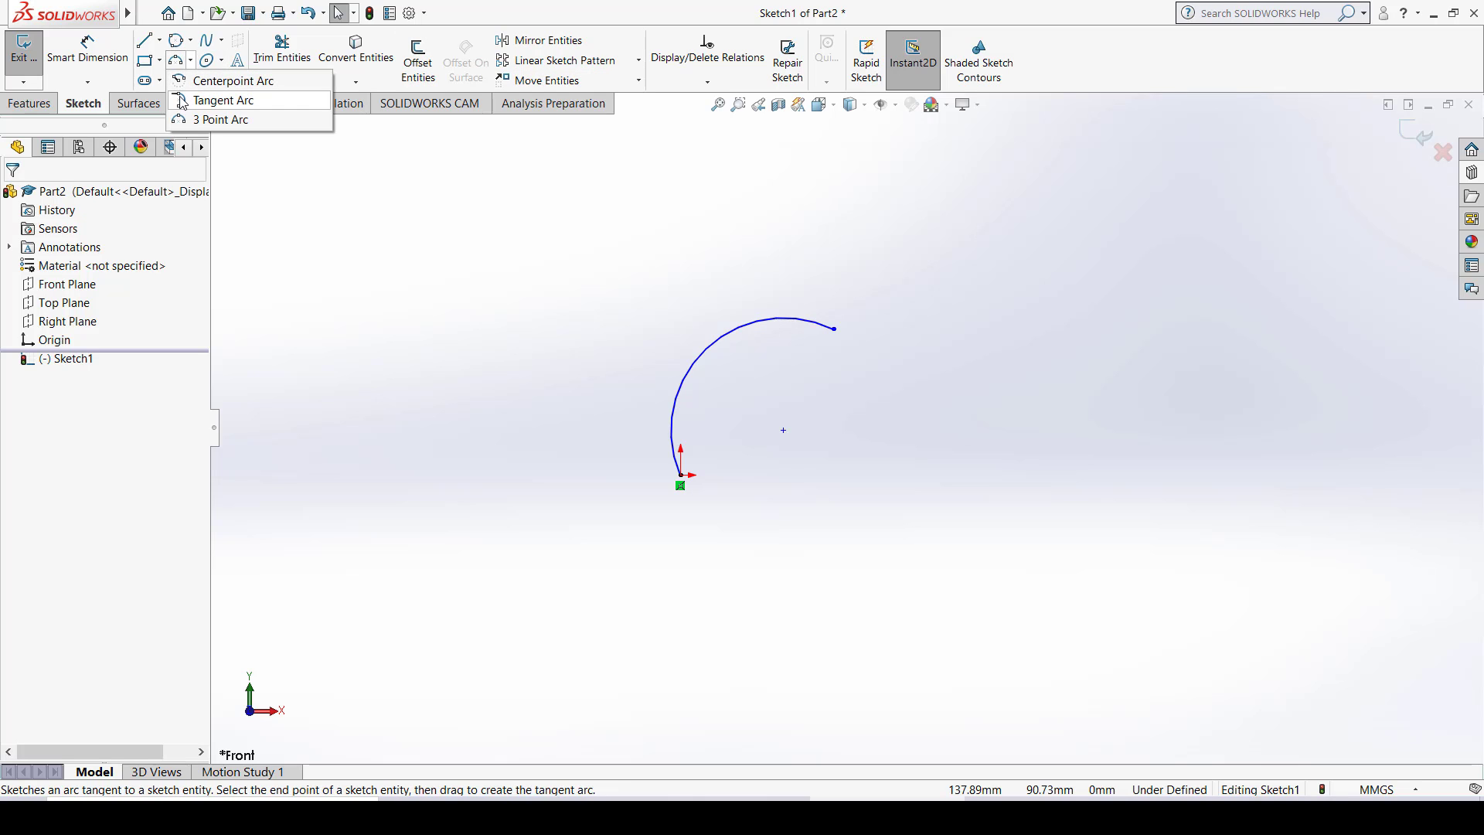
click(203, 100)
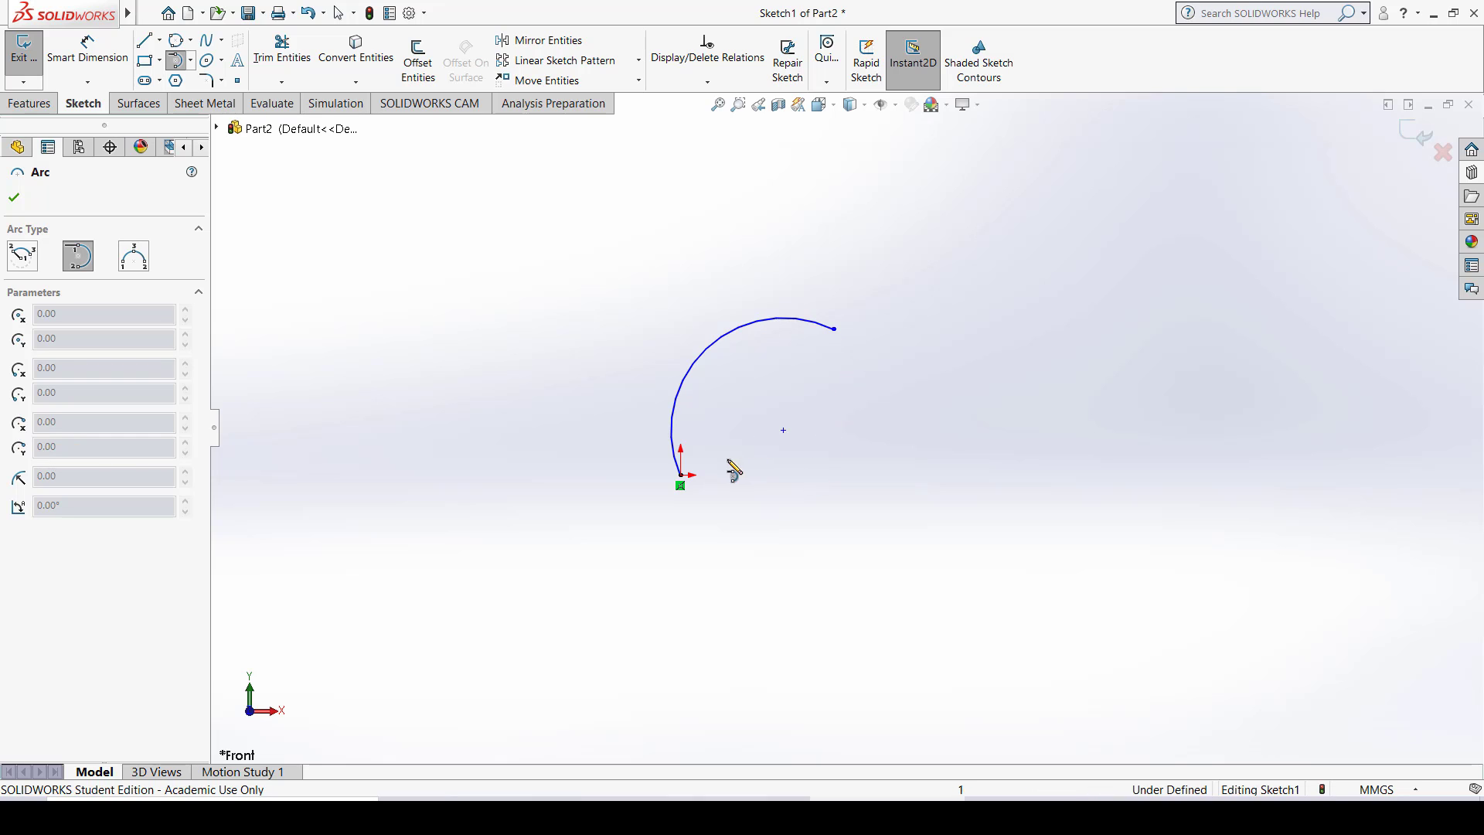
click(834, 329)
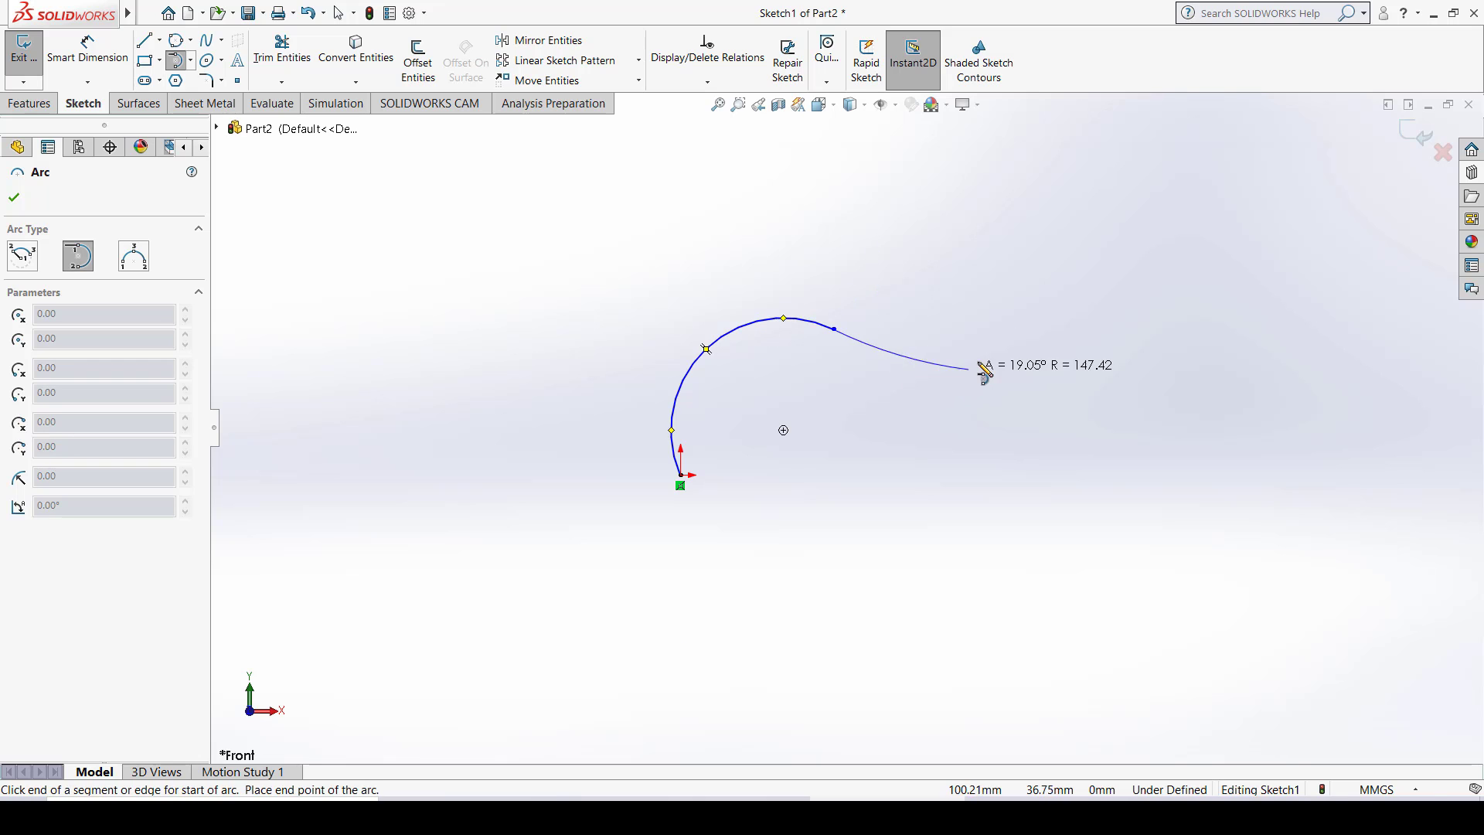
click(1002, 329)
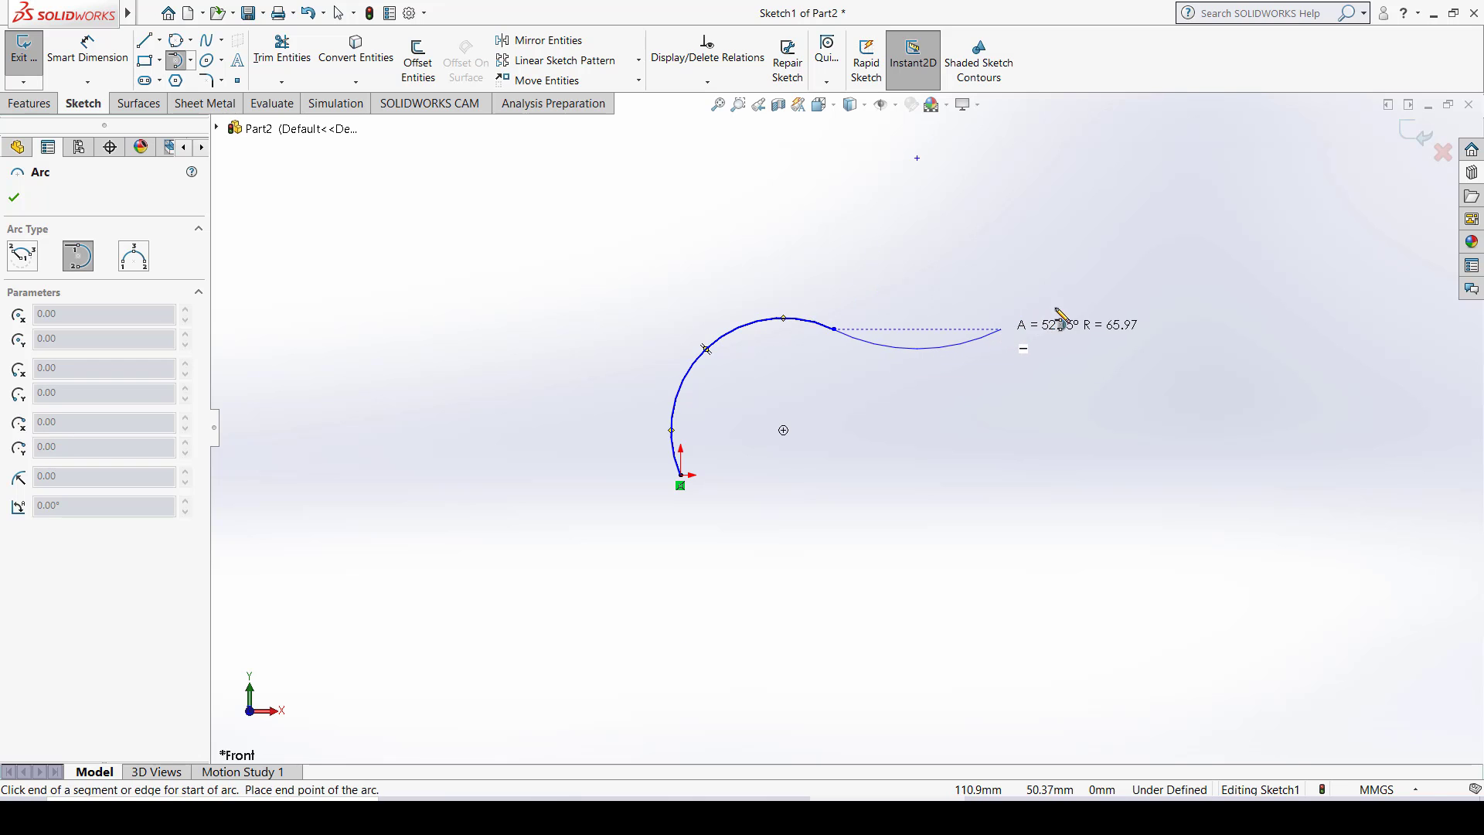
click(1157, 349)
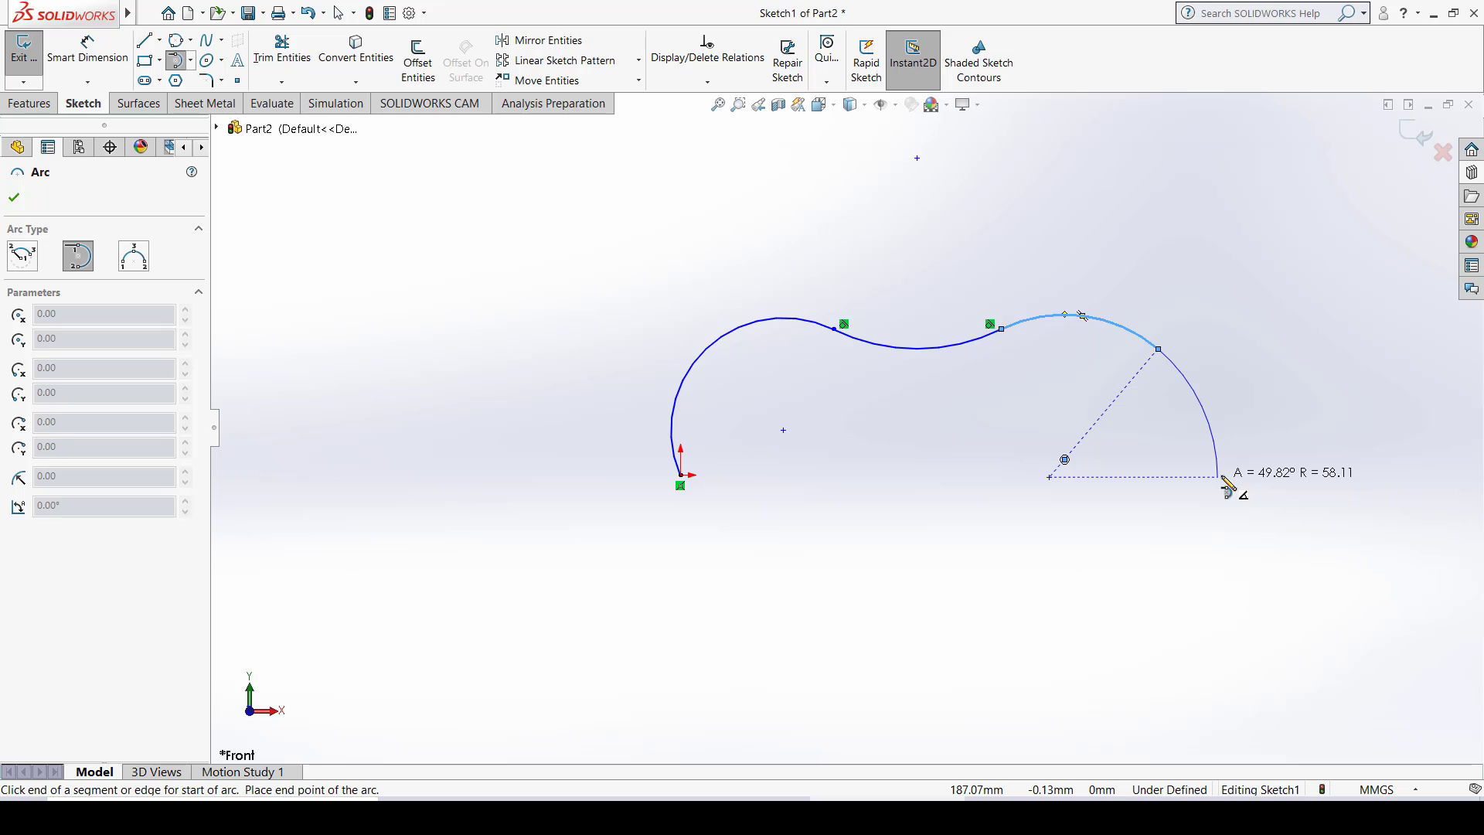
click(1219, 476)
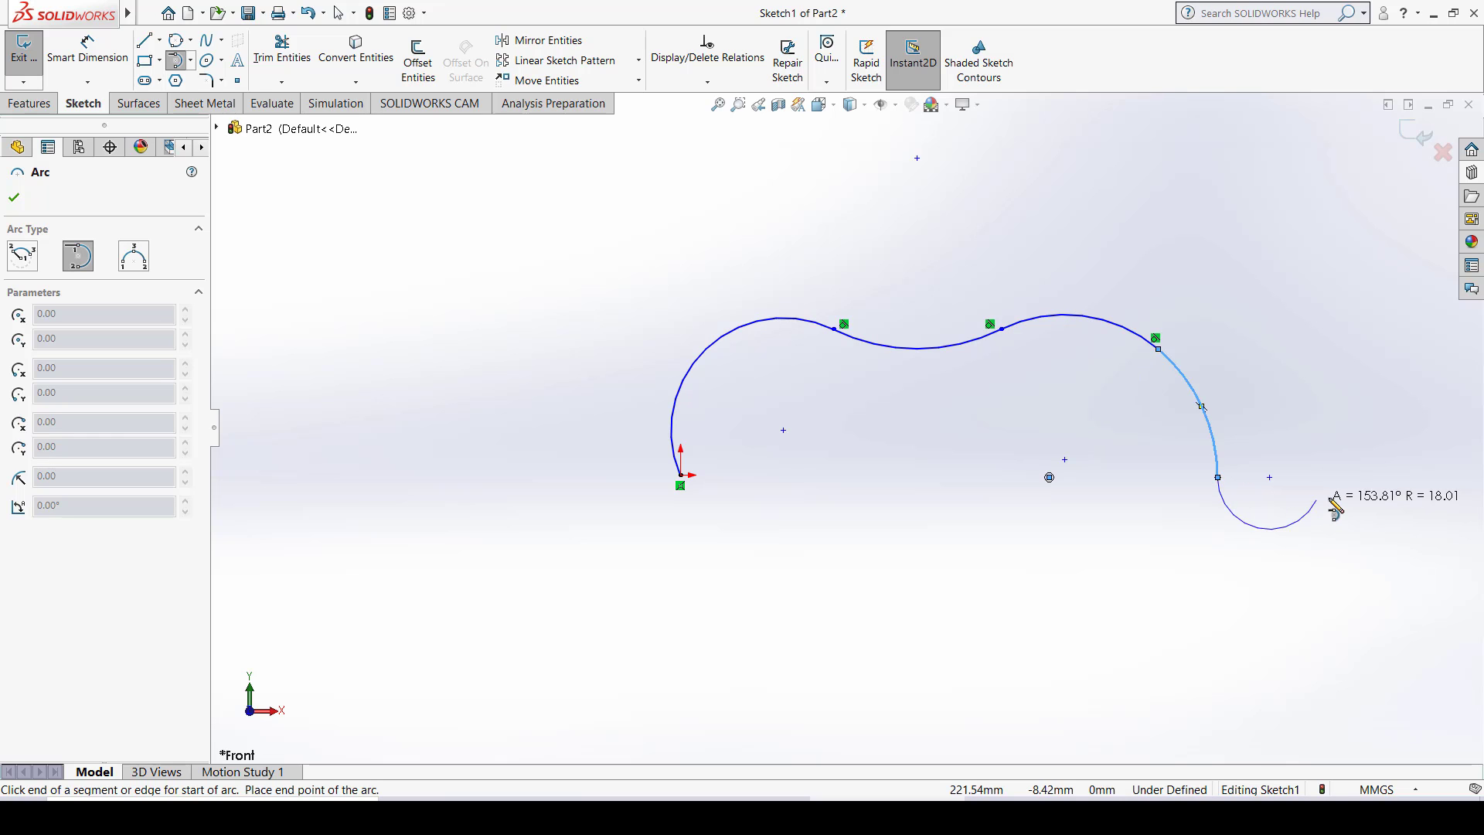
click(1388, 398)
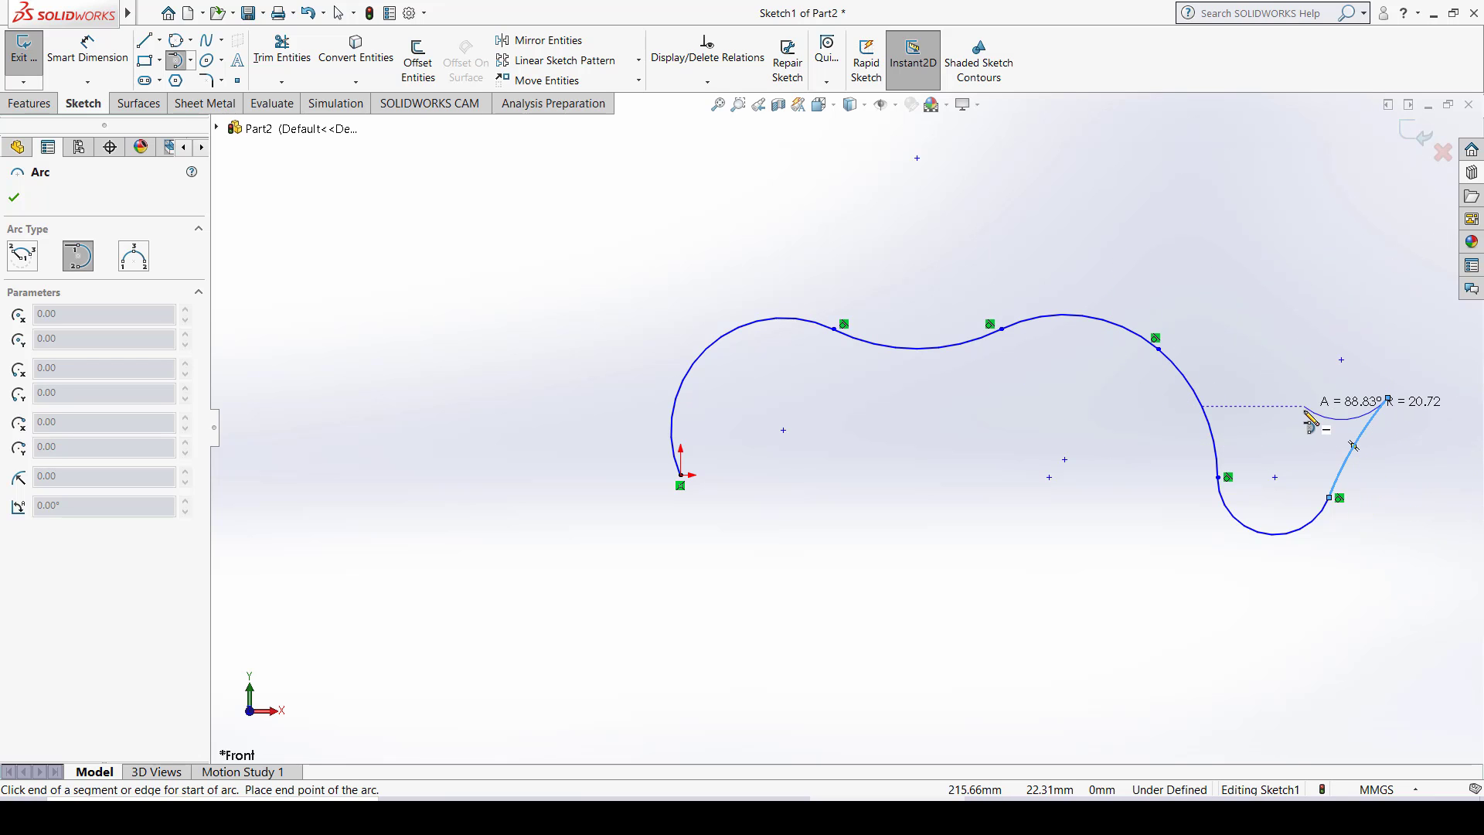
Step: Extend the curve with three more tangent arcs climbing in an S shape from the chain's last endpoint
ctrl+middle_drag(1229, 449, 942, 515)
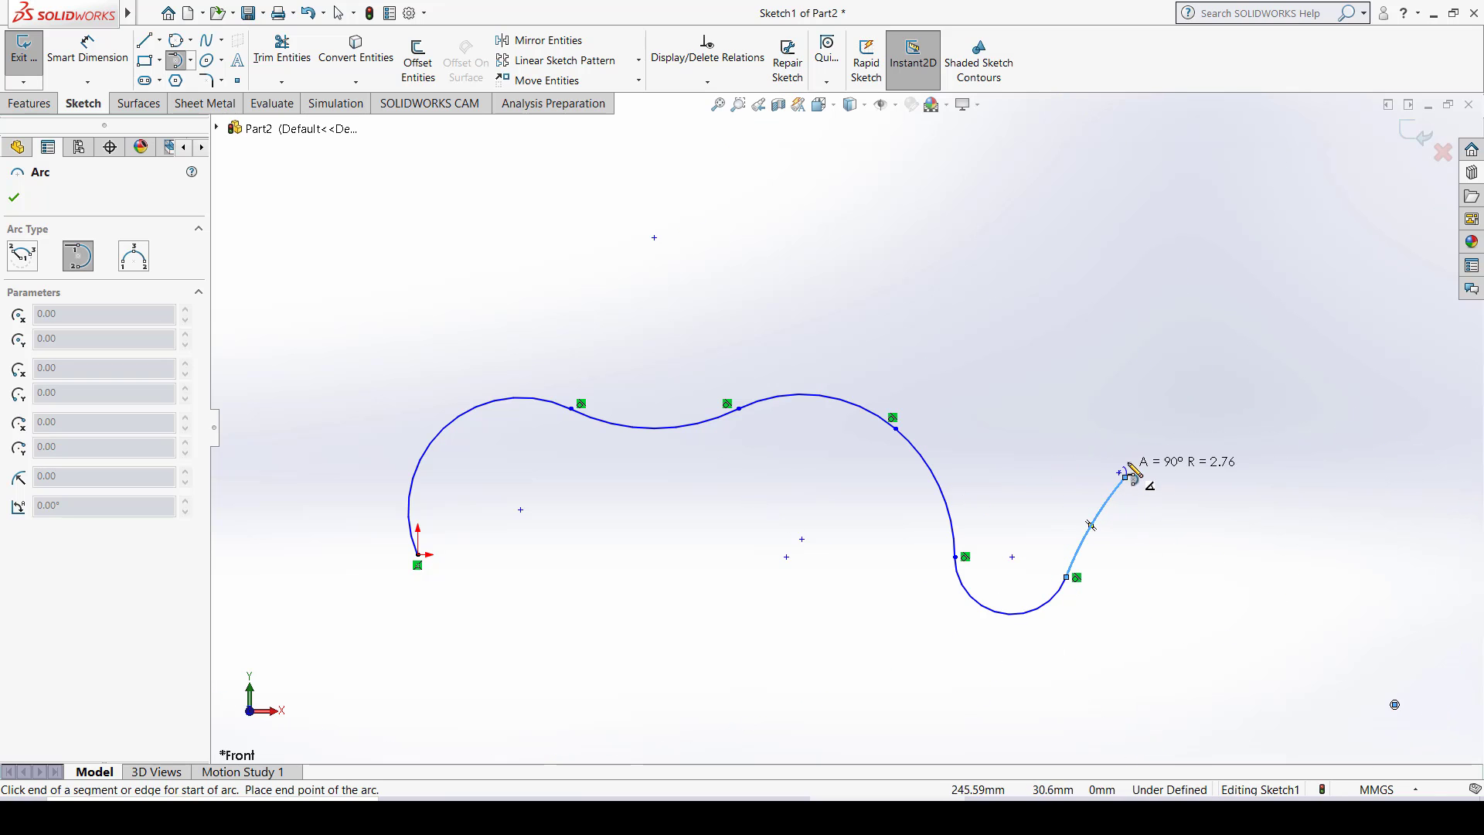
click(1131, 442)
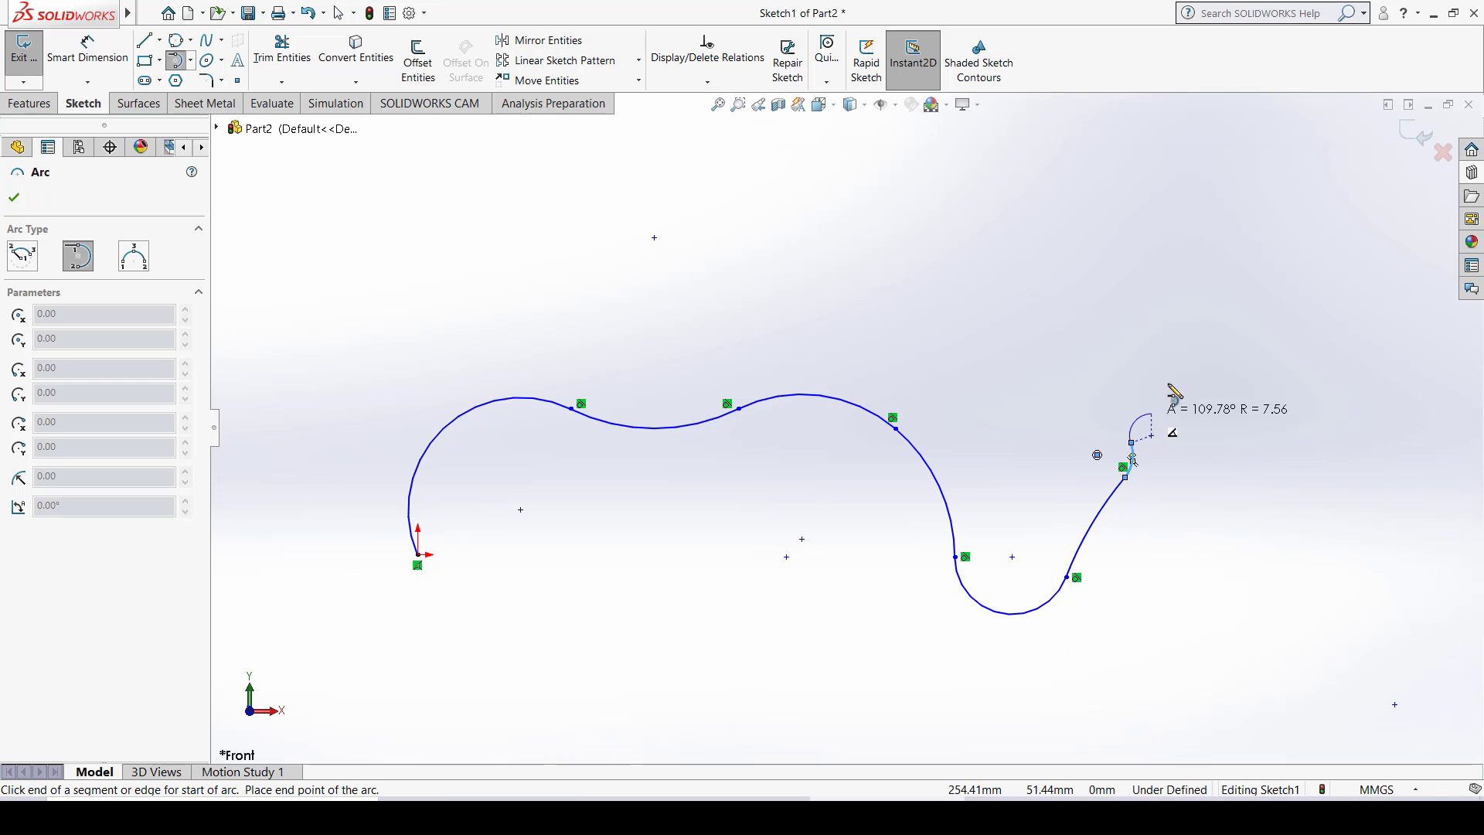
click(1203, 337)
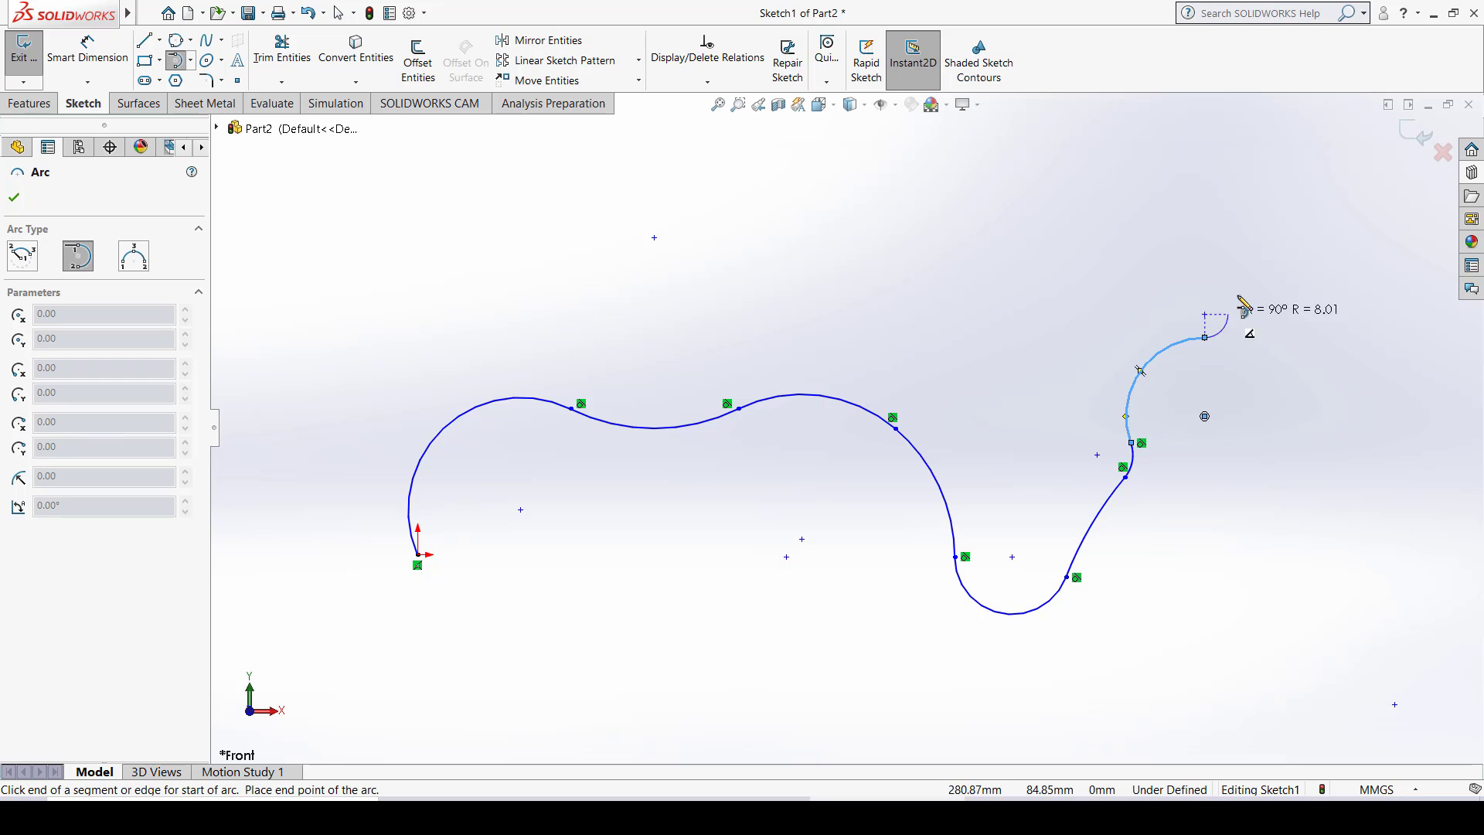
click(1258, 238)
key(Escape)
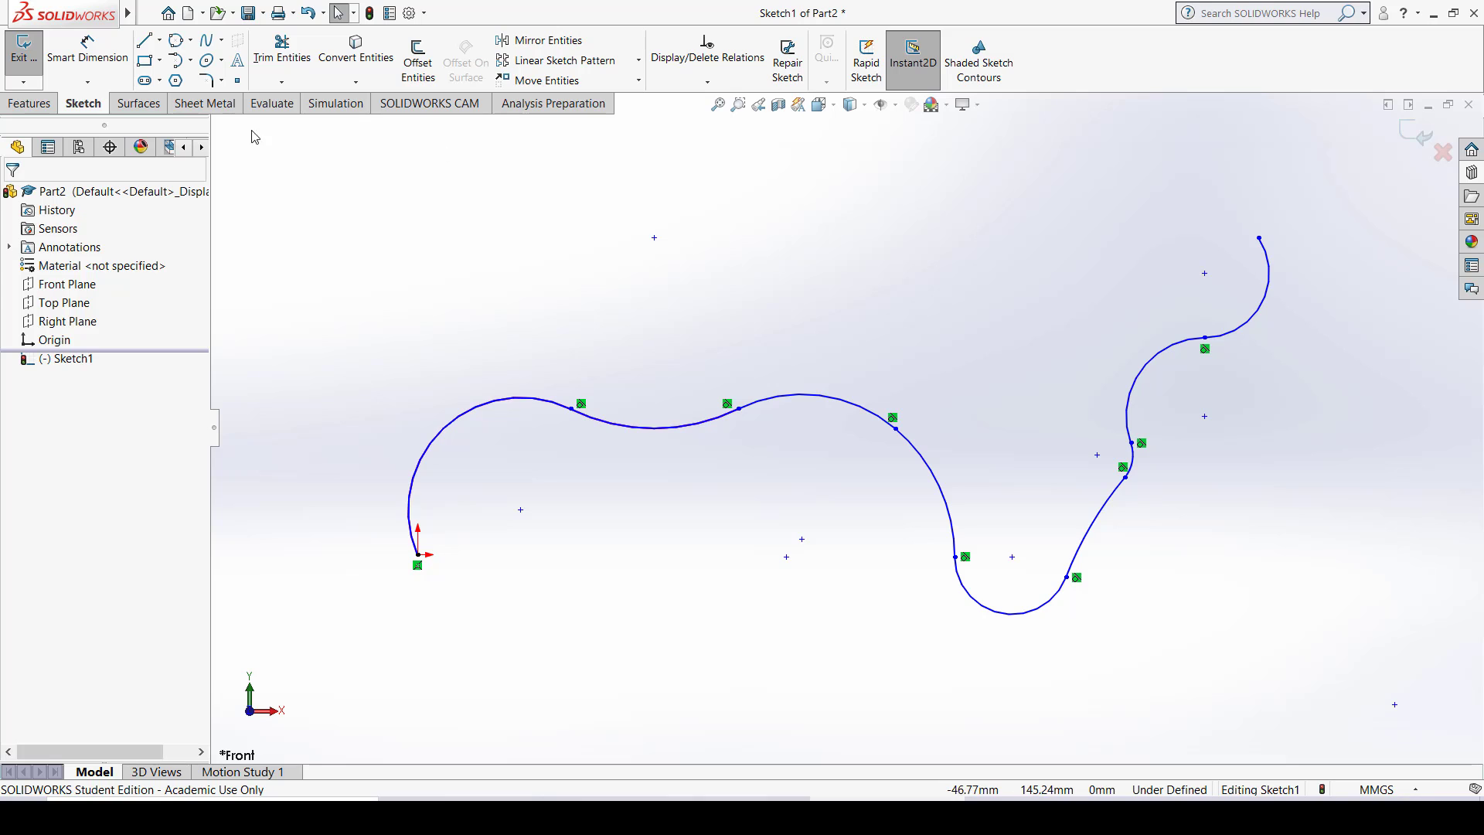
Step: Try to start a tangent arc in empty space, away from any sketch endpoint
click(191, 62)
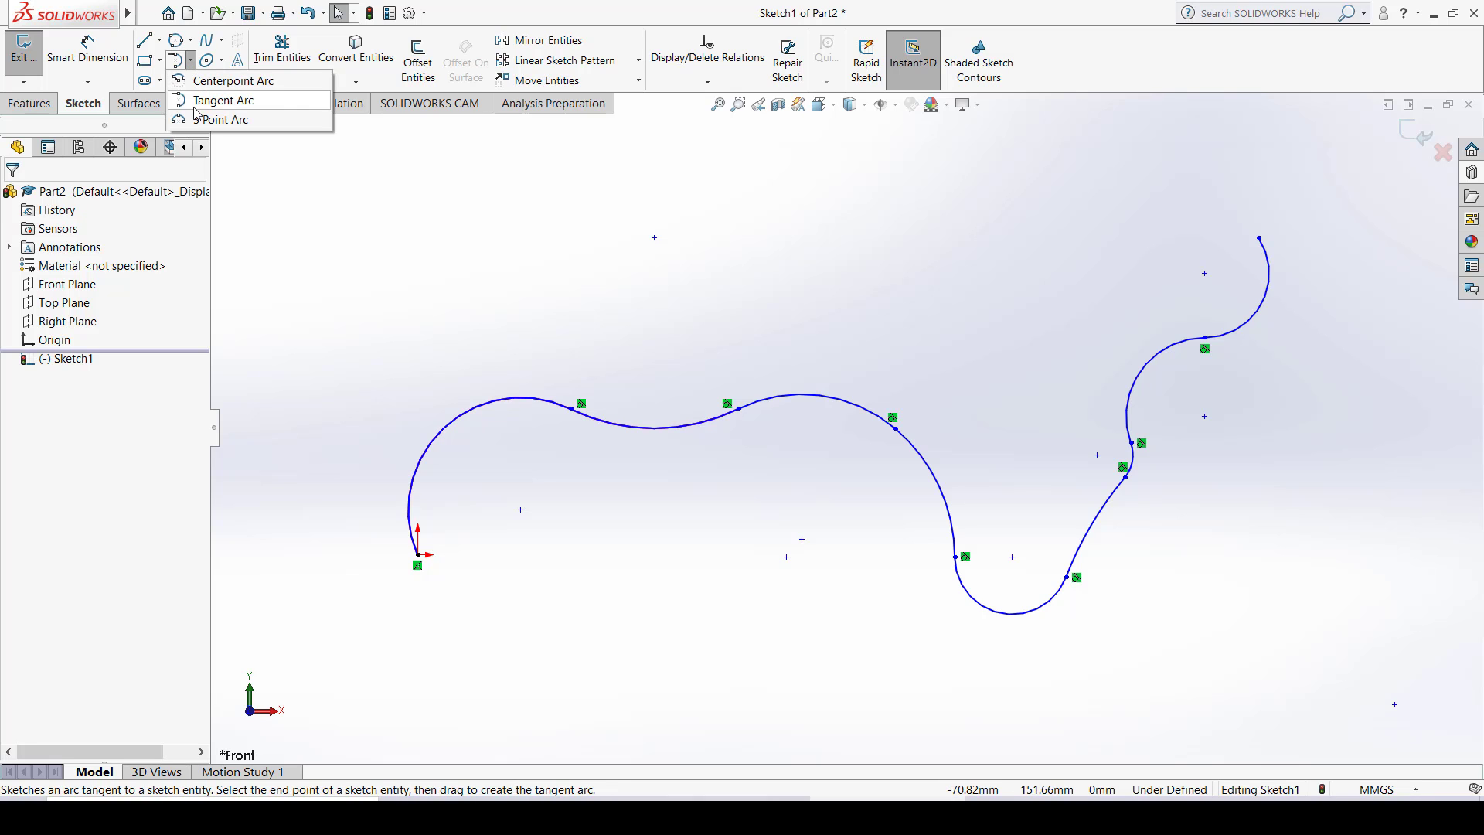
click(223, 100)
click(656, 223)
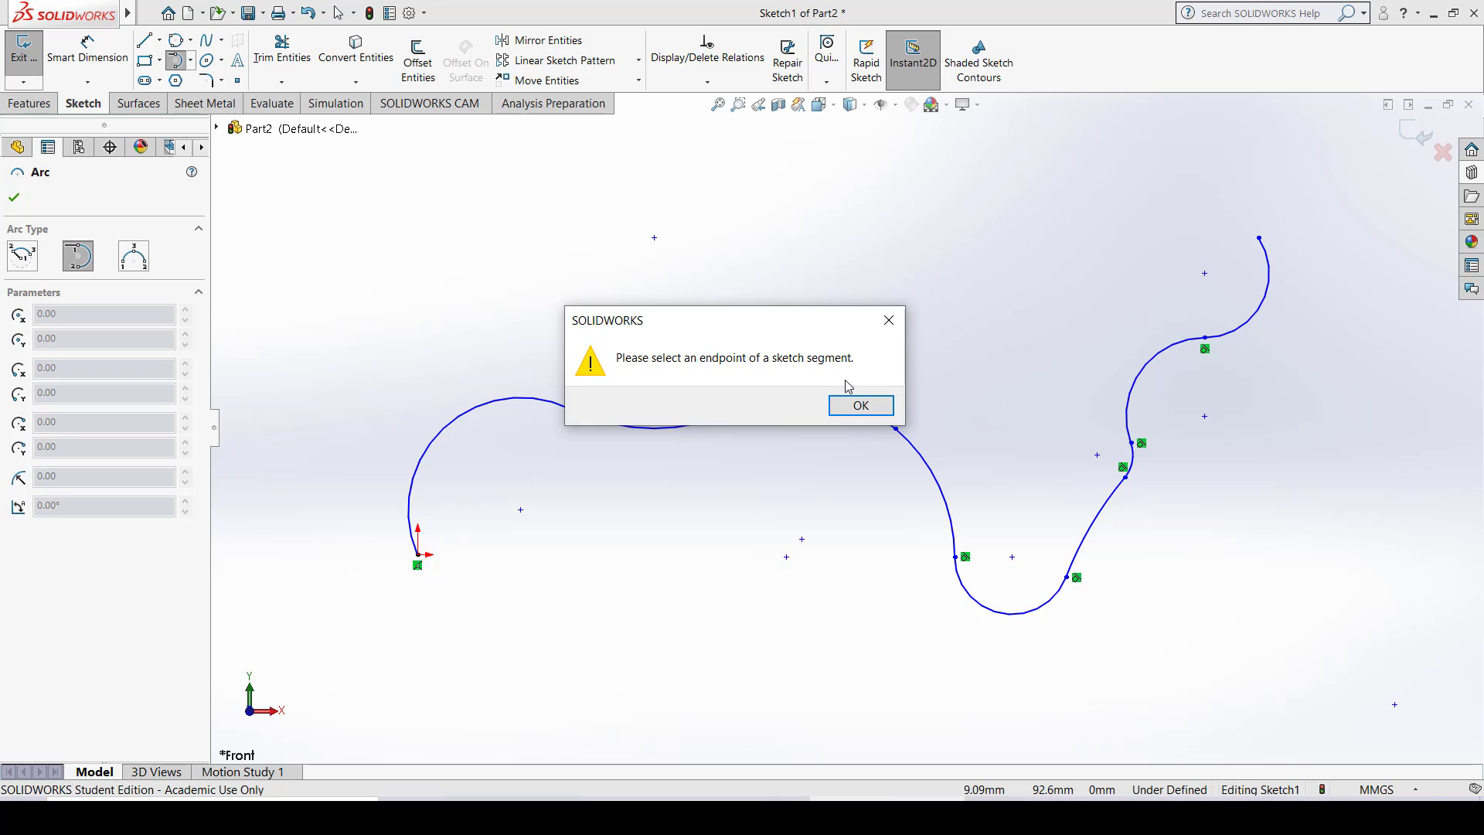
click(889, 320)
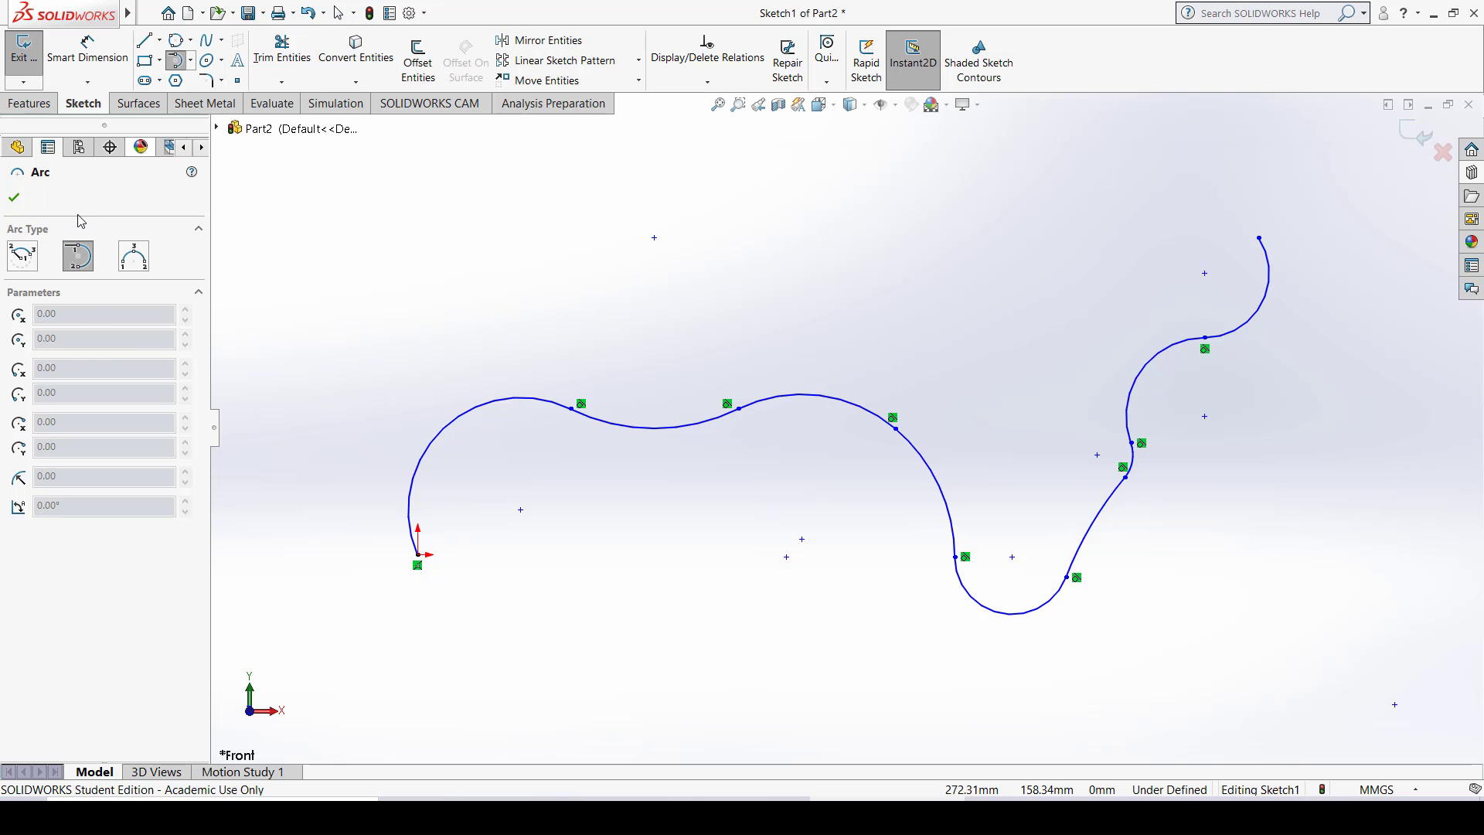
Step: Draw a separate Centerpoint Arc above the tangent-arc chain, arching upward with about 68.6 mm radius and 177° sweep
scroll(855, 421, up, 3)
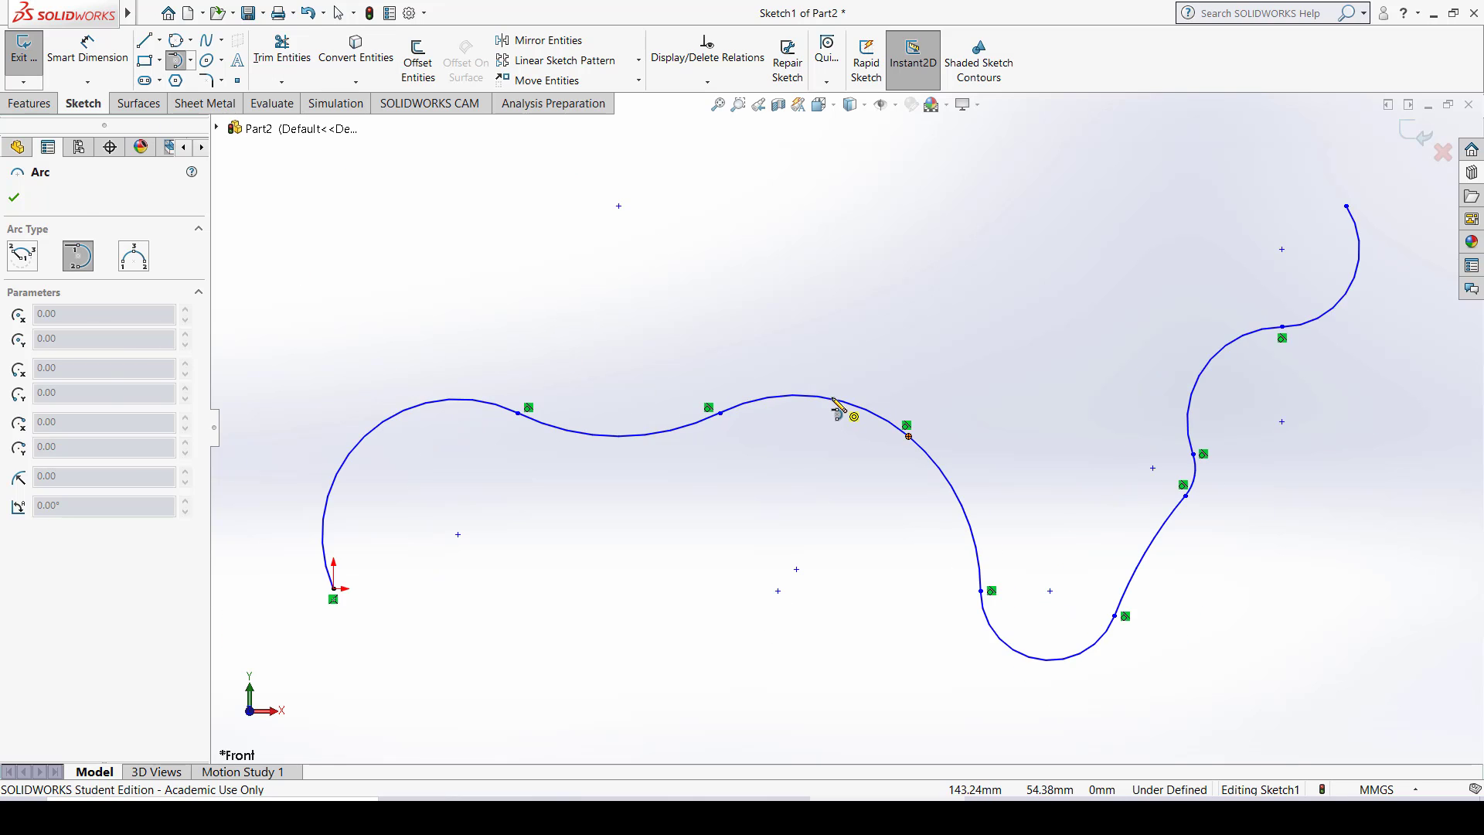
click(192, 61)
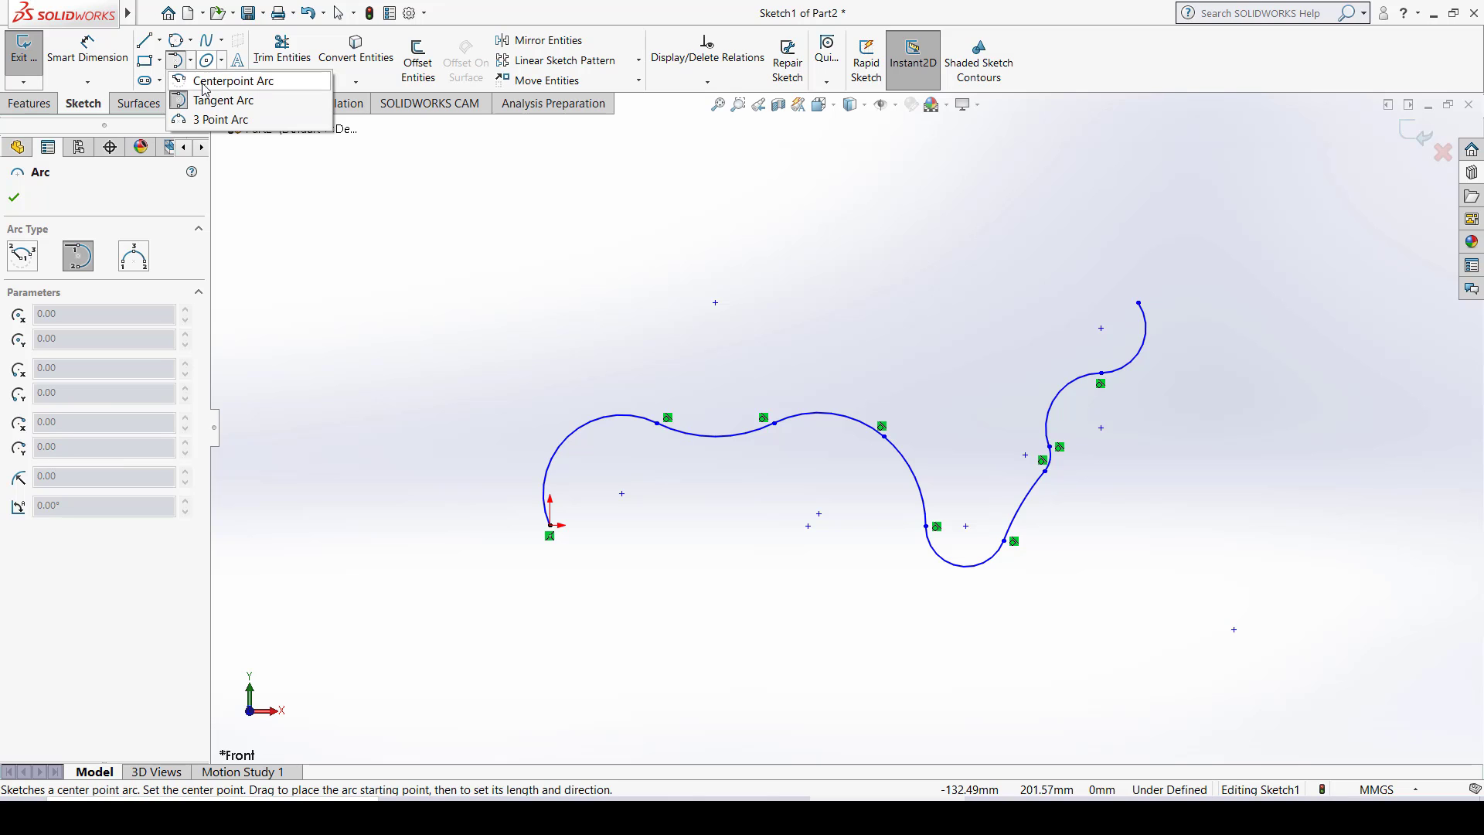
click(268, 82)
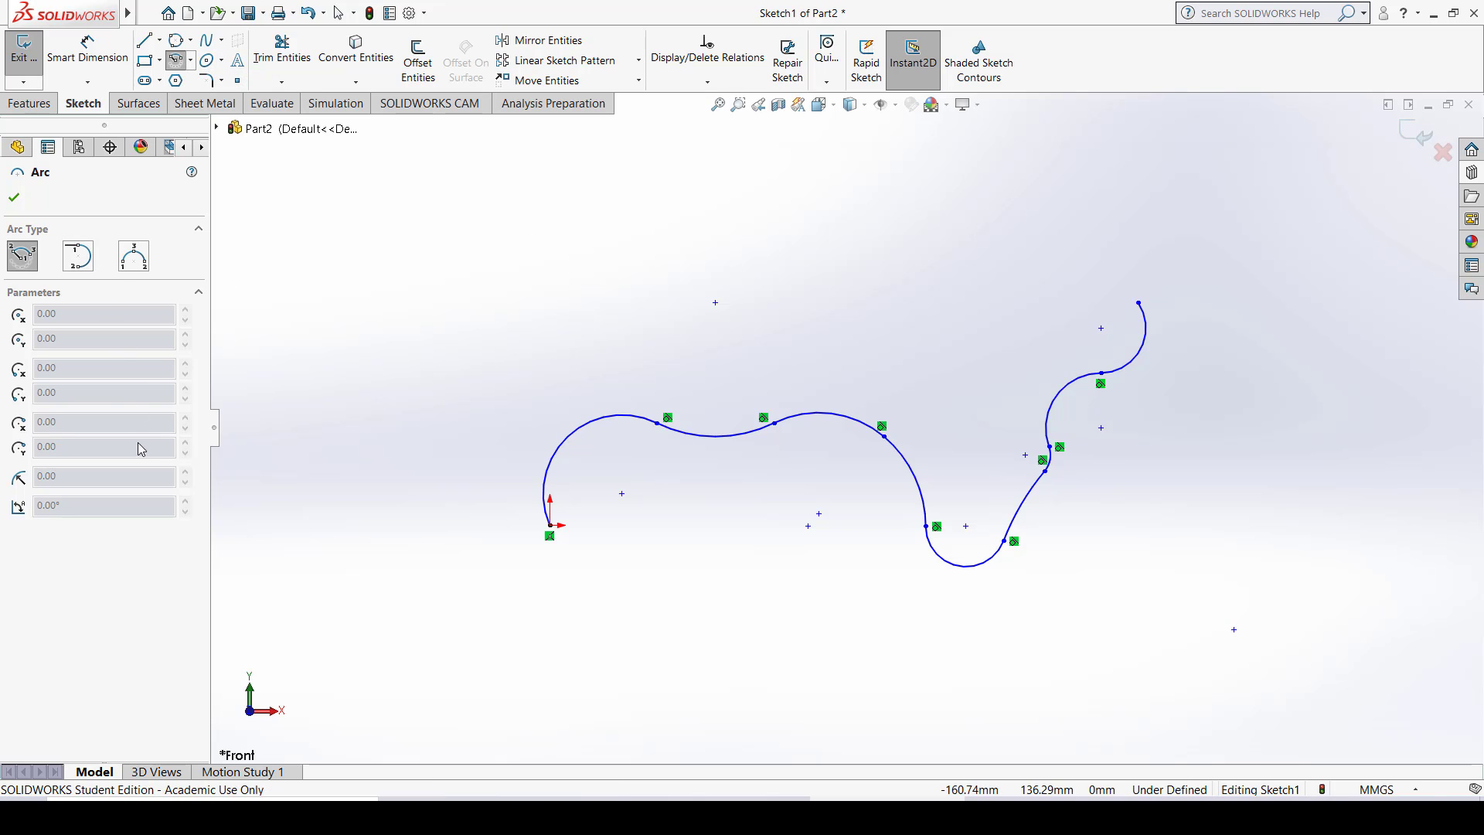
scroll(805, 438, down, 1)
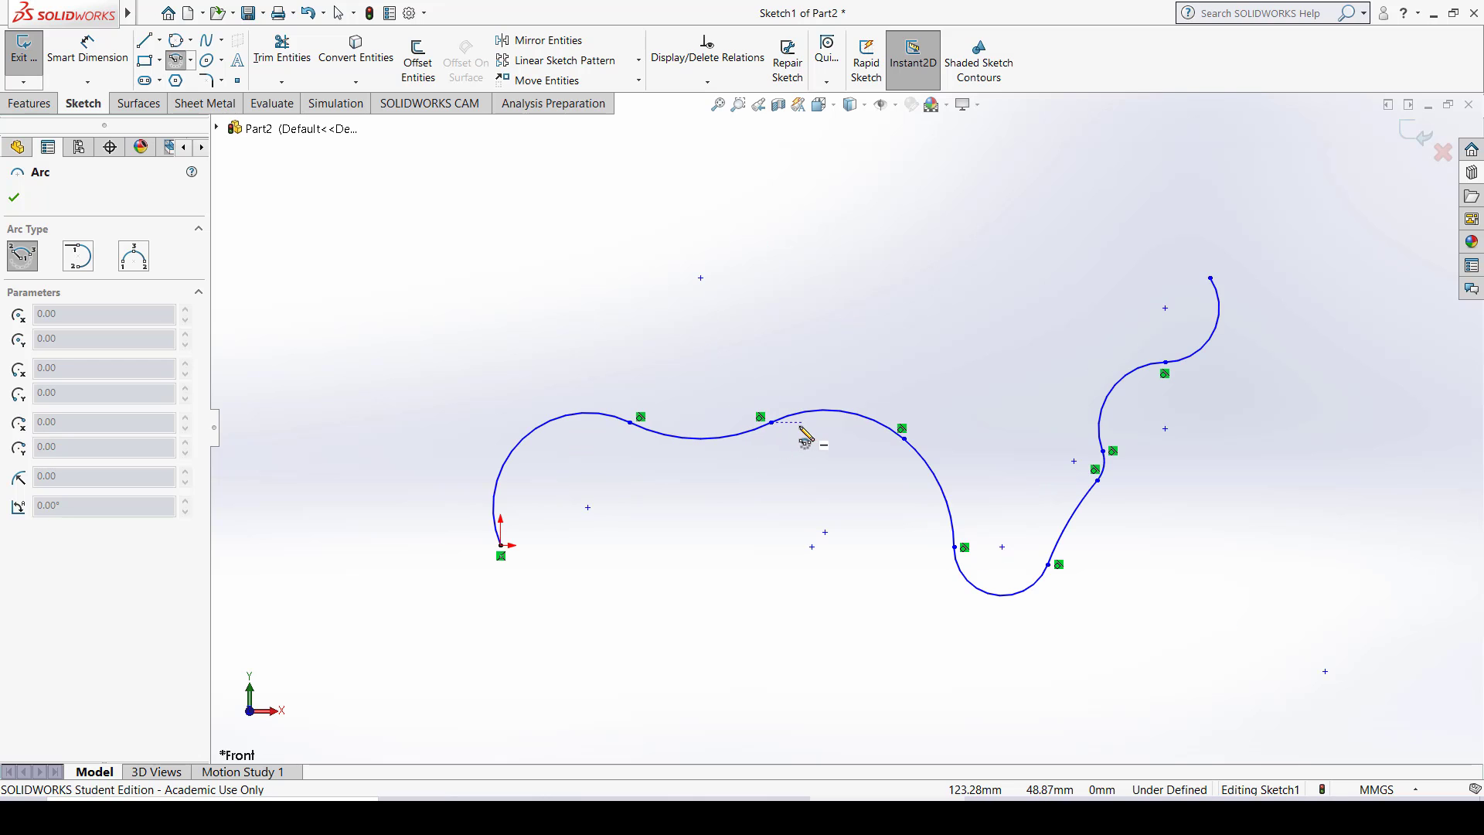
scroll(850, 513, up, 1)
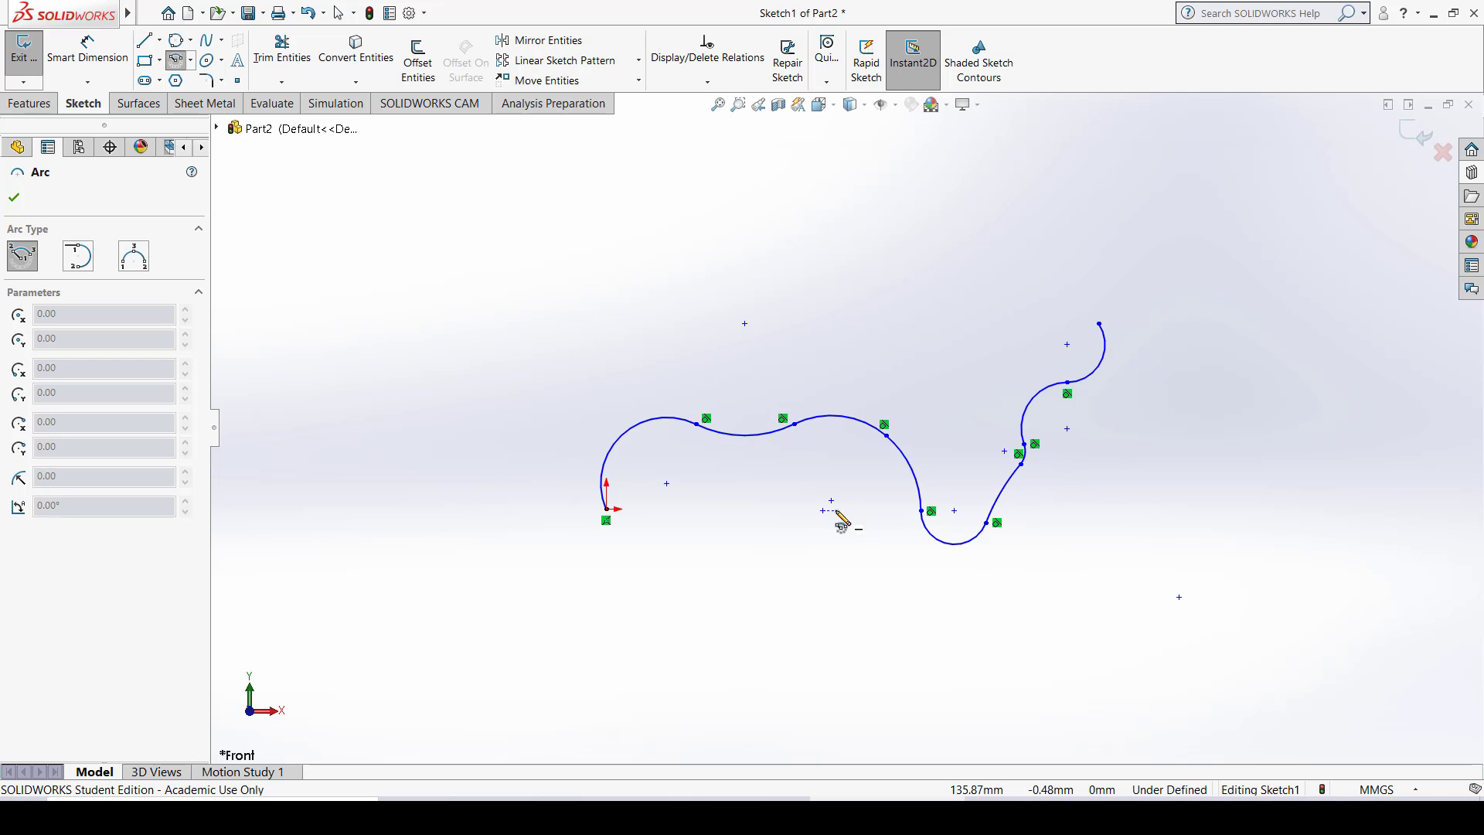
scroll(835, 516, down, 1)
scroll(865, 471, up, 1)
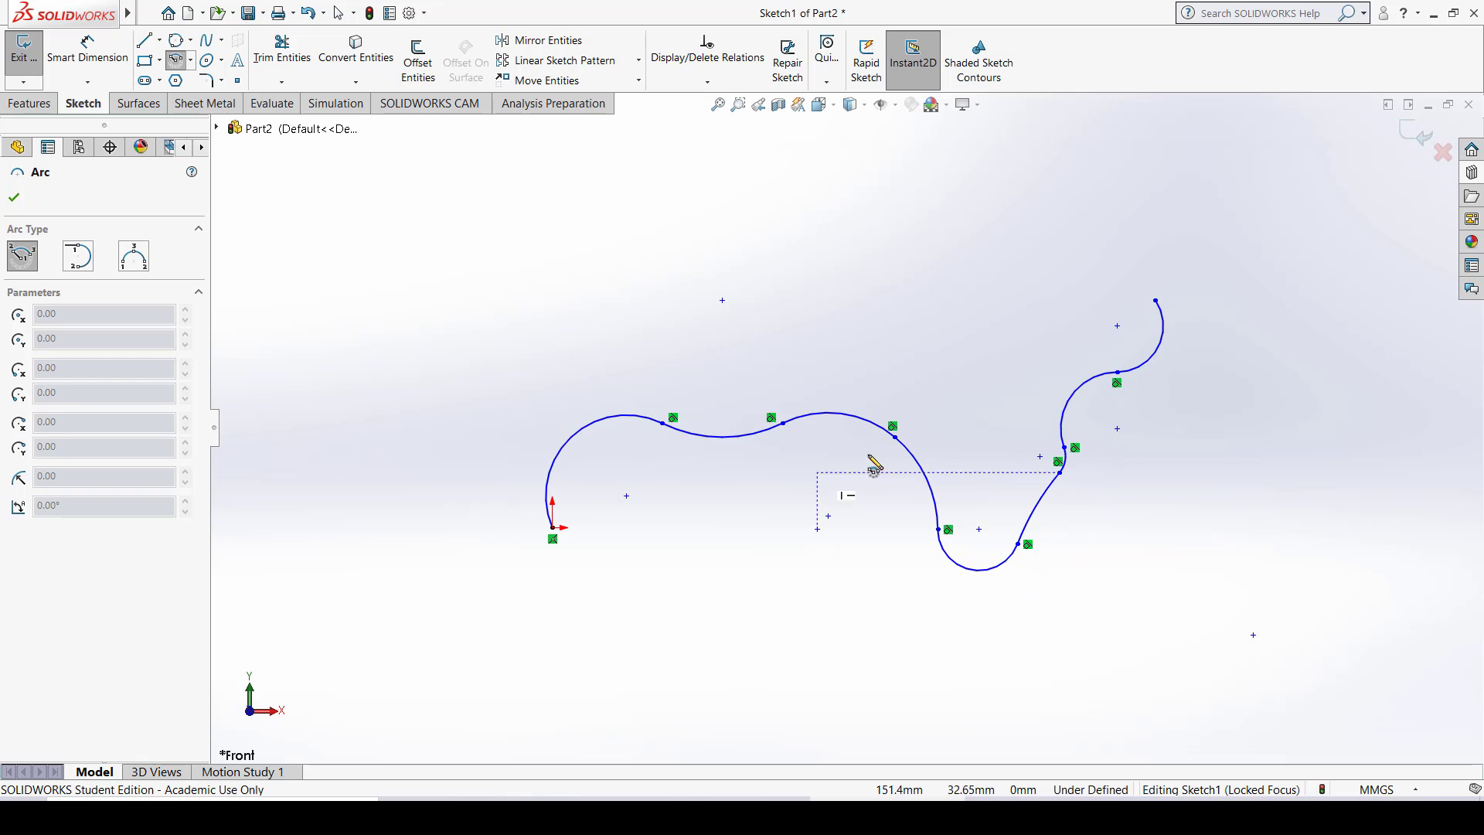
mouse_move(828, 513)
ctrl+middle_down()
mouse_move(689, 546)
mouse_move(662, 609)
mouse_move(695, 587)
ctrl+middle_up()
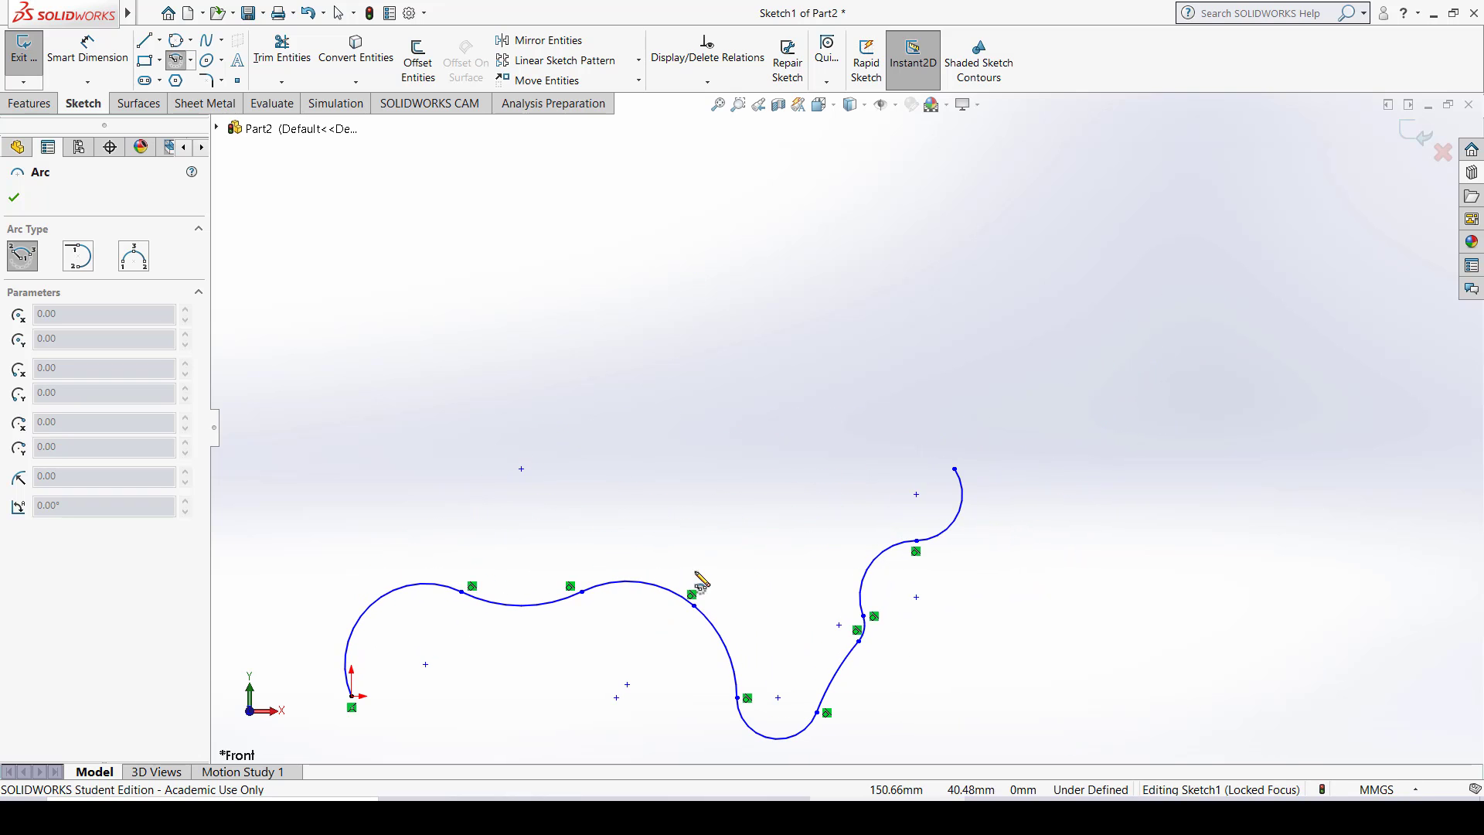
click(799, 320)
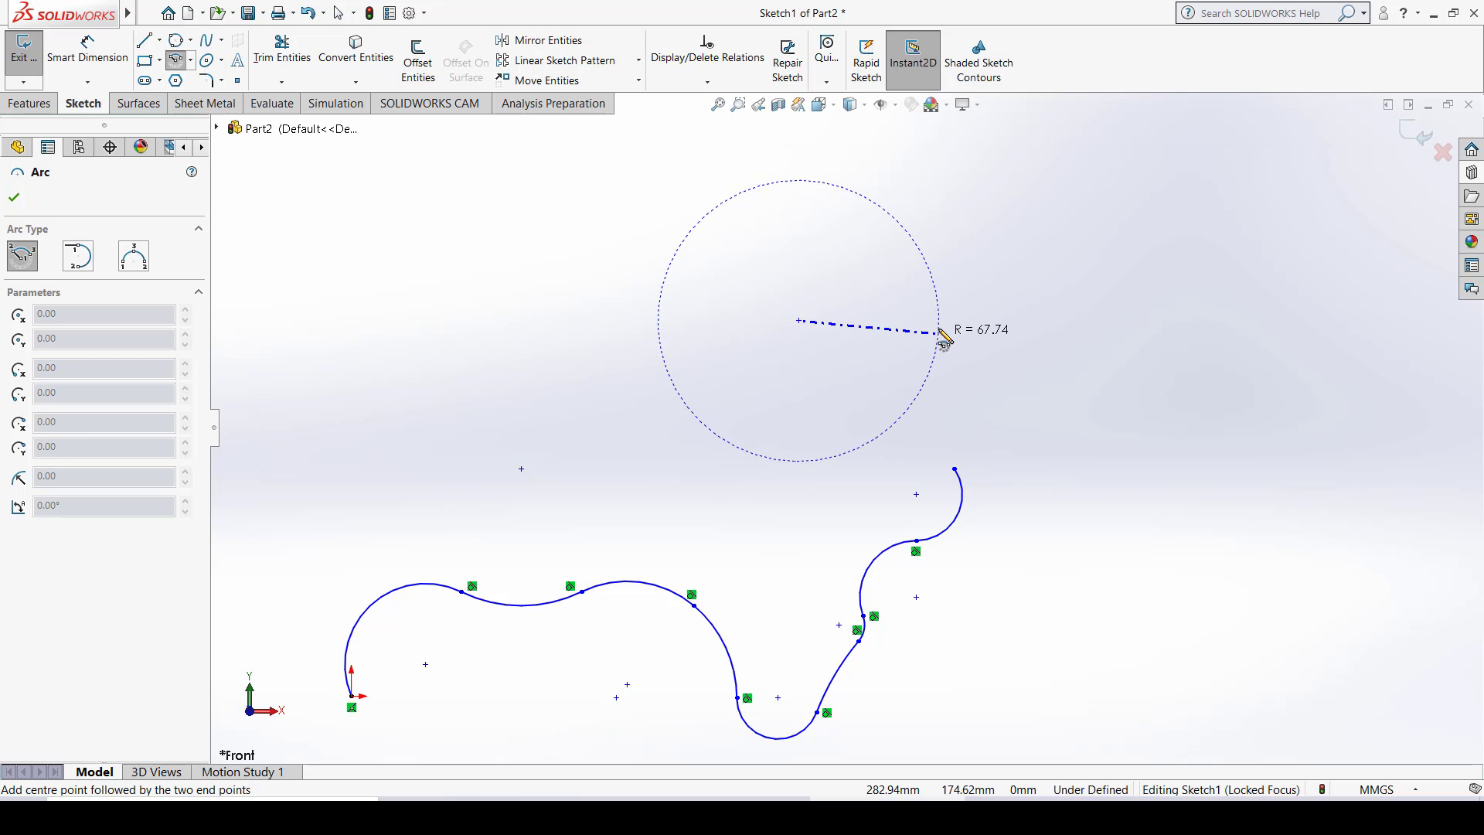
click(941, 321)
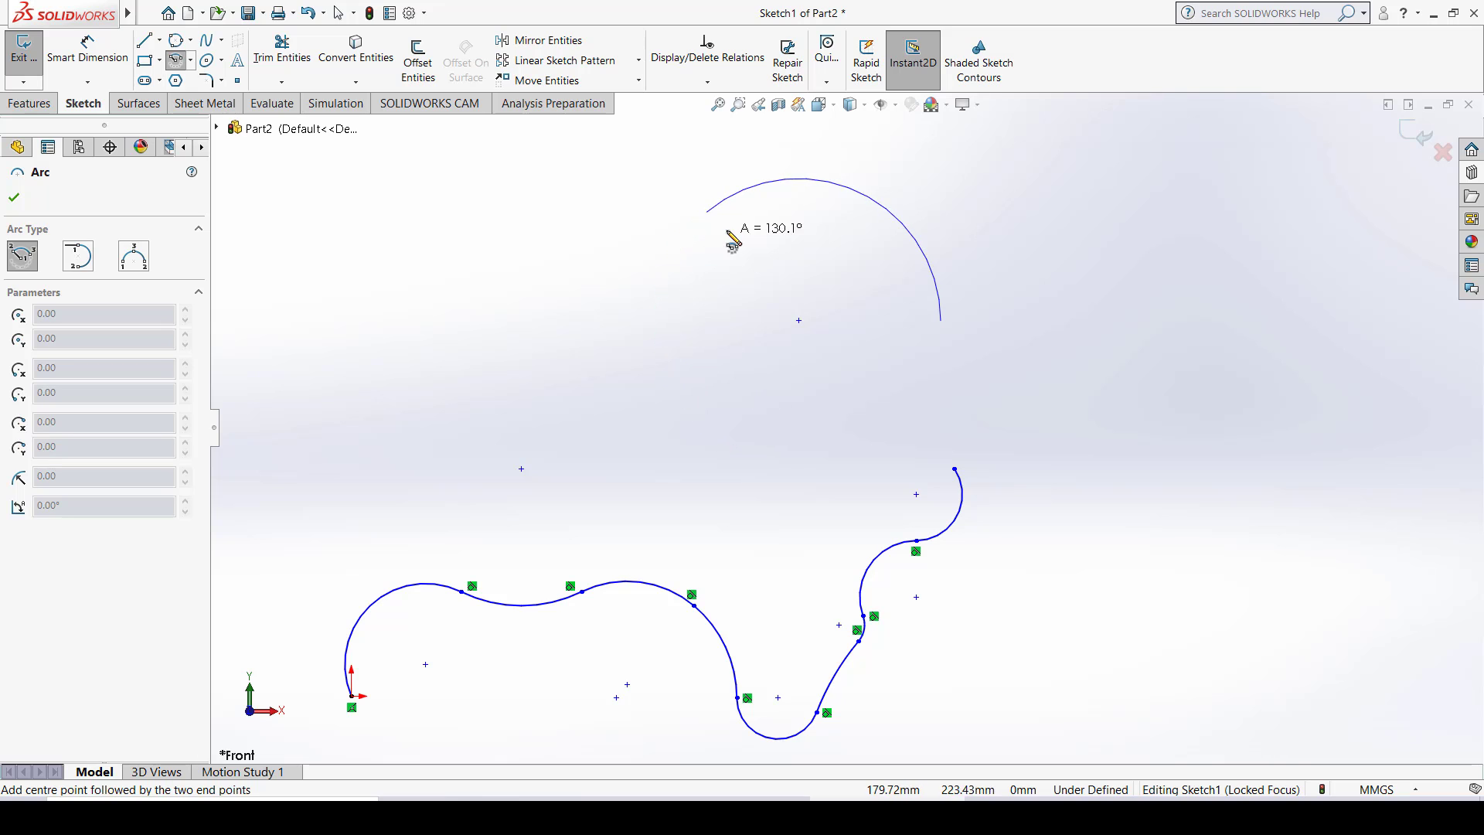
click(656, 312)
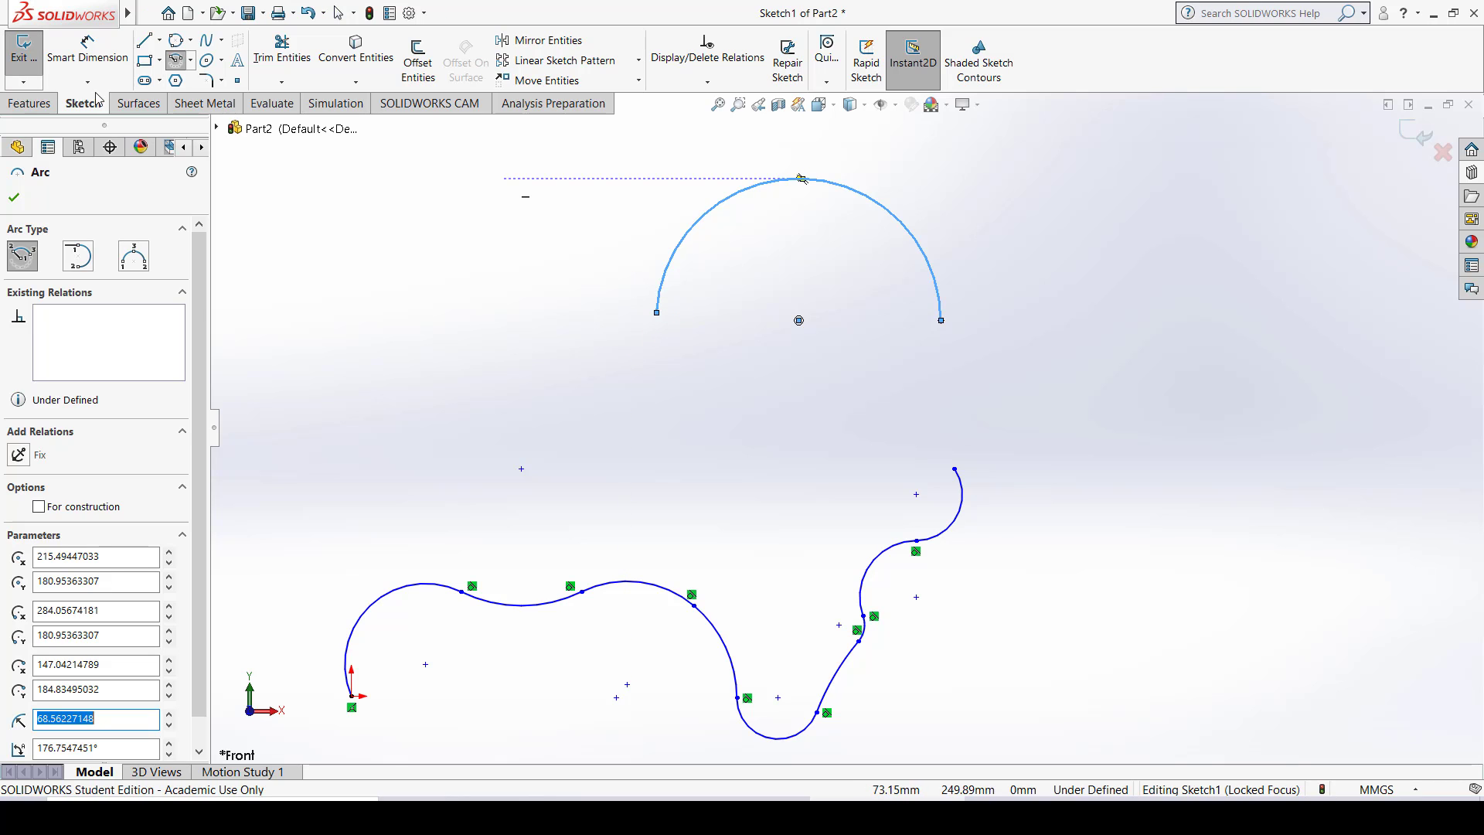
click(193, 61)
key(Escape)
key(Escape)
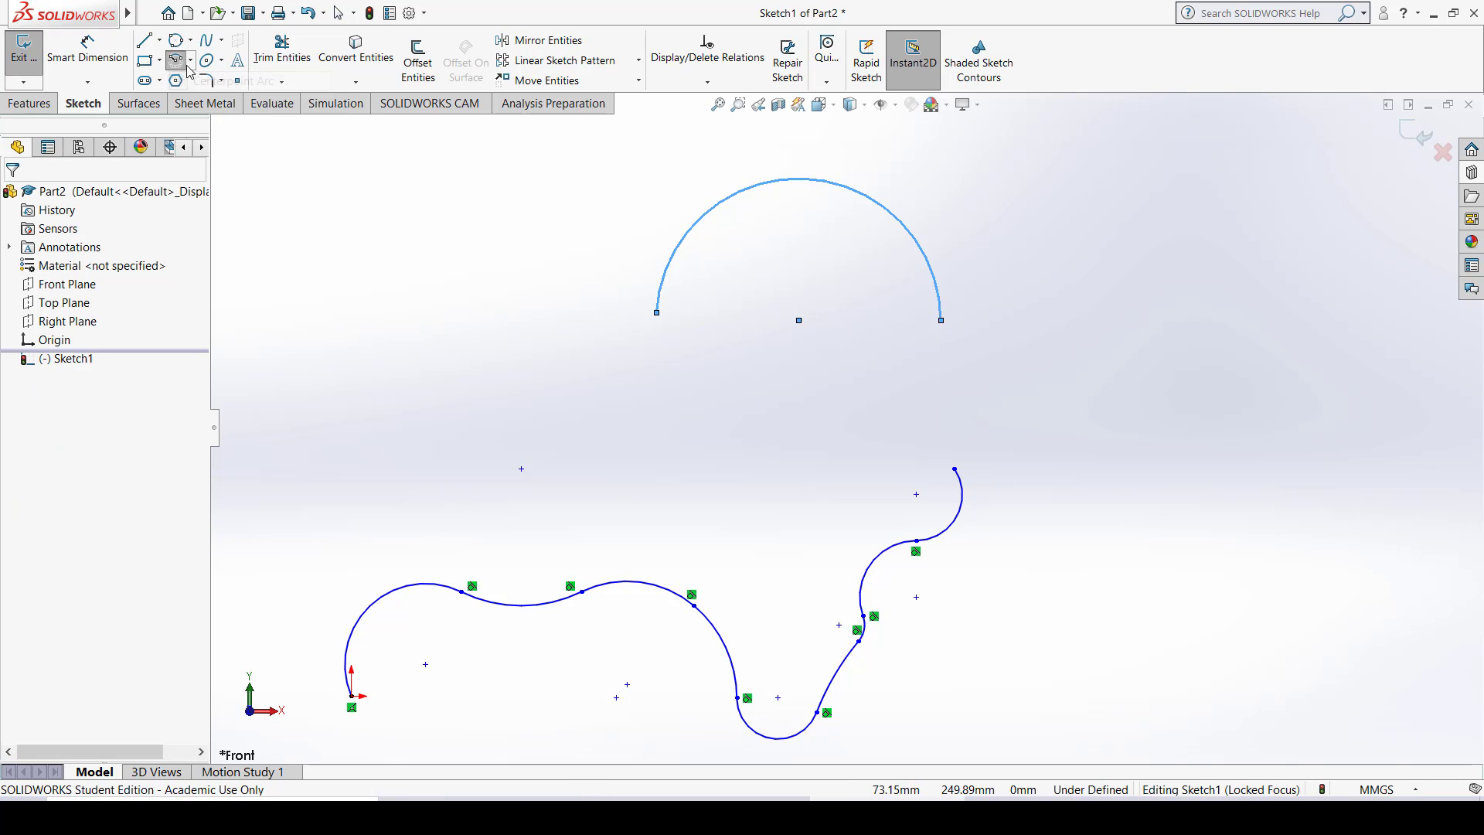
Step: Draw a second Centerpoint Arc to the right of the semicircular arc, with about 50.25 mm radius and 291° sweep, opening to the right
click(1221, 321)
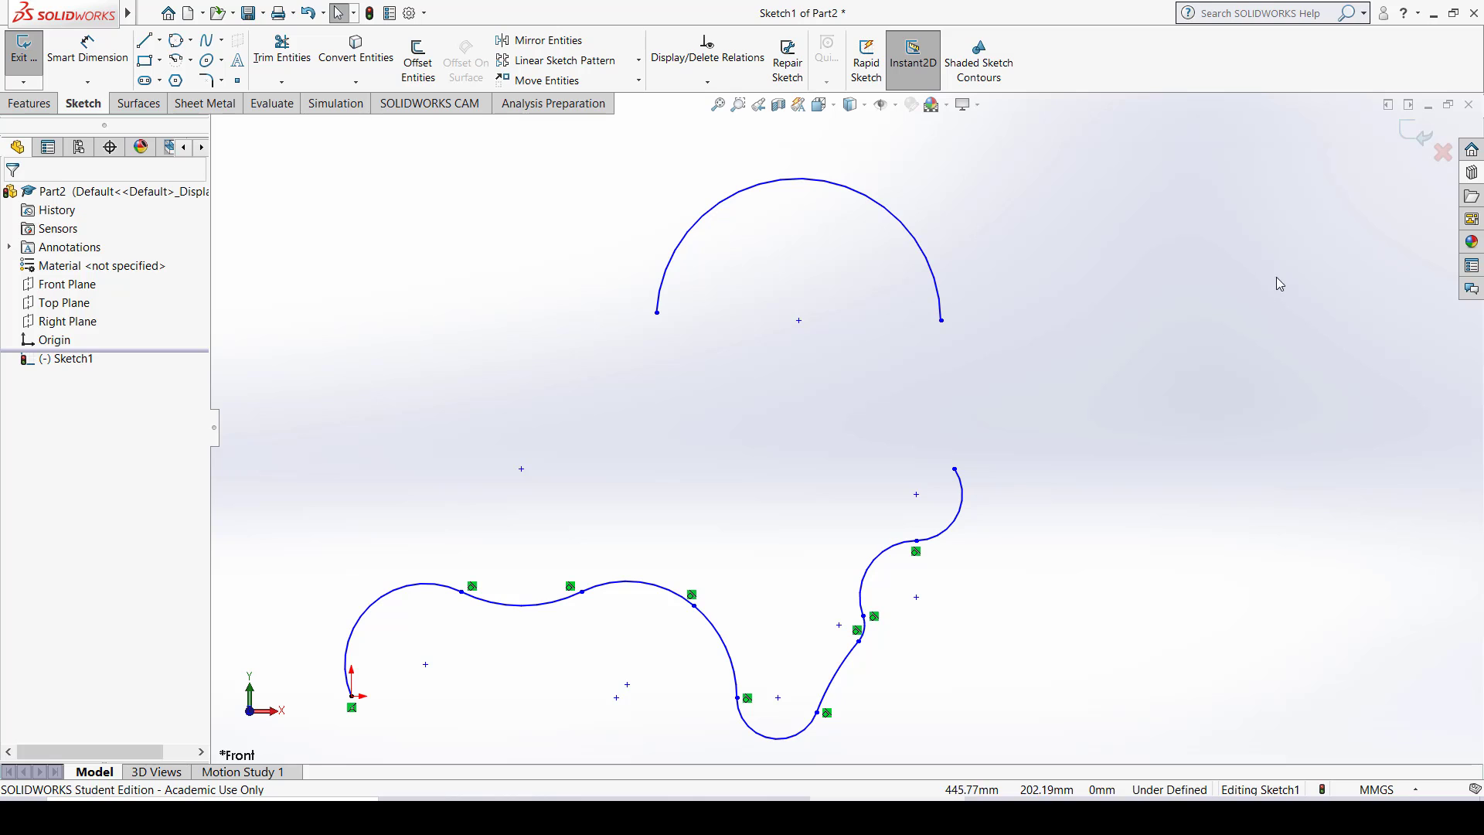
click(175, 61)
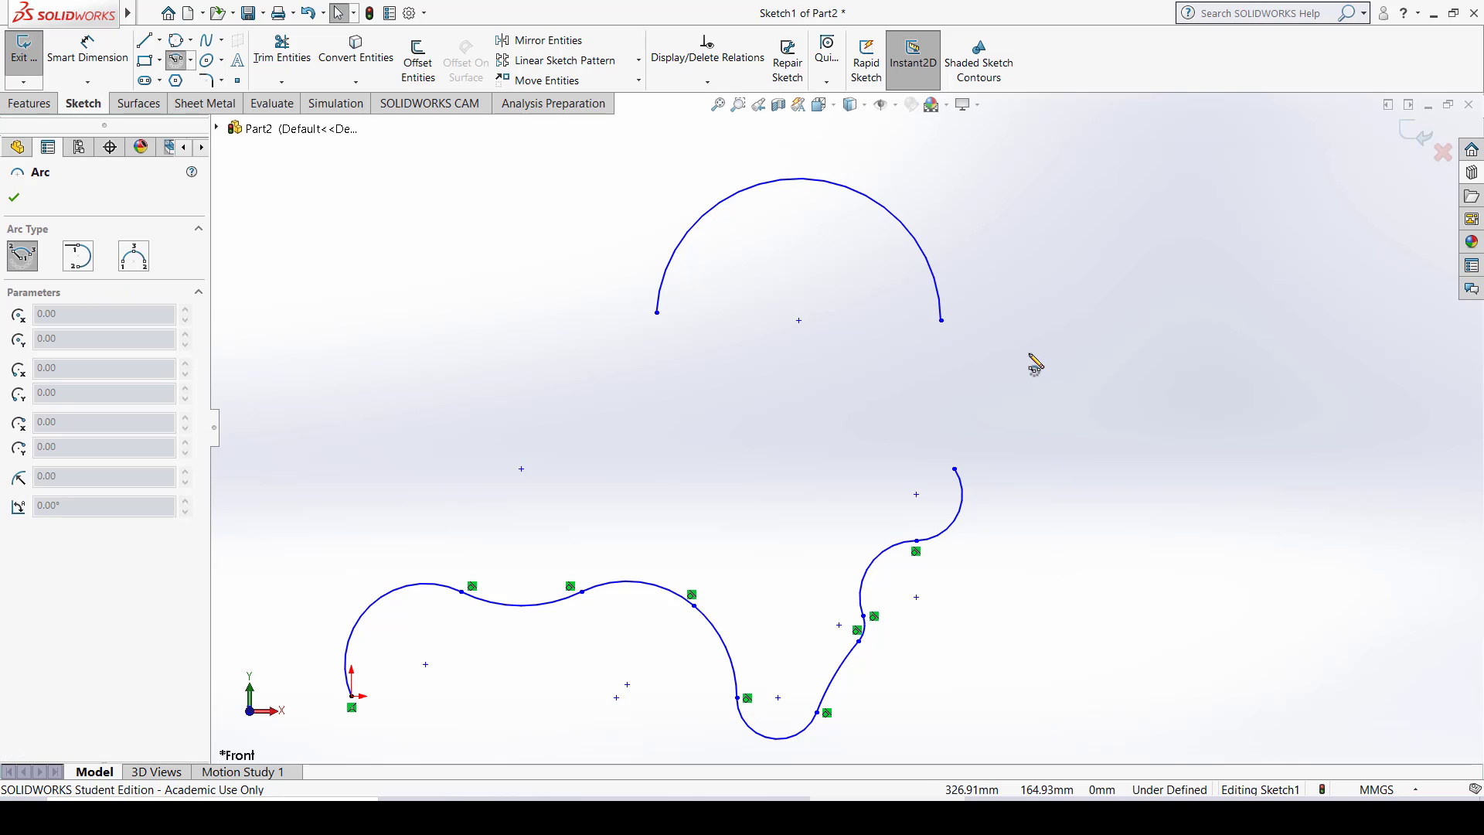
click(1177, 381)
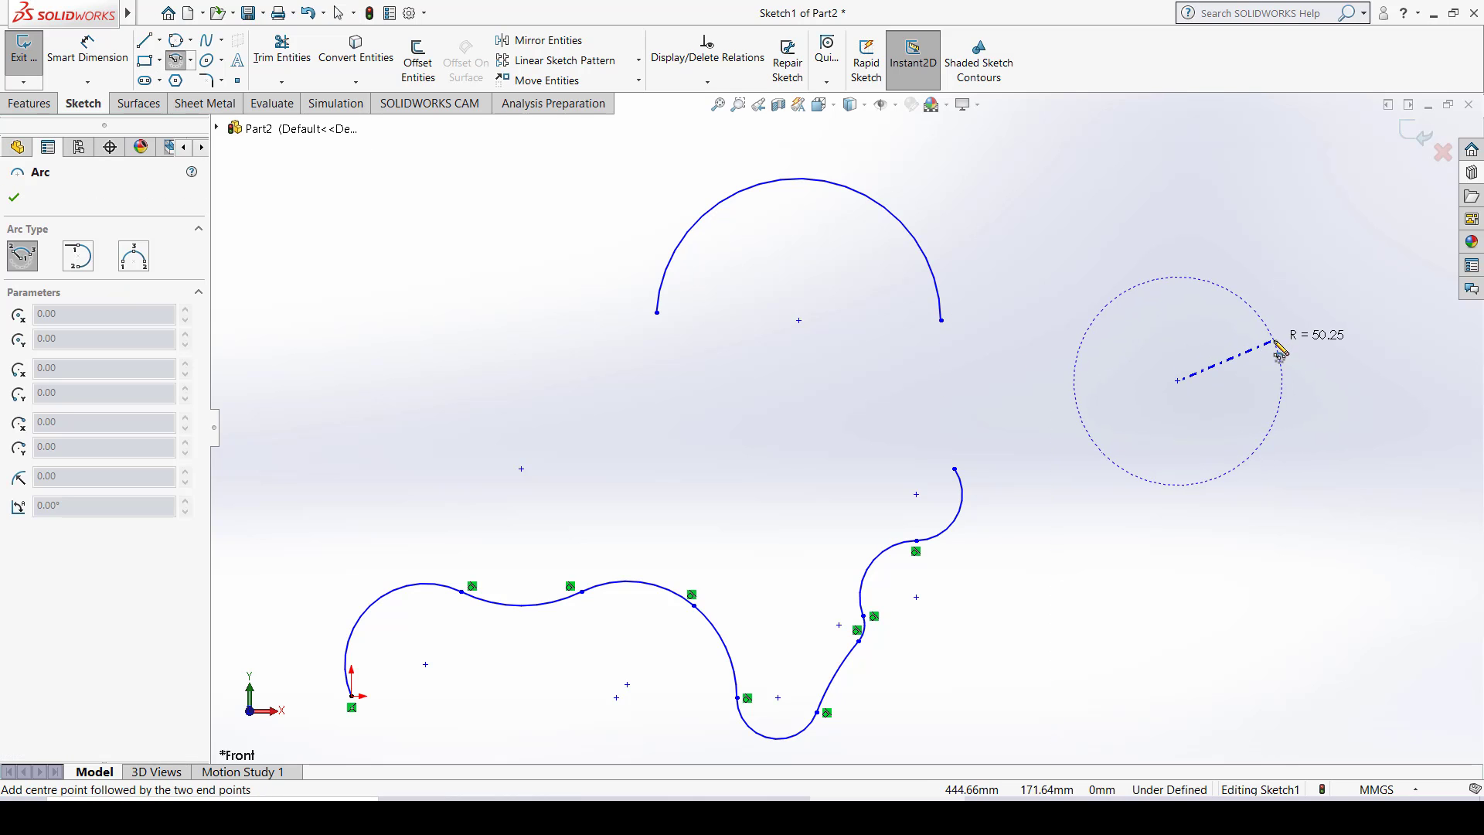
click(1273, 340)
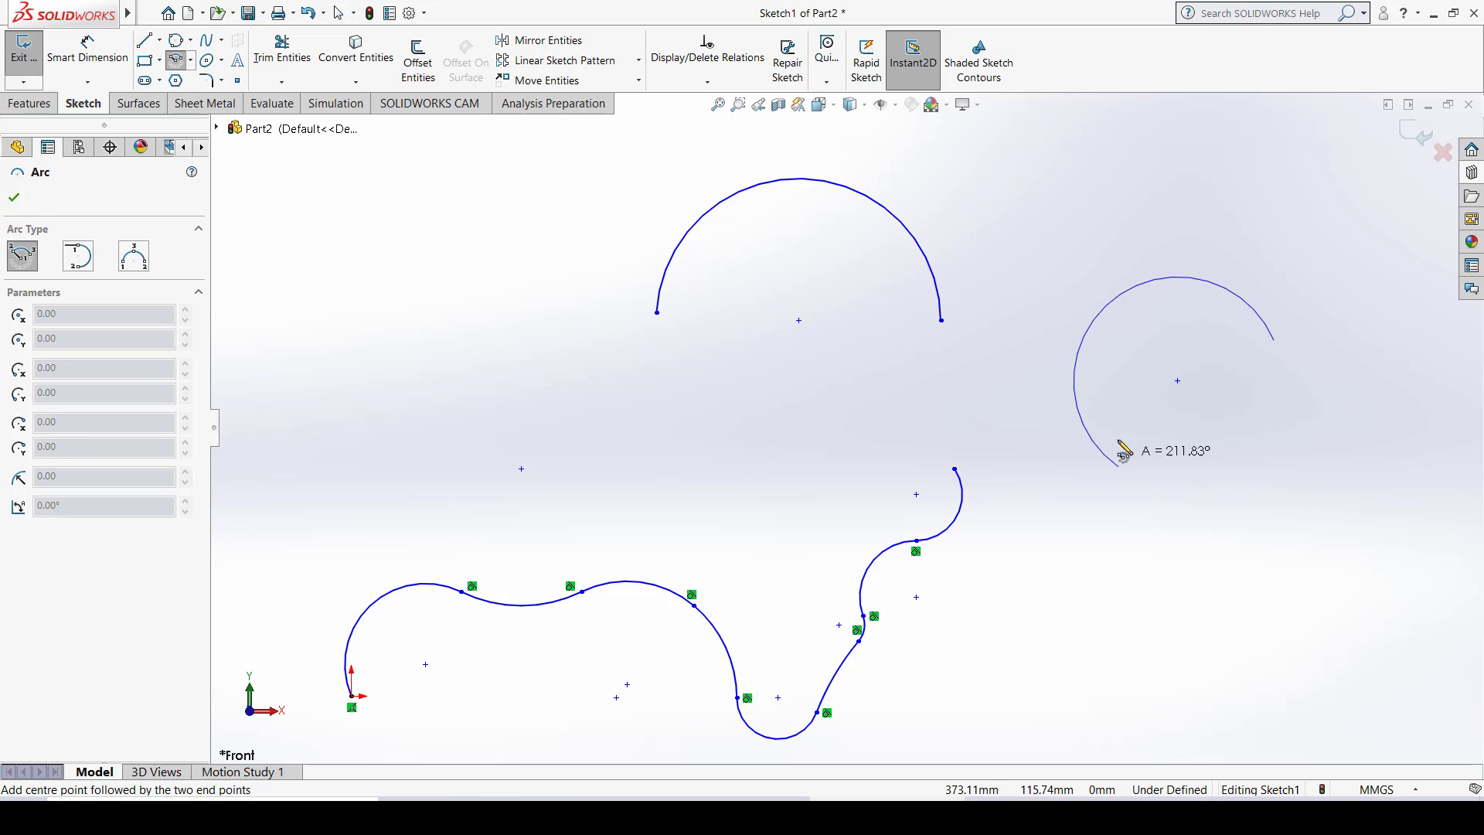
click(1250, 457)
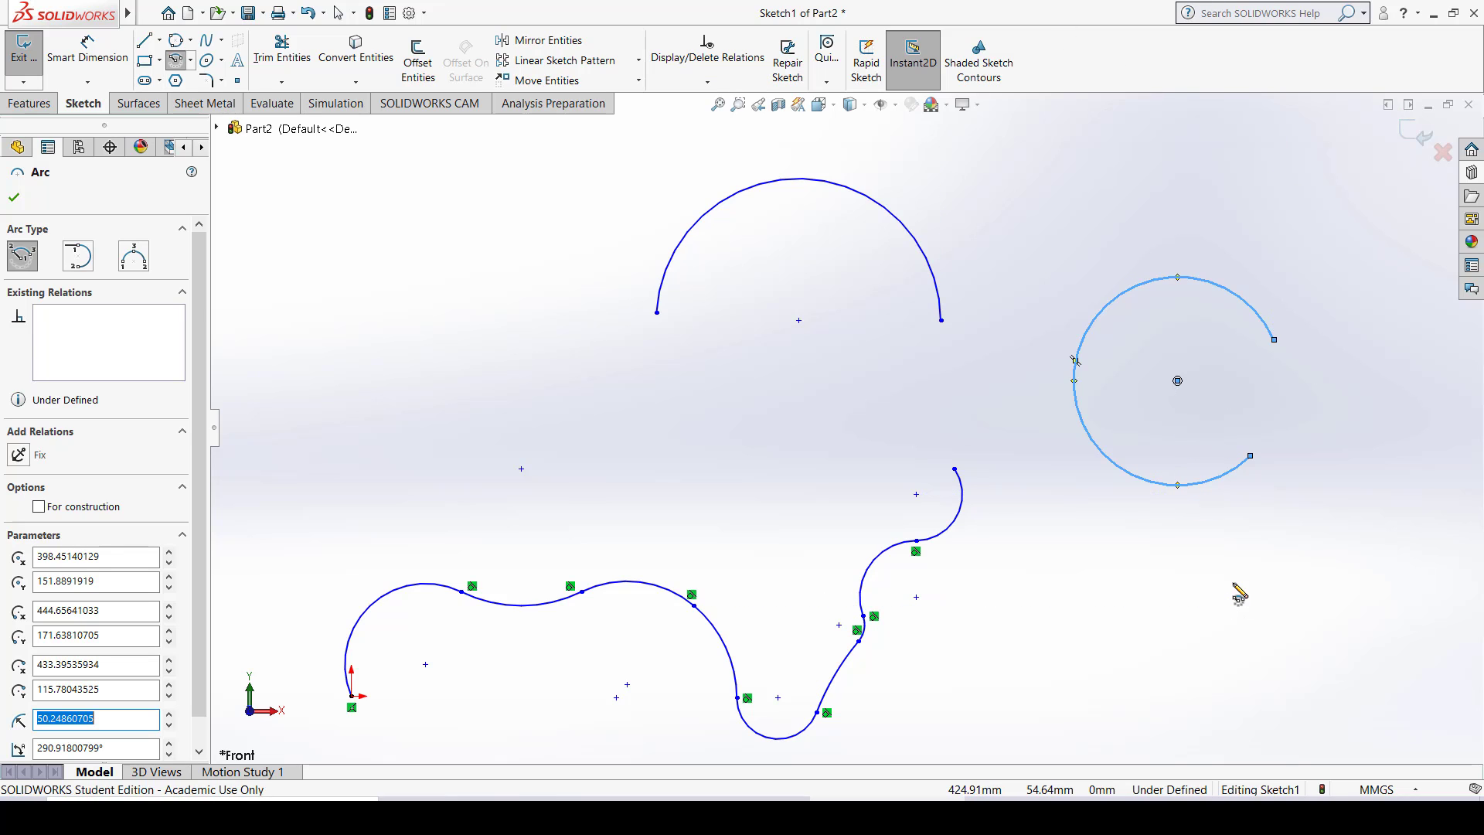
key(Escape)
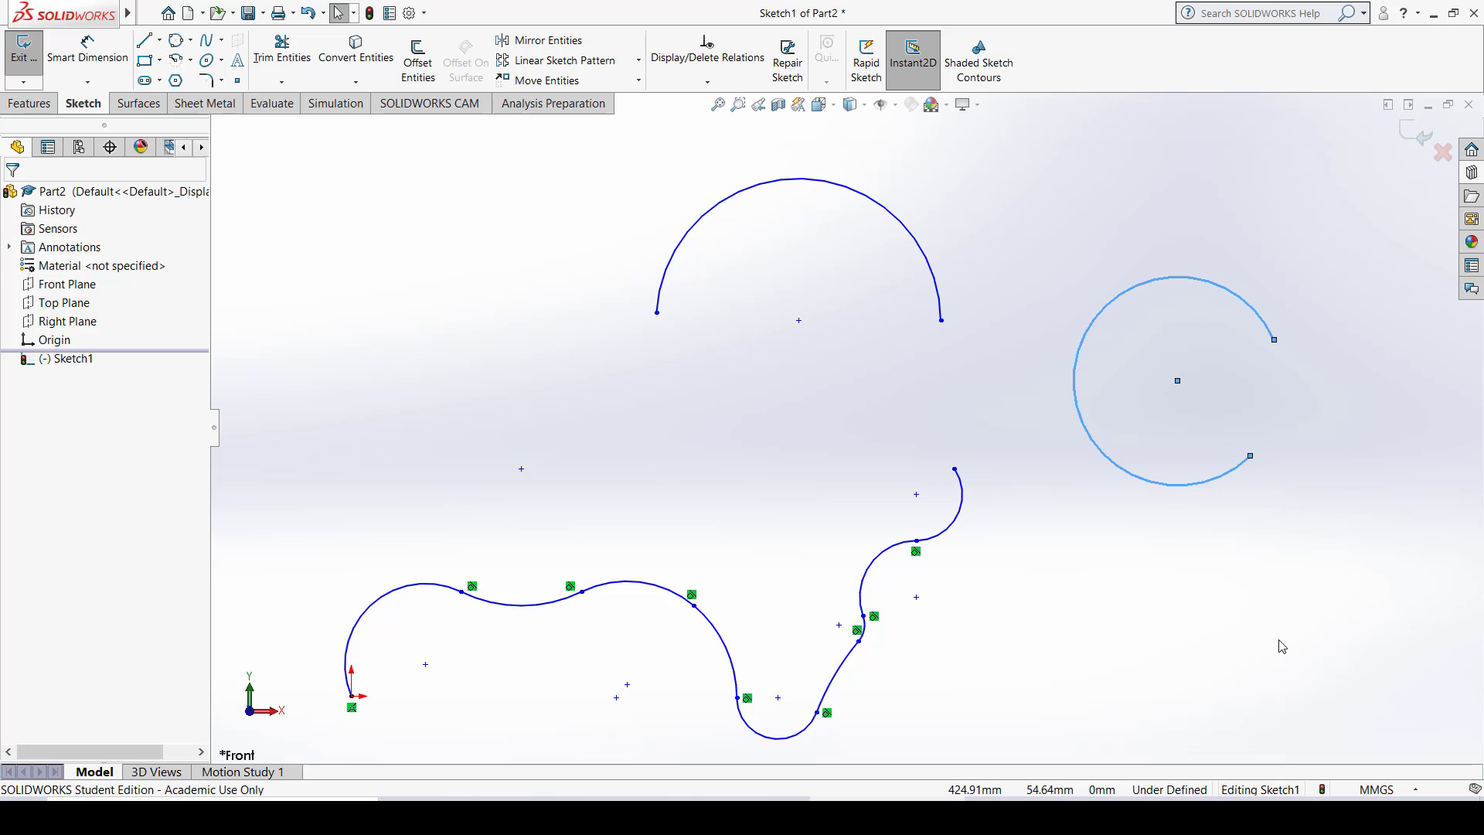
click(1061, 388)
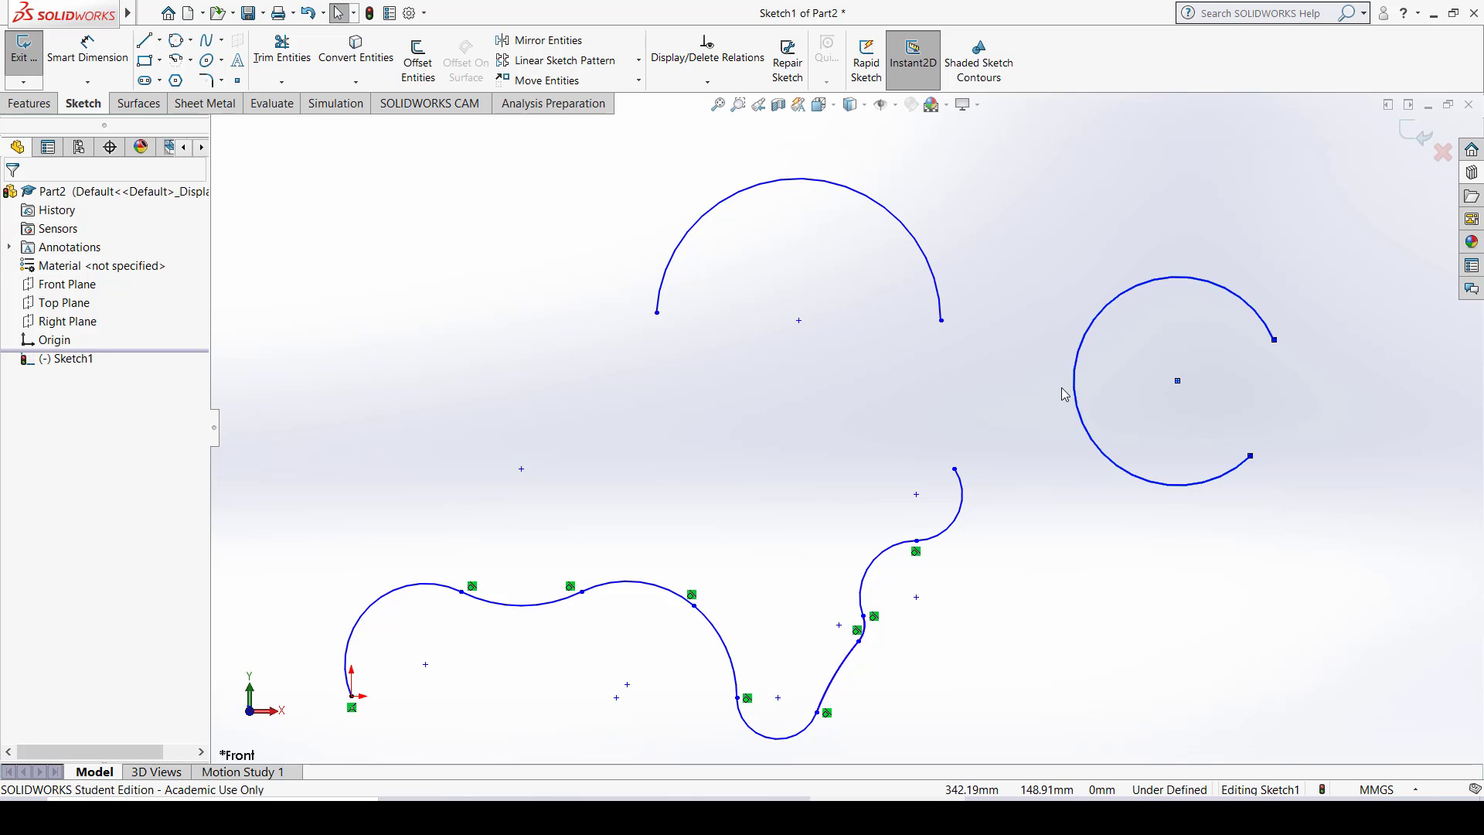
Step: Select all the arcs in the sketch and delete them, leaving the sketch empty
scroll(867, 462, down, 3)
scroll(867, 462, up, 5)
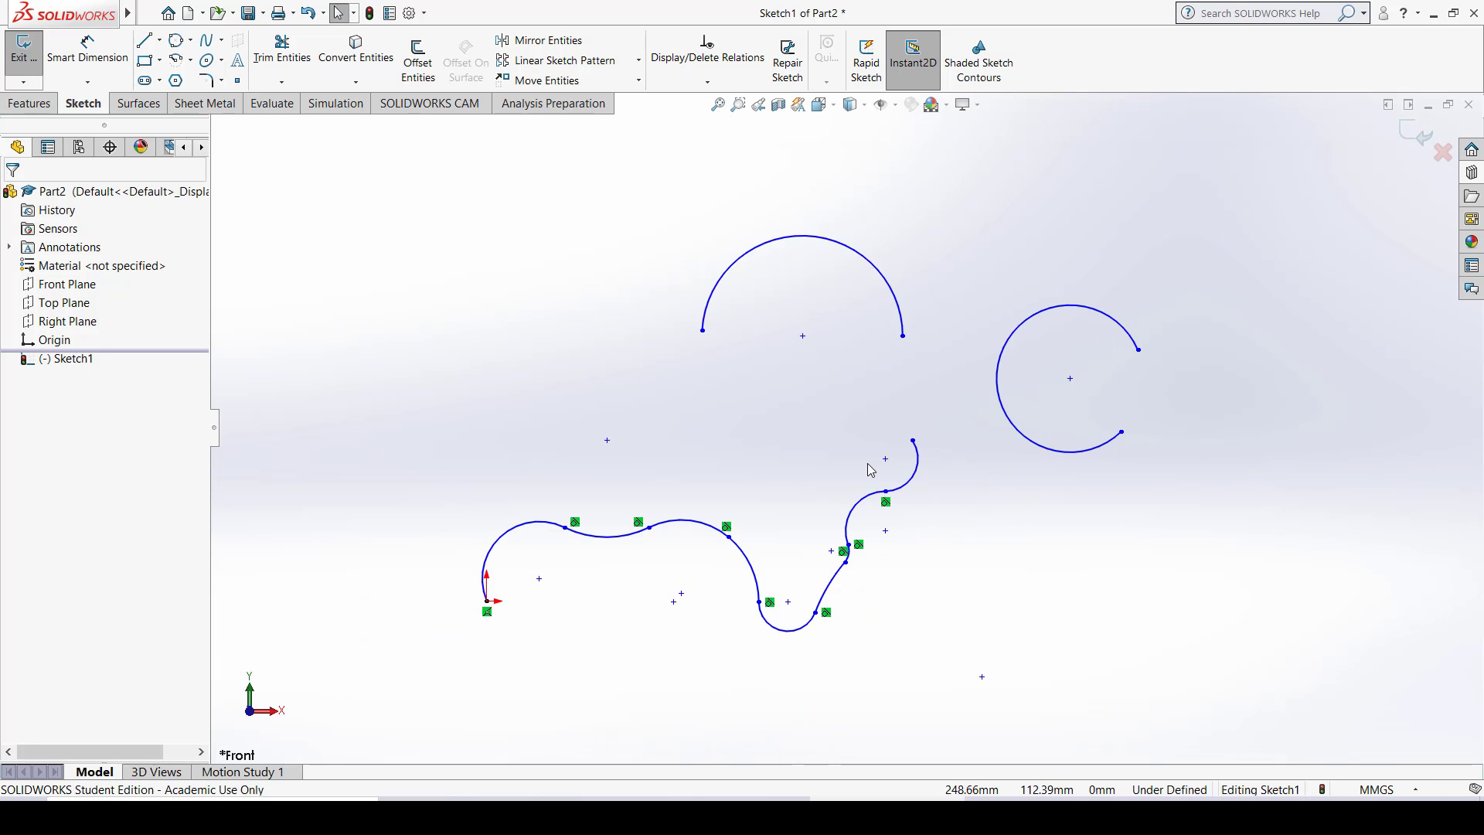
scroll(866, 462, up, 3)
mouse_move(1251, 217)
mouse_down()
mouse_move(590, 619)
mouse_move(539, 607)
mouse_up()
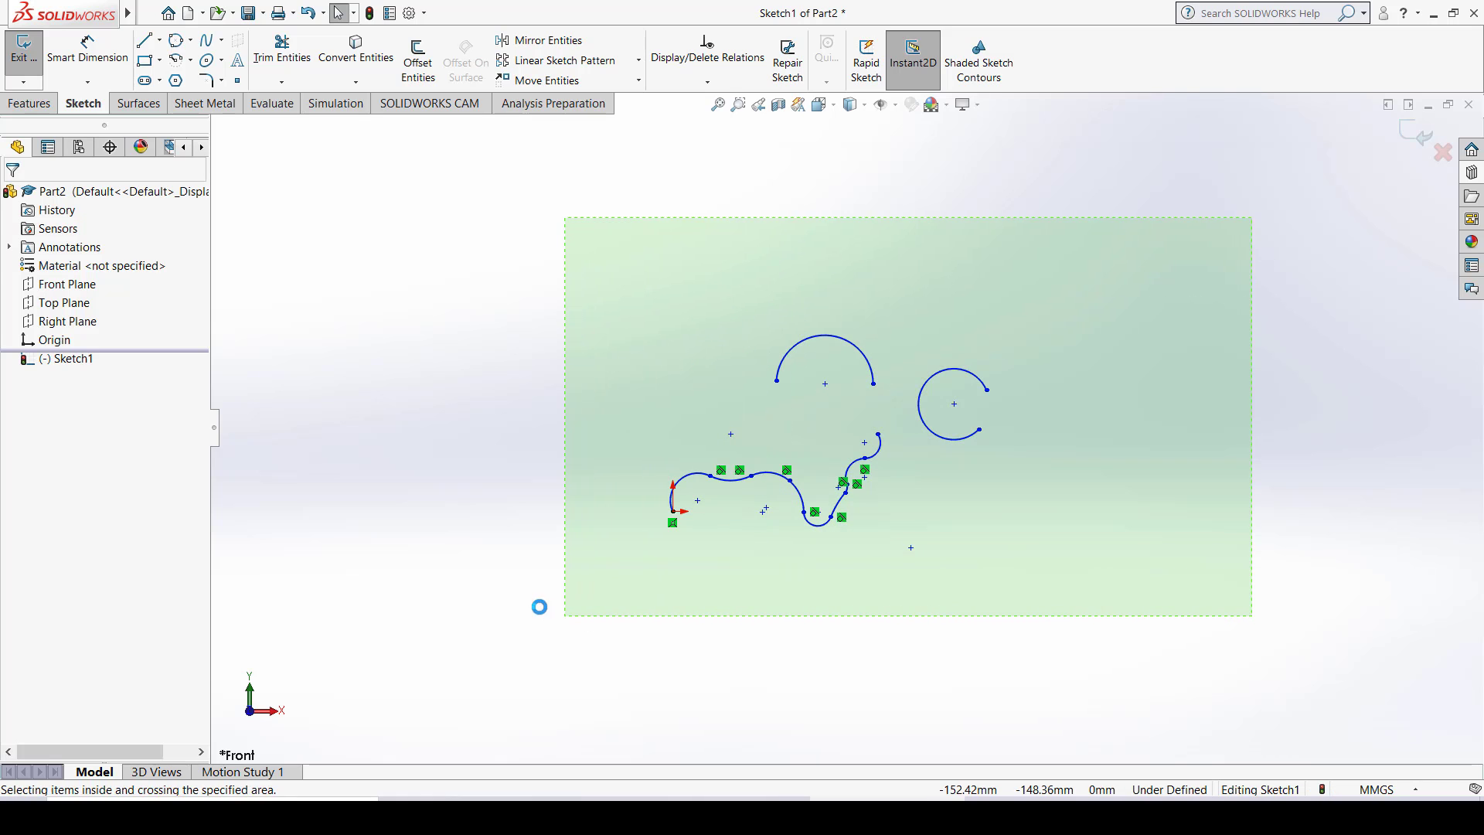
key(Delete)
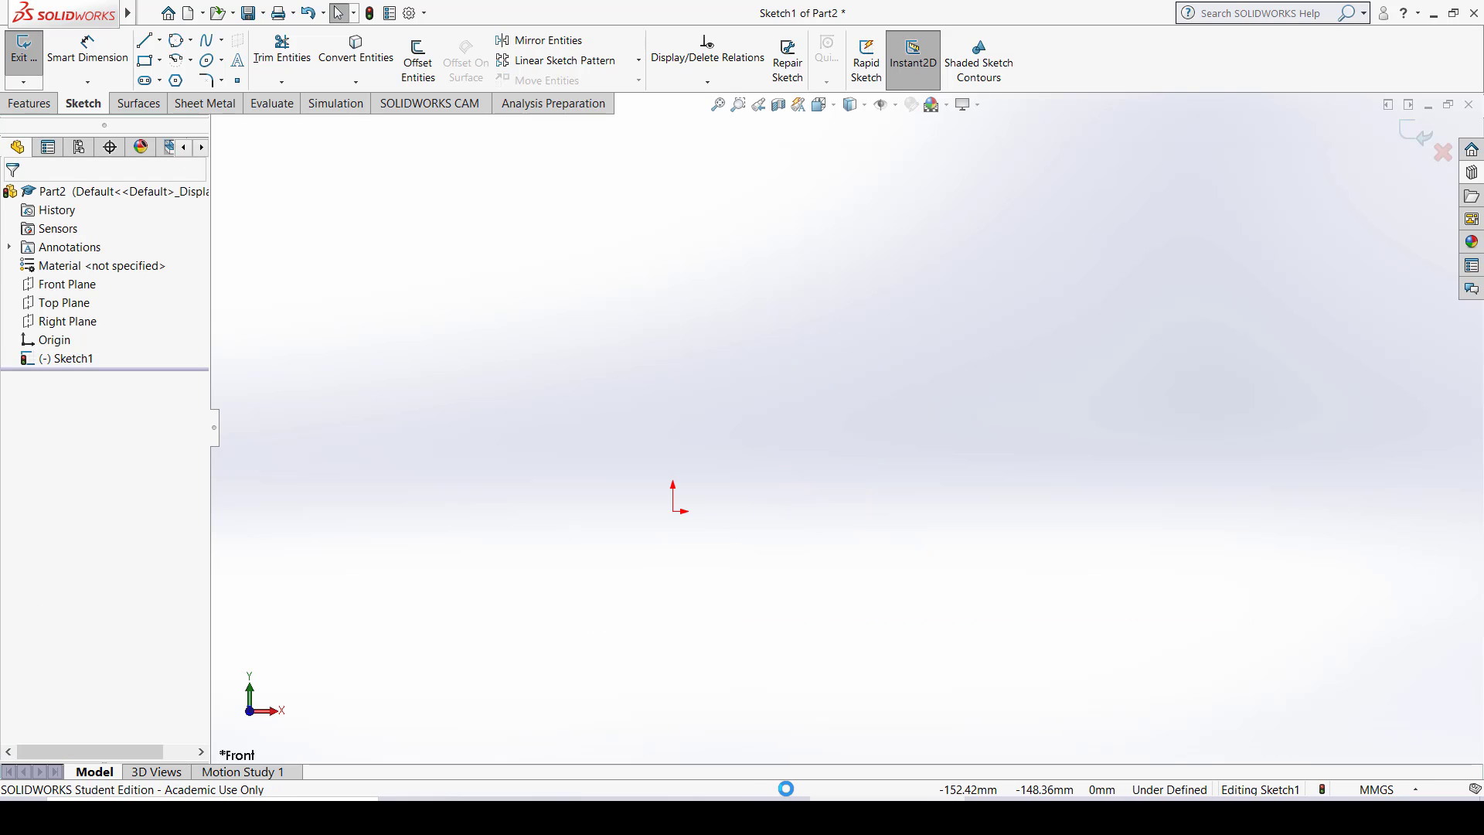
Step: Draw a horizontal Straight Slot starting at the origin, about 380 mm between centers and 325 mm wide
click(160, 81)
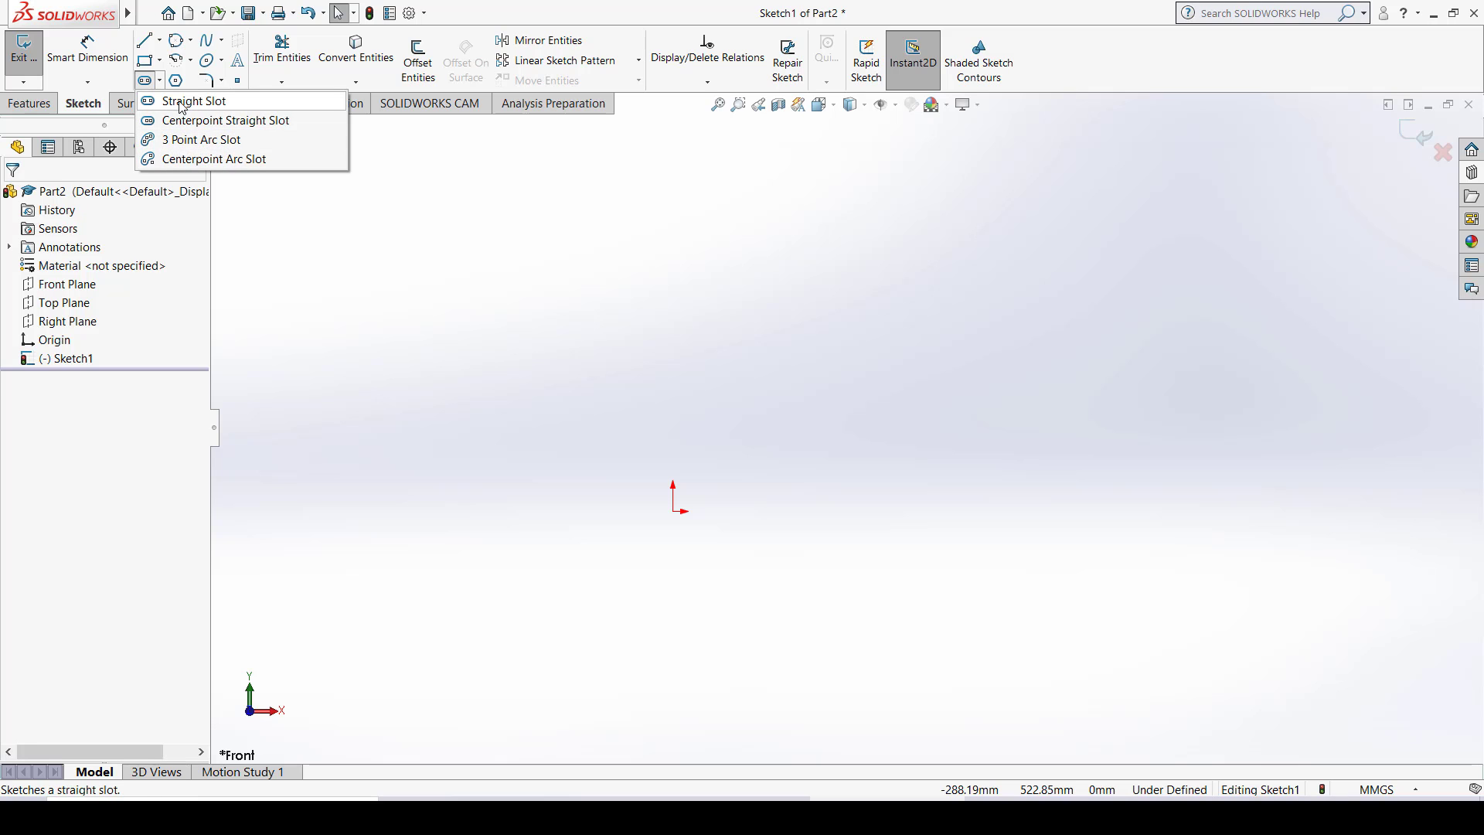
click(188, 101)
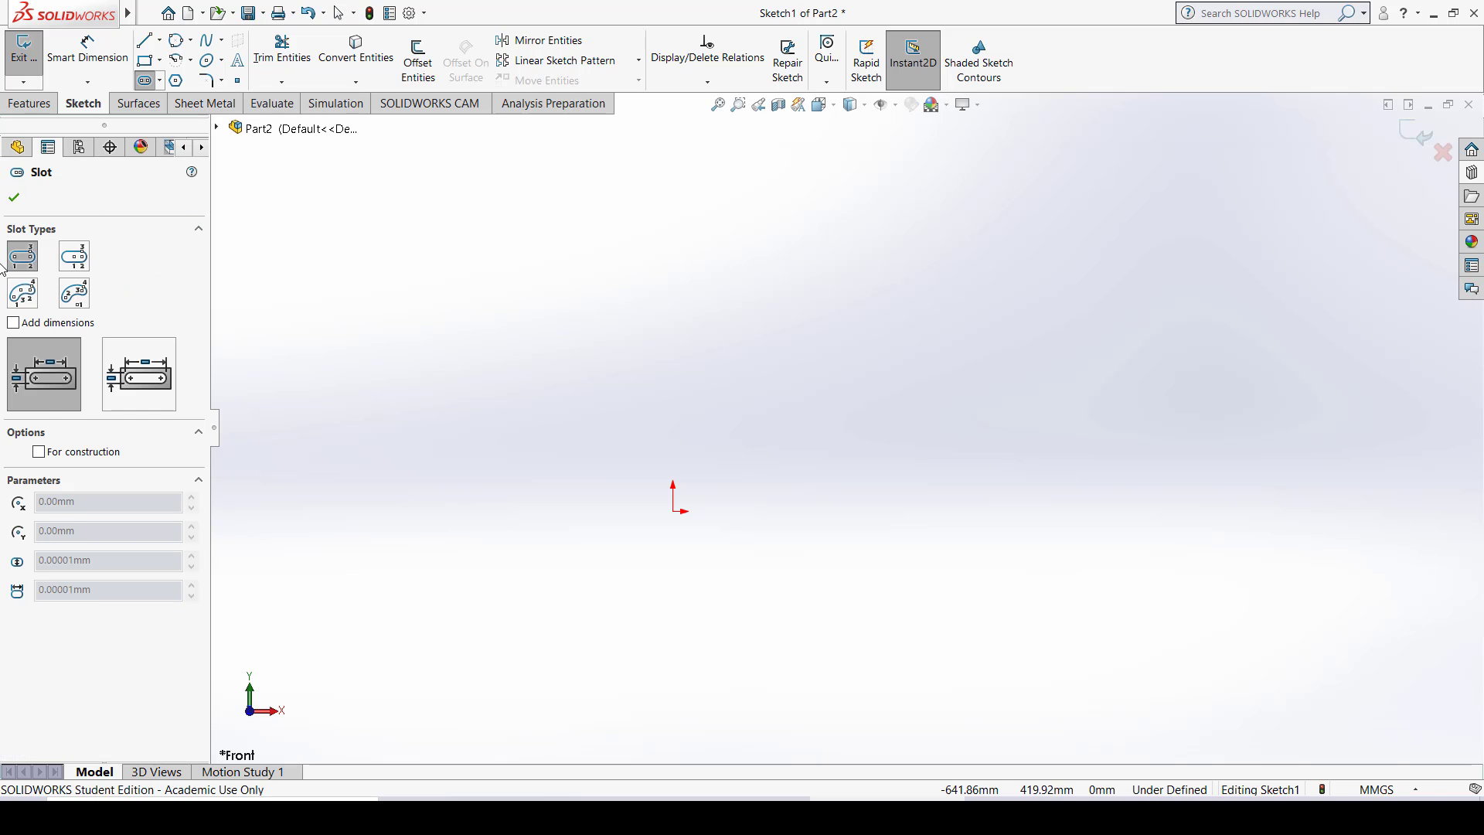
click(672, 510)
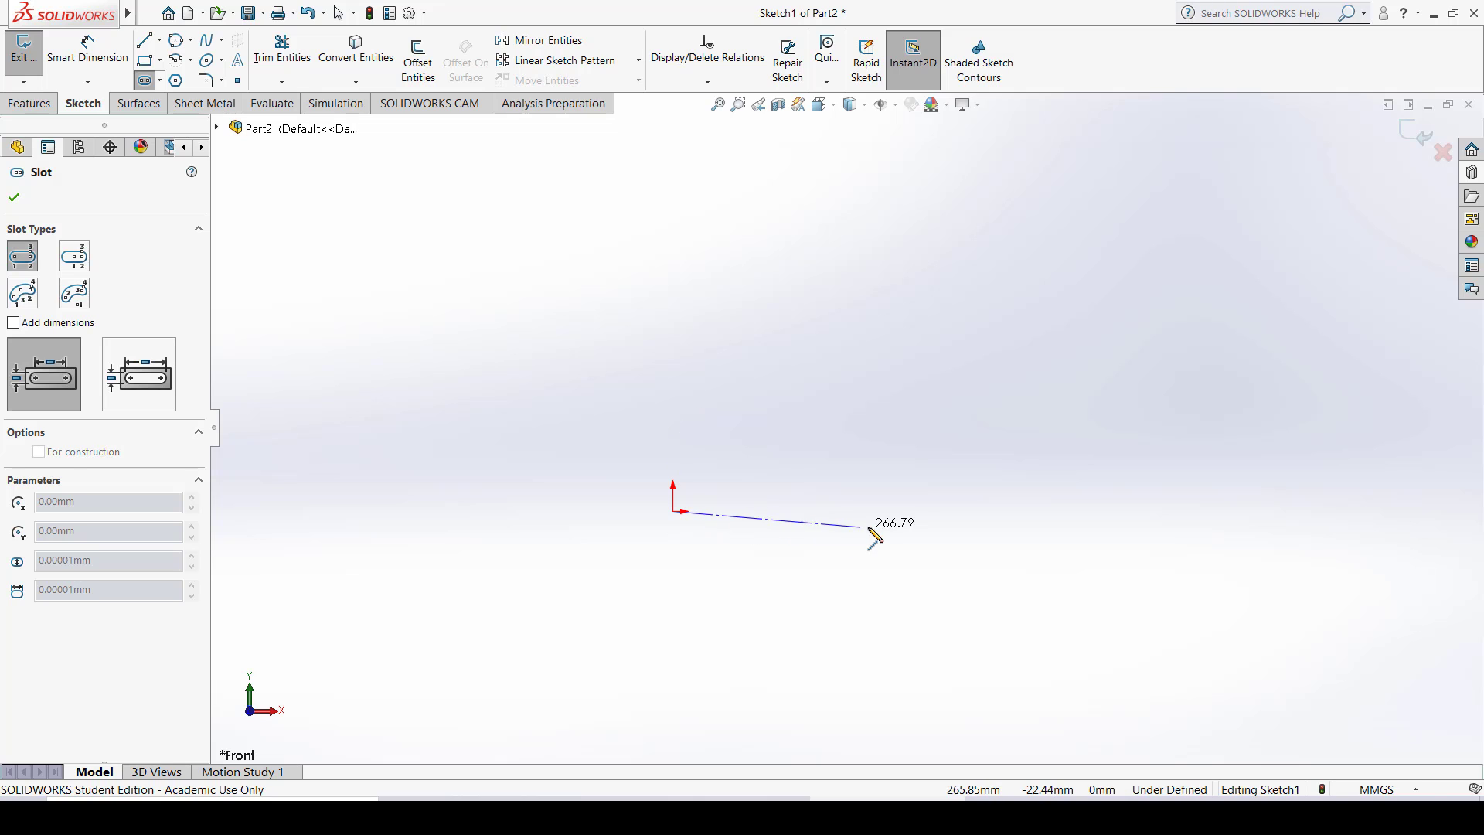
click(942, 511)
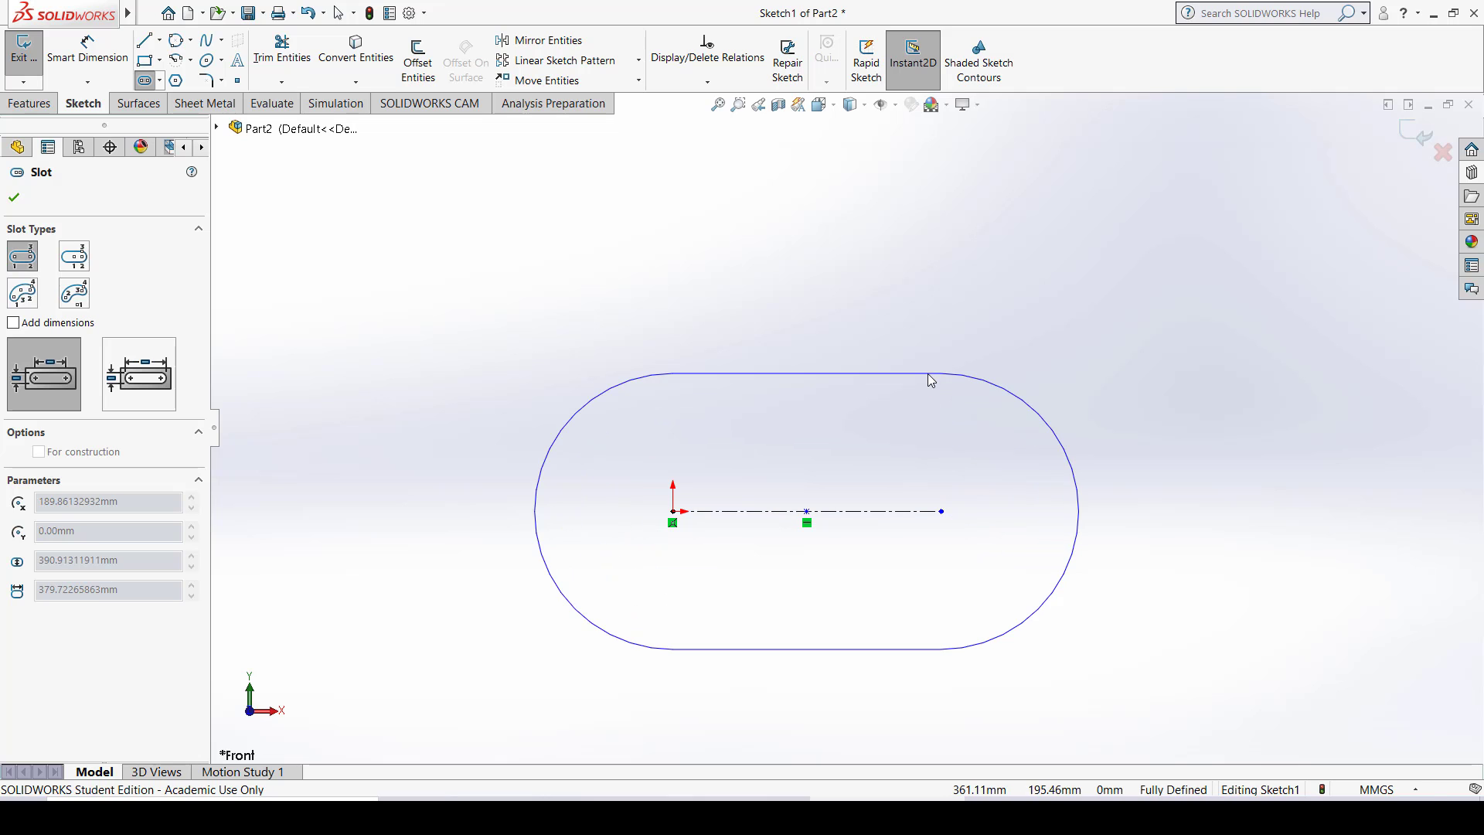
click(921, 524)
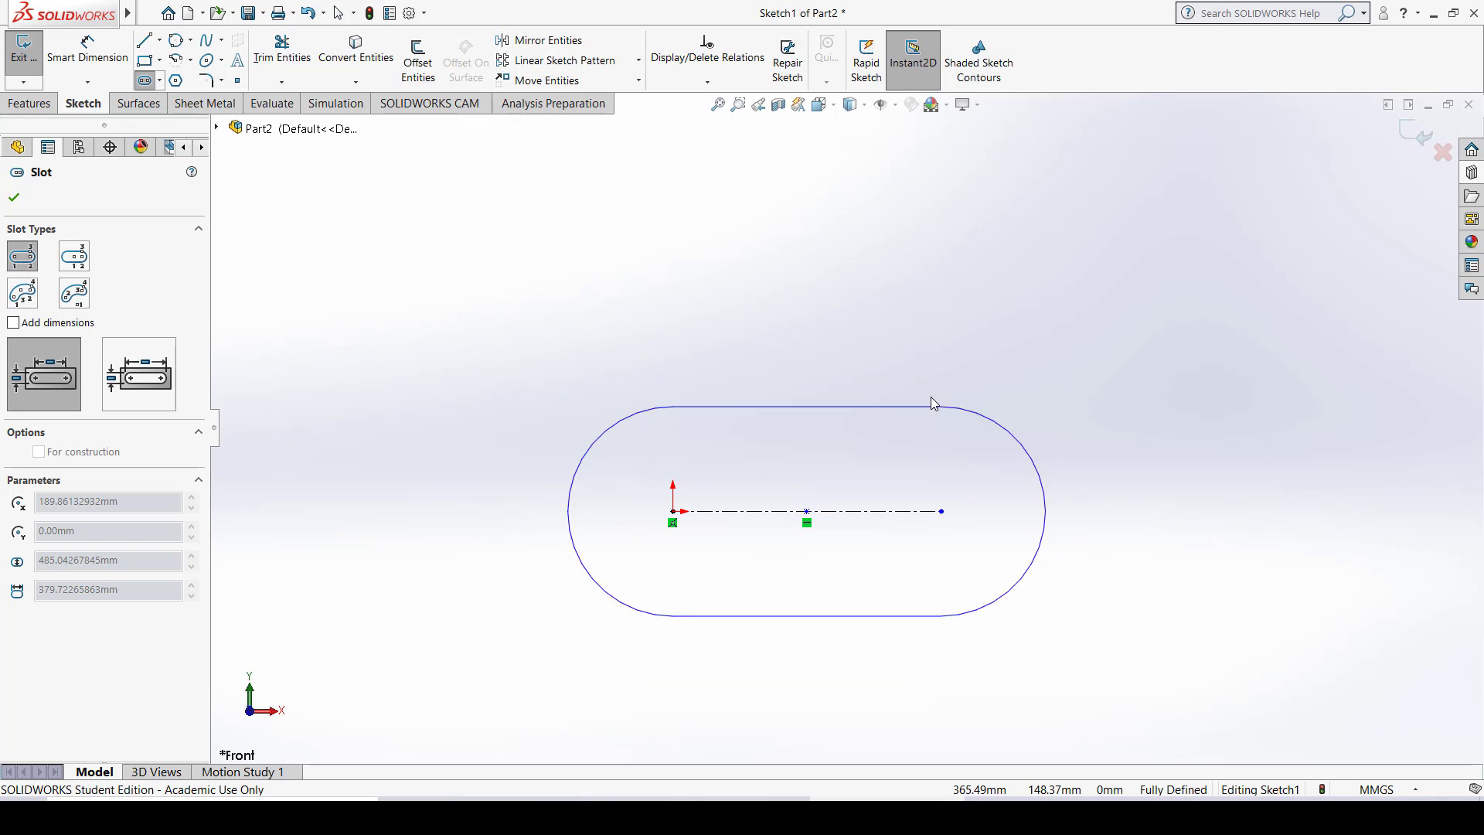
click(933, 404)
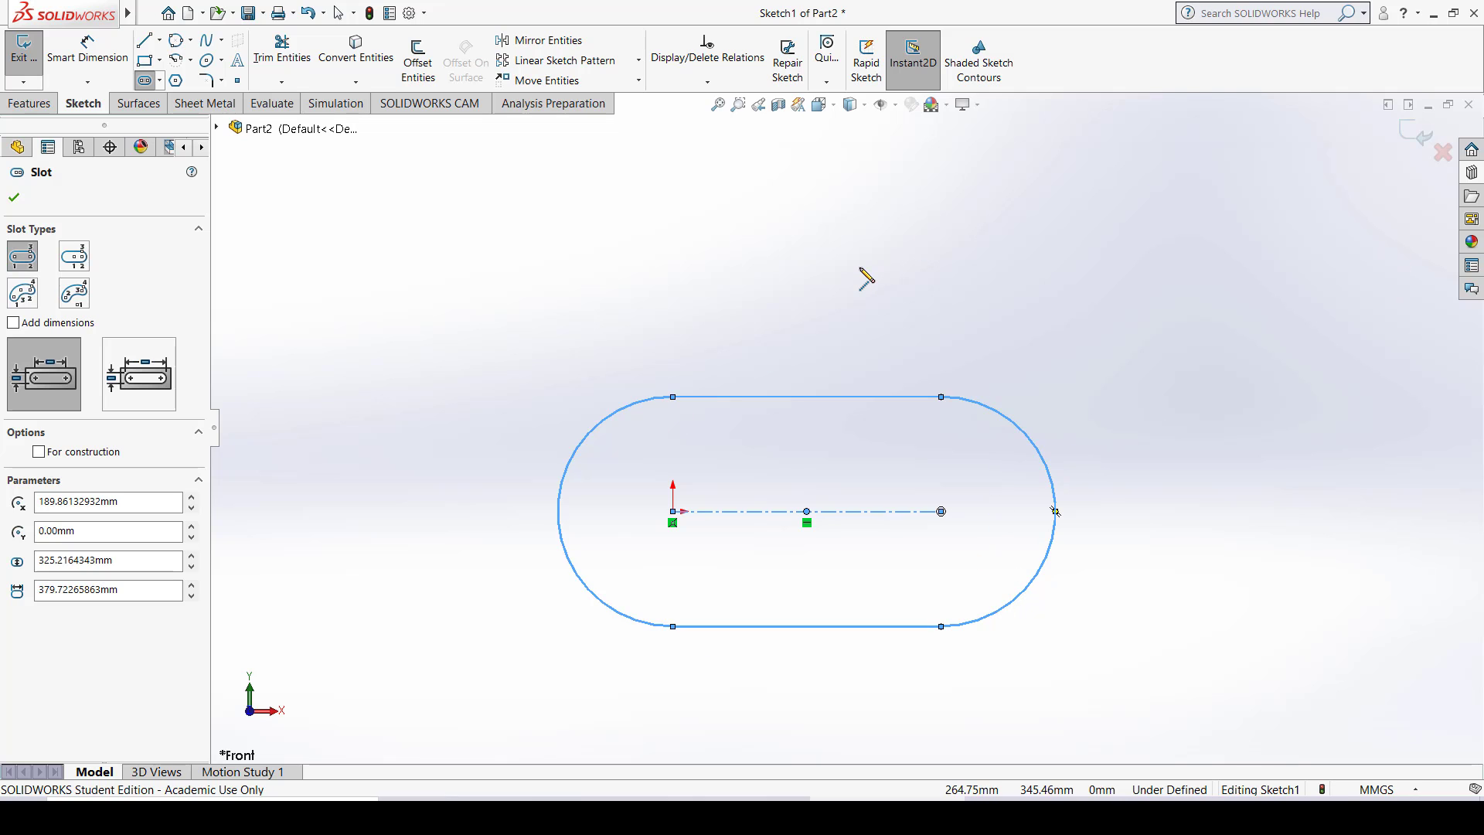
key(Escape)
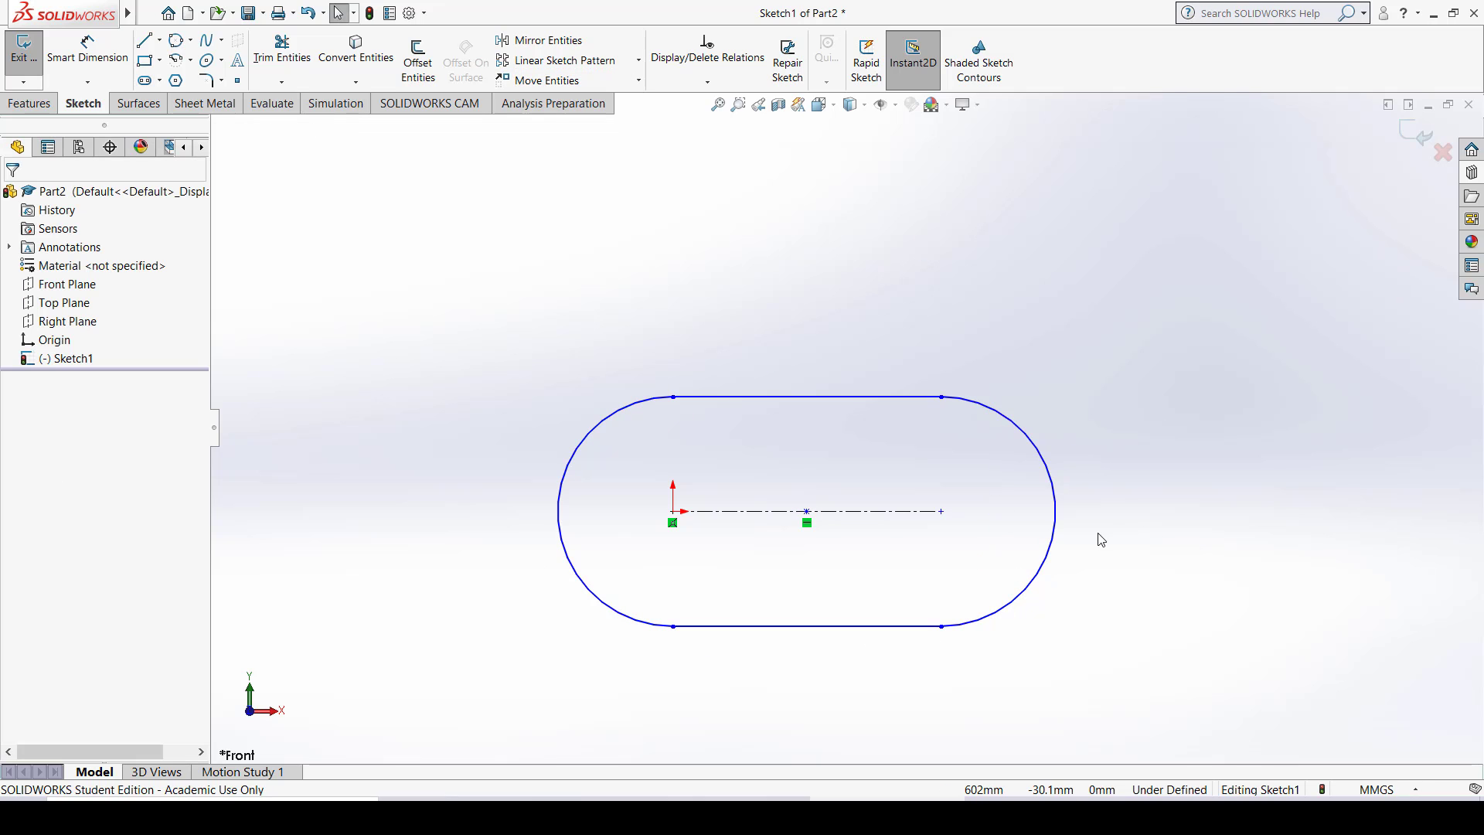
Step: Dimension the radius of the slot's left end arc and set it to 160 mm
click(87, 57)
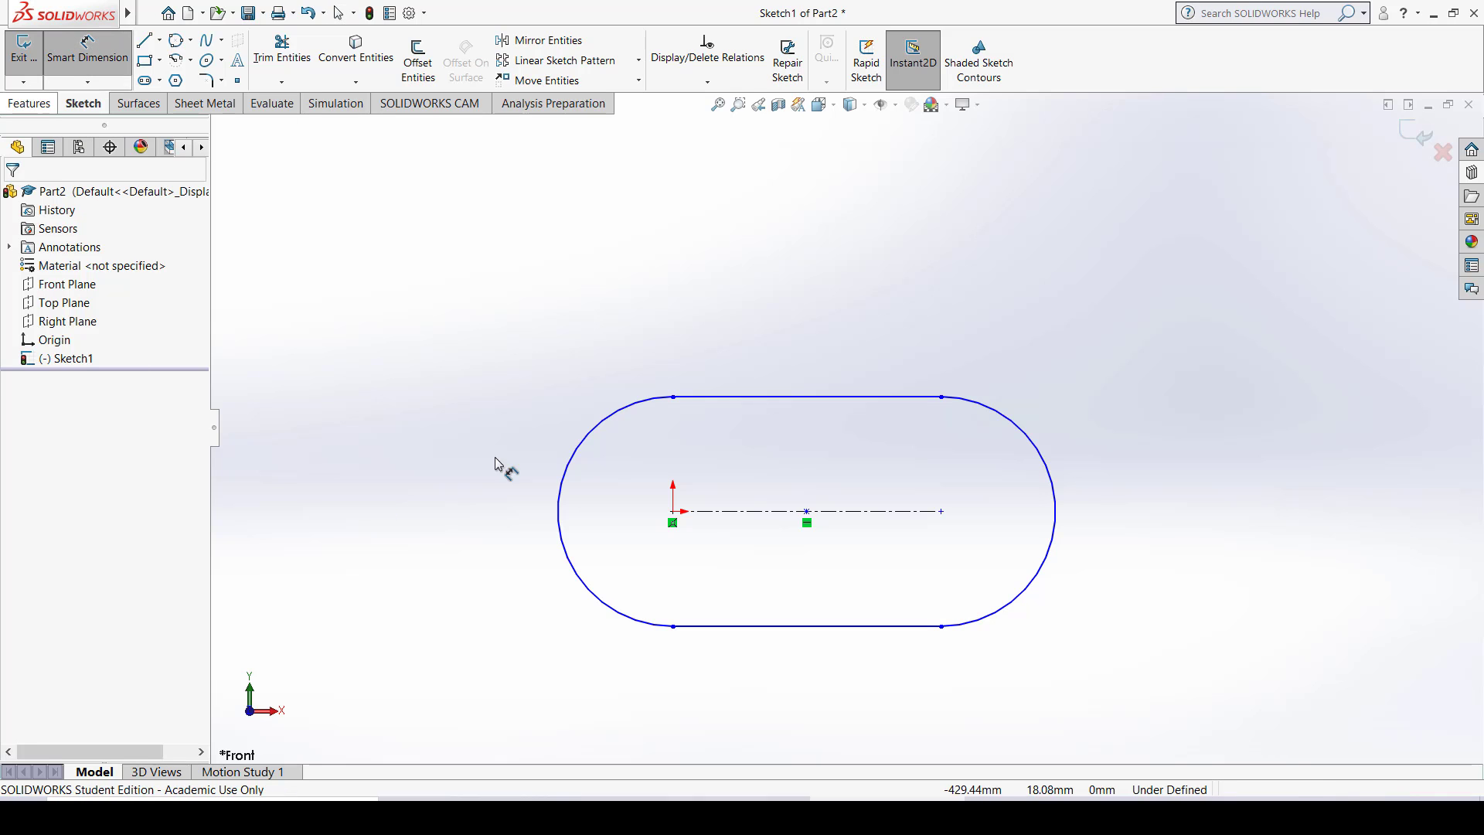
click(622, 413)
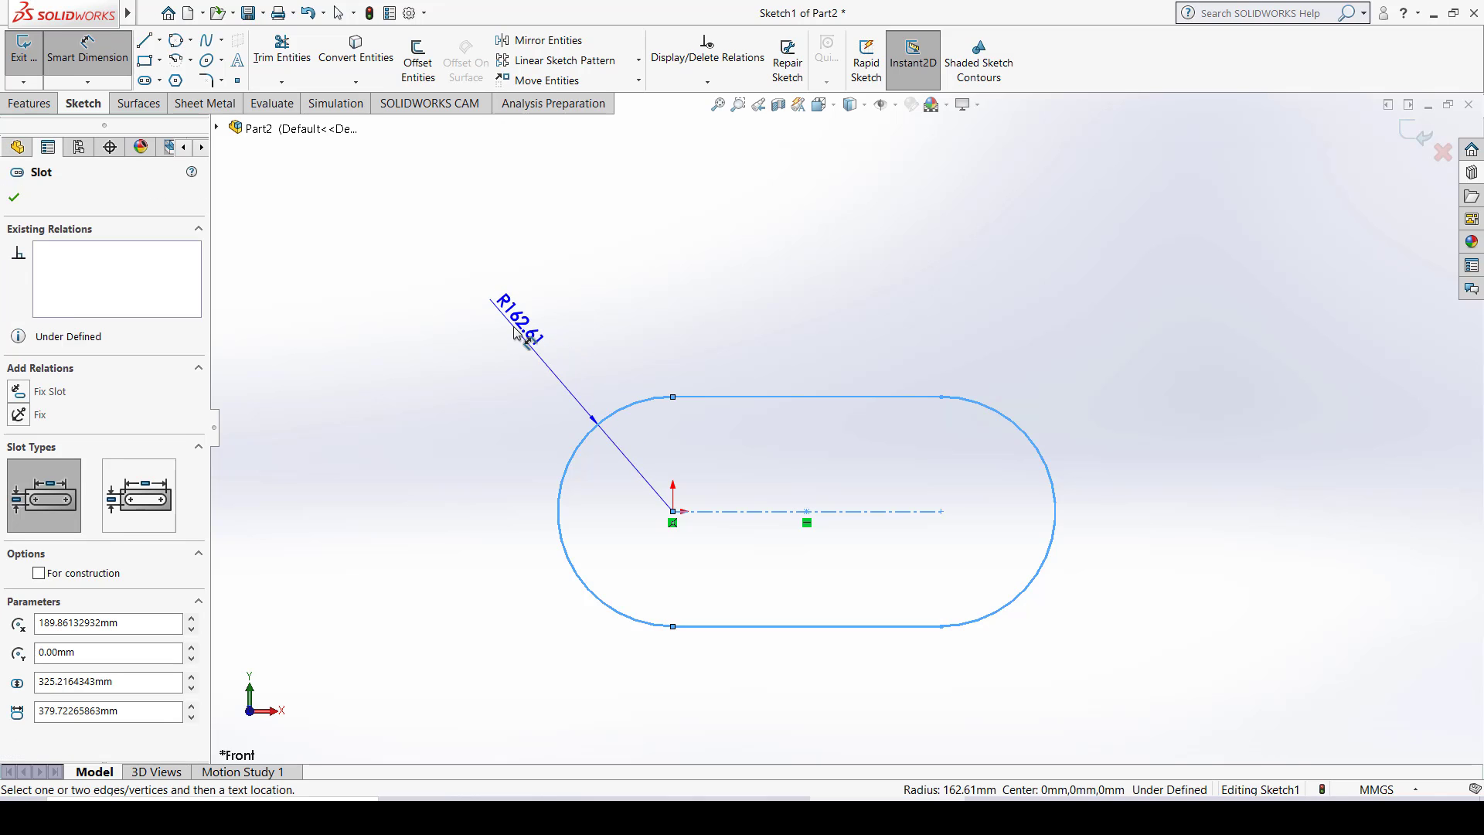
click(516, 334)
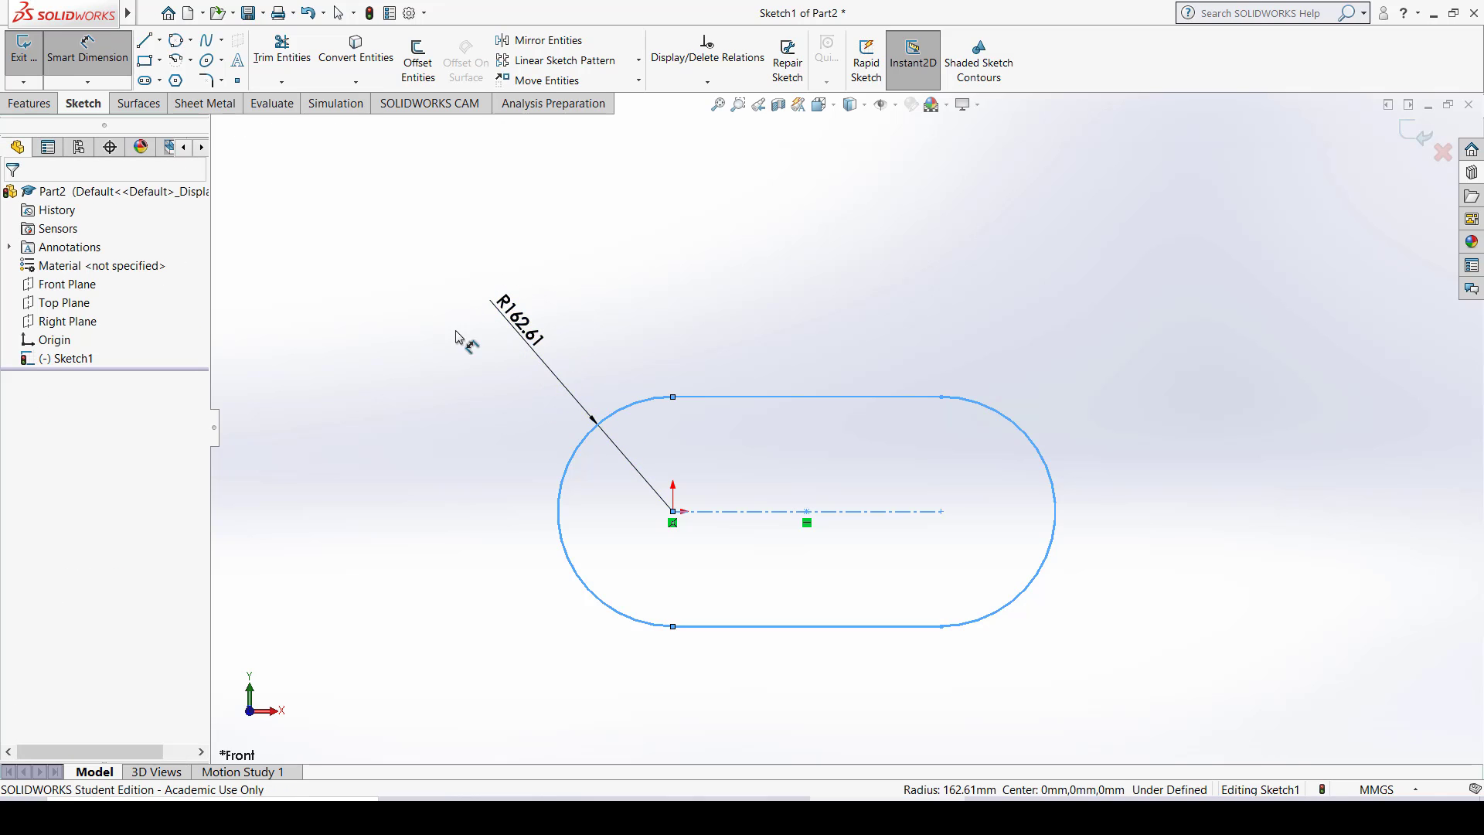
double_click(519, 331)
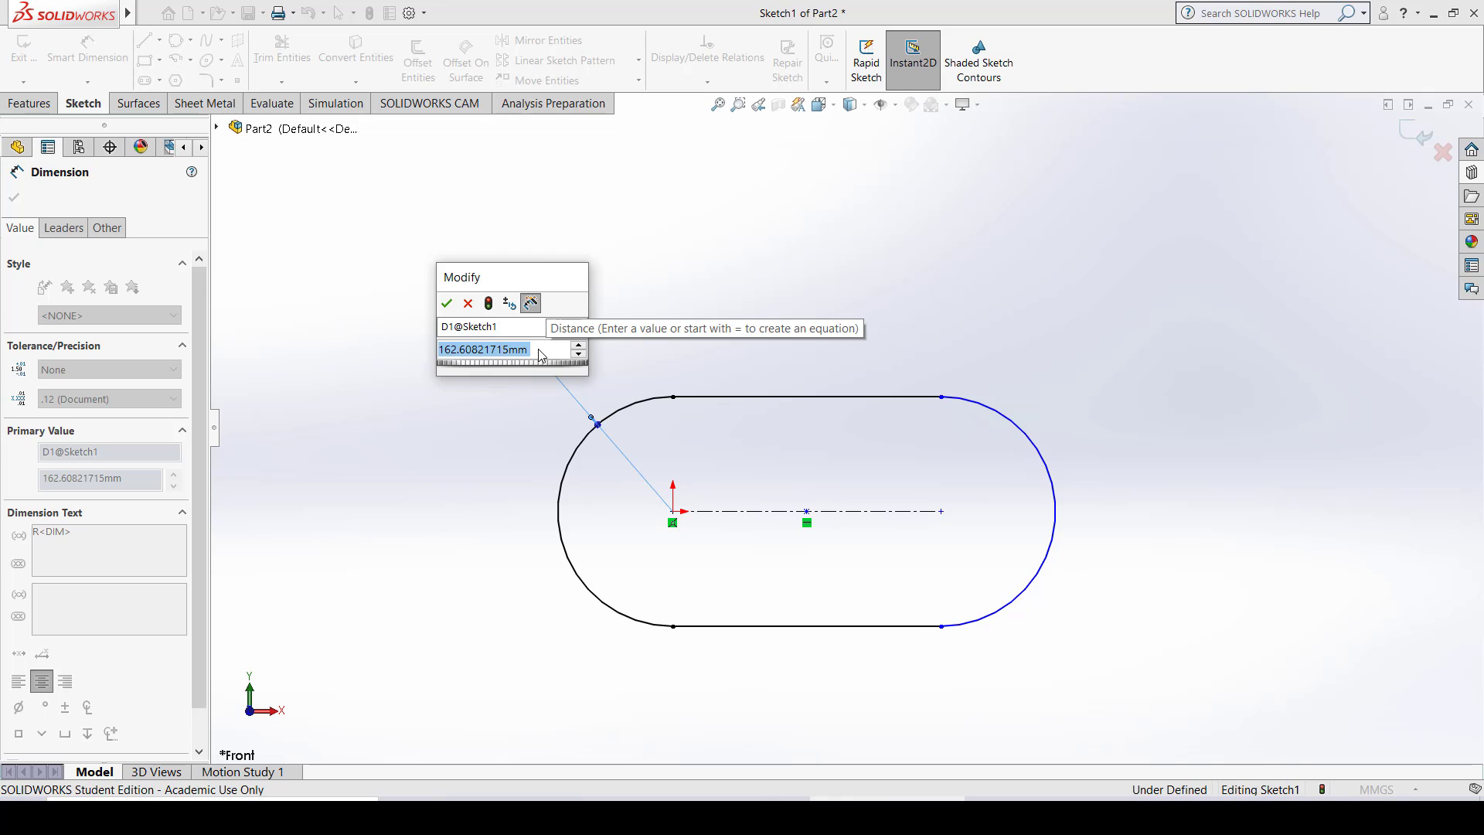
text(160)
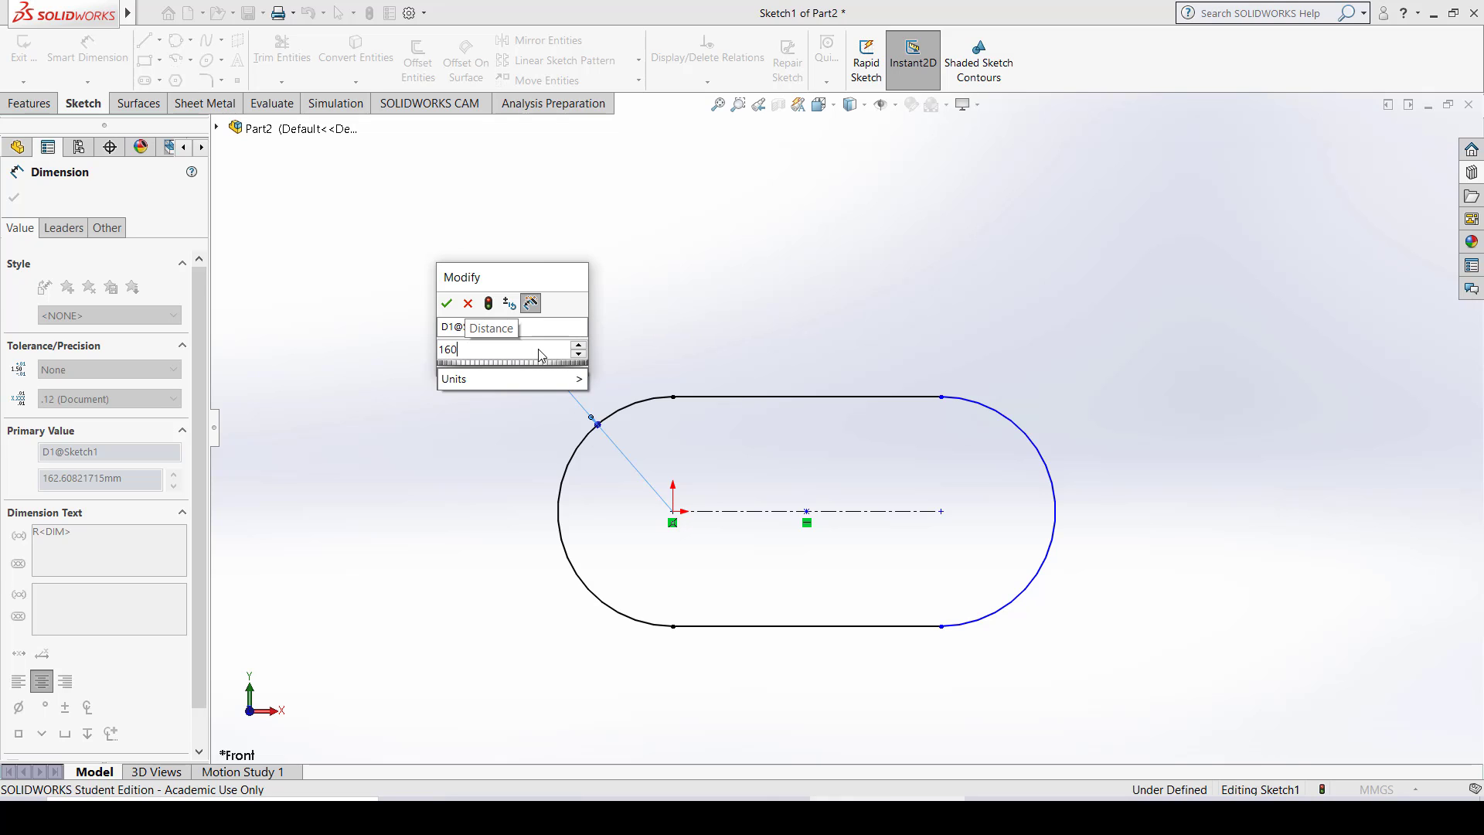
key(Return)
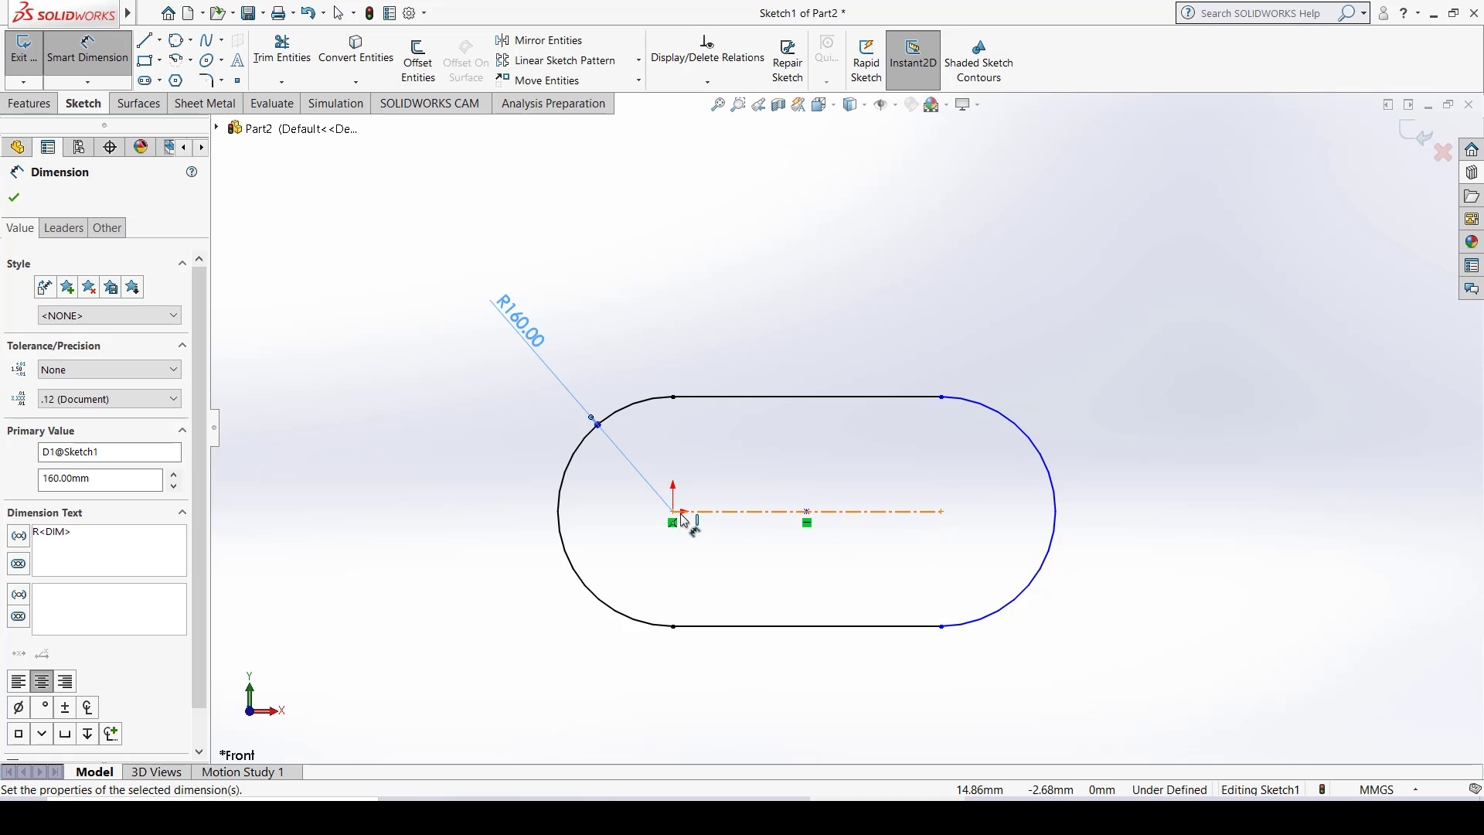
Step: Dimension the slot's horizontal centerline and set its length to 370 mm
click(879, 511)
click(836, 352)
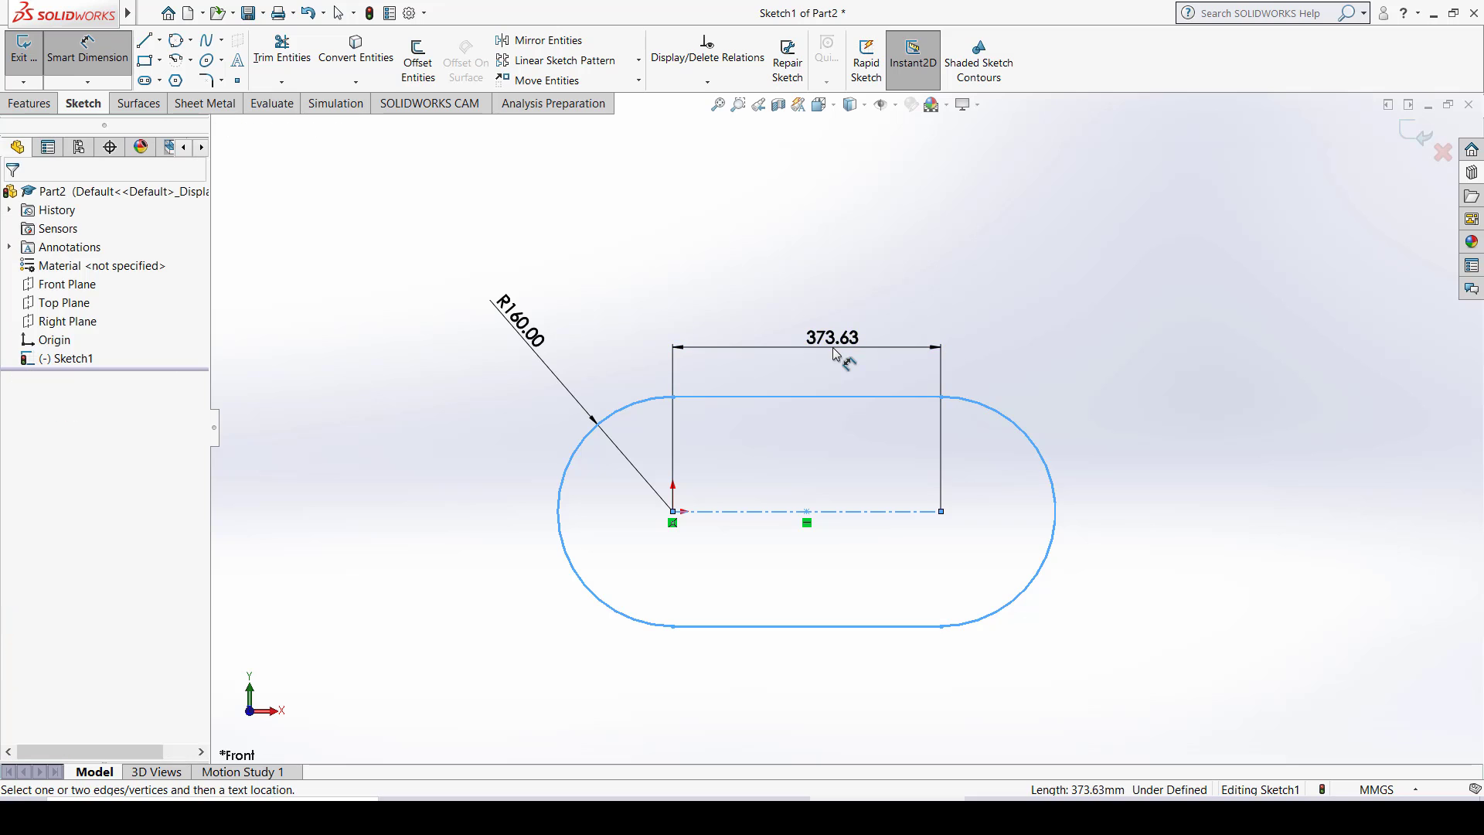
text(370)
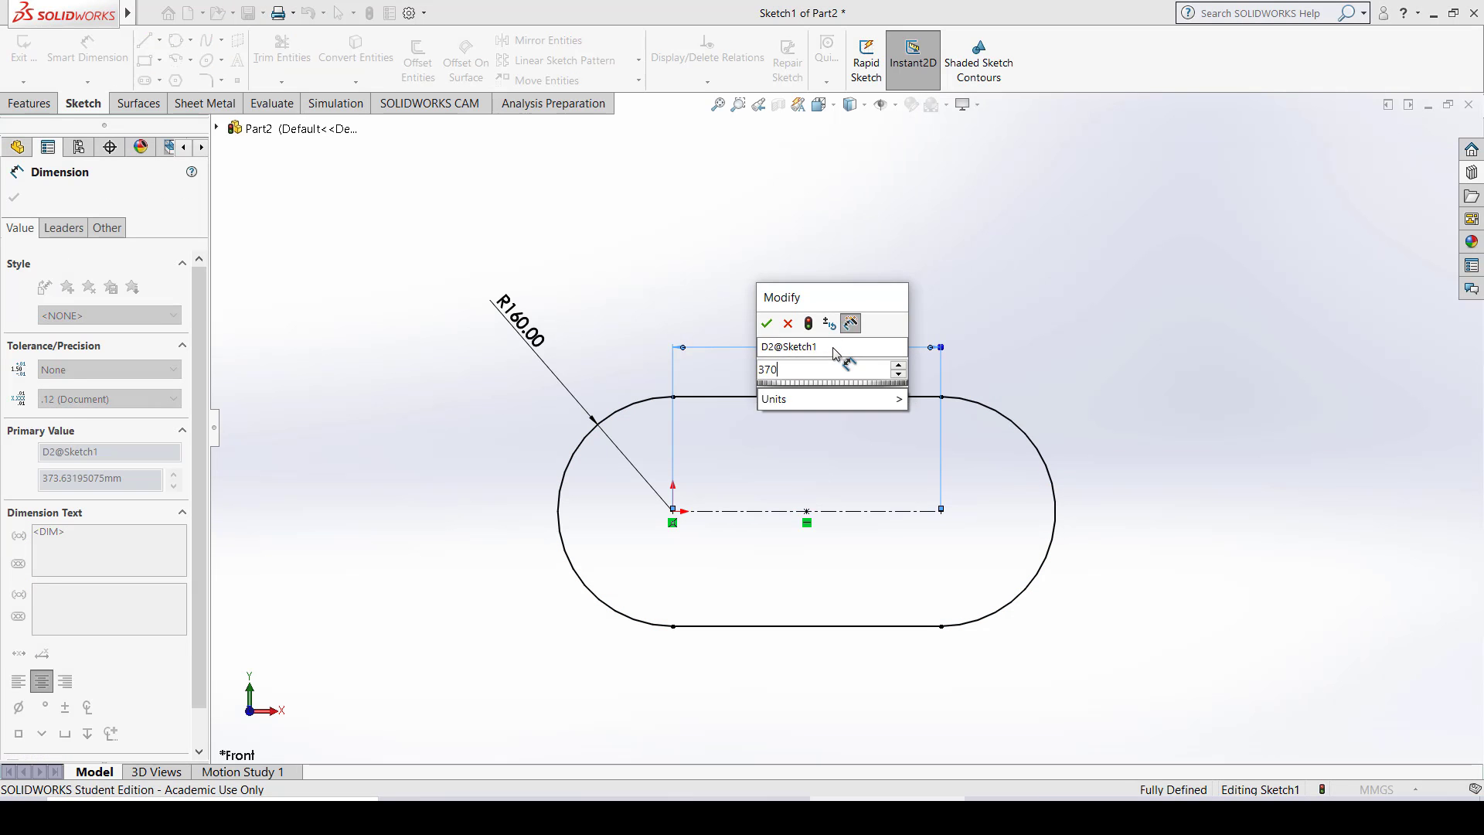
key(Return)
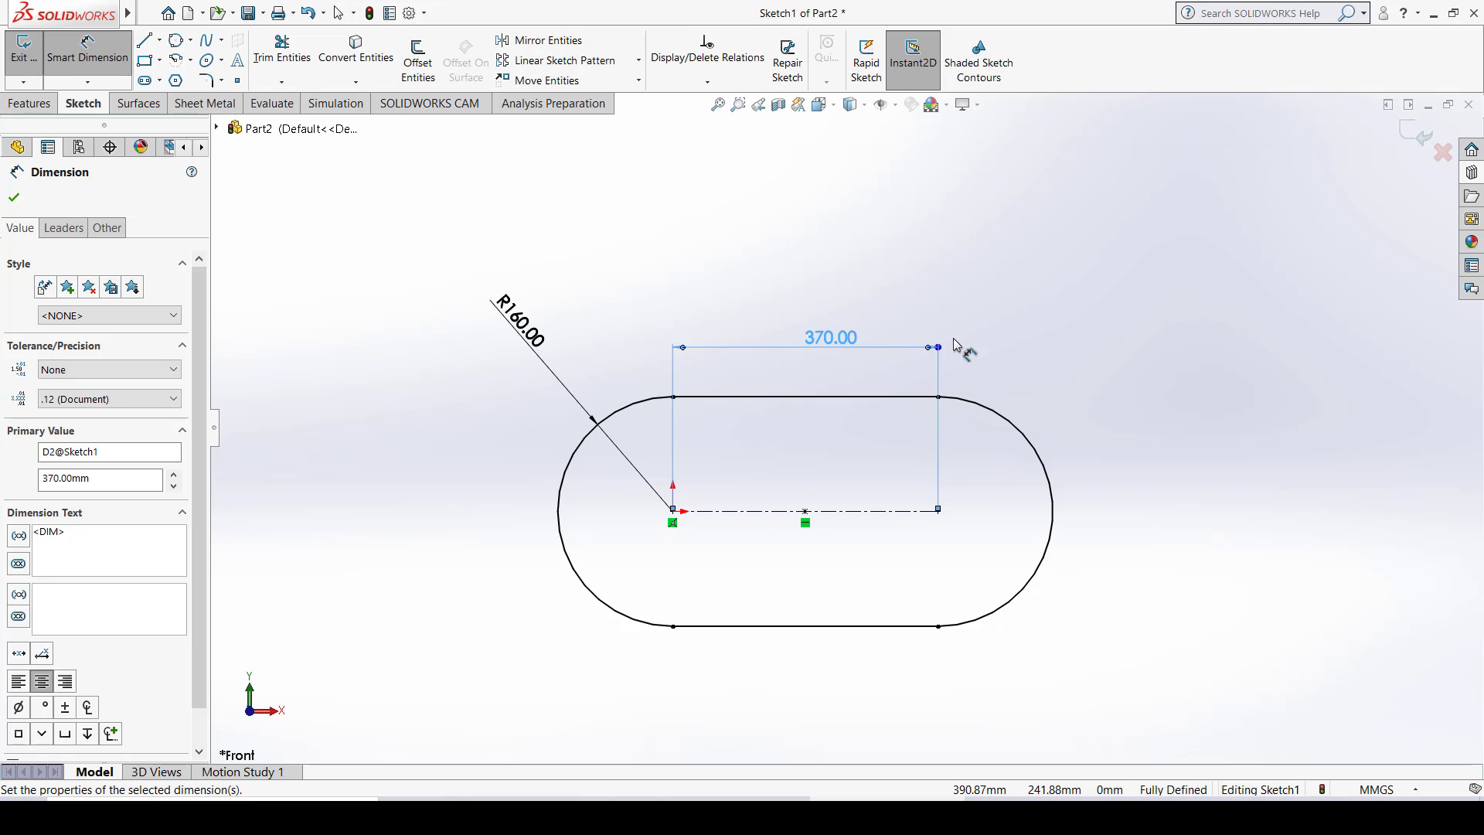
key(Escape)
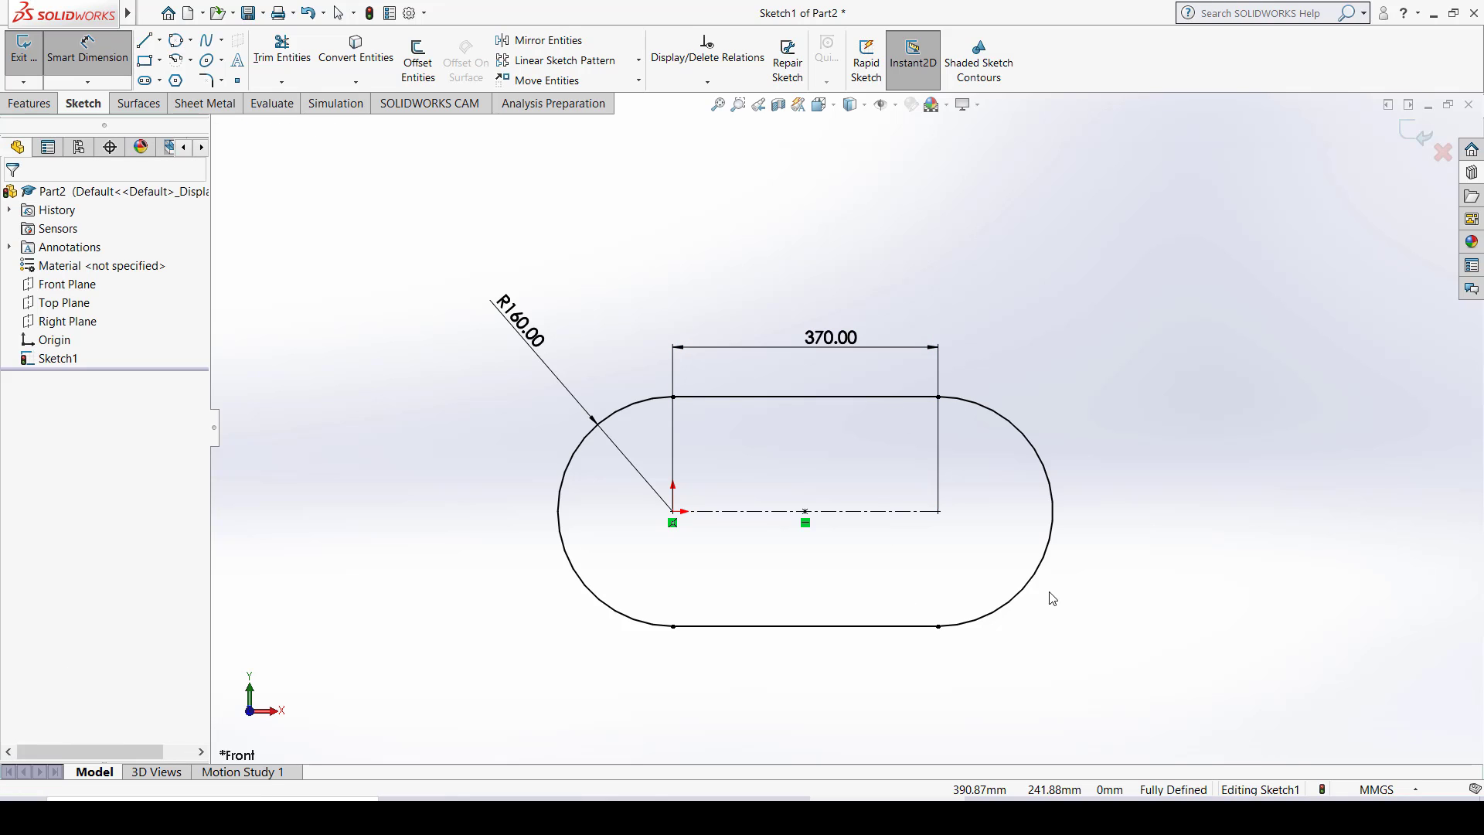
key(Escape)
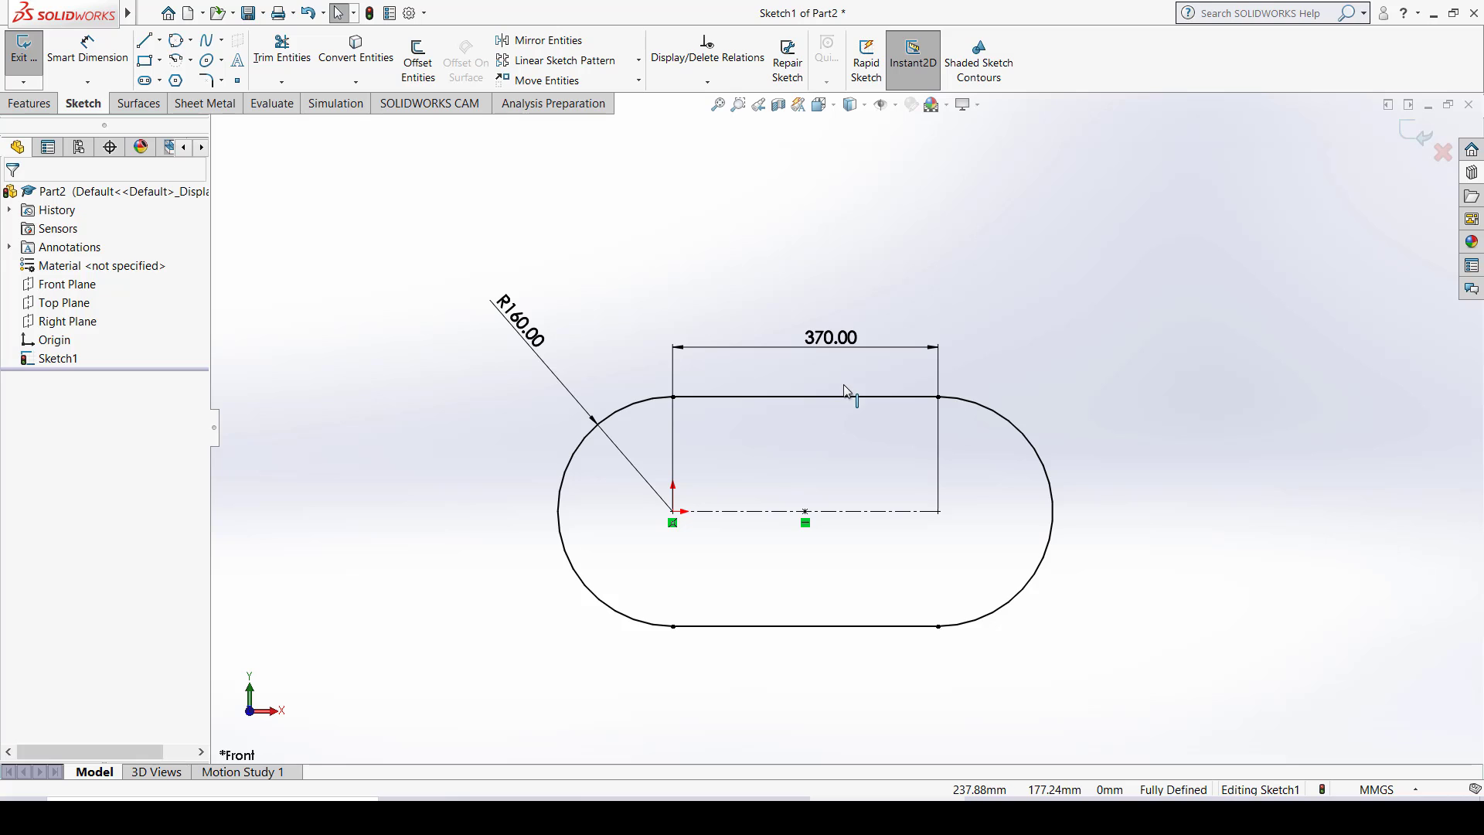
Step: Draw an inclined Centerpoint Straight Slot above and right of the first slot, about 1047 mm between centers and 502 mm wide
scroll(842, 383, down, 1)
scroll(842, 383, up, 2)
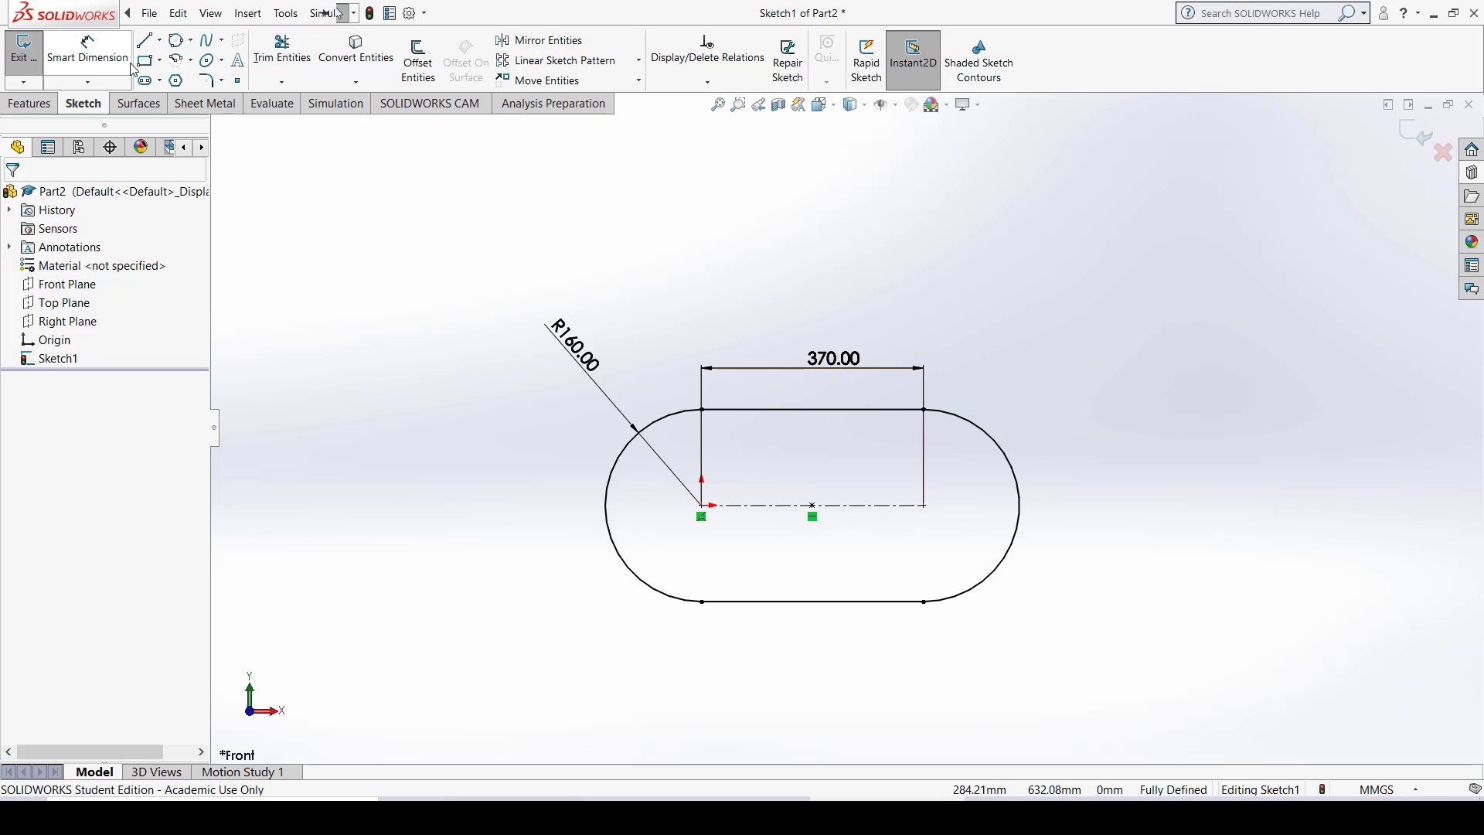
click(159, 80)
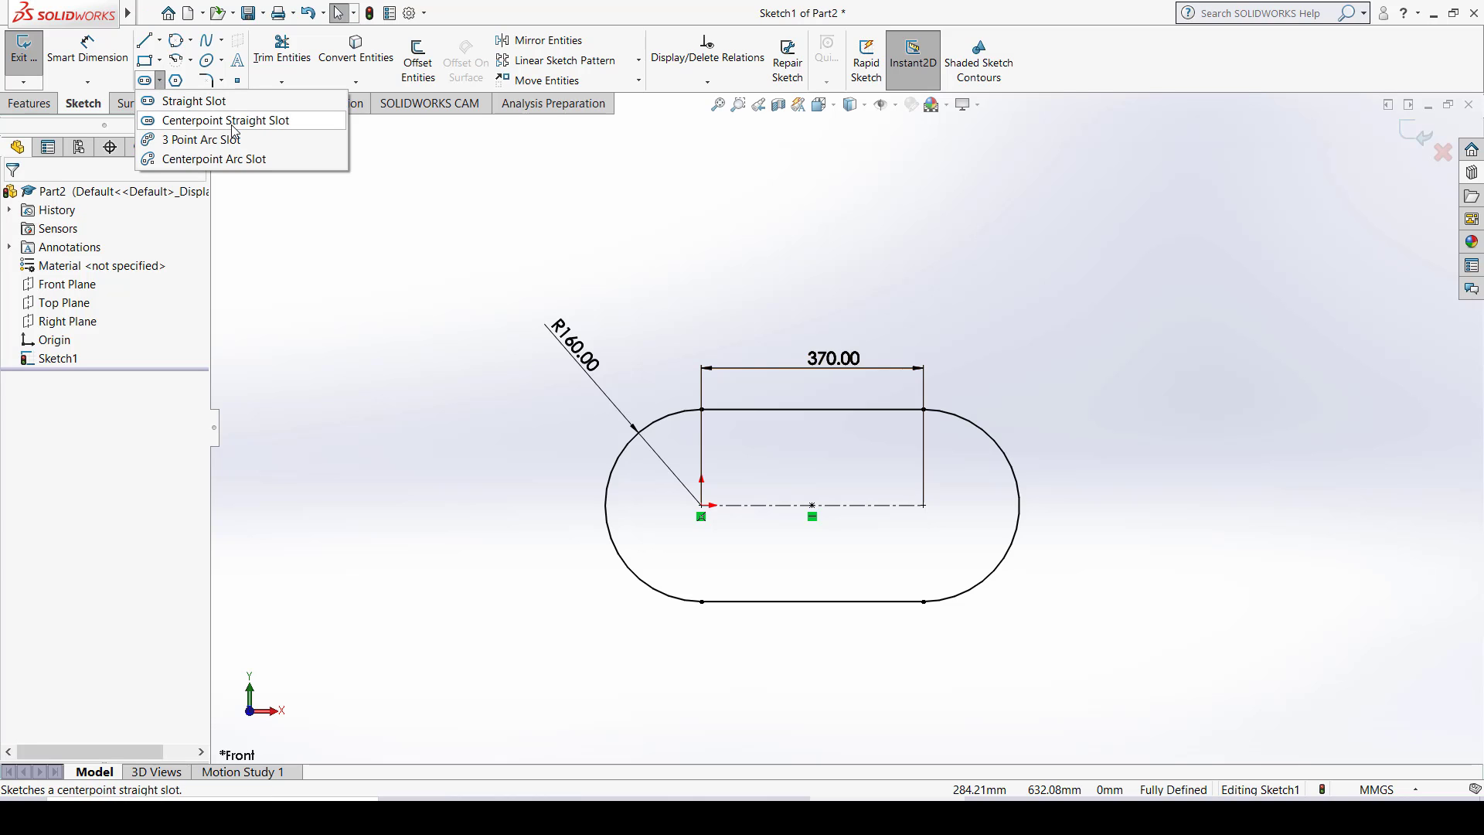
click(266, 121)
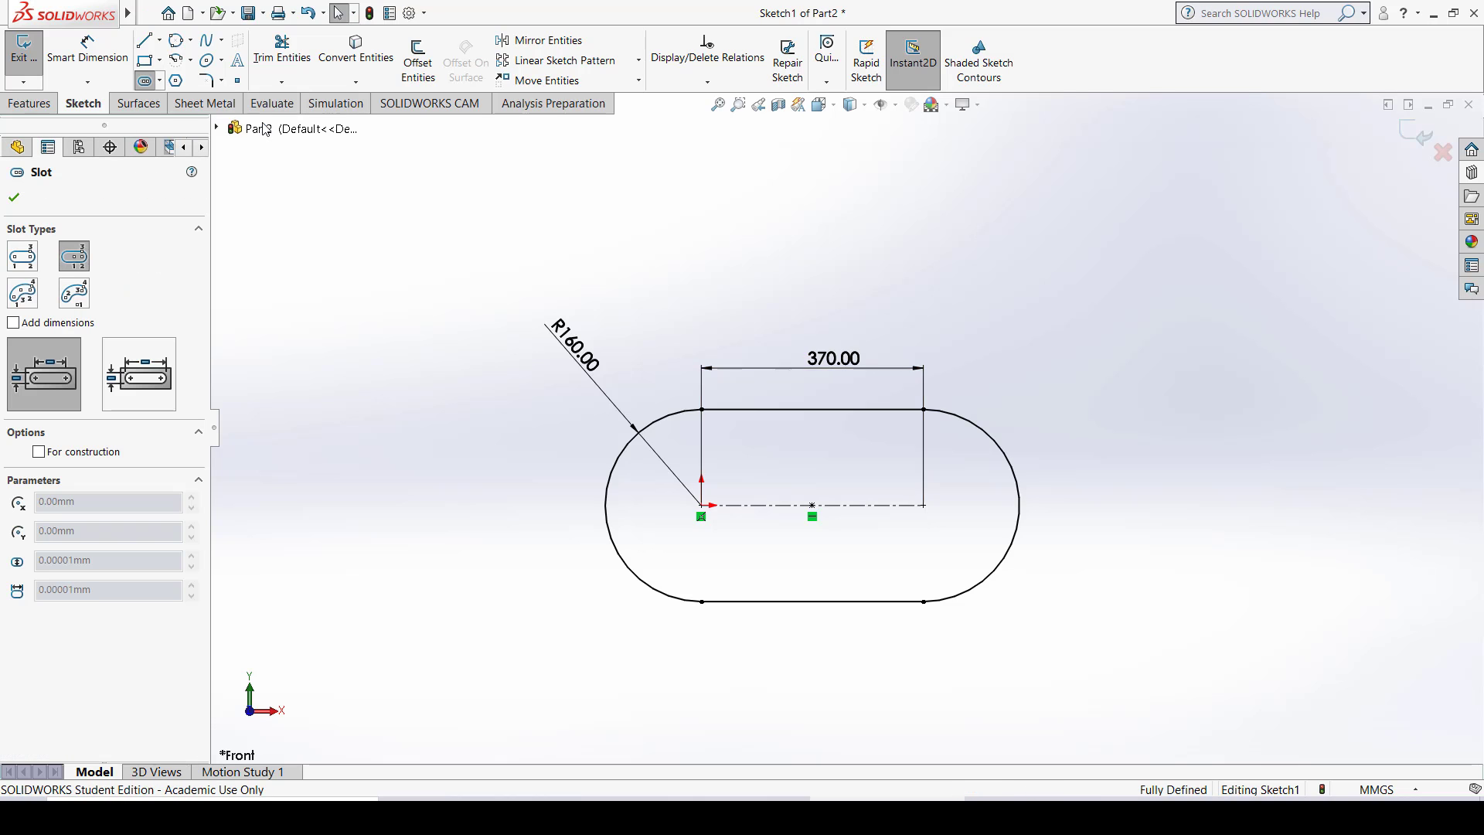
scroll(1041, 357, up, 5)
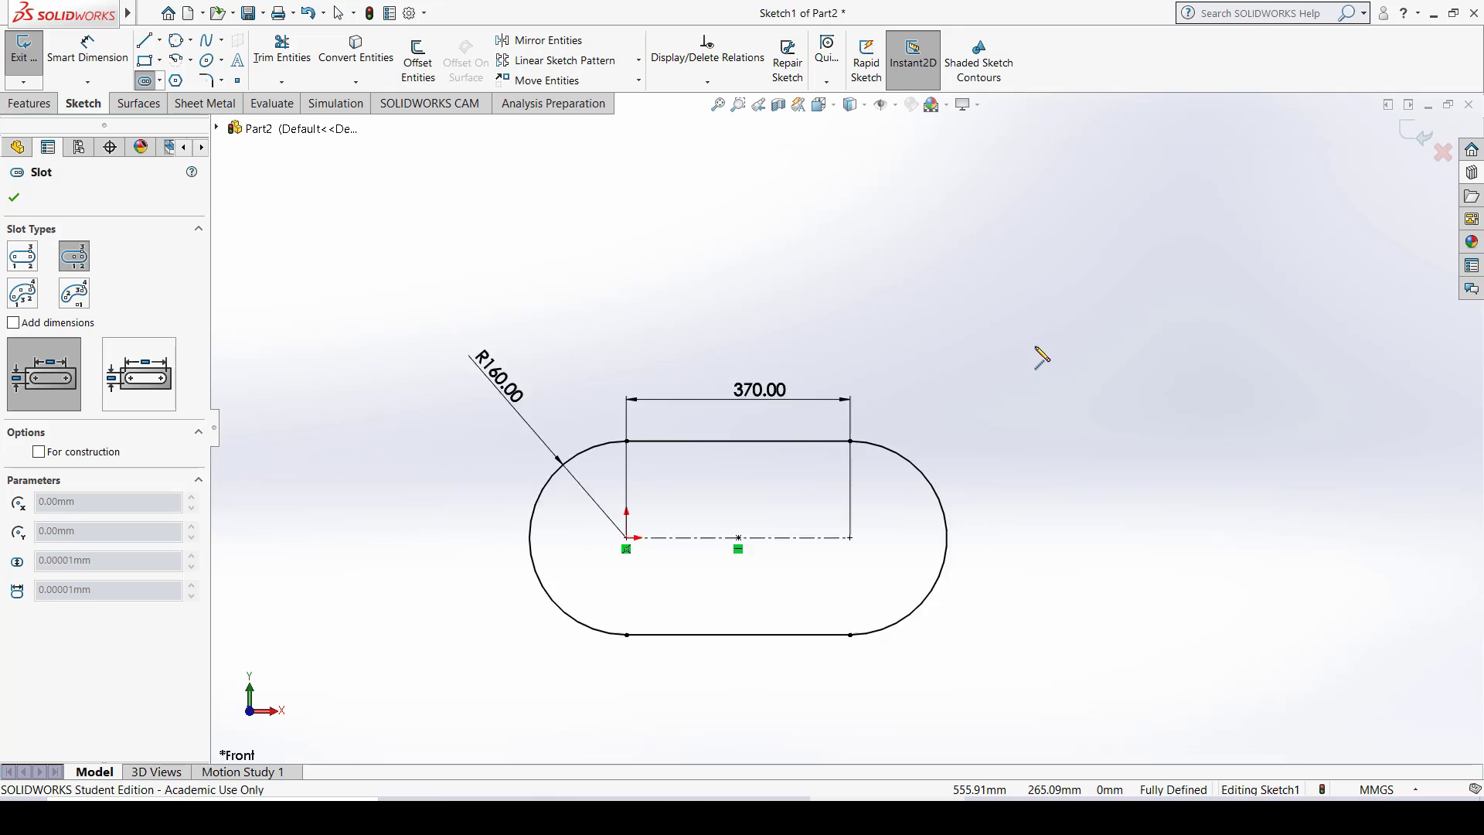
ctrl+middle_drag(954, 368, 796, 437)
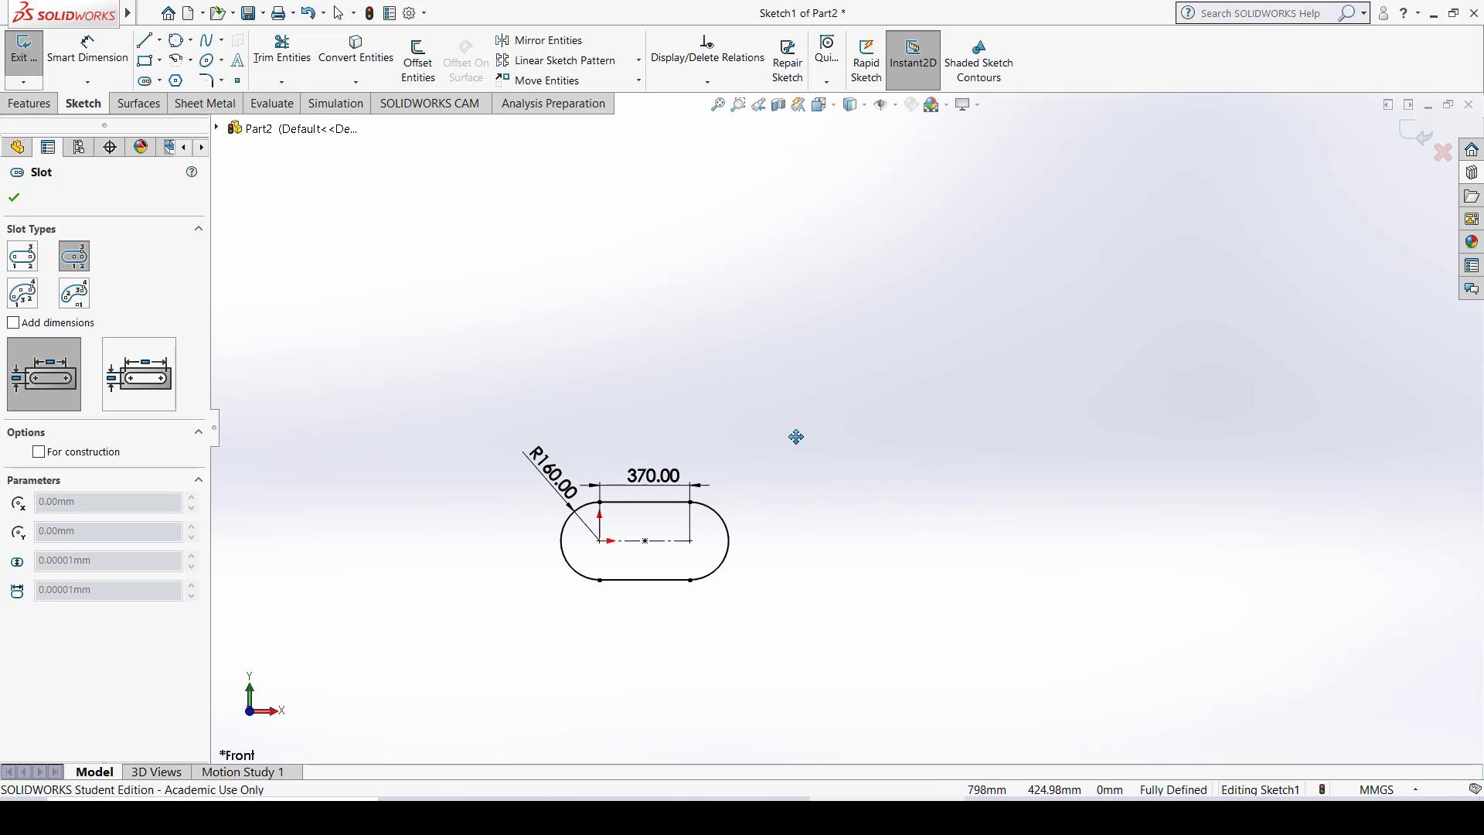
click(915, 329)
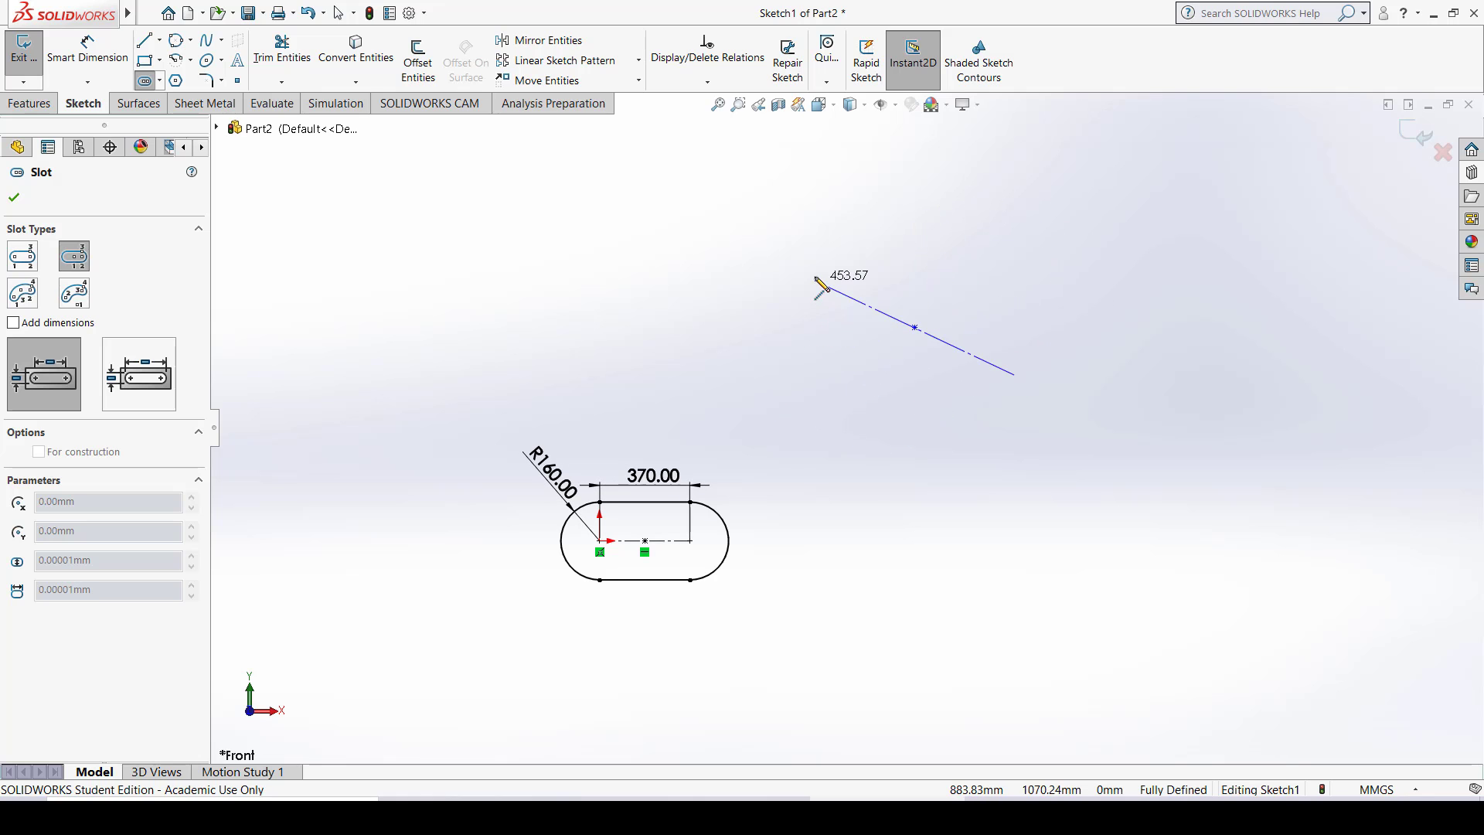
click(1033, 280)
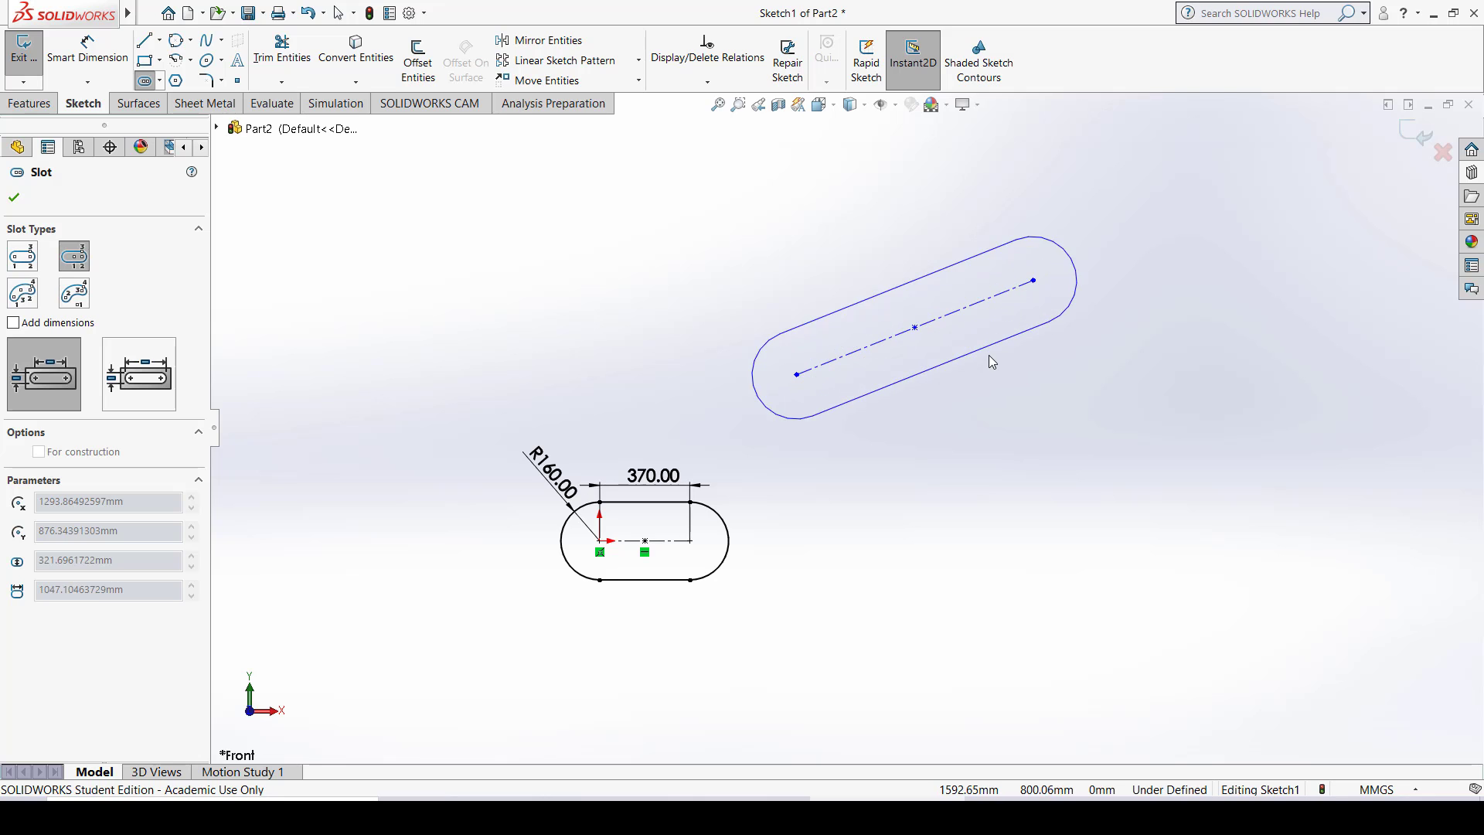
click(931, 253)
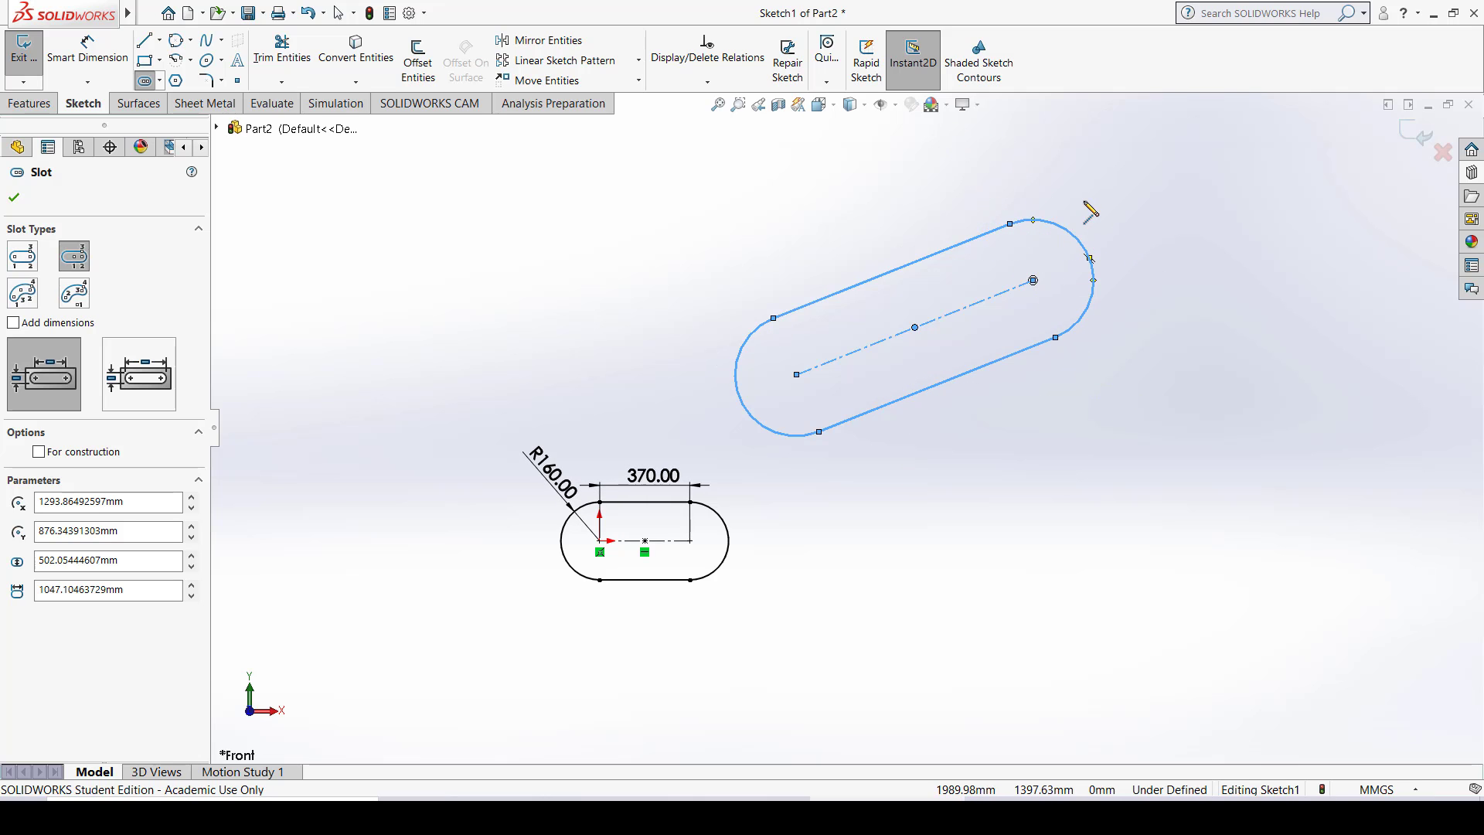
key(Escape)
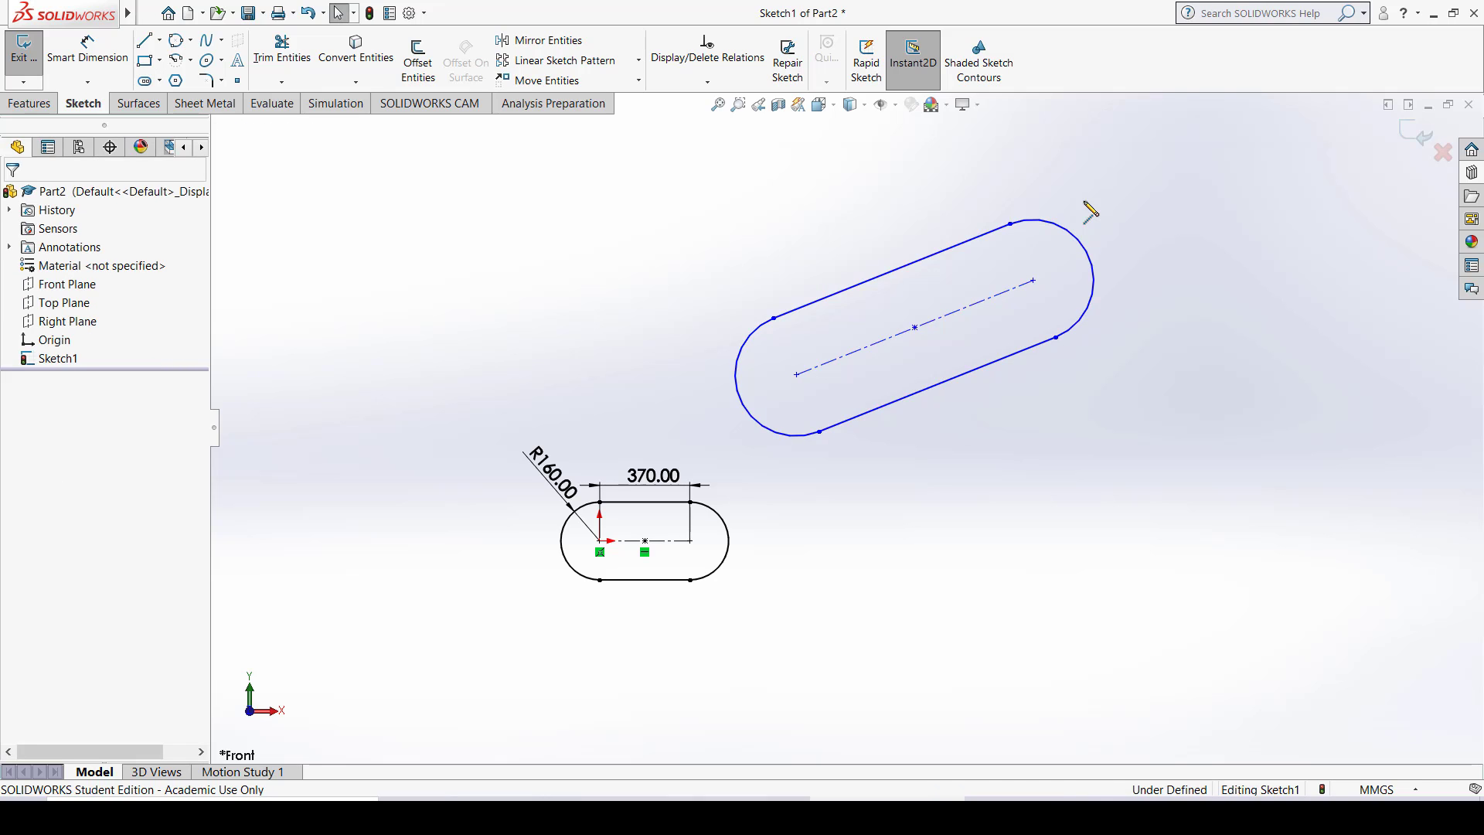
Step: Dimension the inclined slot's upper end arc radius and its centerline length, accepting the drawn values
click(87, 48)
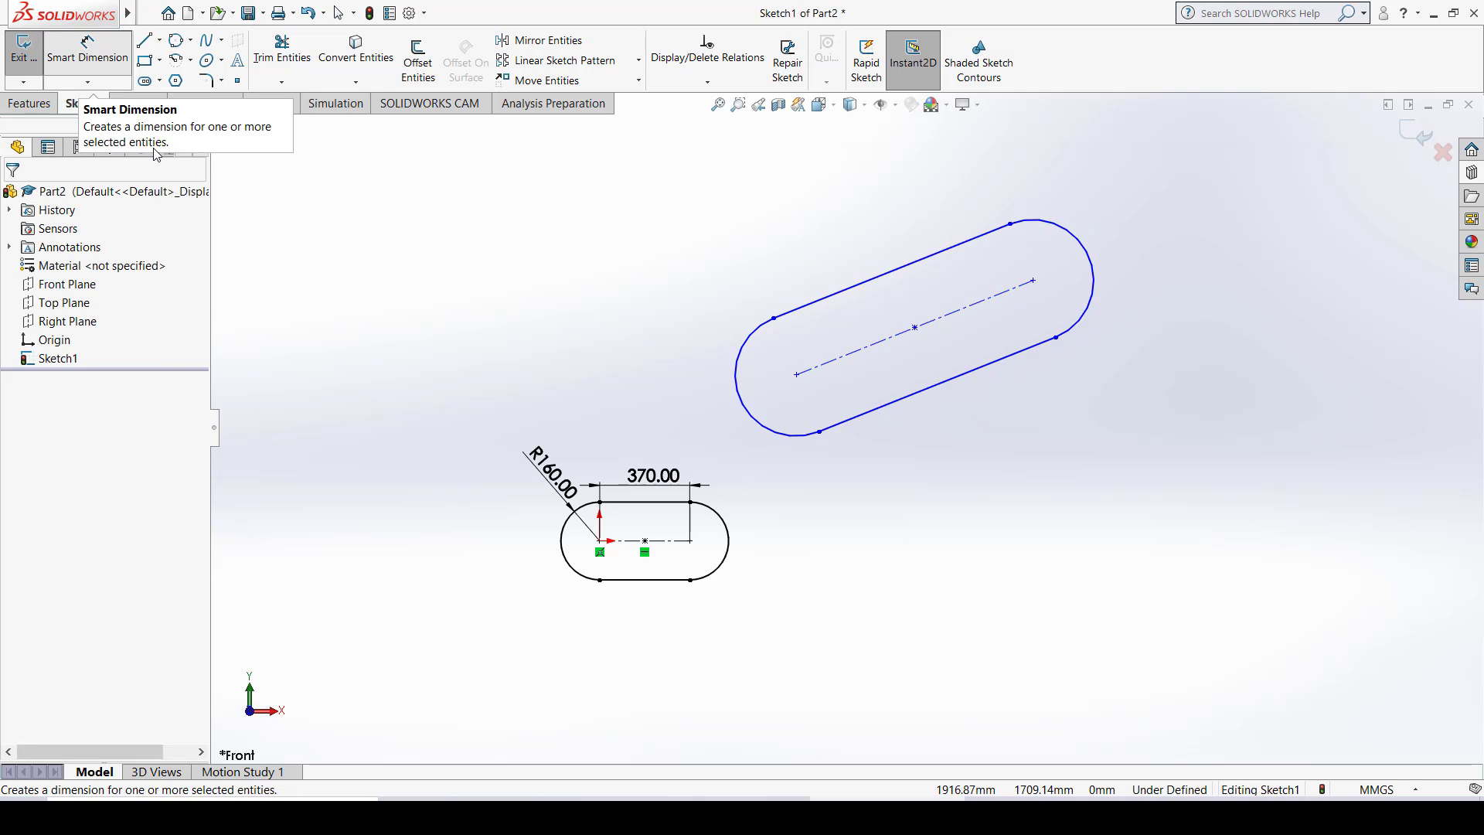
click(1098, 218)
click(1124, 197)
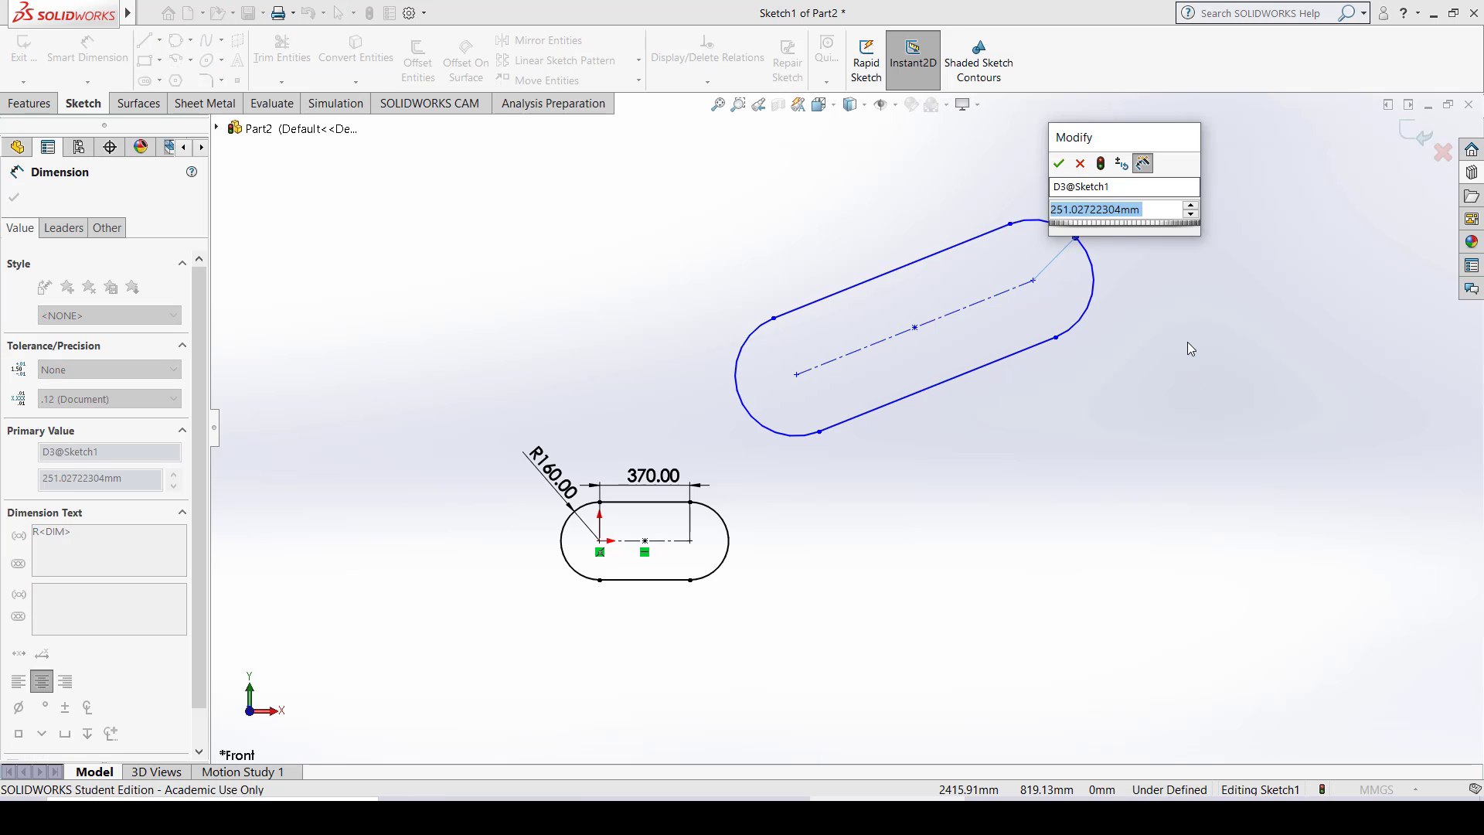
key(Return)
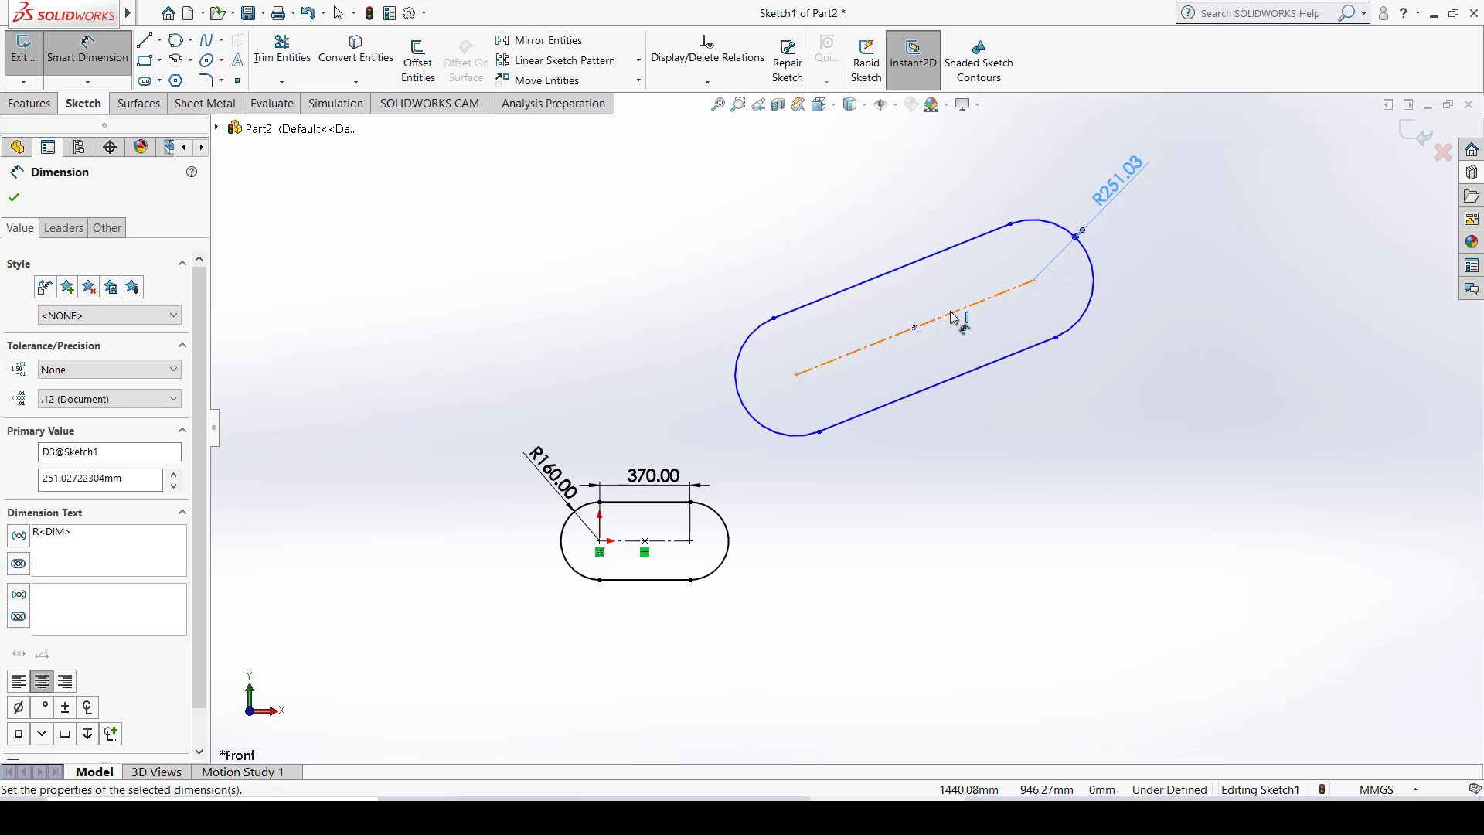
click(954, 317)
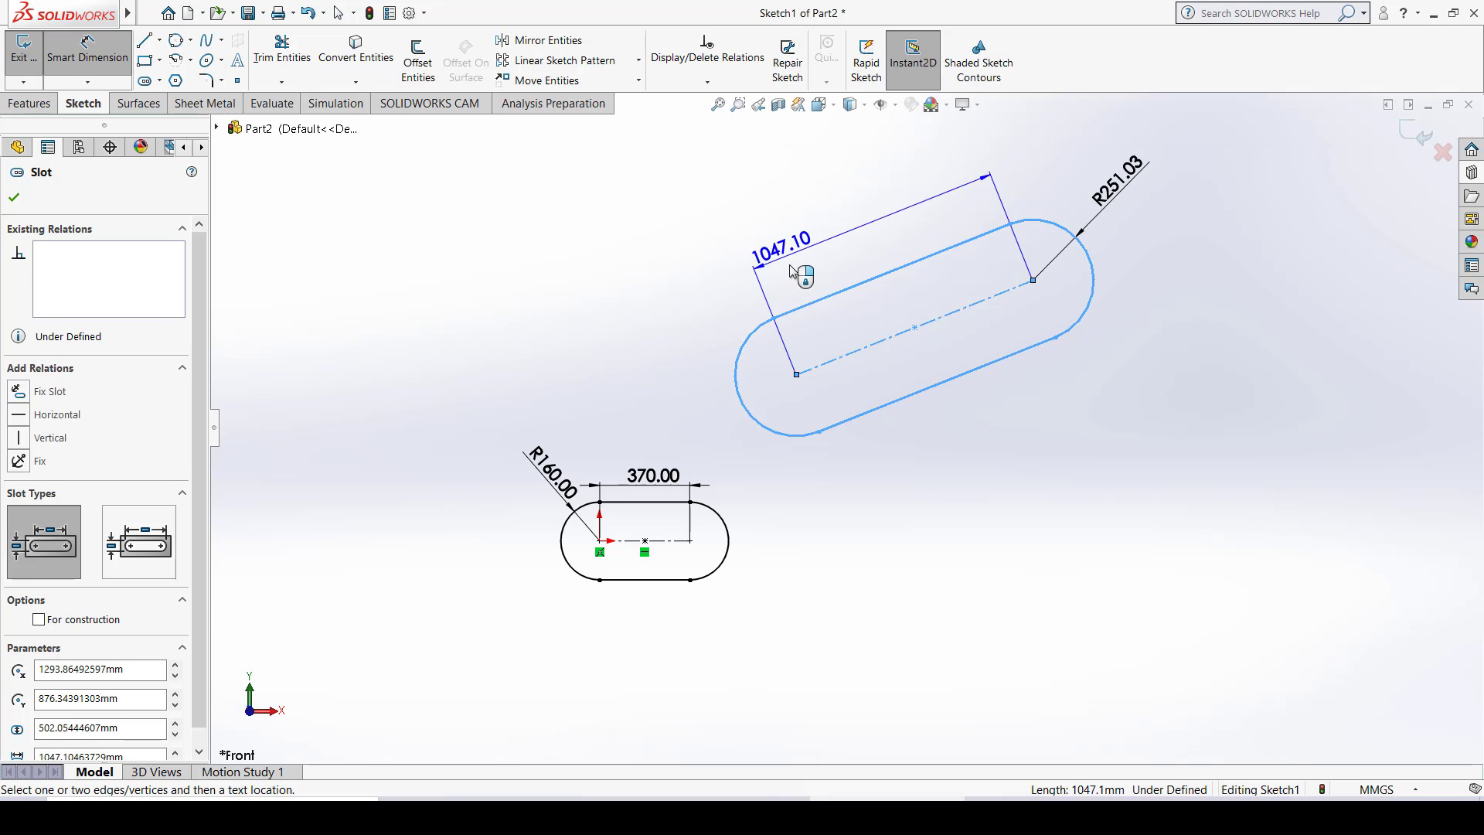
click(796, 289)
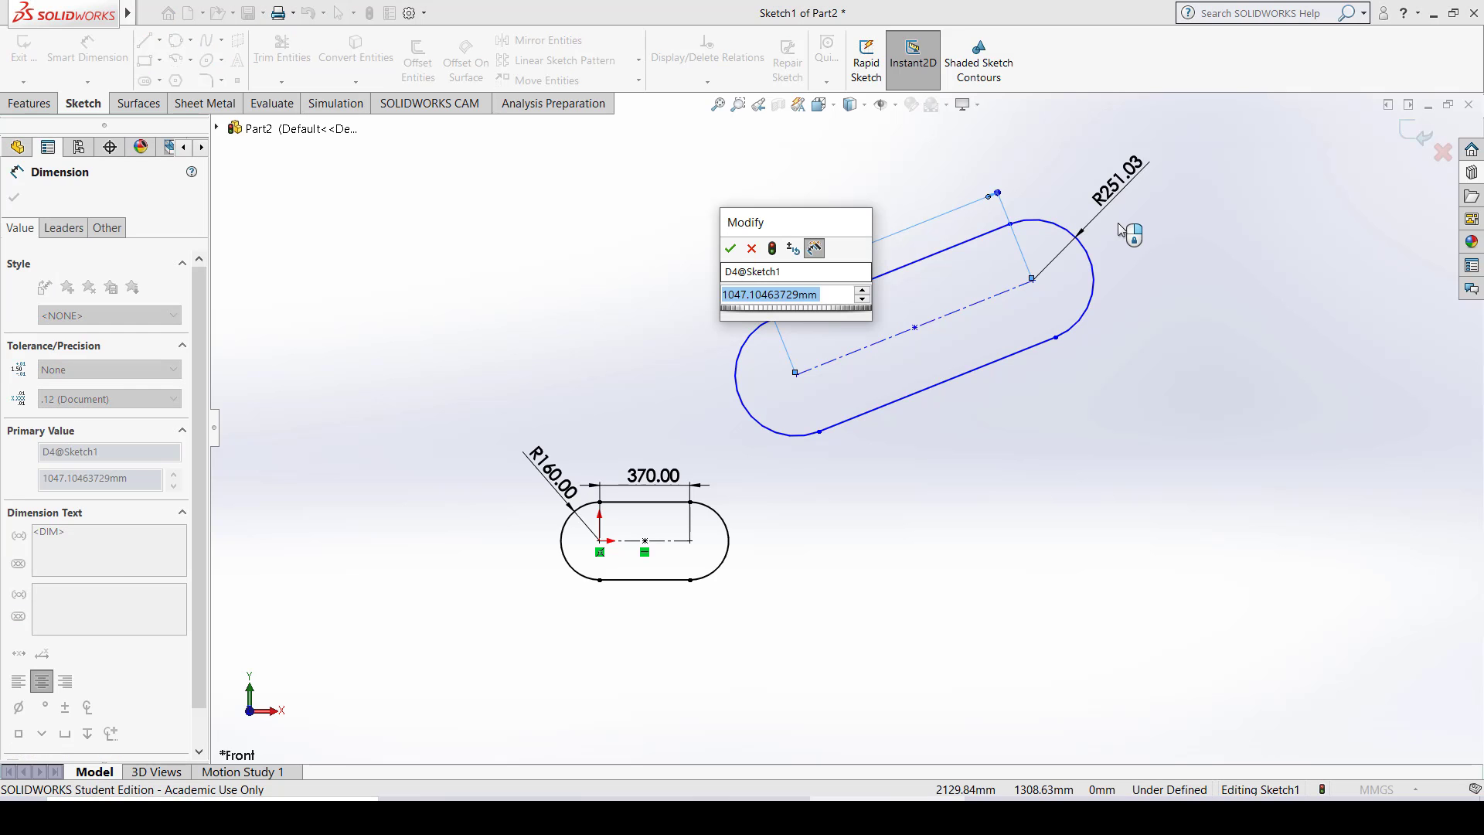
key(Return)
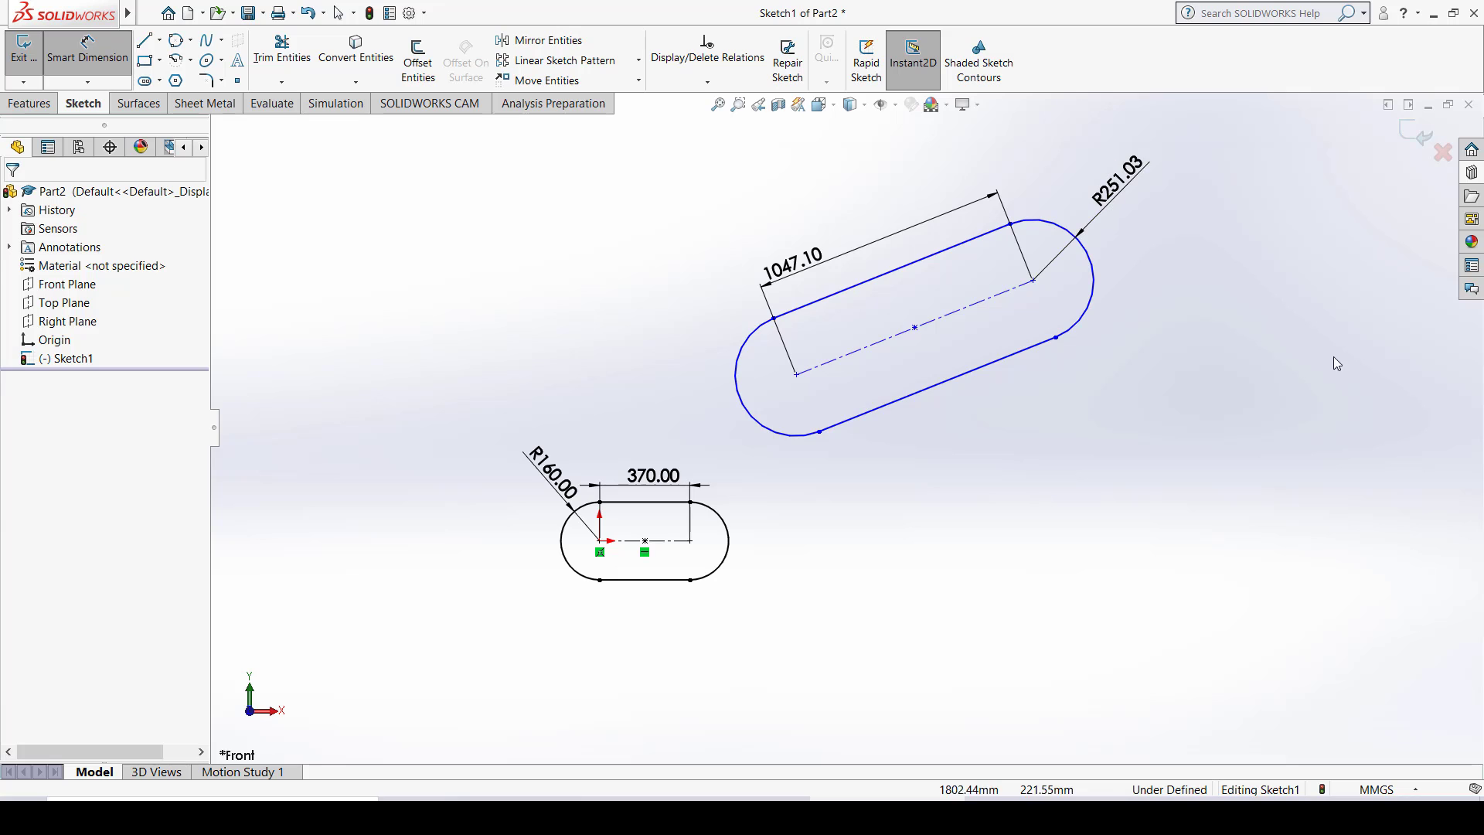
key(Escape)
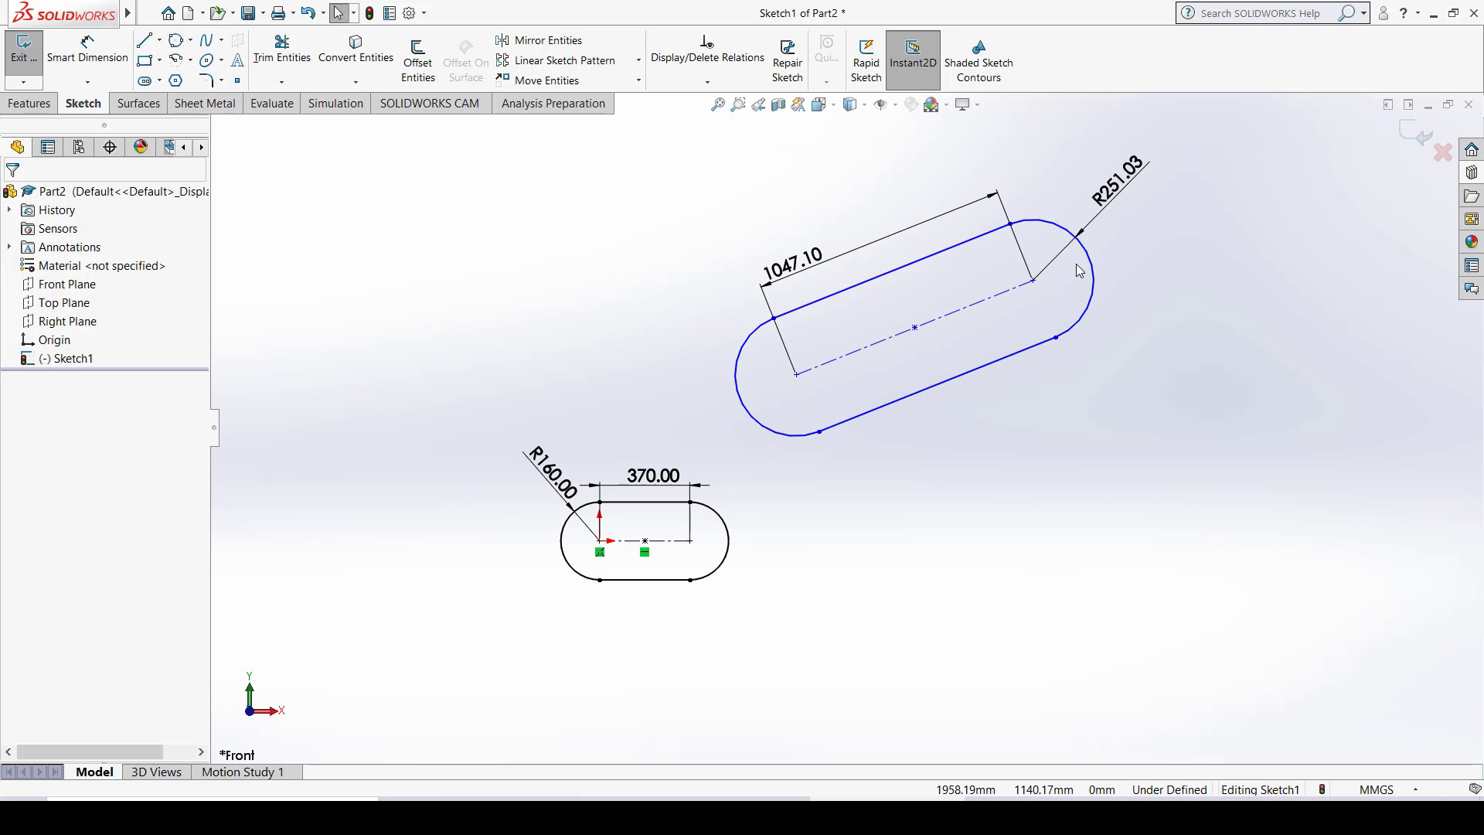
Step: Draw an upward-opening 3 Point Arc Slot right of the straight slots, with a 90° centerline of about 1045 mm radius and a width of about 546 mm
scroll(1079, 270, down, 1)
scroll(1079, 270, down, 1)
scroll(1075, 263, up, 4)
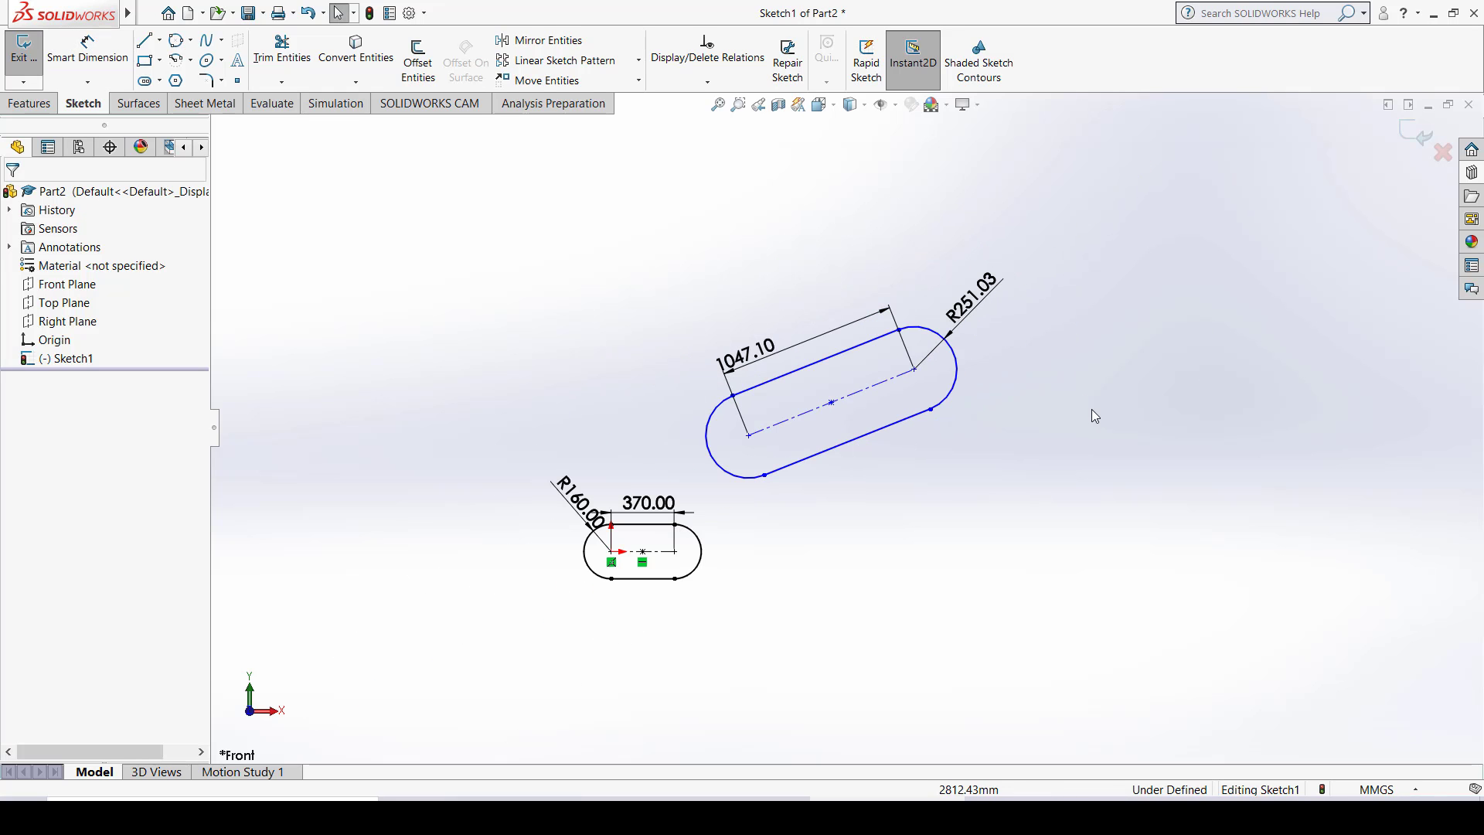
ctrl+middle_drag(882, 371, 583, 353)
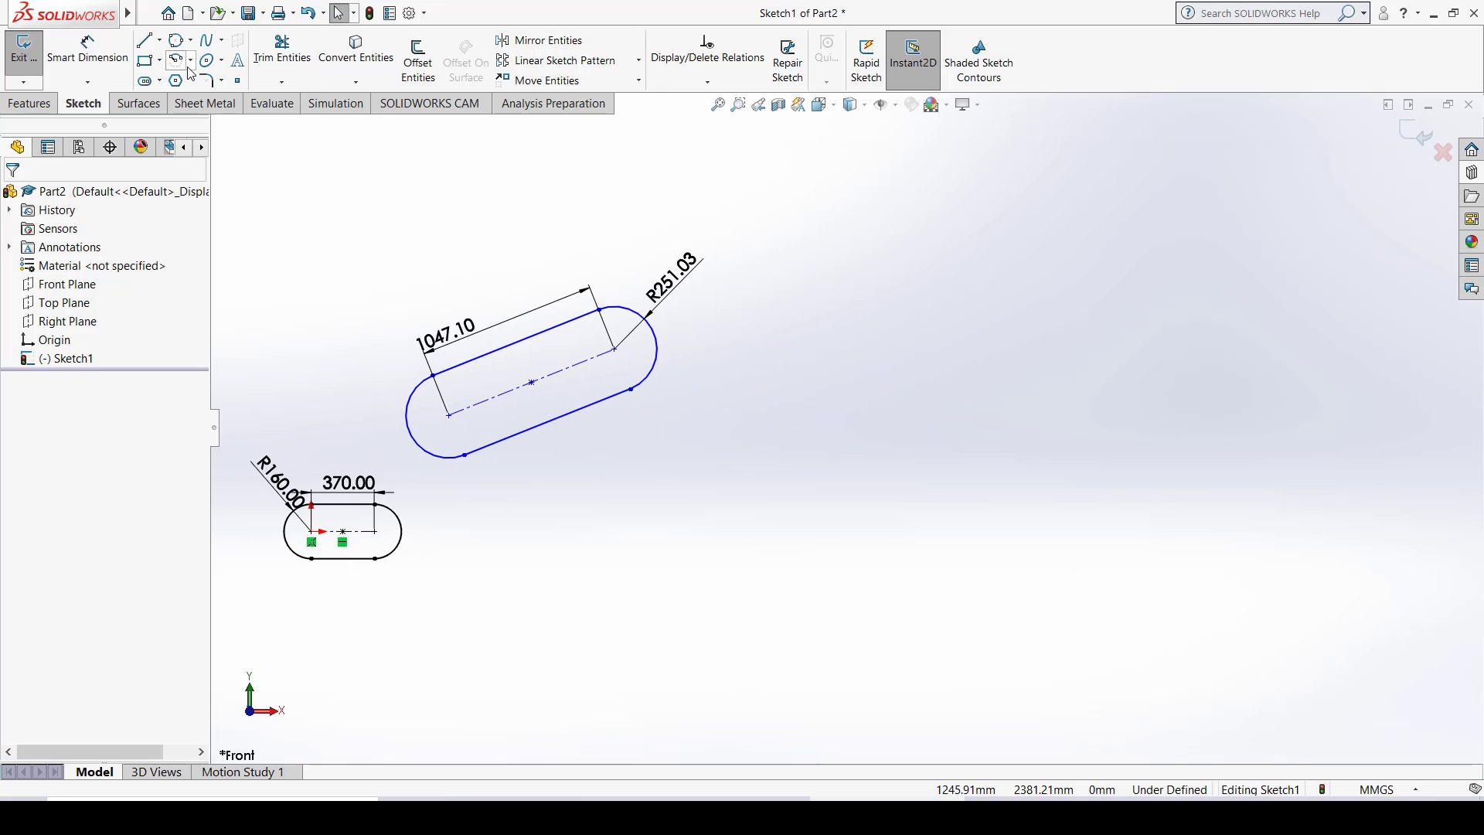
click(159, 80)
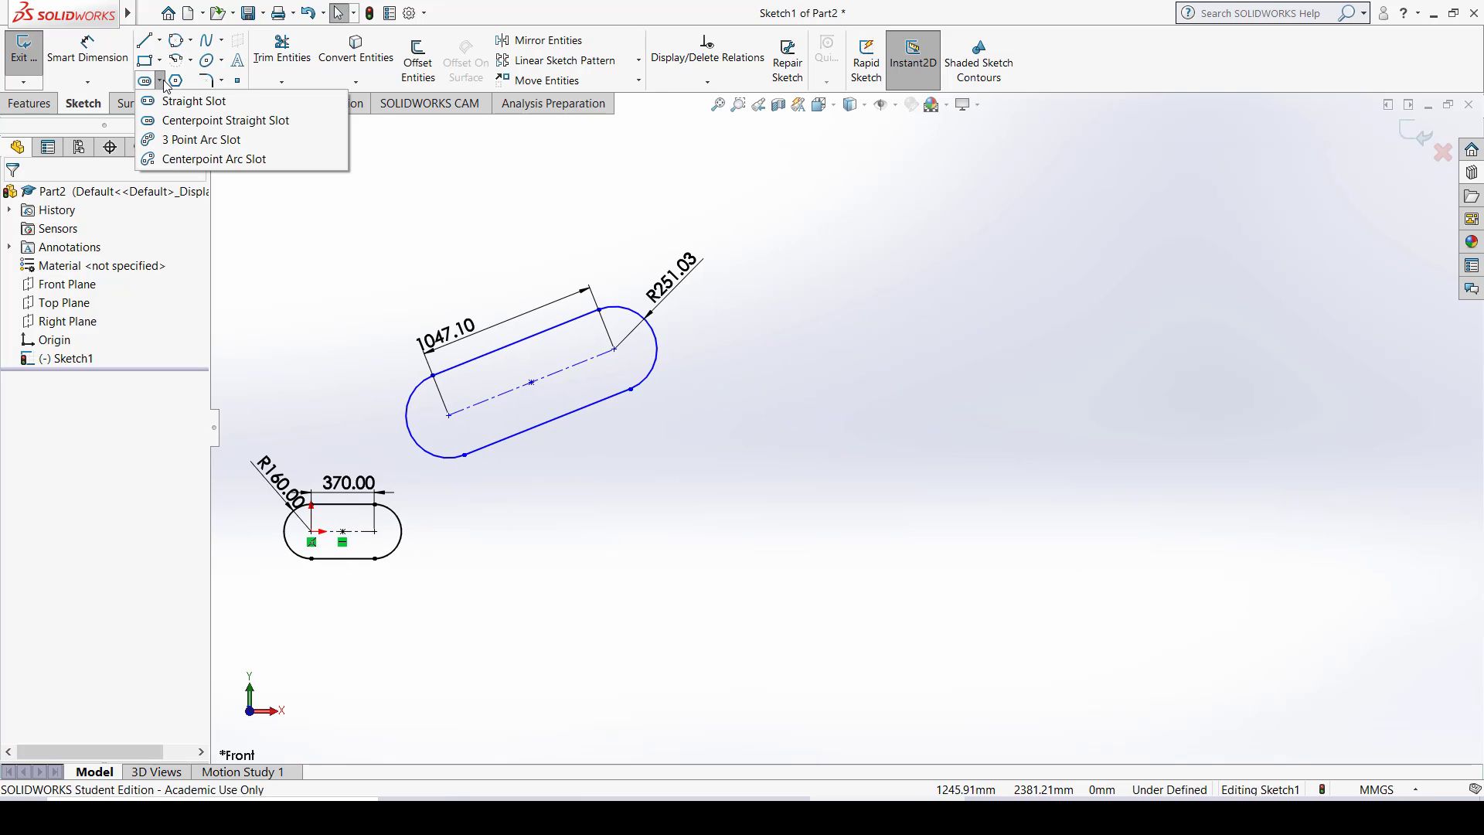
click(197, 140)
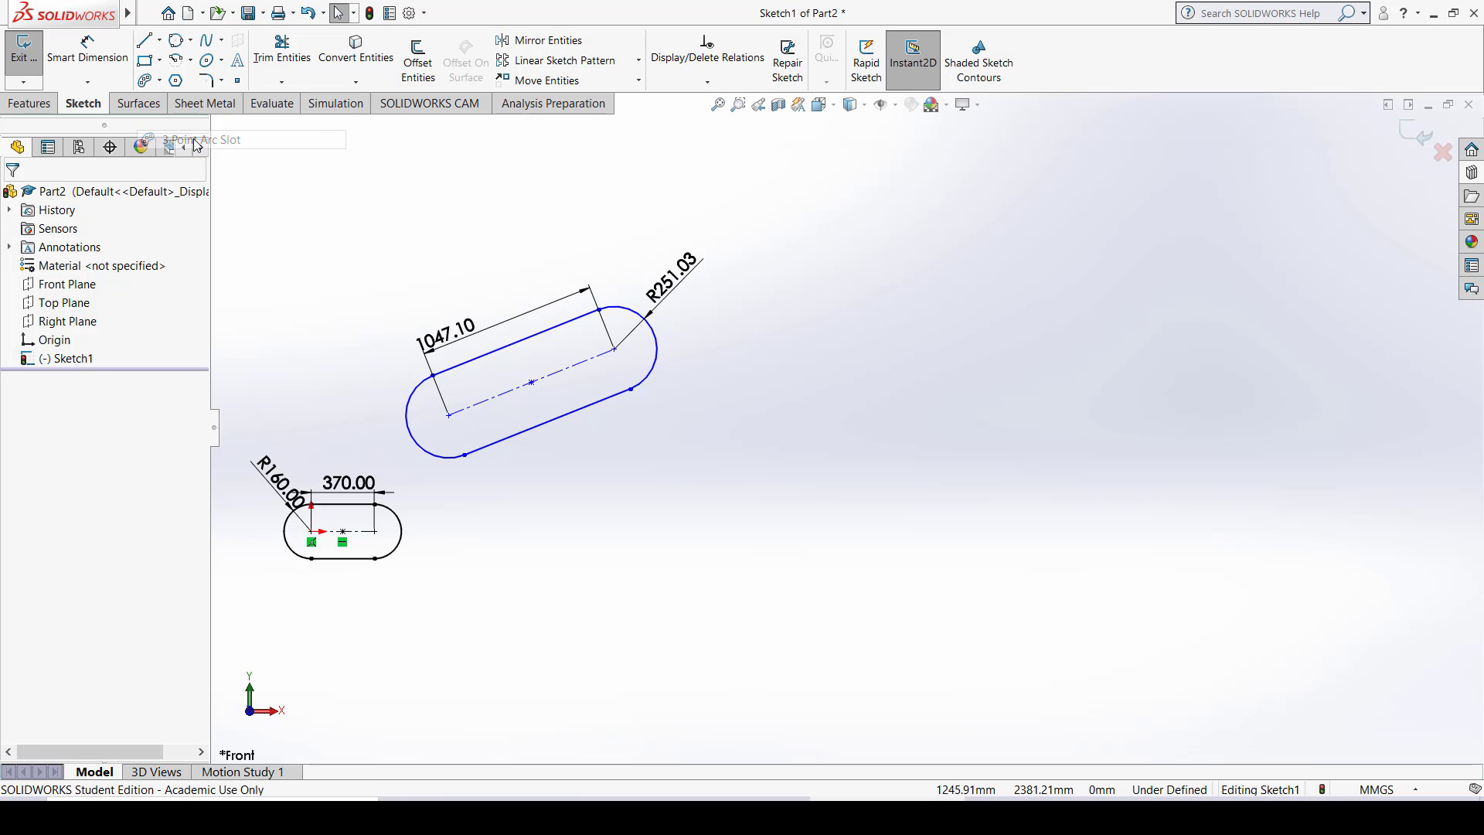
click(857, 574)
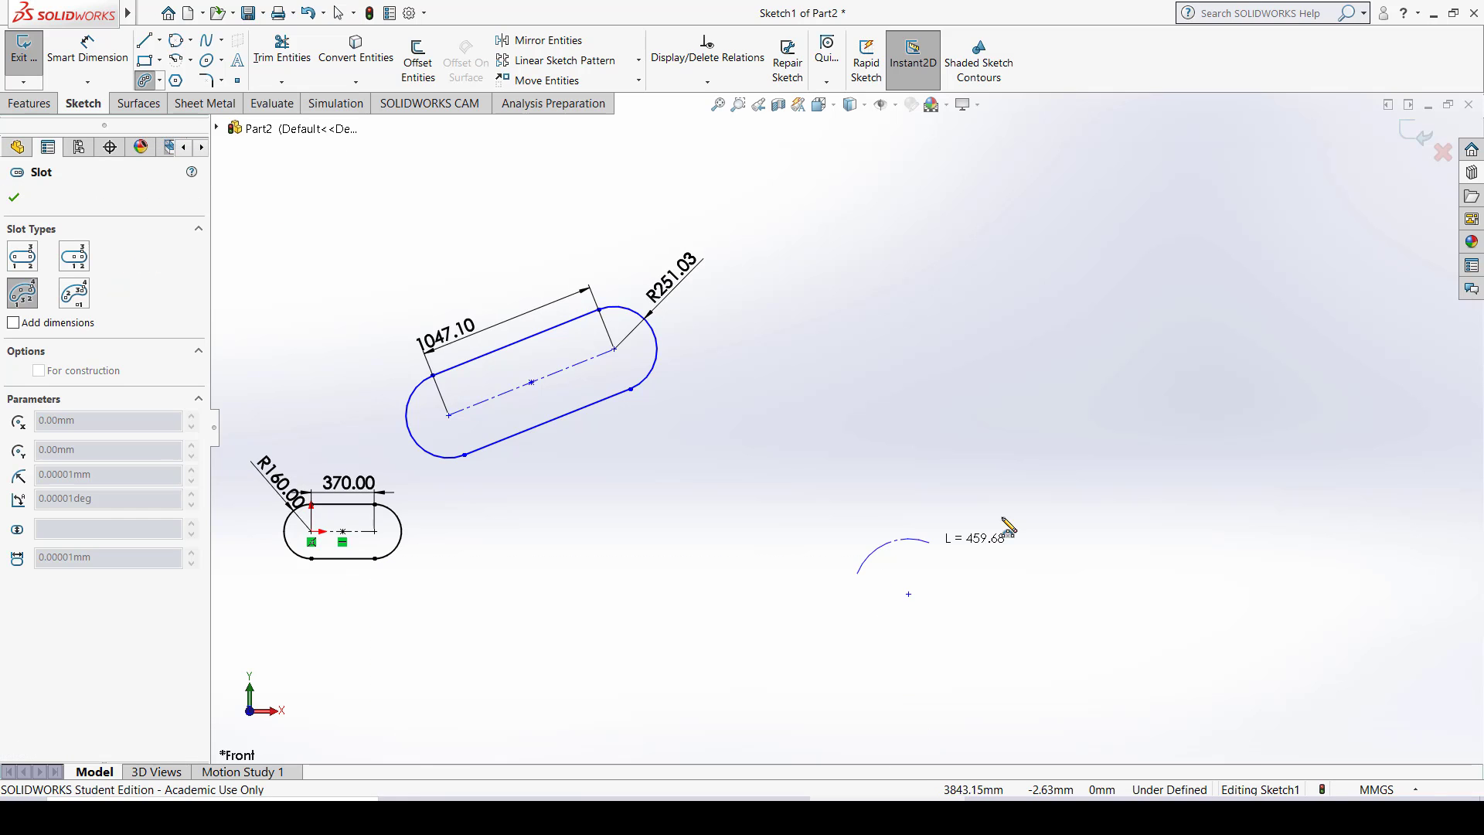
click(1089, 475)
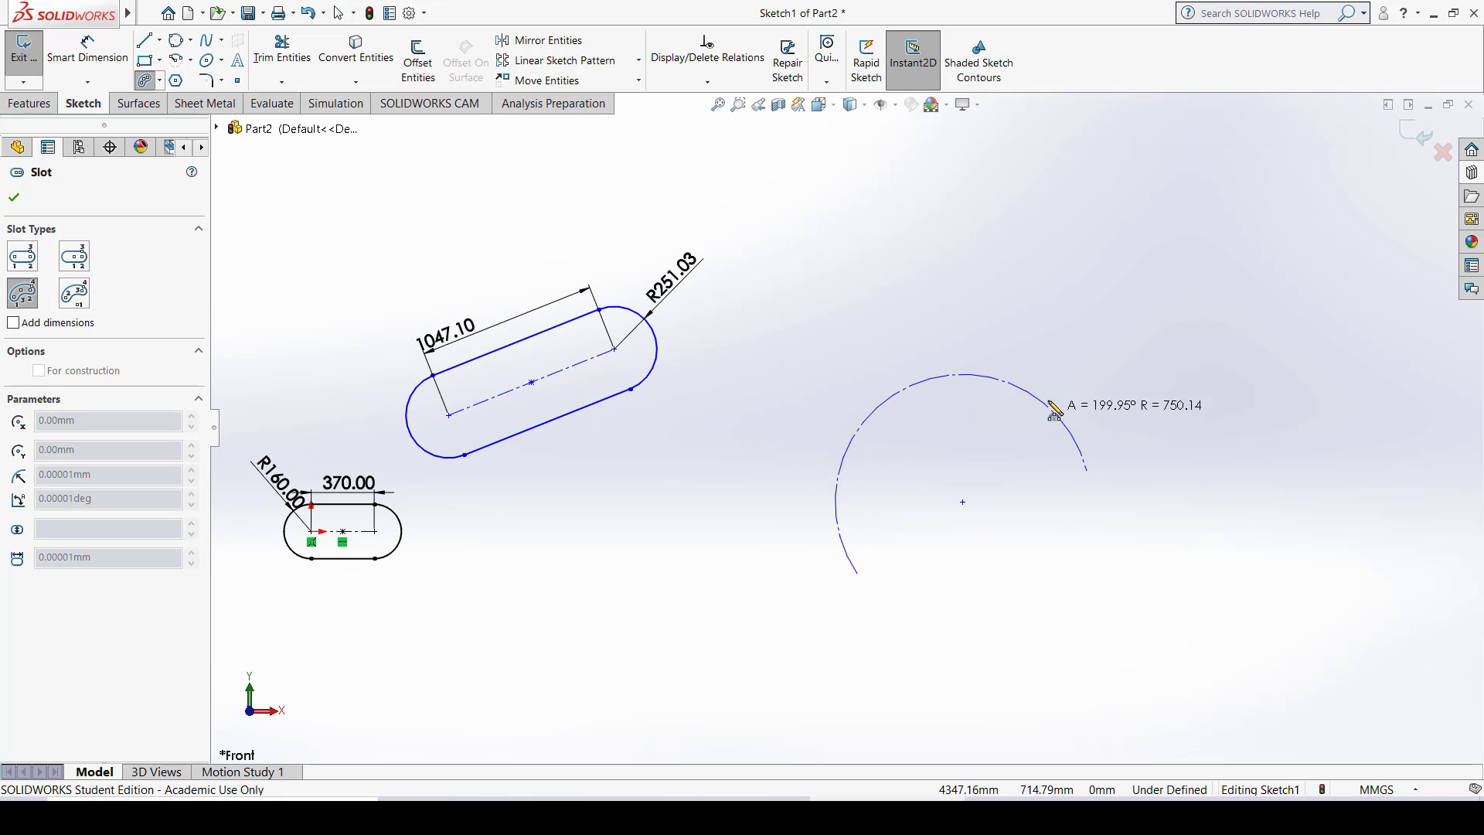
click(1065, 530)
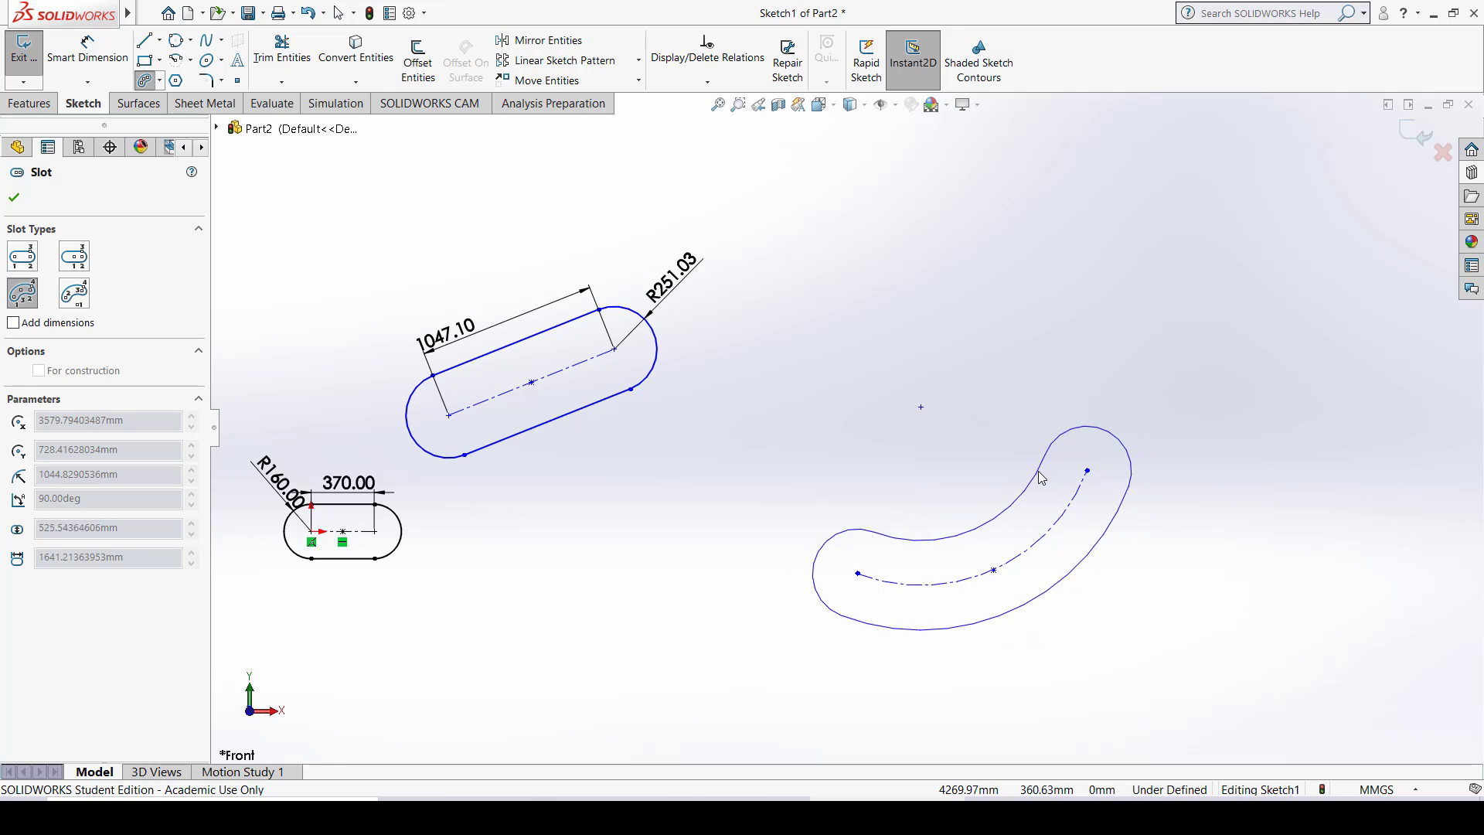
click(1040, 473)
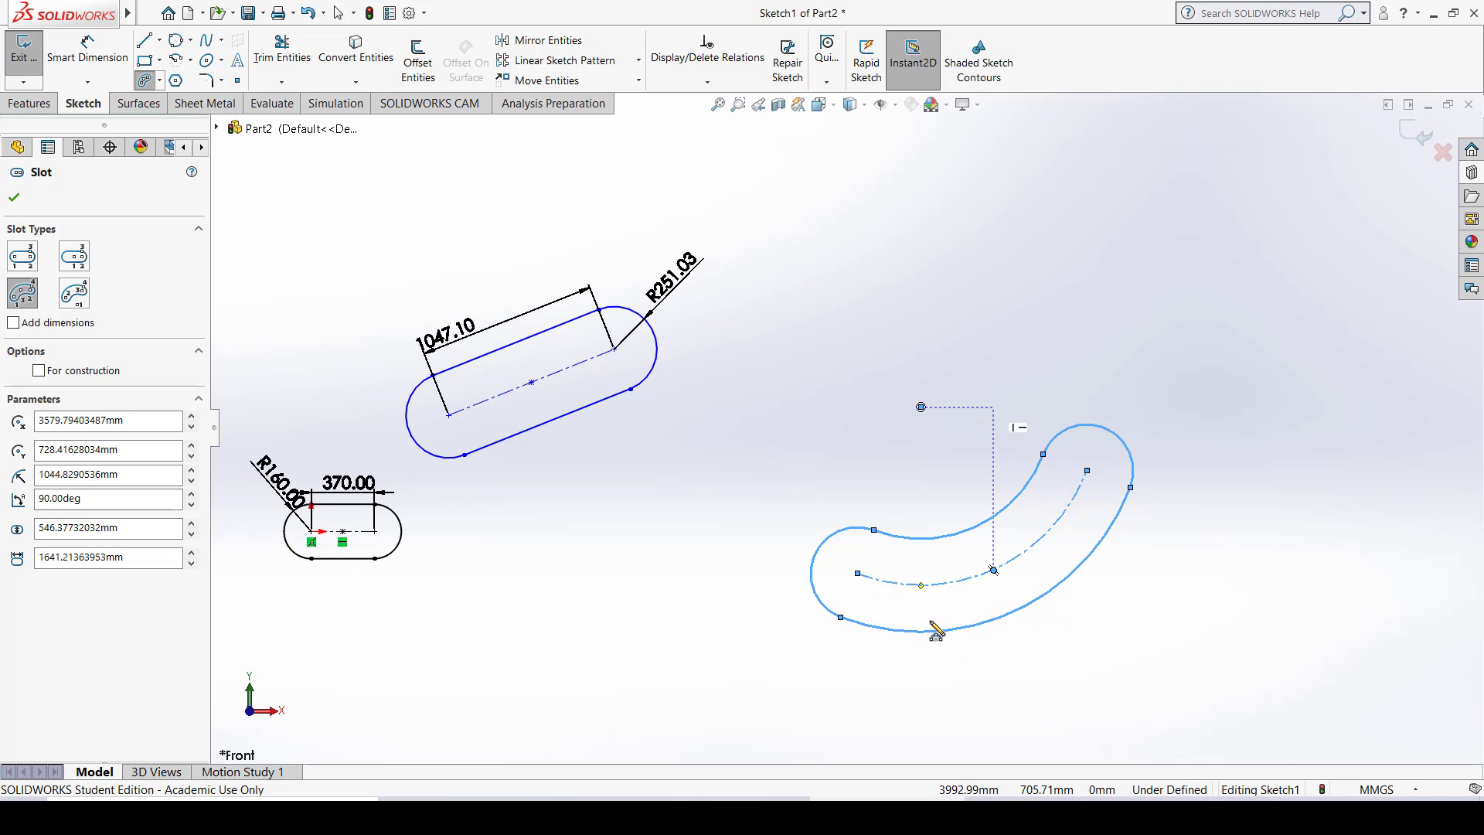
key(Escape)
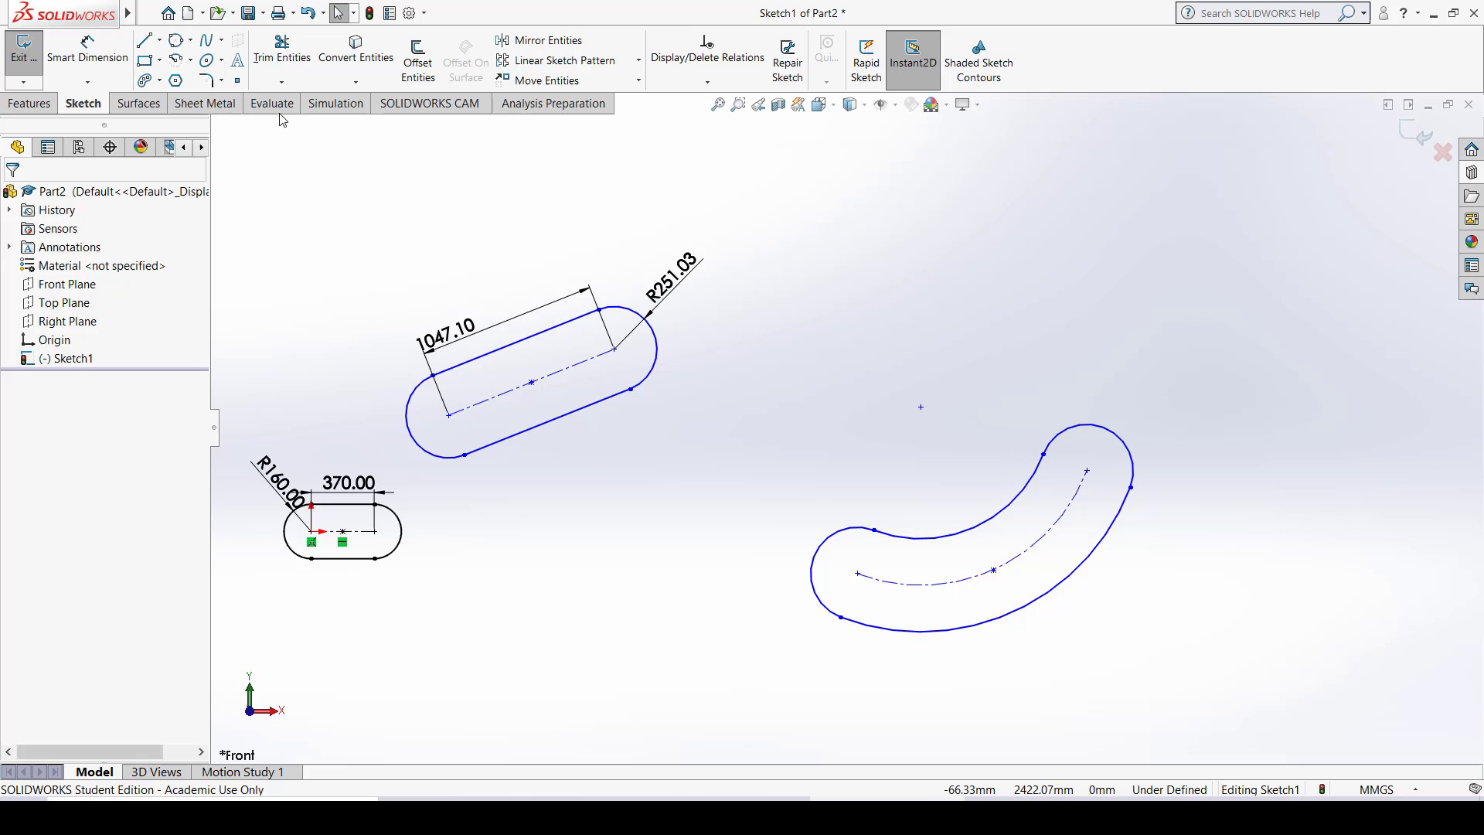
Step: Dimension the arc slot's left end radius and its centerline arc radius, accepting the drawn values
click(87, 50)
click(837, 527)
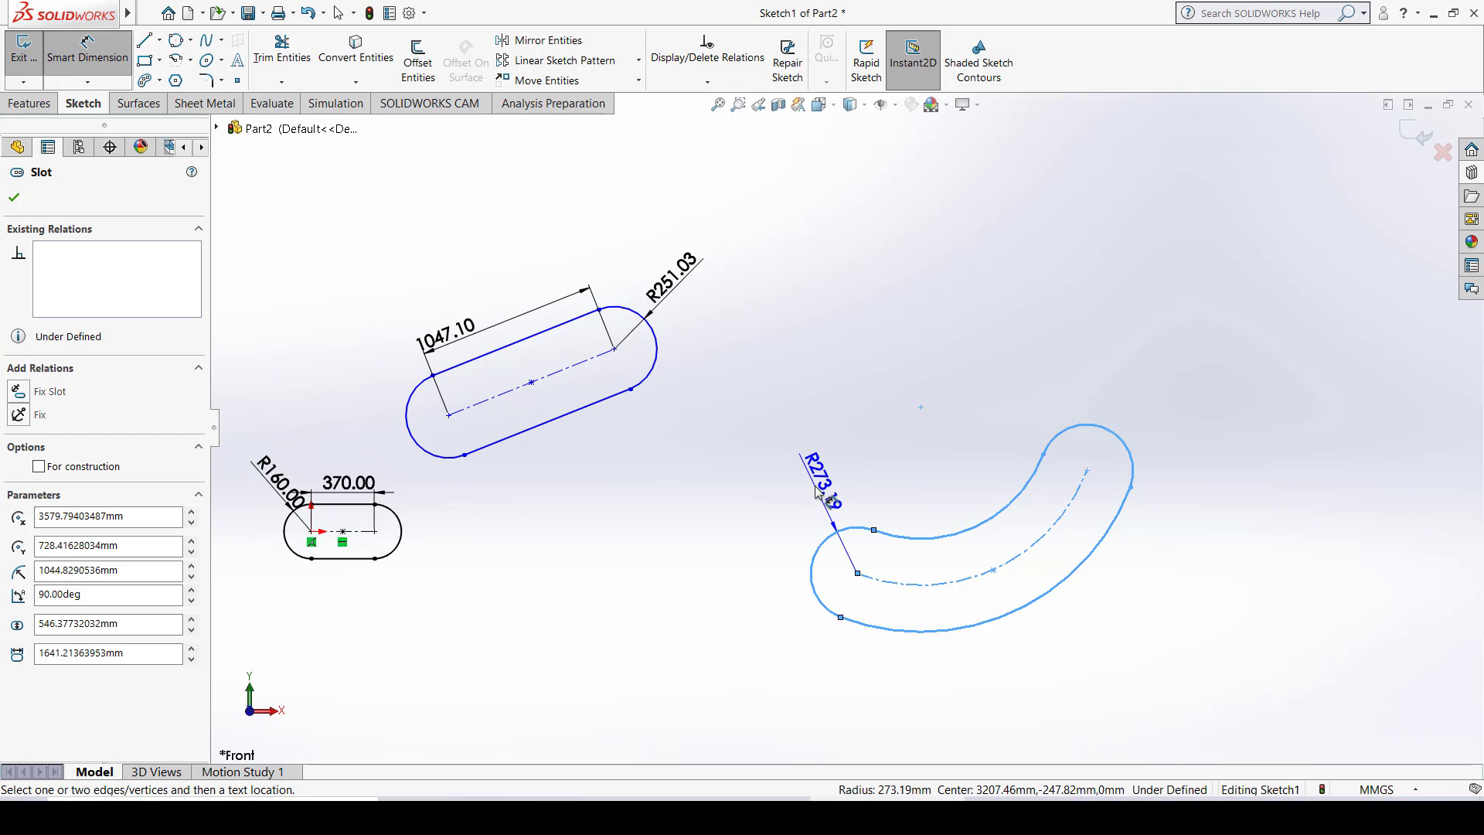
click(818, 491)
key(Return)
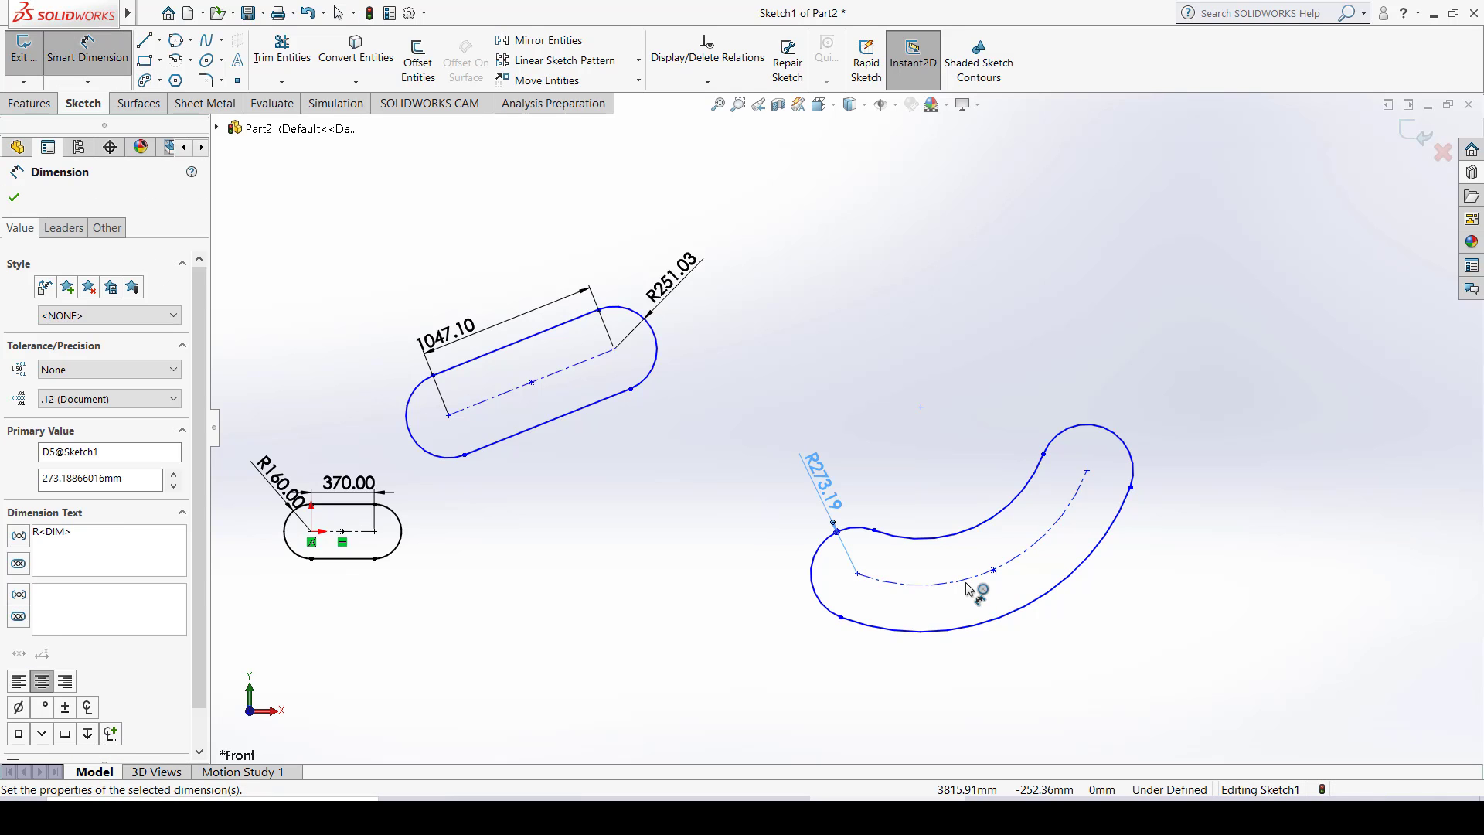
click(978, 578)
click(978, 460)
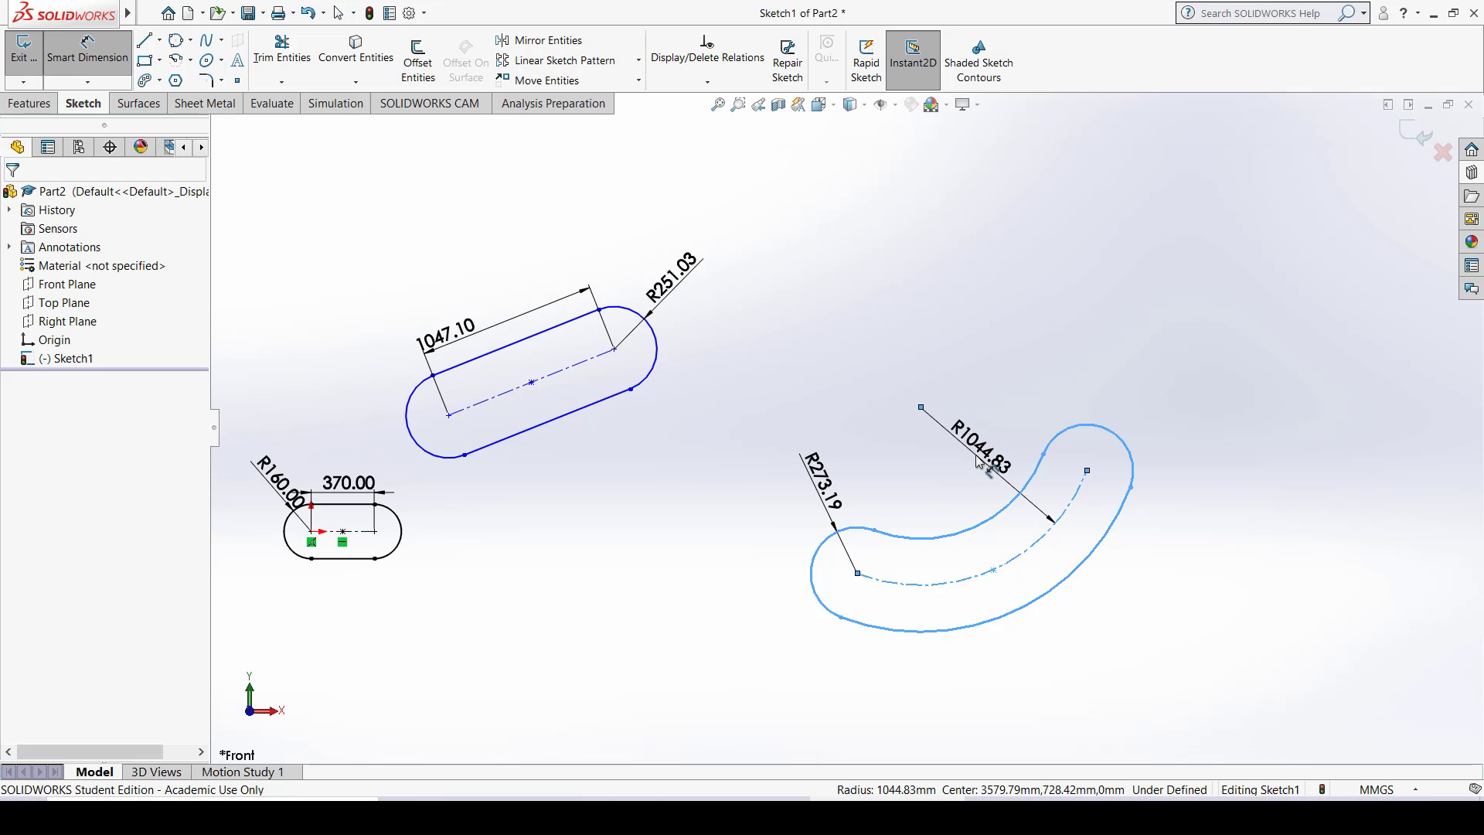
key(Return)
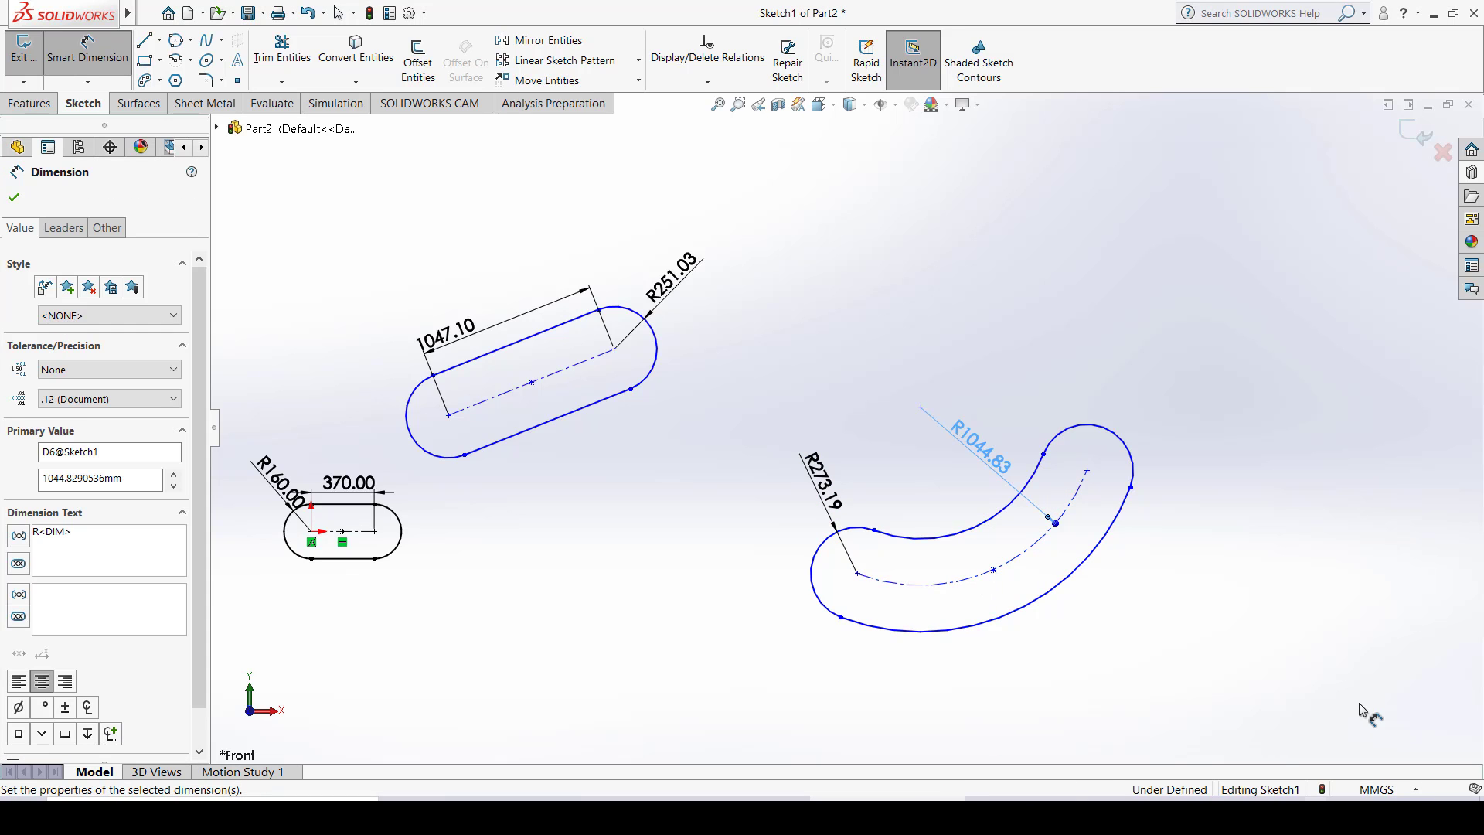
key(Escape)
key(Escape)
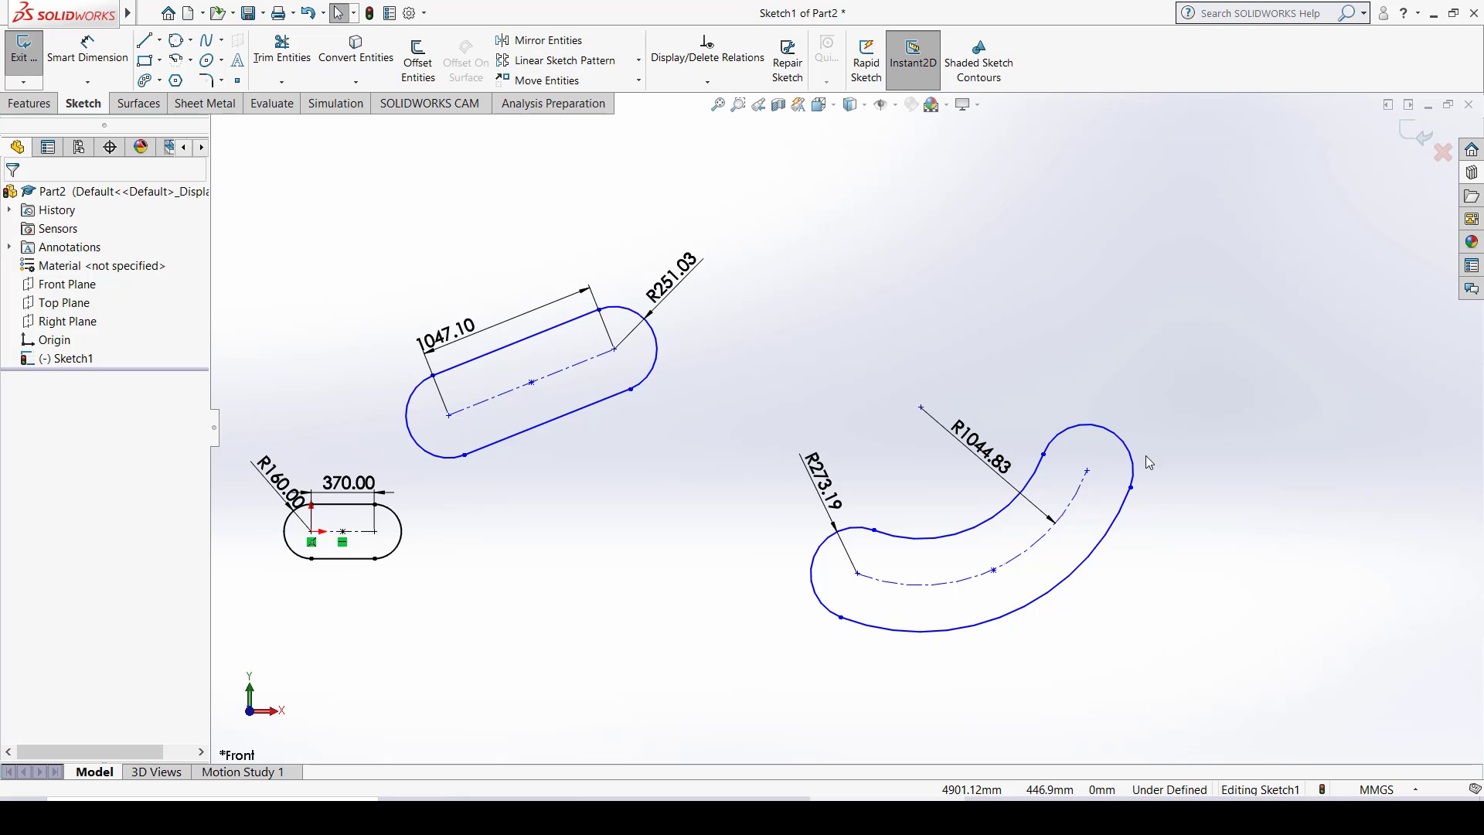
Step: Draw an upward-opening Centerpoint Arc Slot above the 3 Point Arc Slot, with a centerline radius of about 622 mm and a sweep of about 138°
click(160, 80)
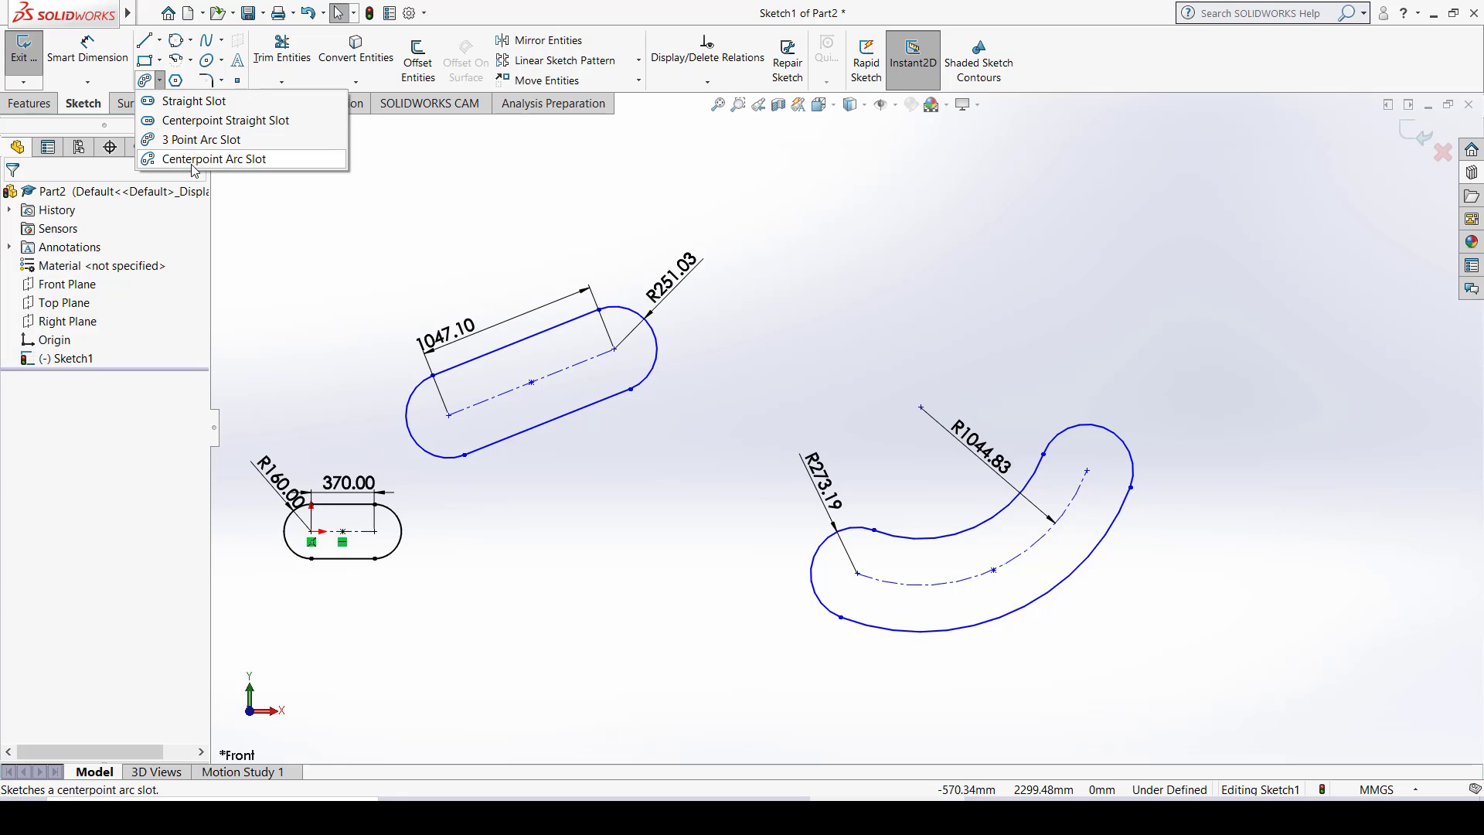
click(234, 158)
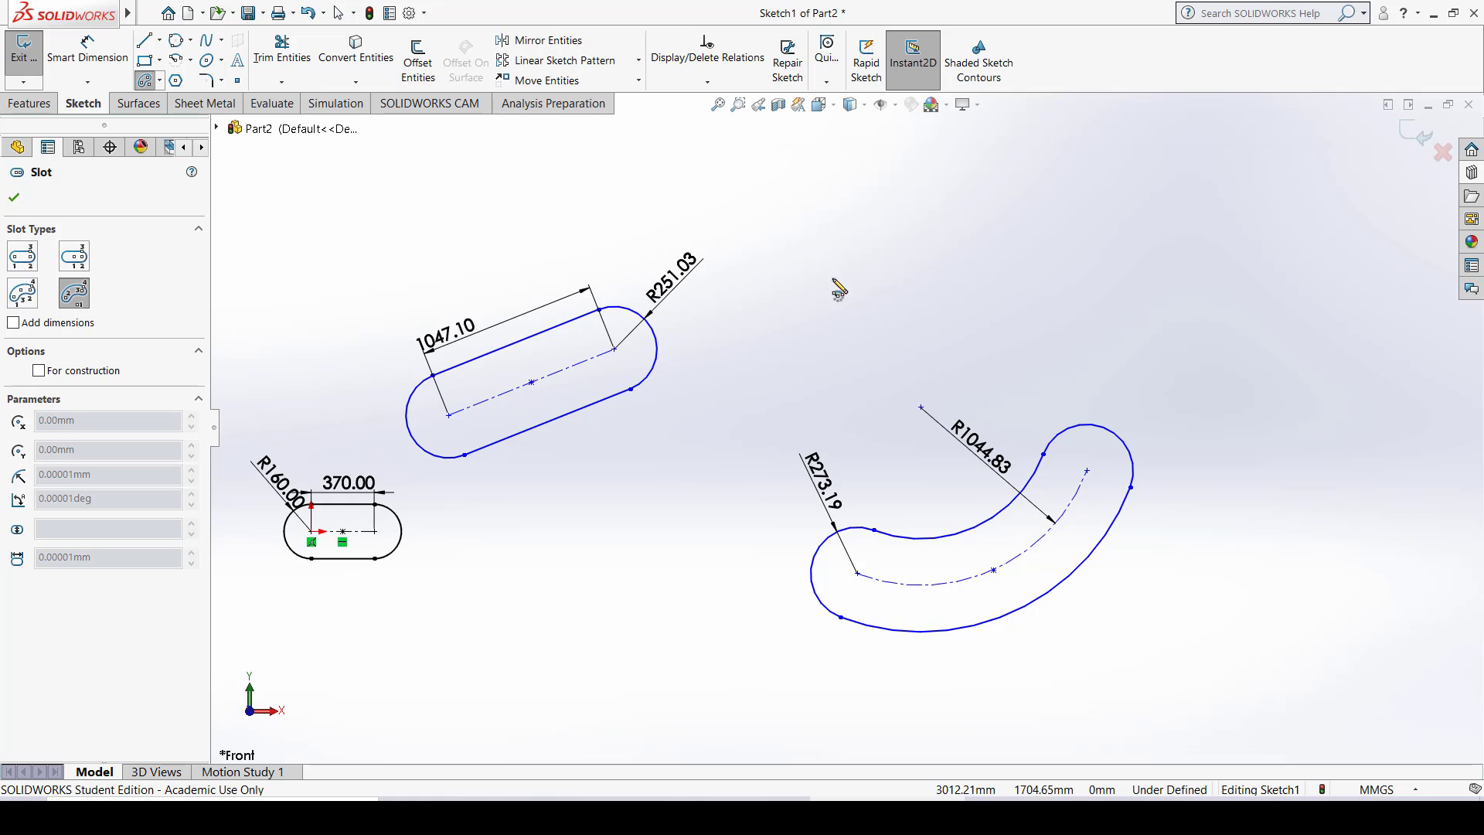
scroll(850, 278, down, 2)
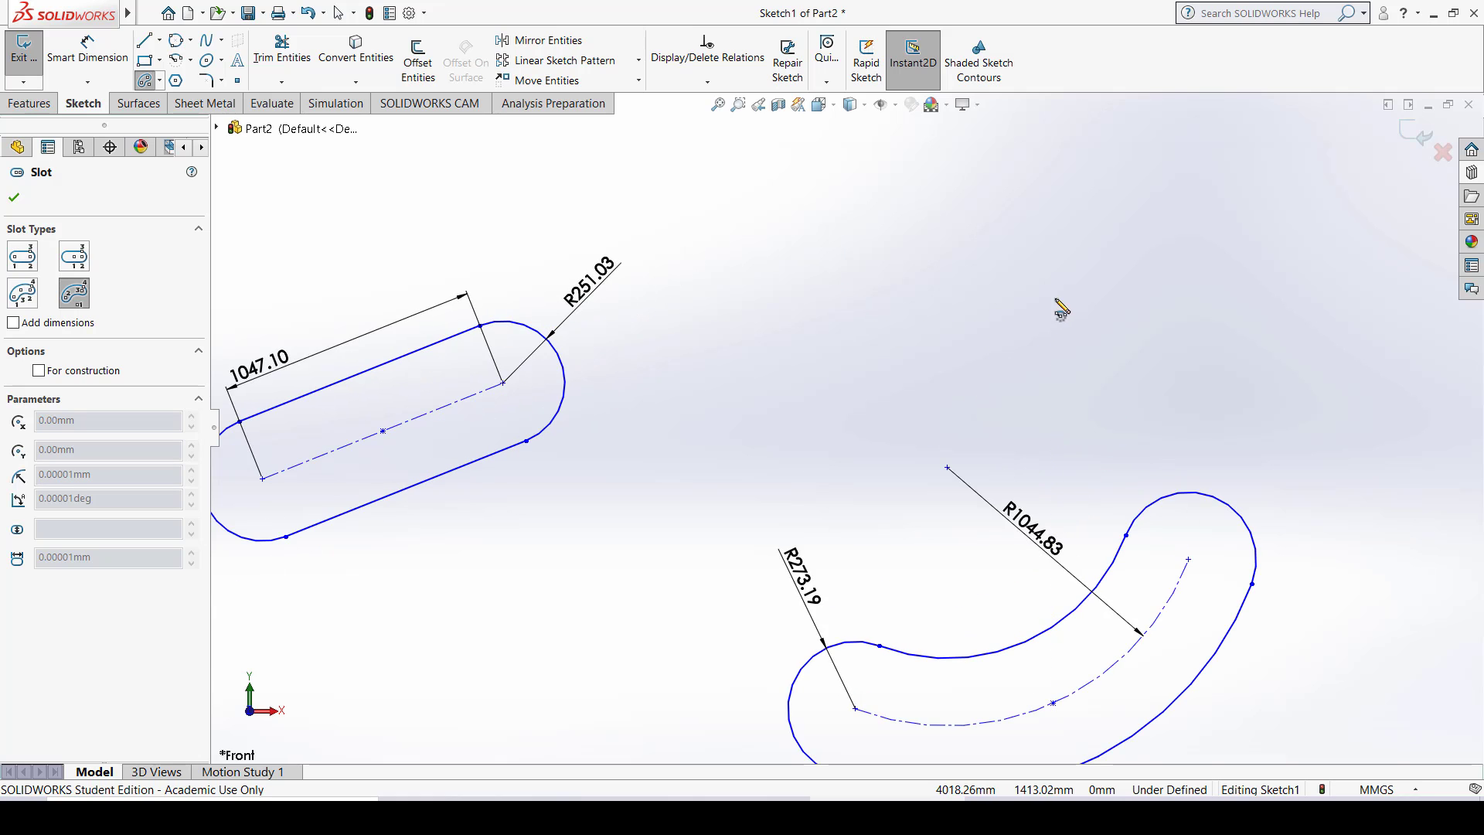
ctrl+middle_drag(1059, 308, 894, 513)
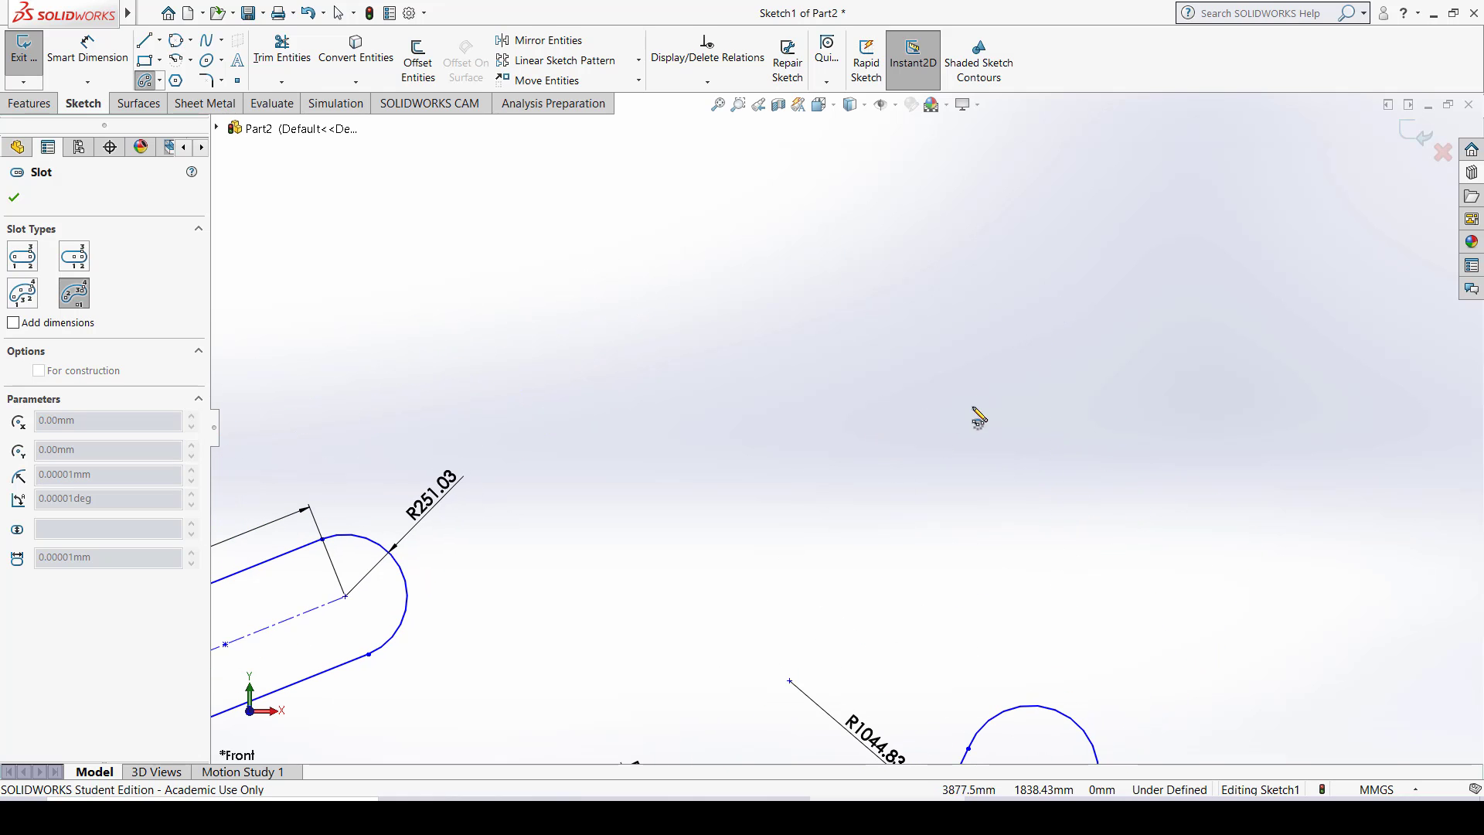
click(861, 406)
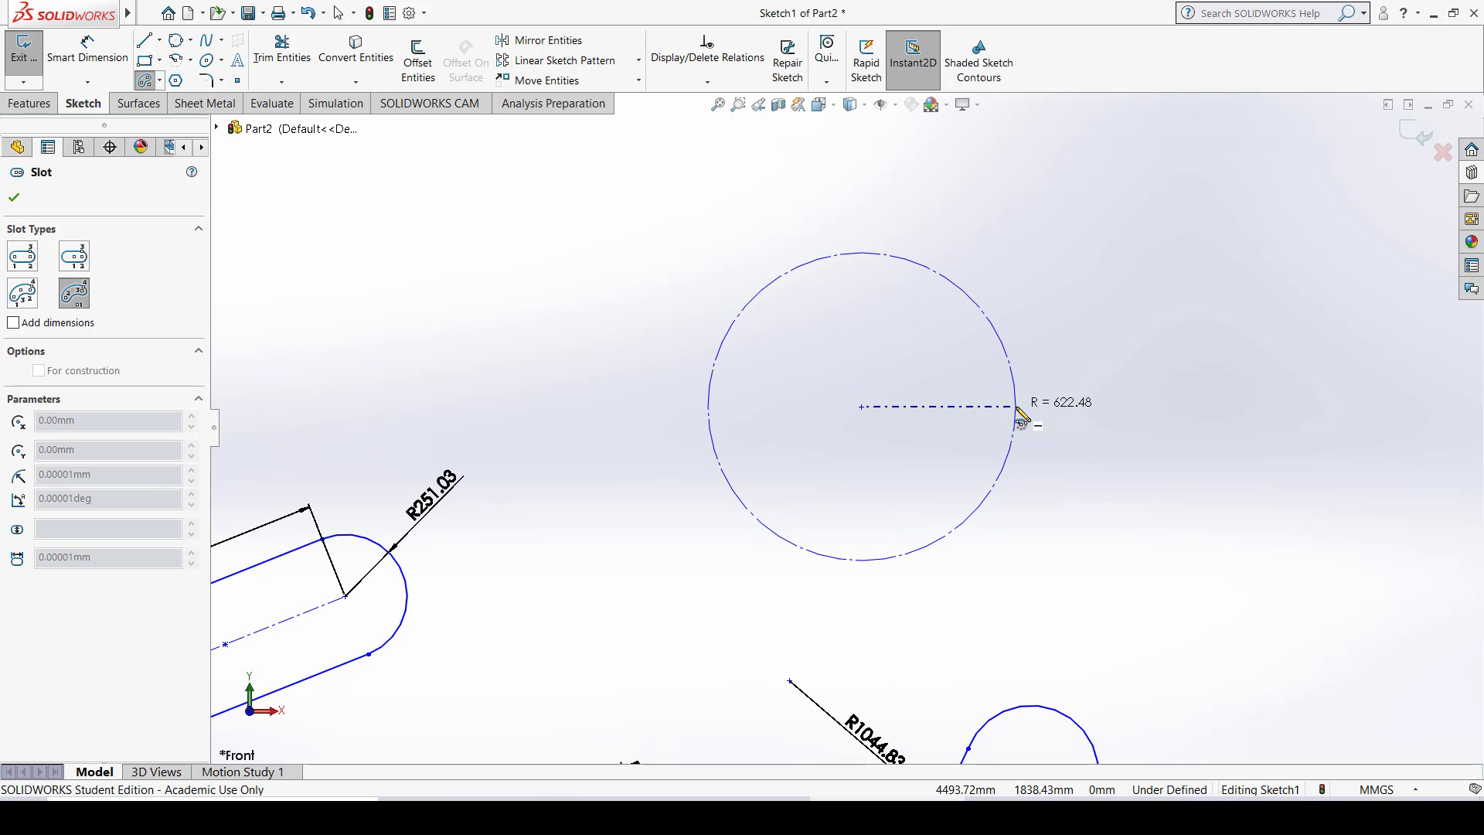
click(1016, 407)
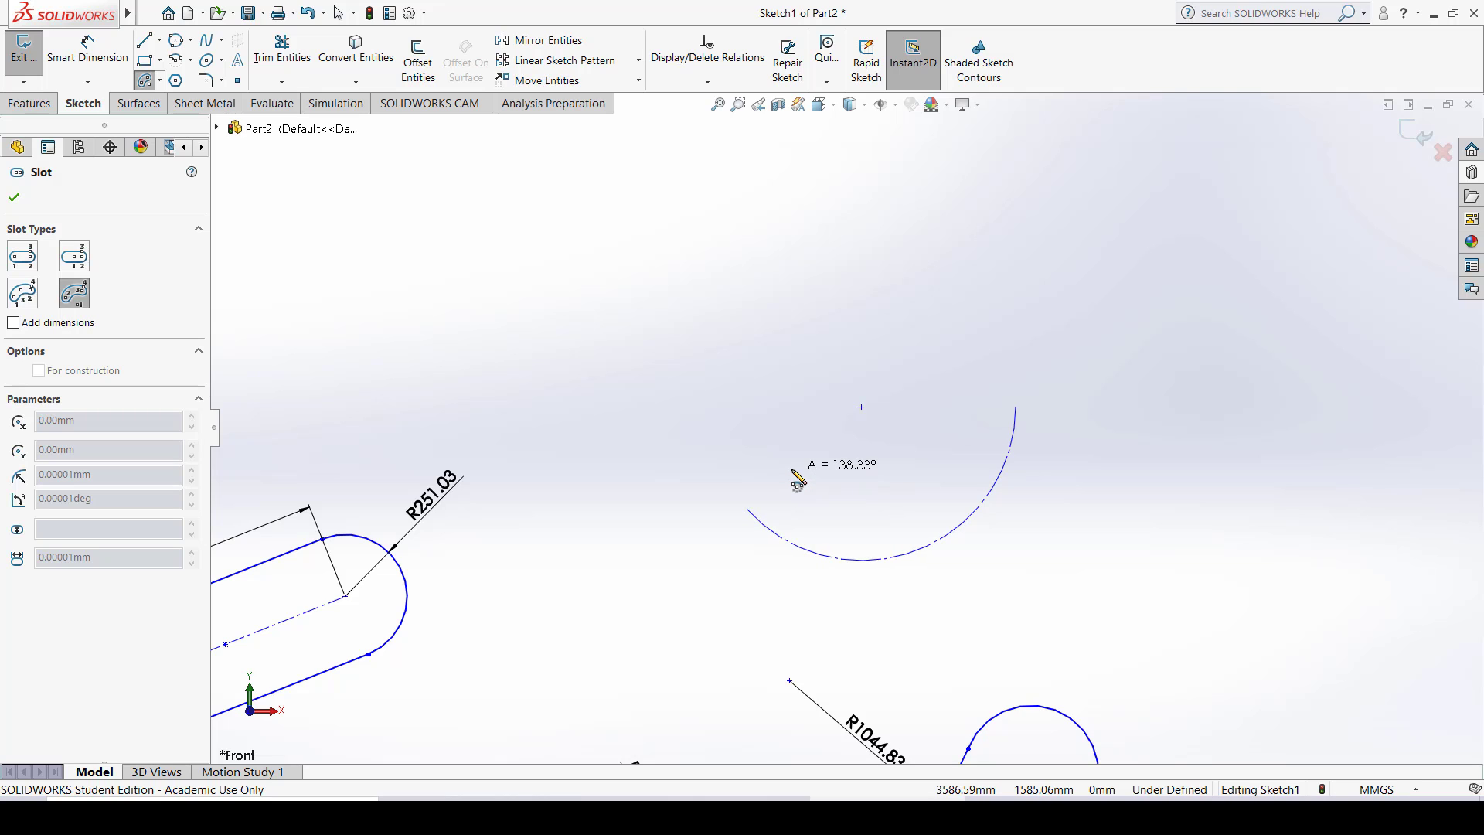
click(797, 481)
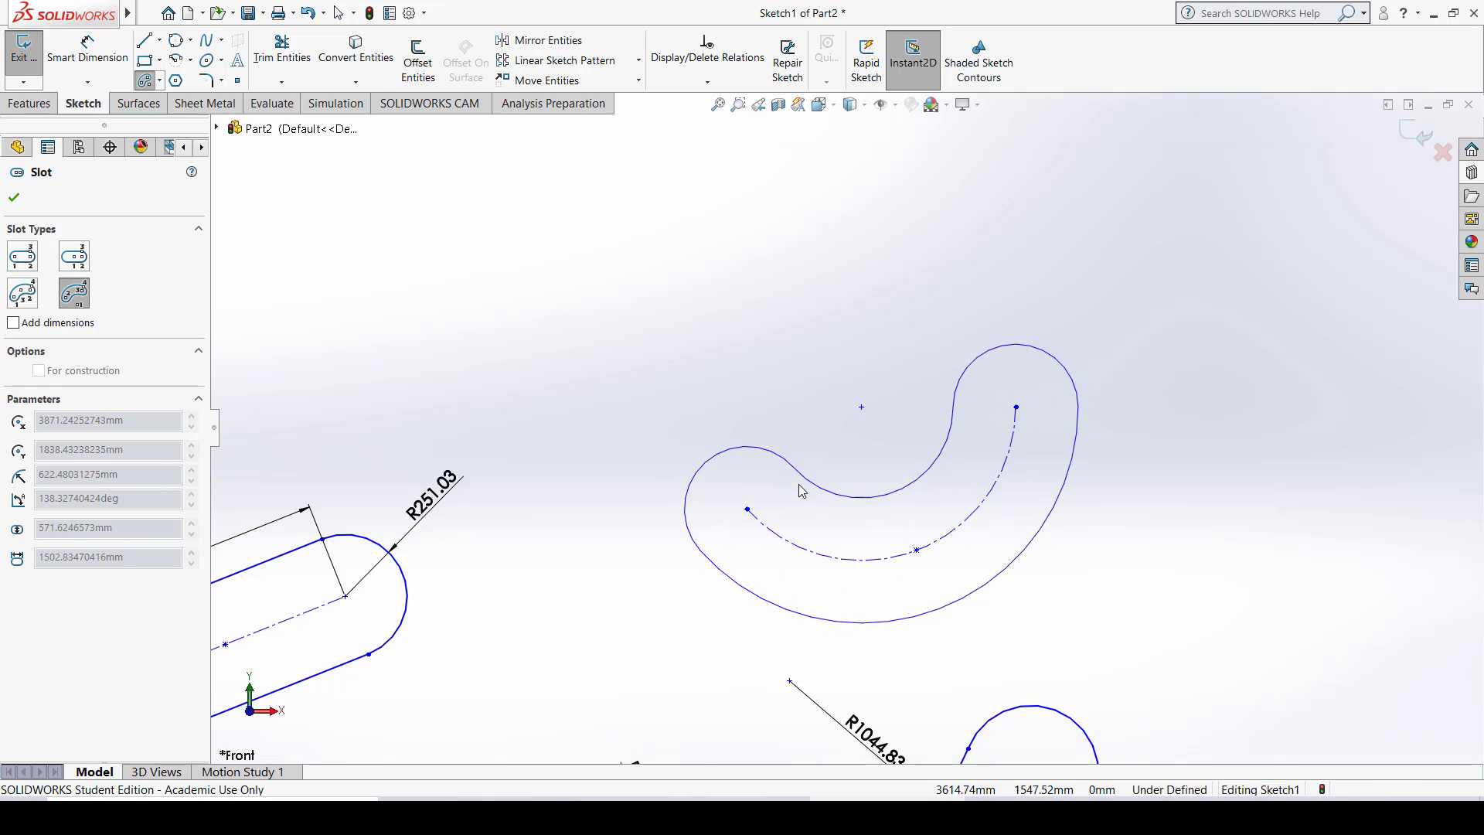
click(799, 495)
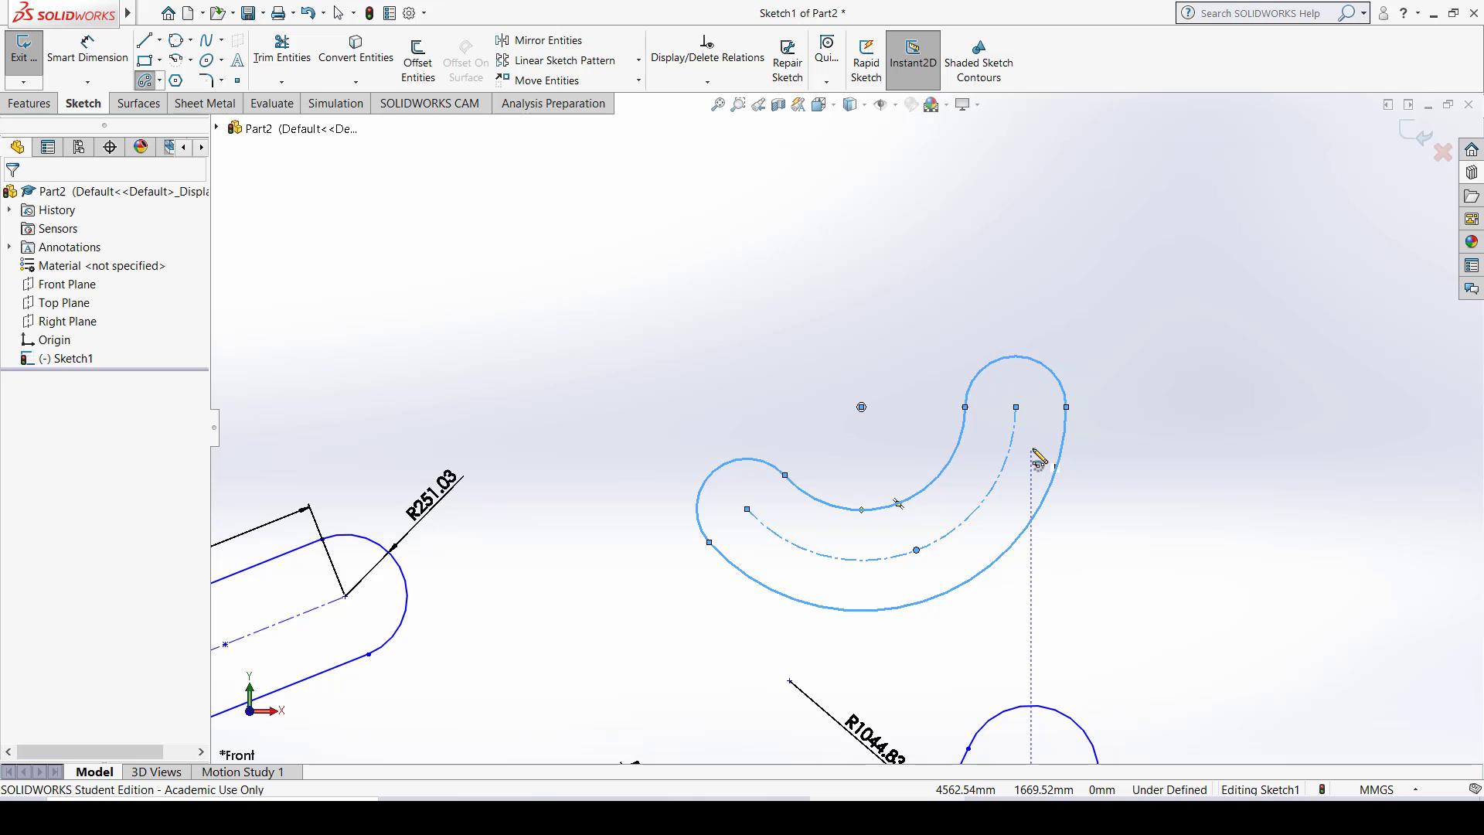
key(Escape)
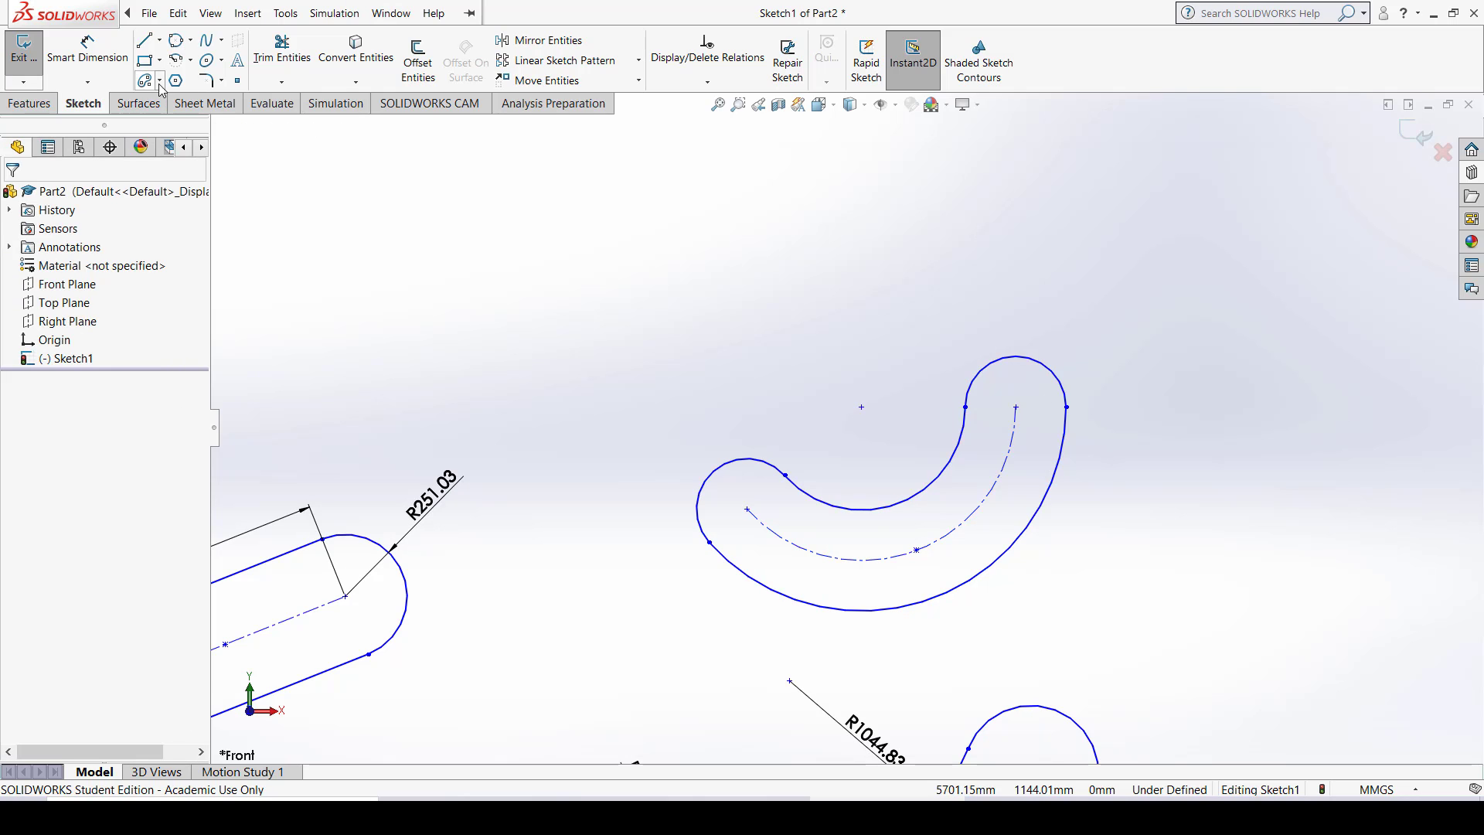
Step: Draw a smaller downward-opening Centerpoint Arc Slot above and left of the previous one, about 294 mm centerline radius, 137° sweep and 240 mm wide
click(161, 81)
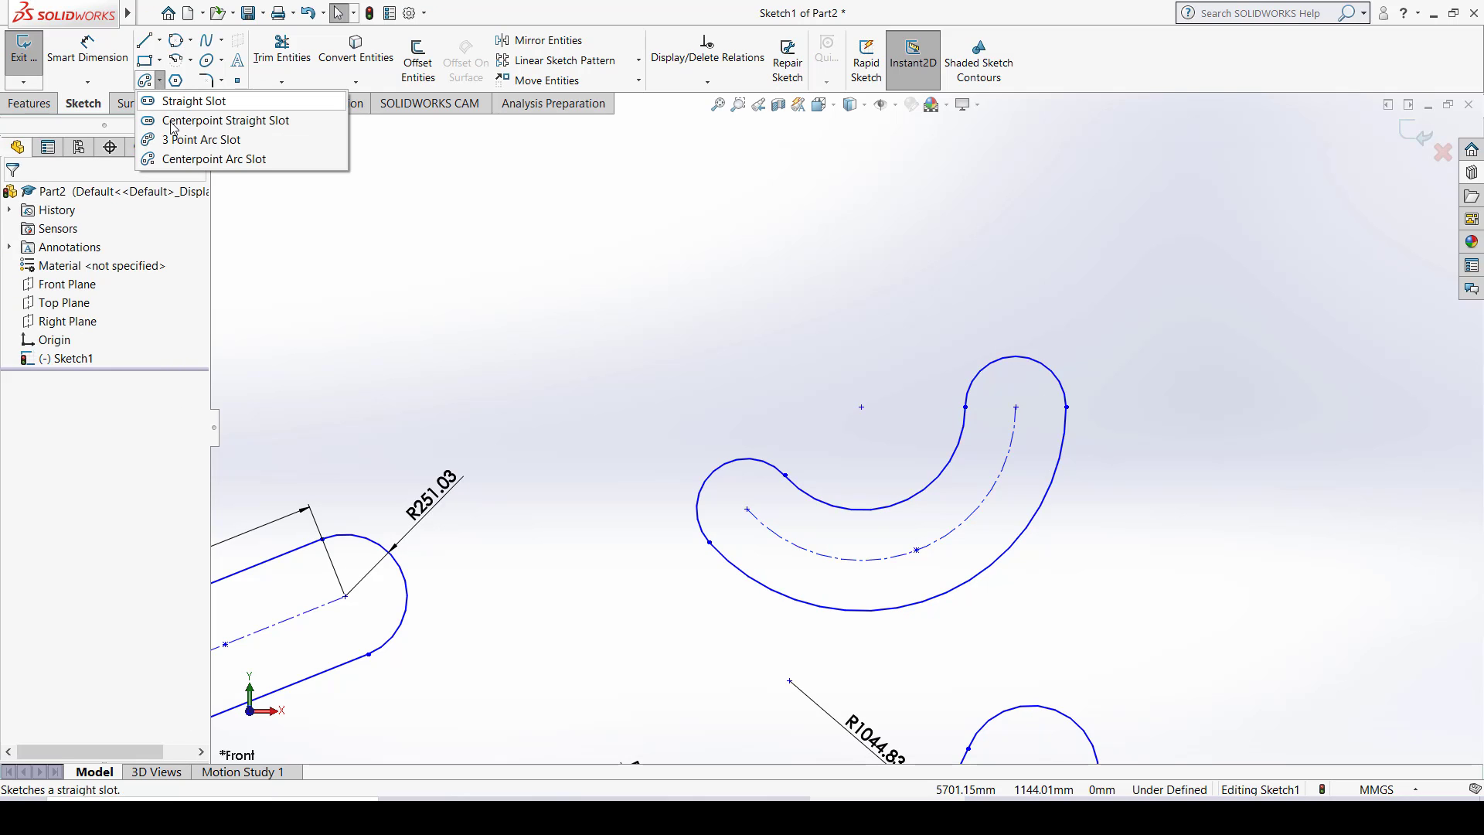
click(181, 159)
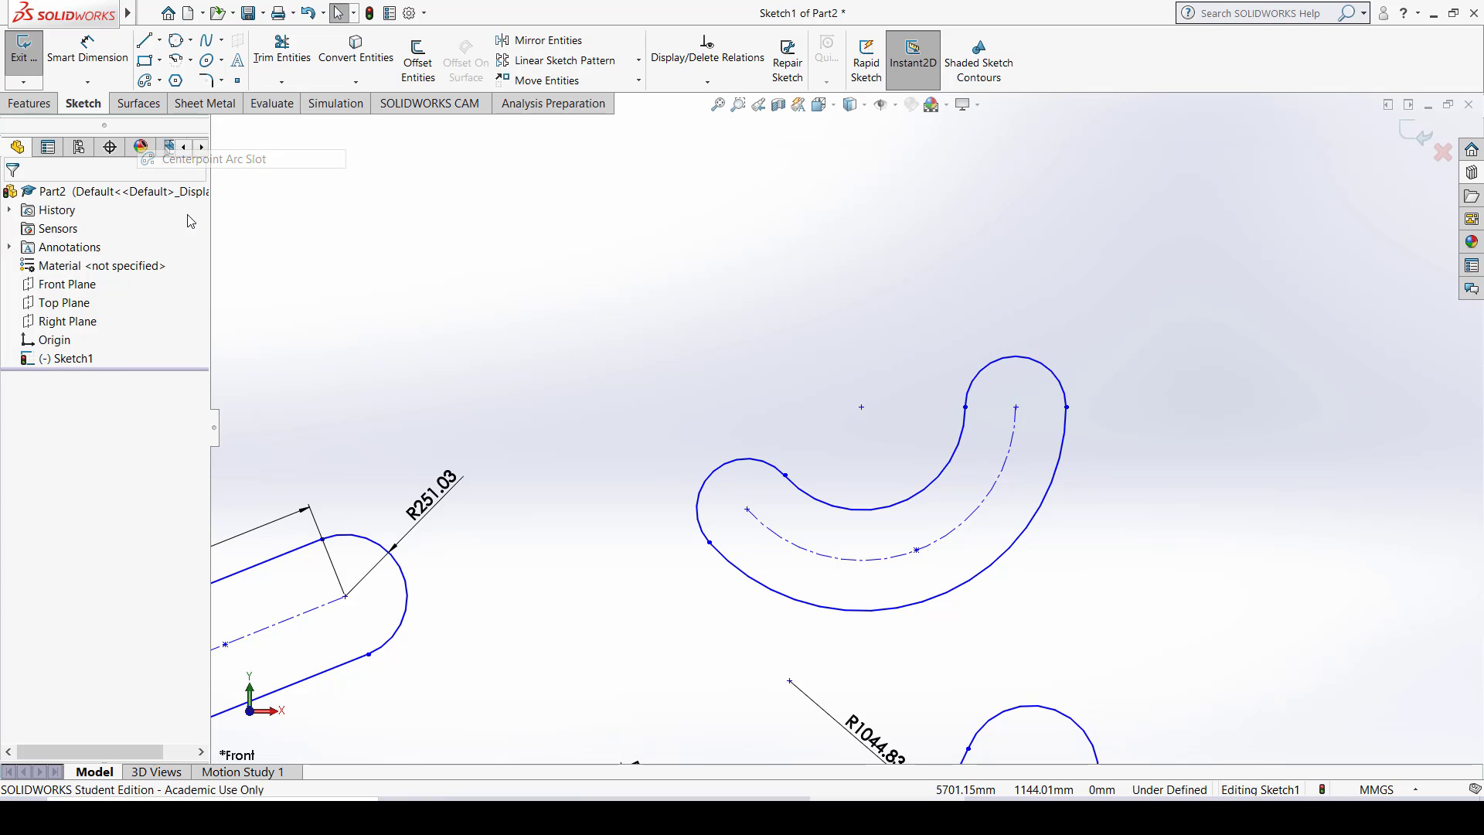
click(612, 277)
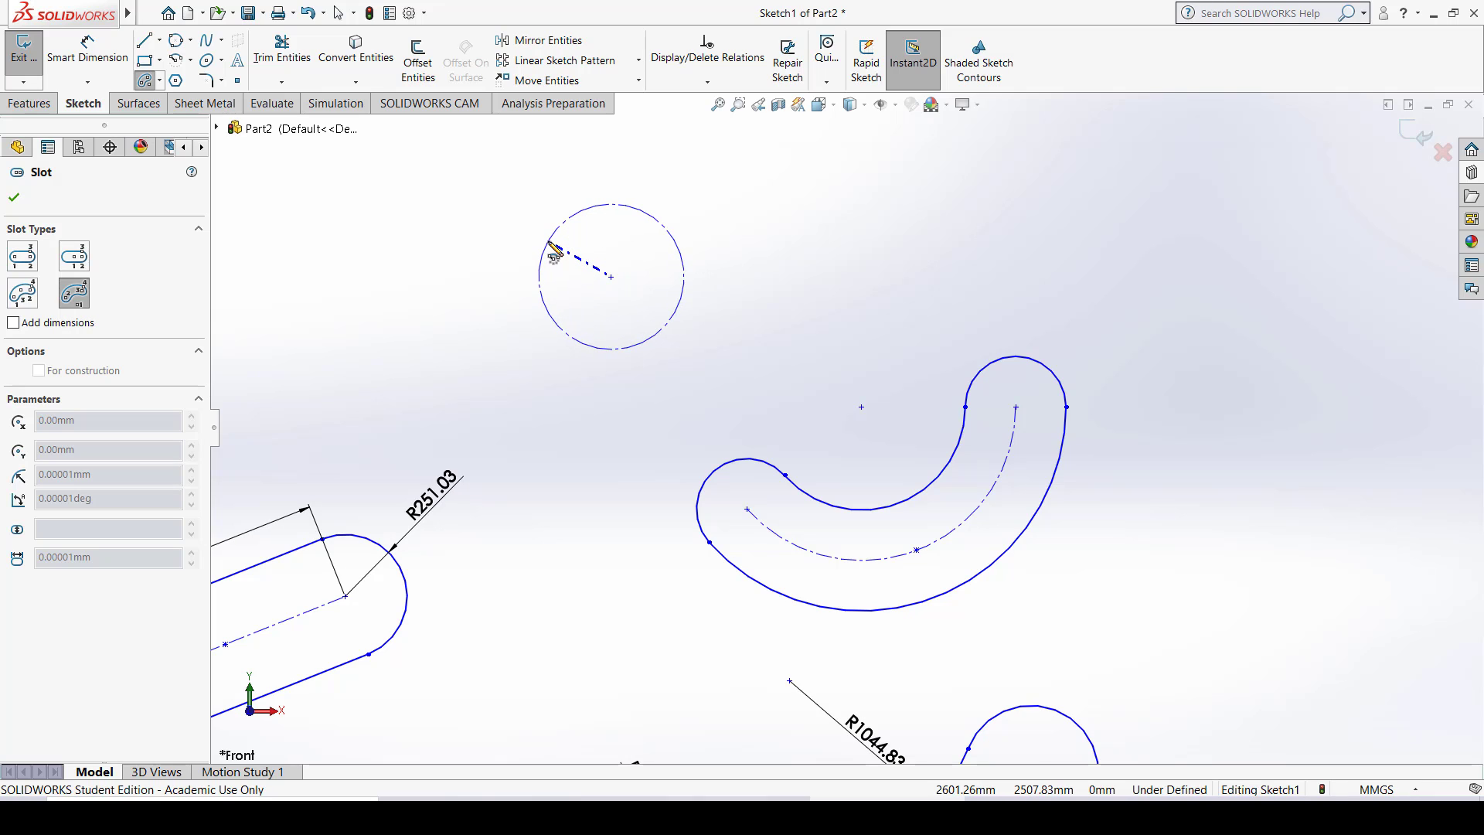
click(548, 242)
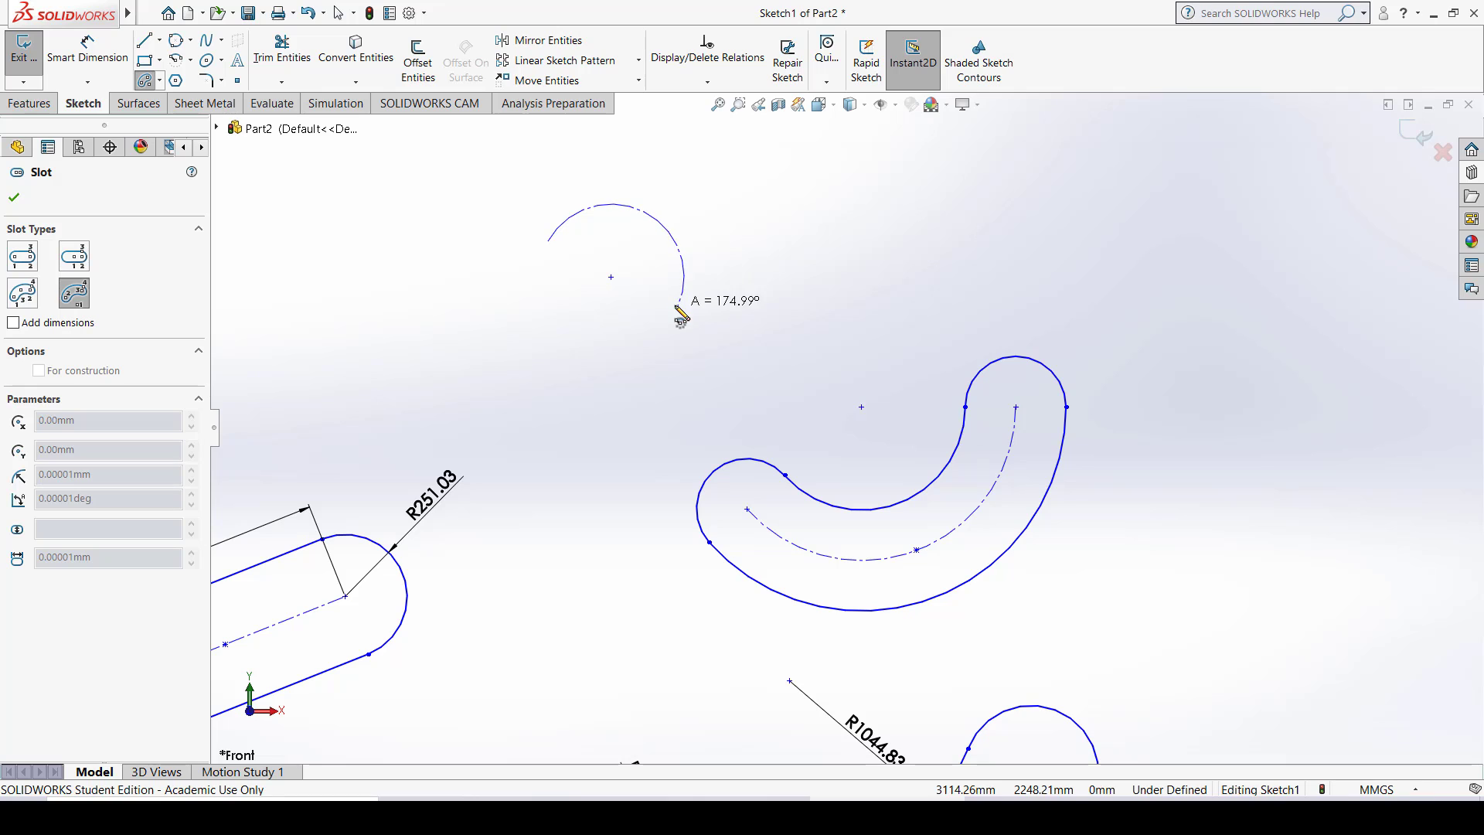
click(684, 261)
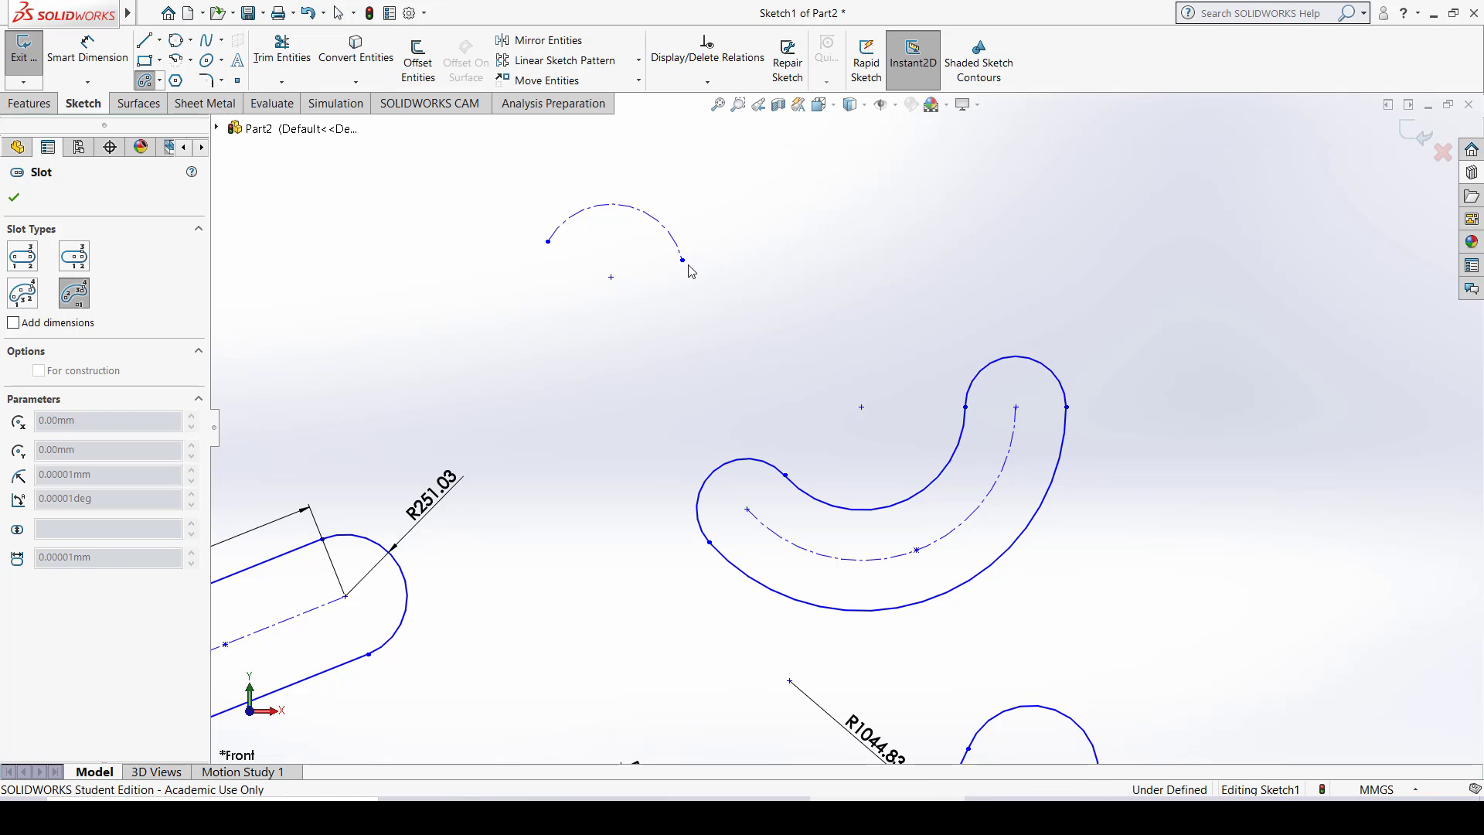
click(699, 251)
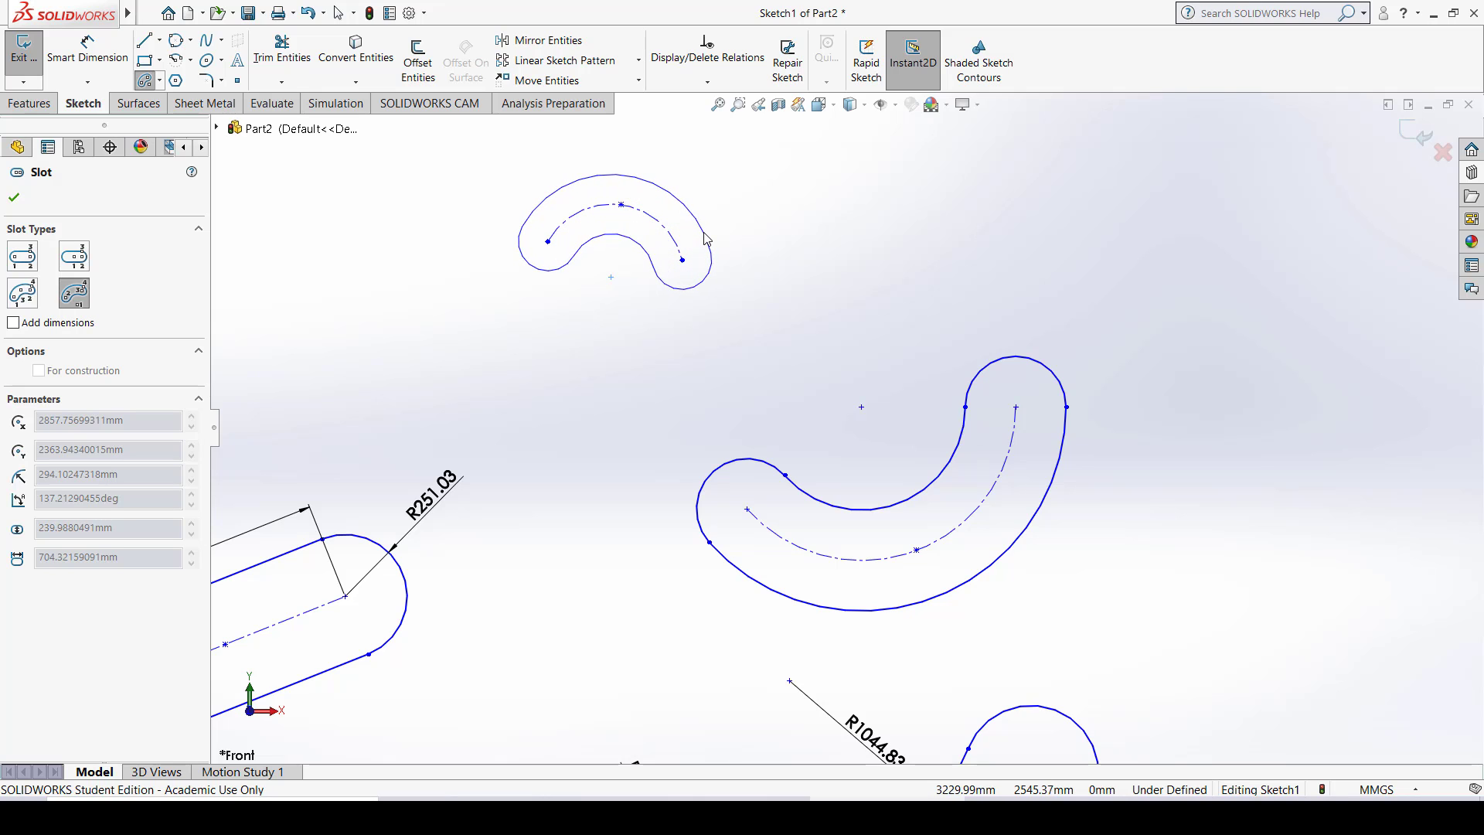
click(705, 238)
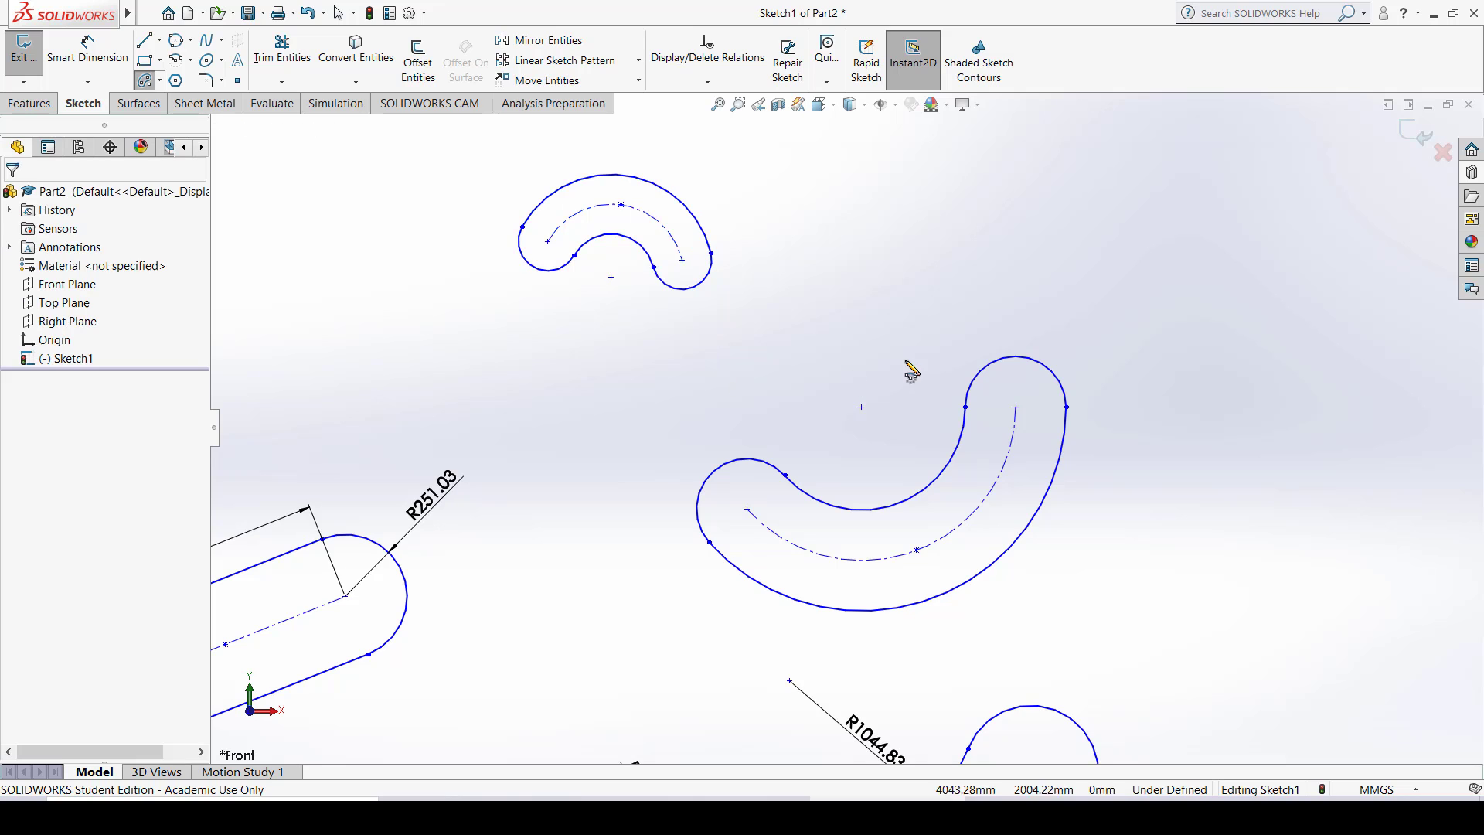
key(Escape)
Step: Delete all the slots and their dimensions from the sketch
scroll(904, 359, up, 5)
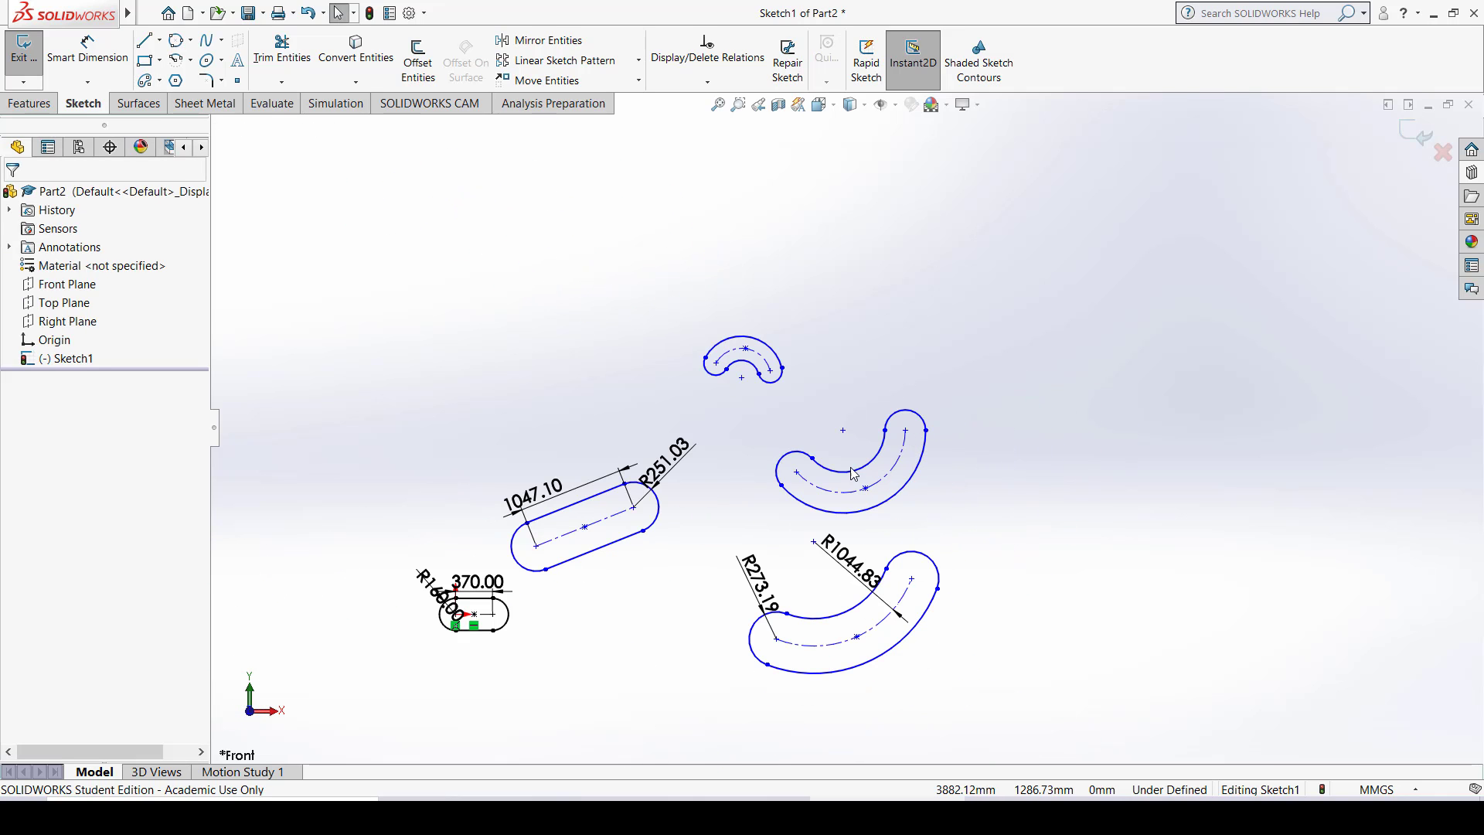
ctrl+middle_drag(843, 485, 881, 388)
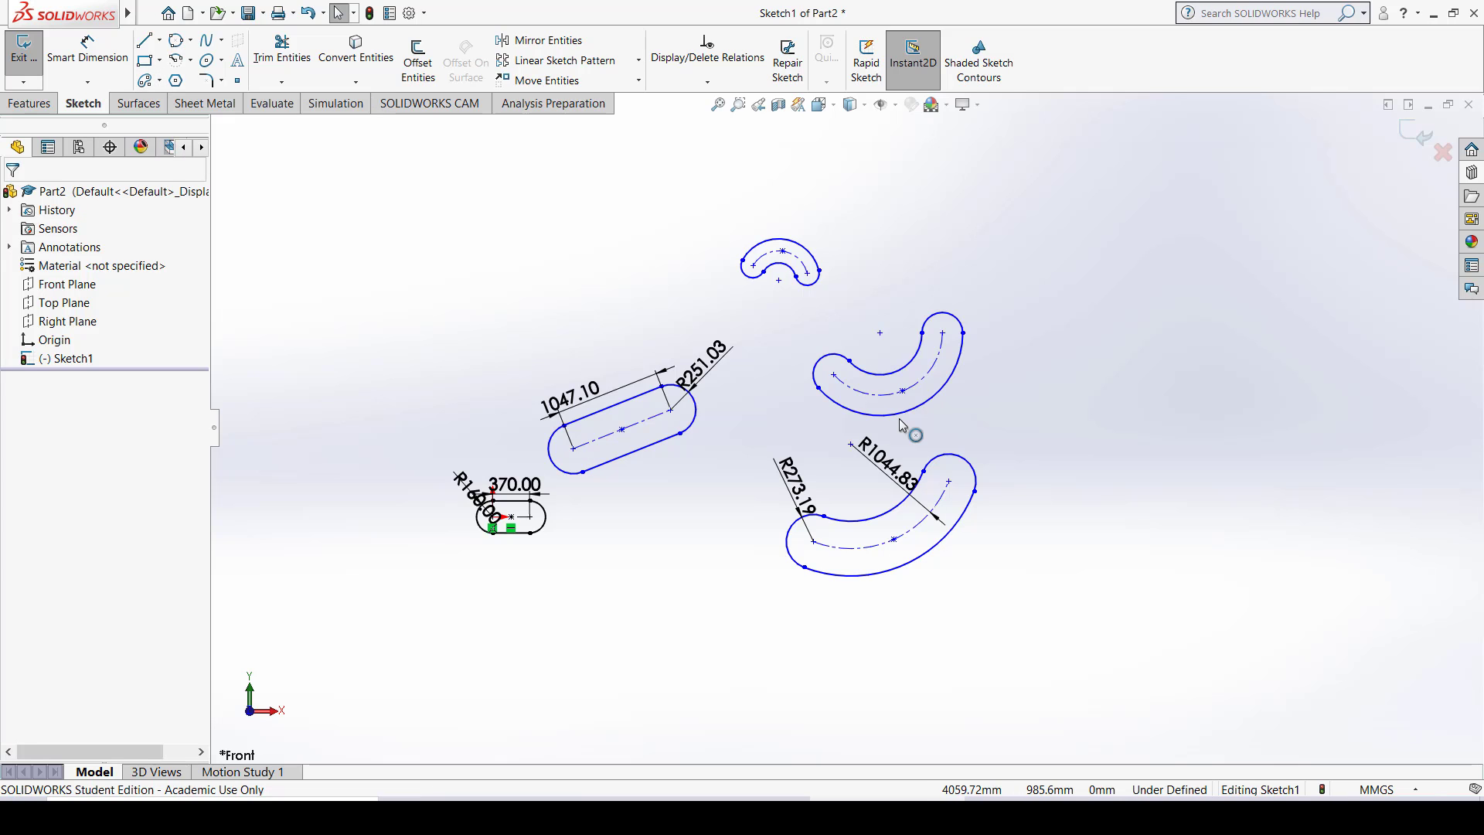
mouse_move(1179, 174)
mouse_down()
mouse_move(955, 540)
mouse_move(388, 732)
mouse_up()
key(Delete)
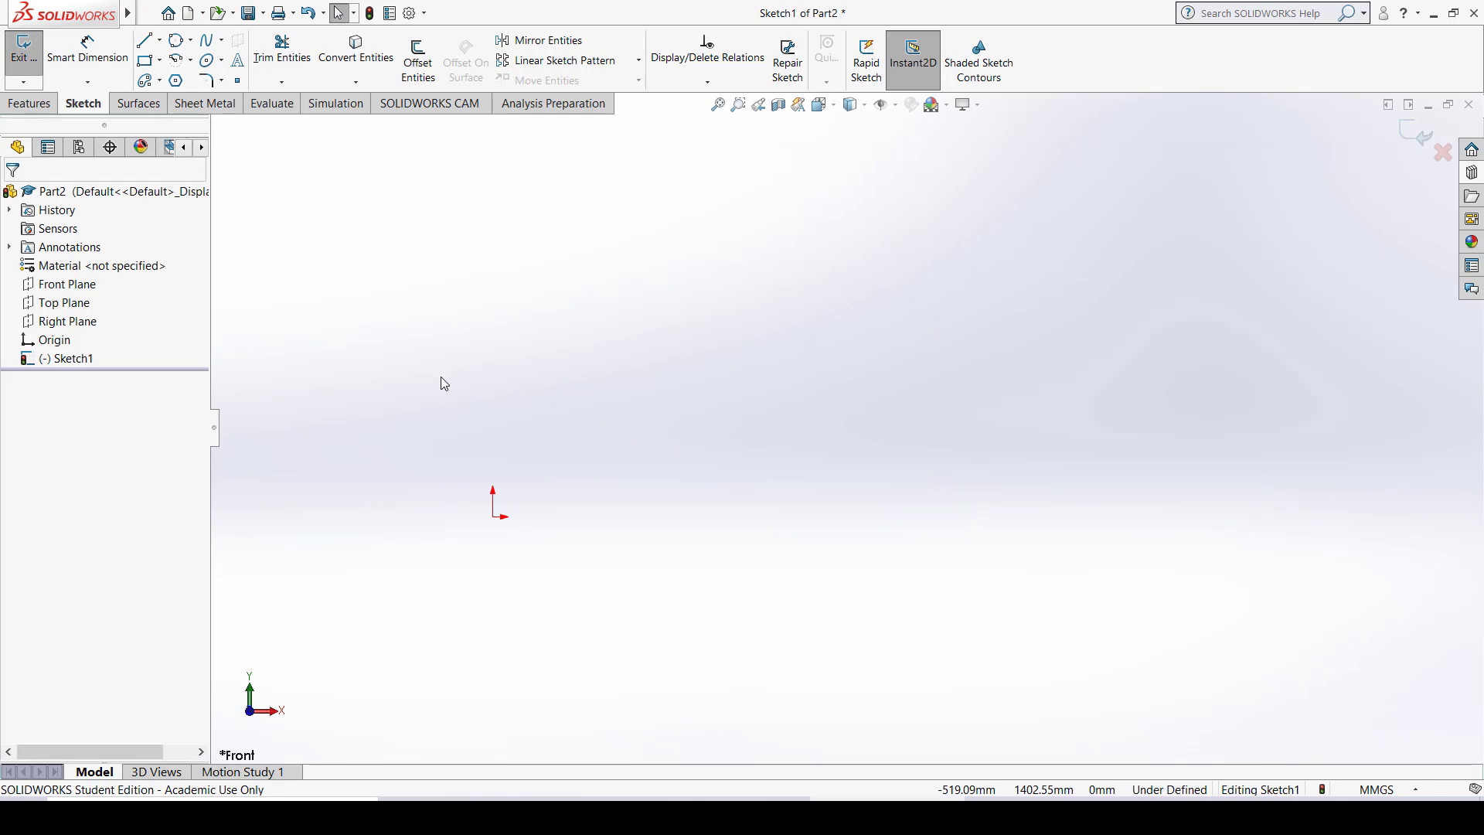
Step: Draw an 8-sided polygon centered on the origin with an inscribed circle of about 326 mm diameter and a vertex straight above the center
key(ctrl+8)
key(ctrl+8)
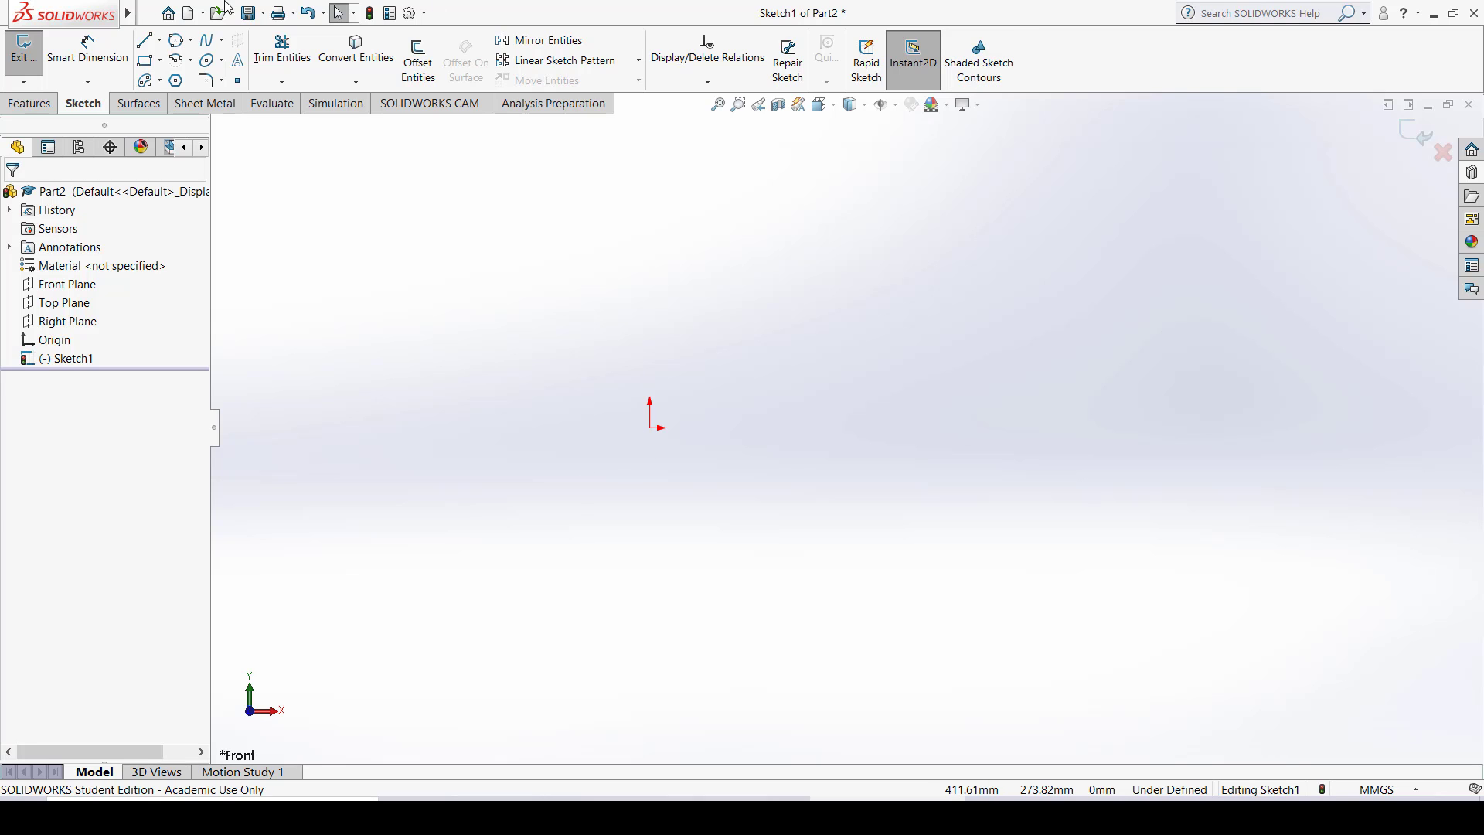
click(178, 82)
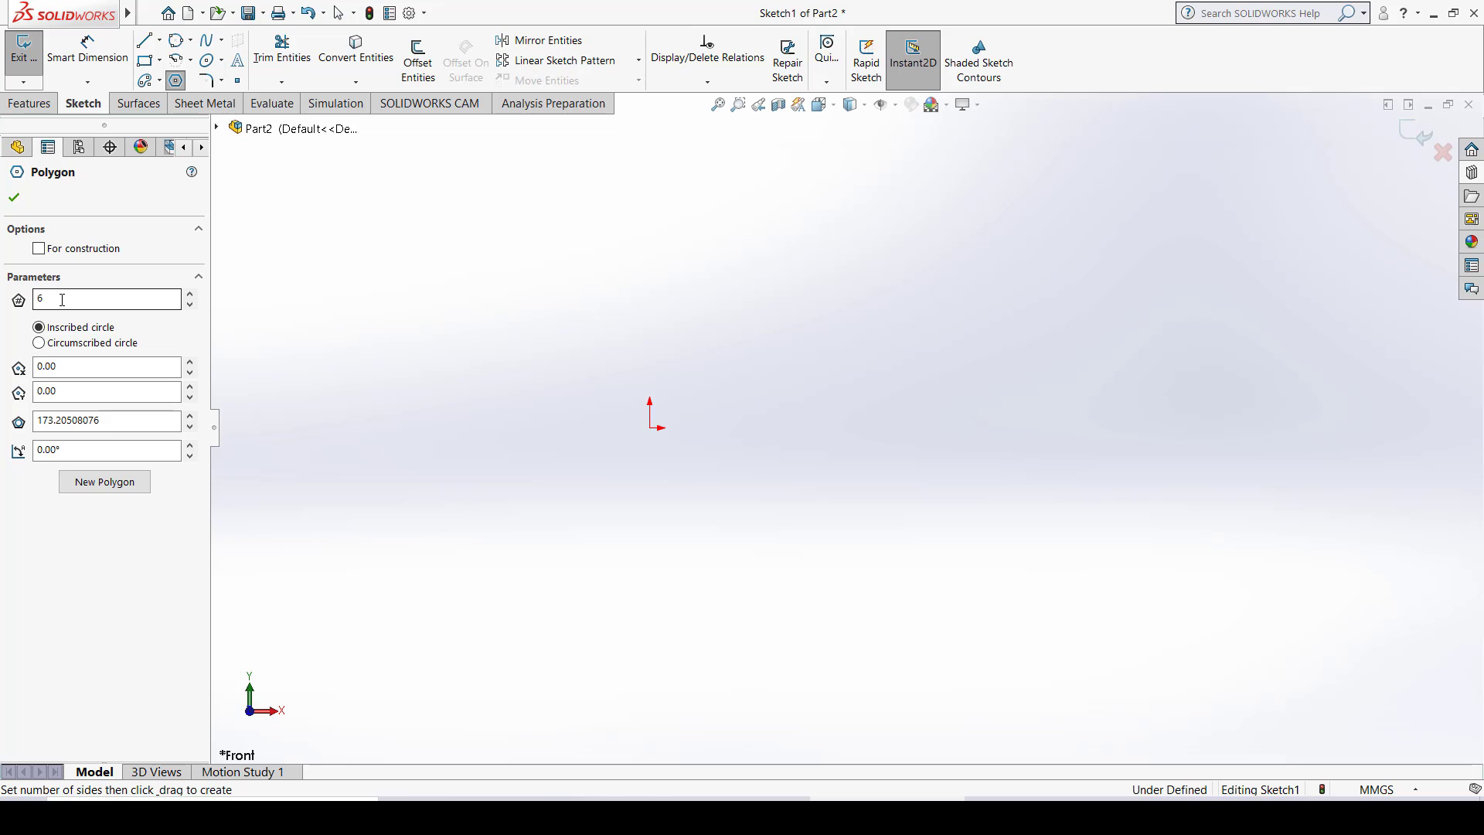
drag(62, 300, 34, 300)
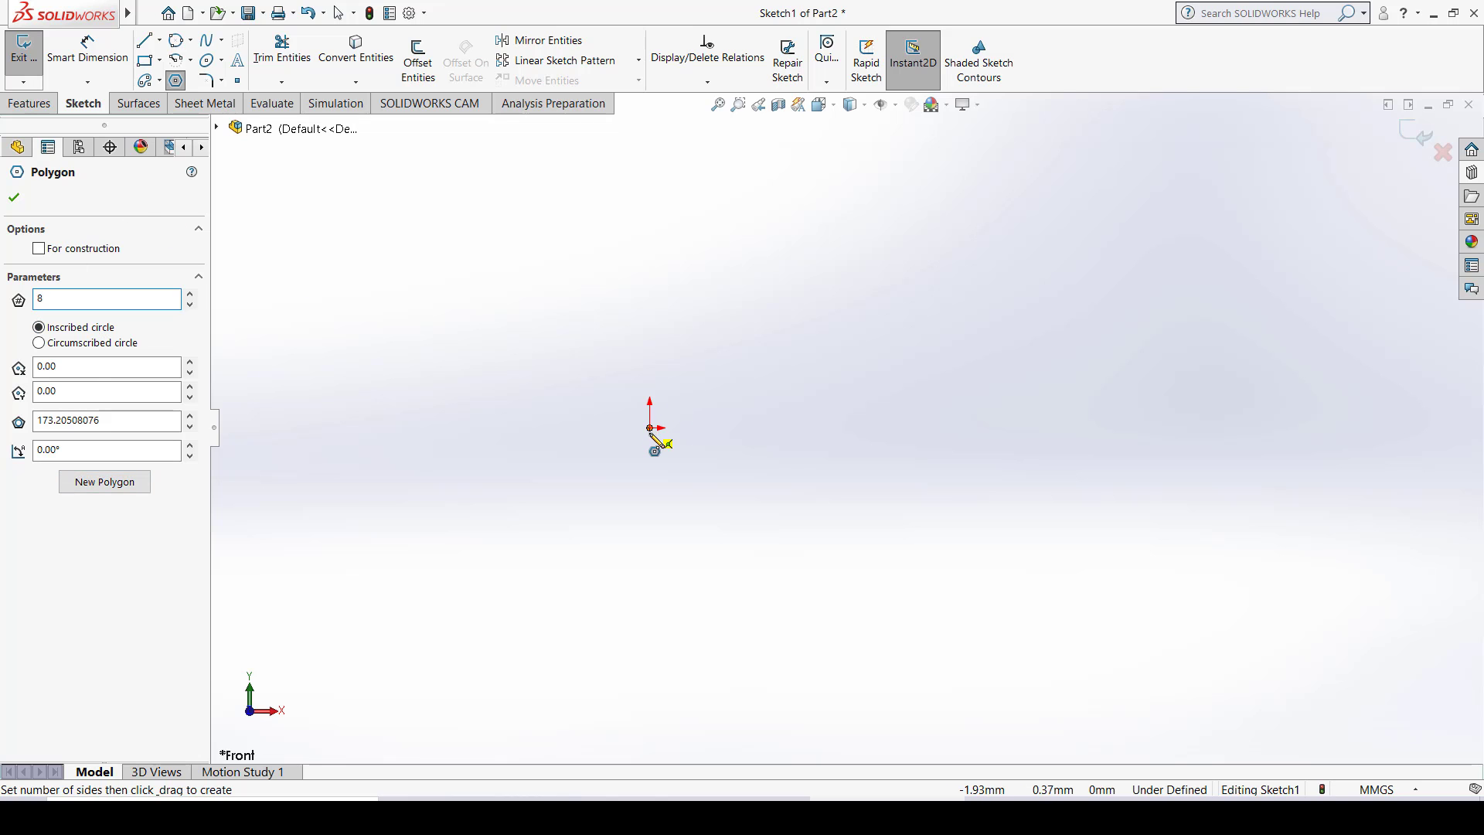
drag(650, 430, 648, 246)
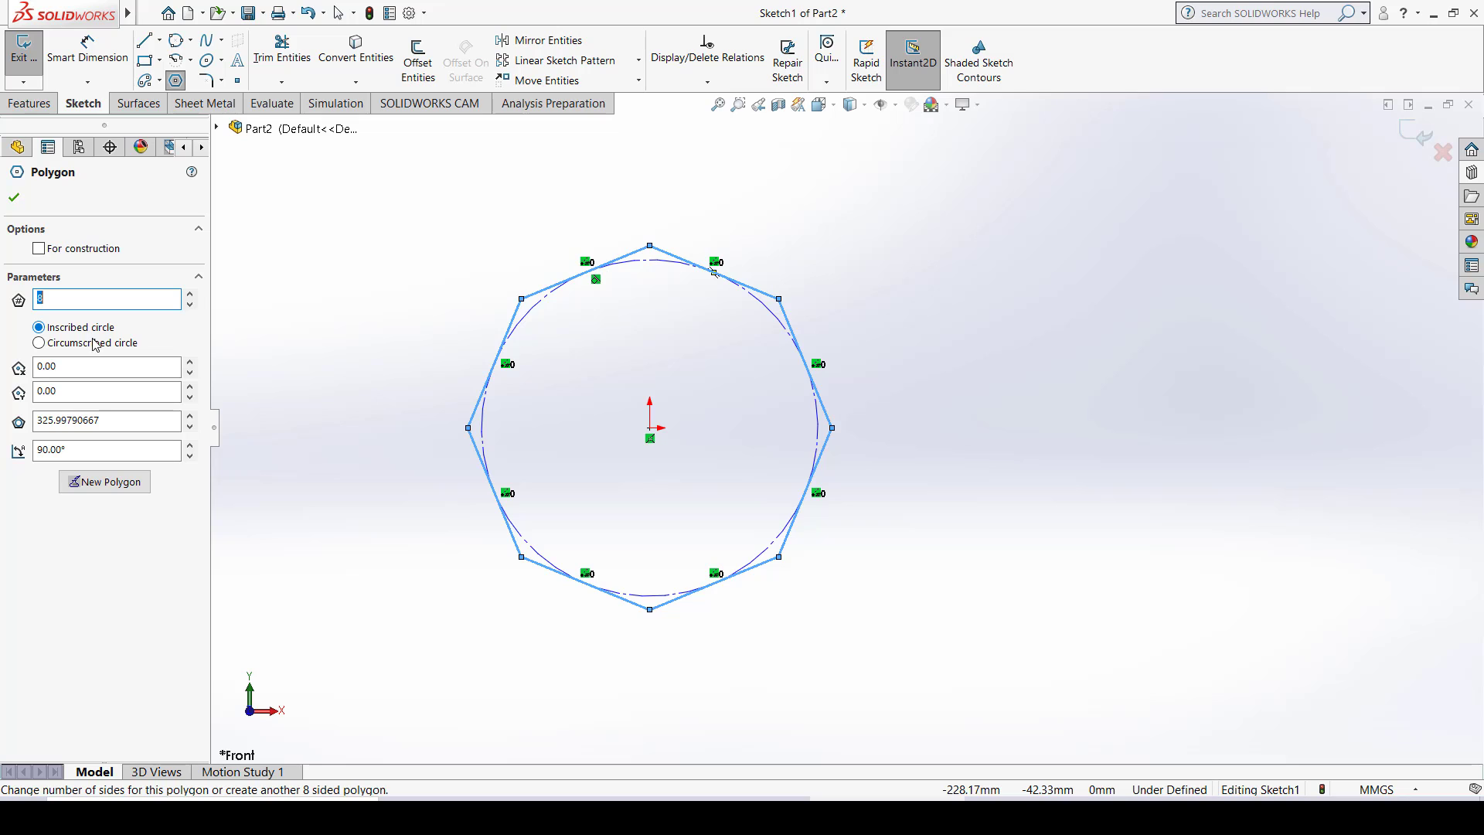
Step: Compare the octagon's inscribed and circumscribed circle options, then finish the polygon with Circumscribed circle
click(40, 343)
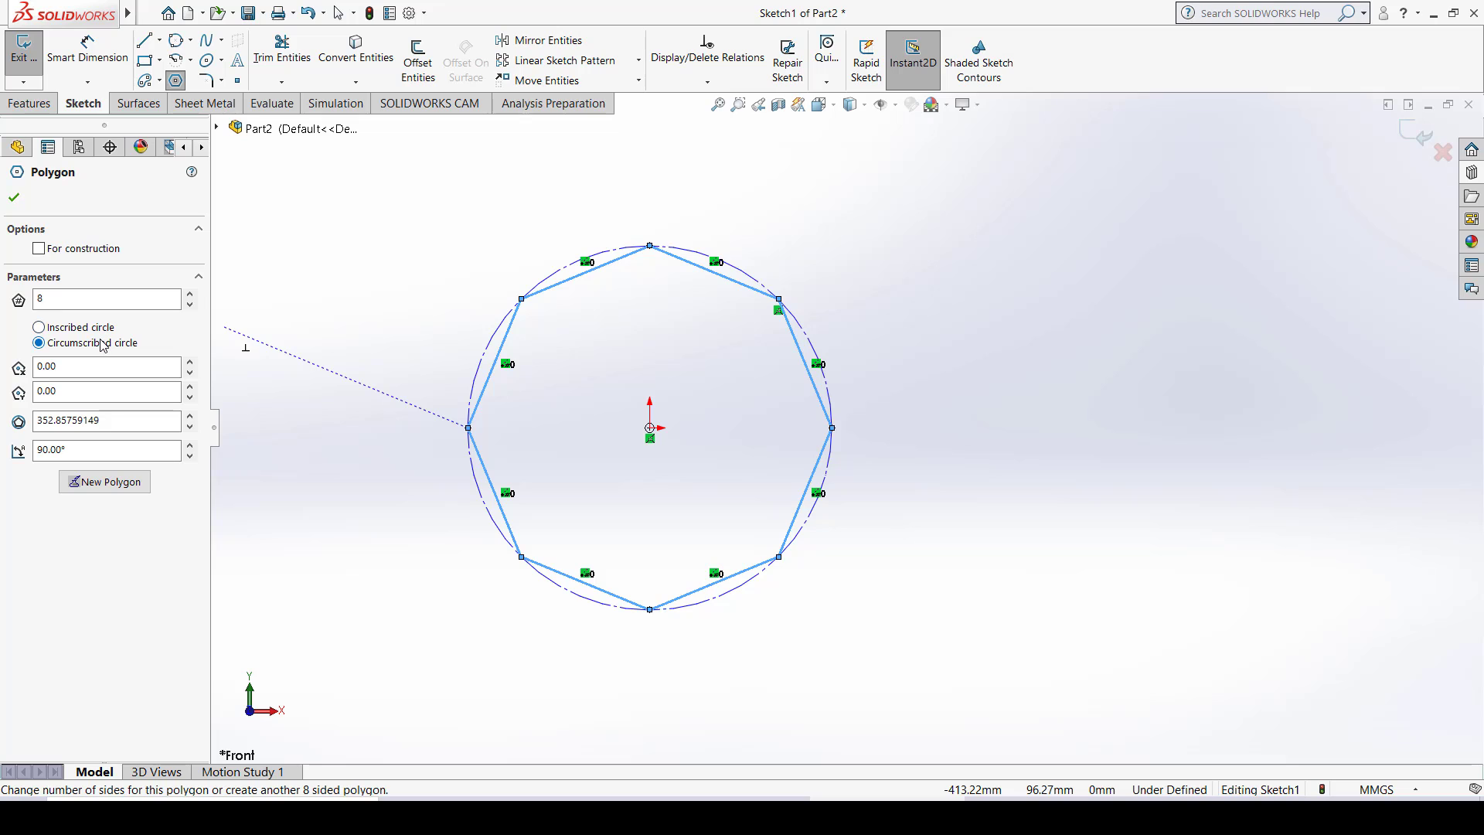
click(67, 330)
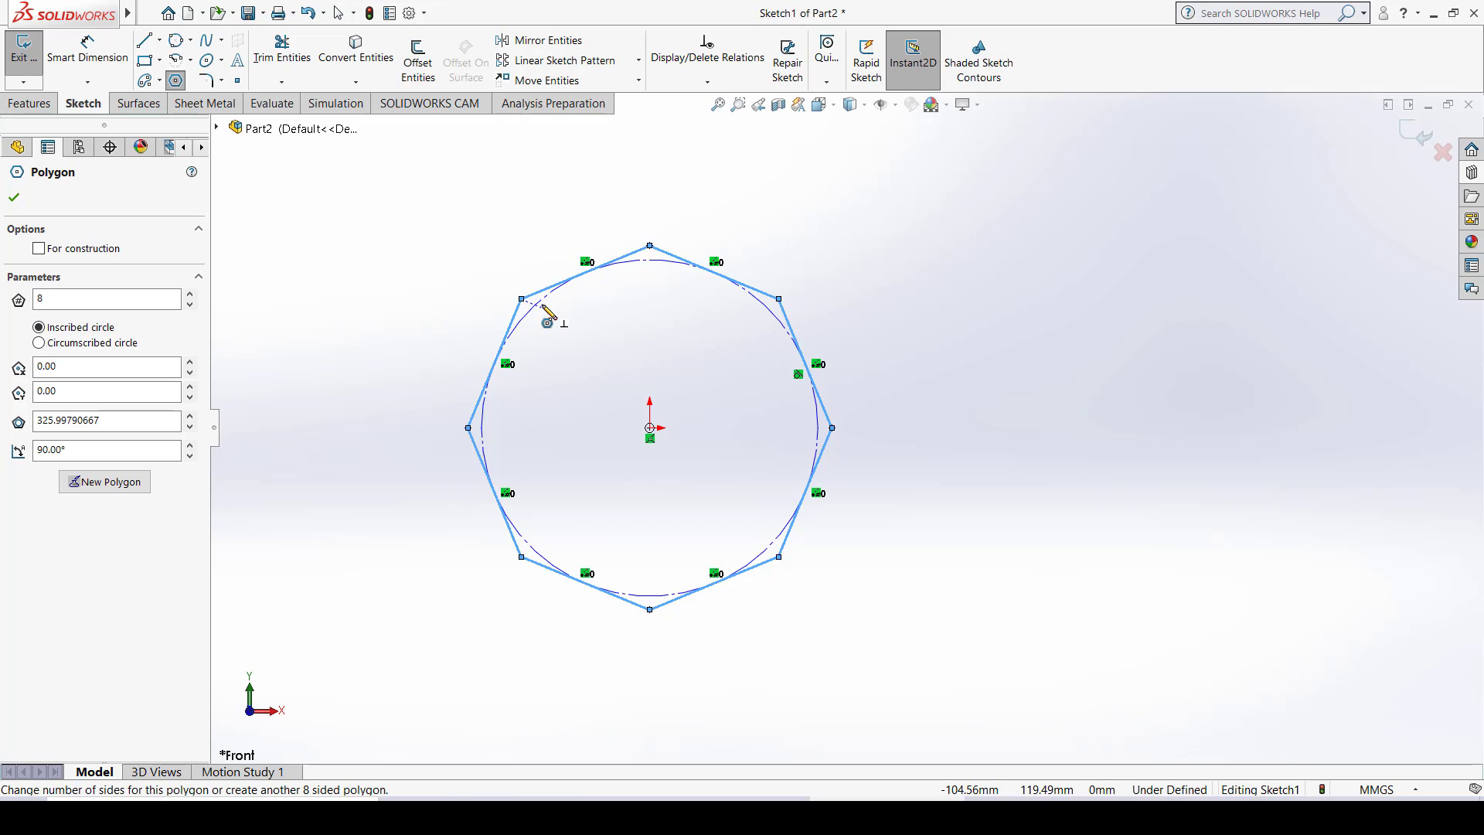
click(76, 342)
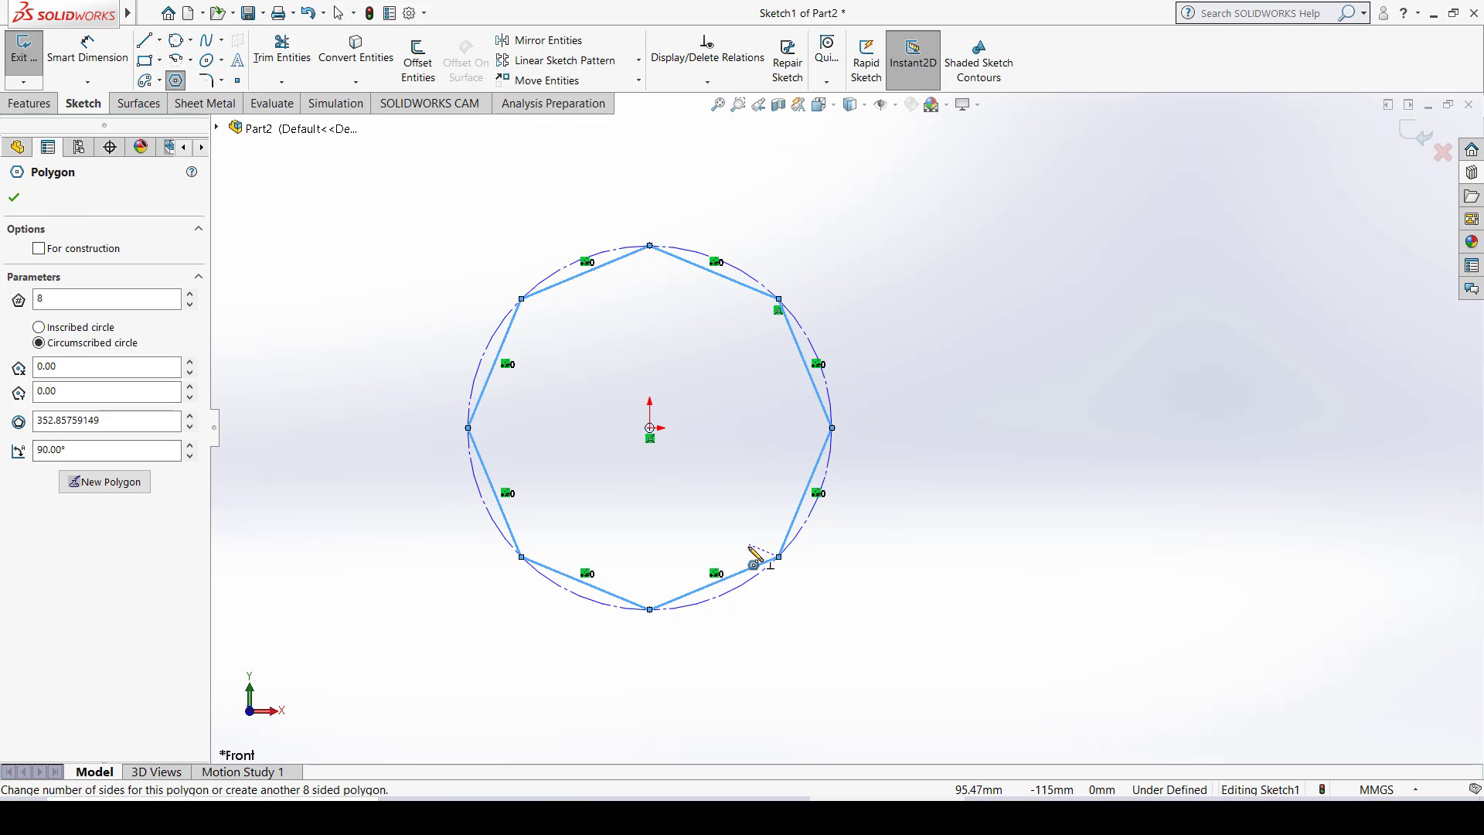
key(Escape)
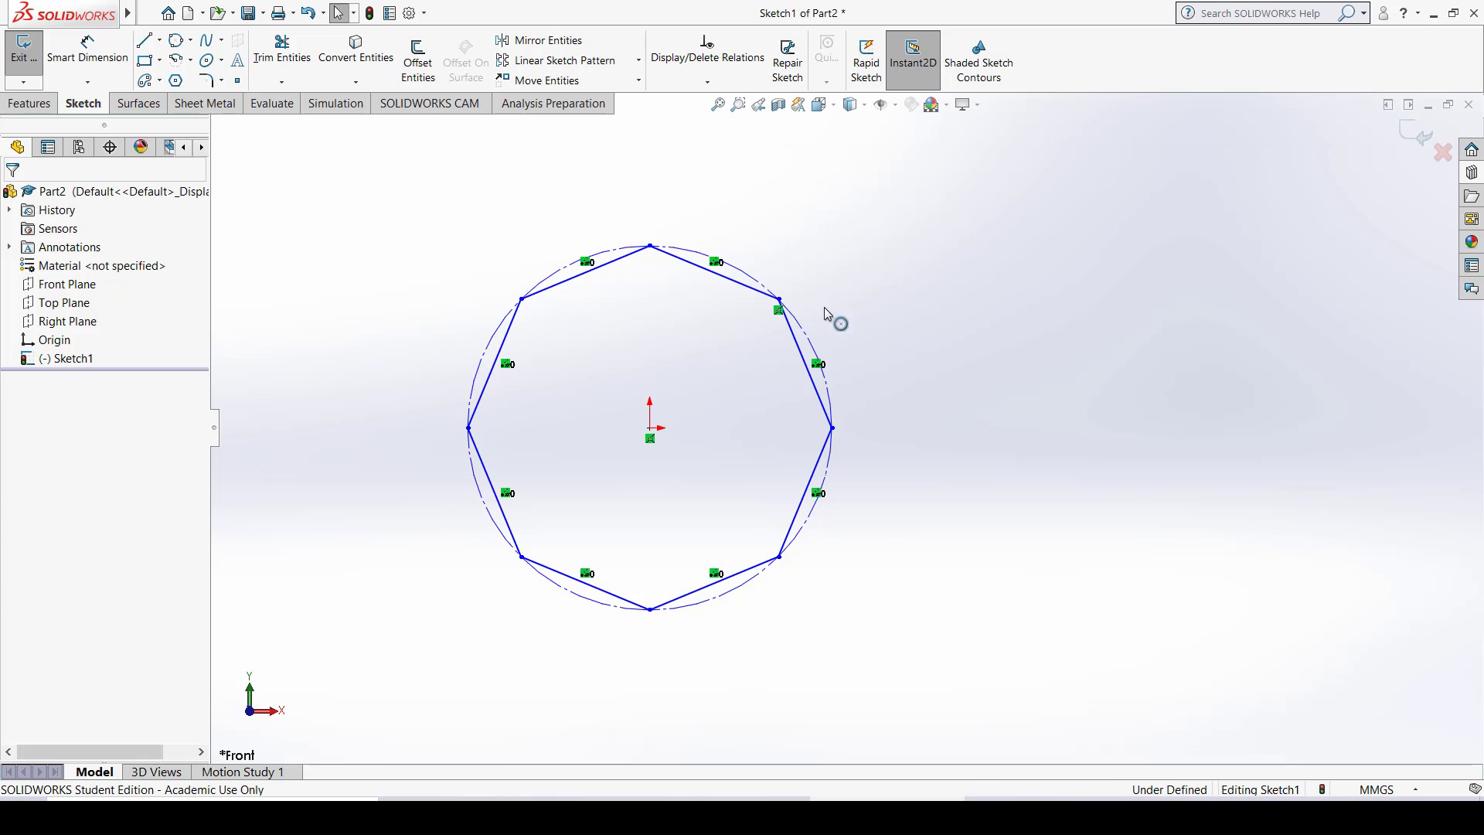
Step: Examine the relations and parameters of the octagon's construction circle and of its upper-left side
click(805, 332)
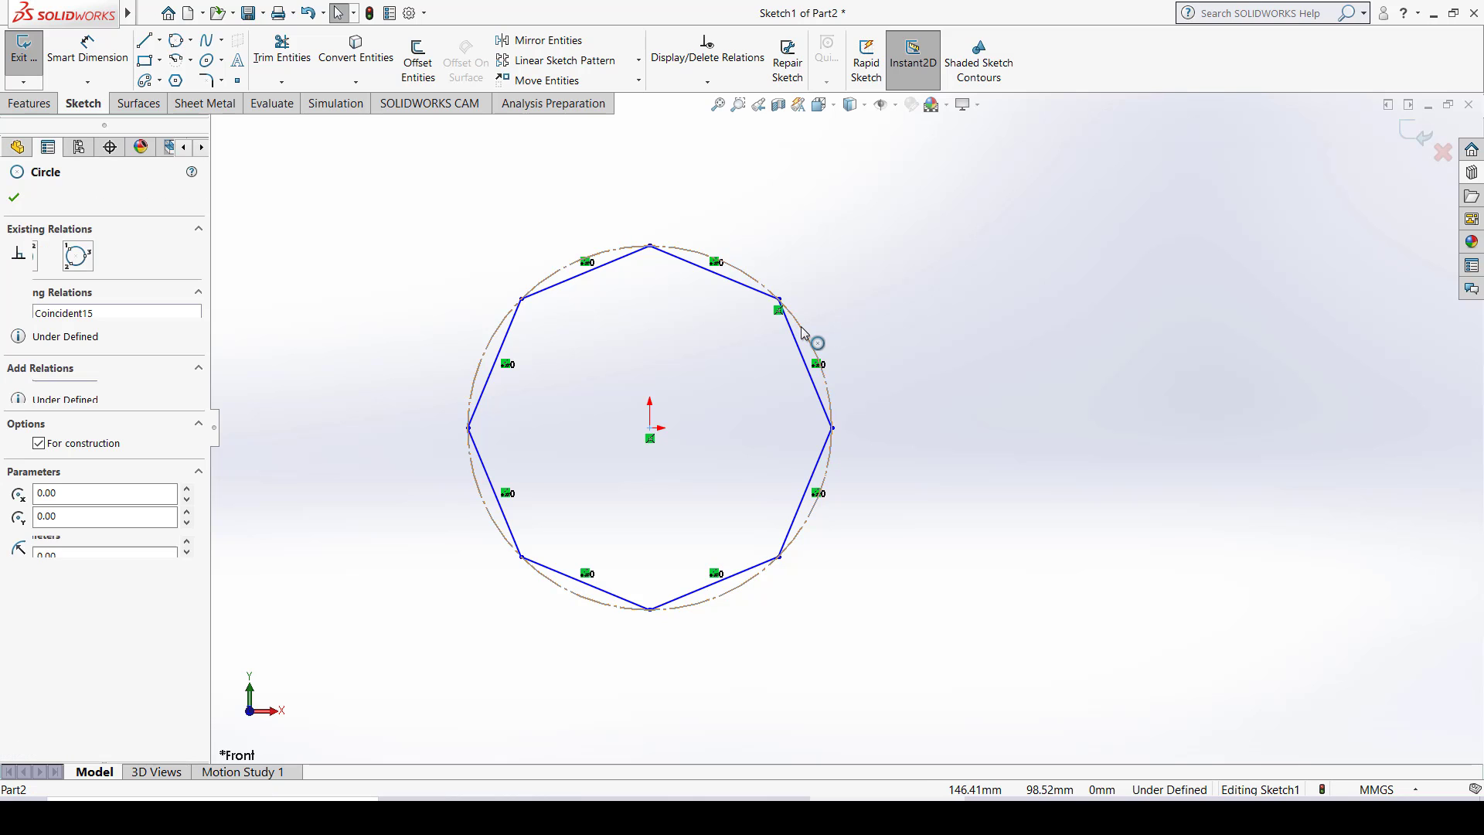
right_click(804, 330)
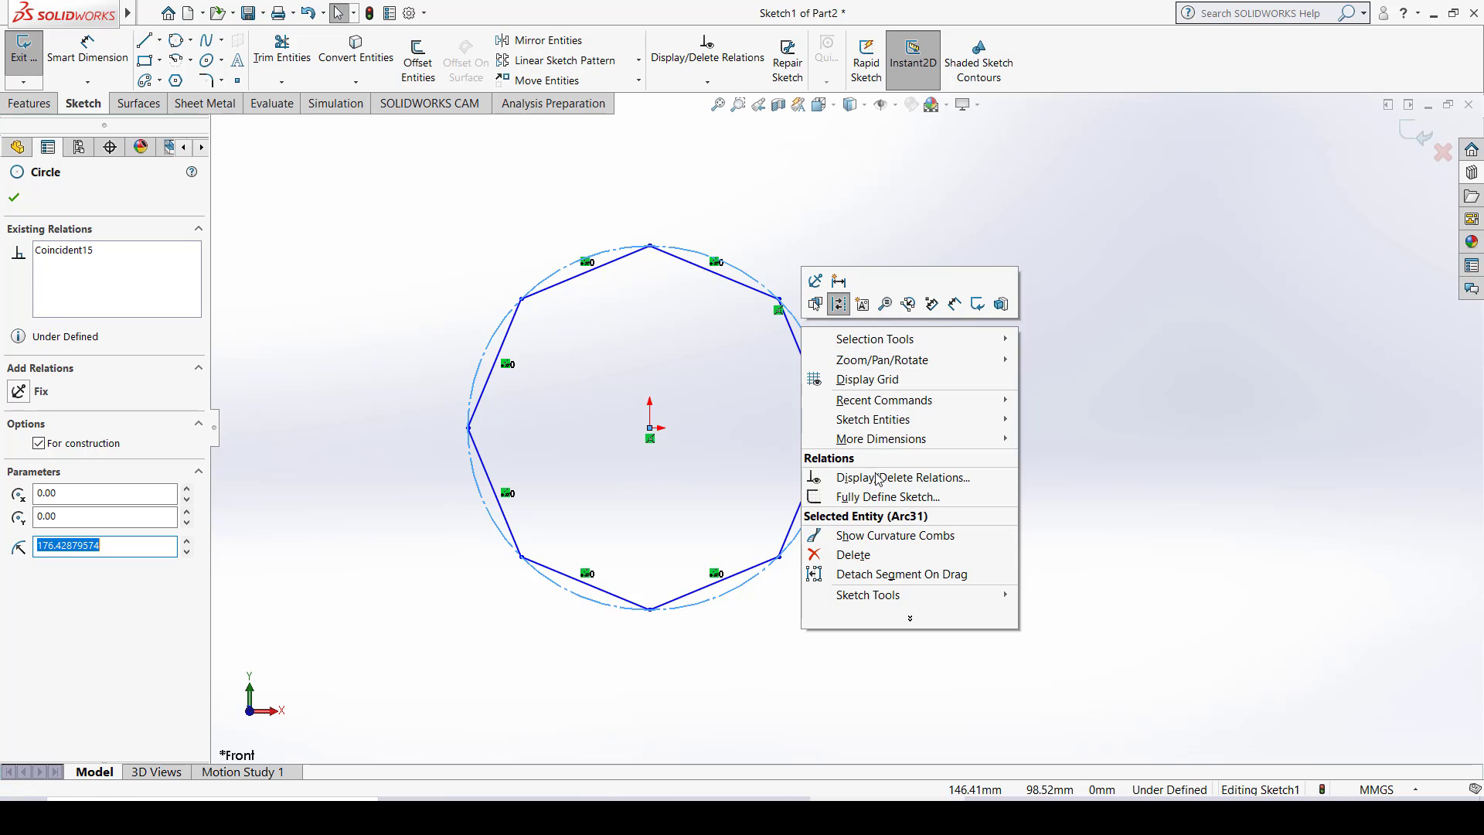
click(1245, 193)
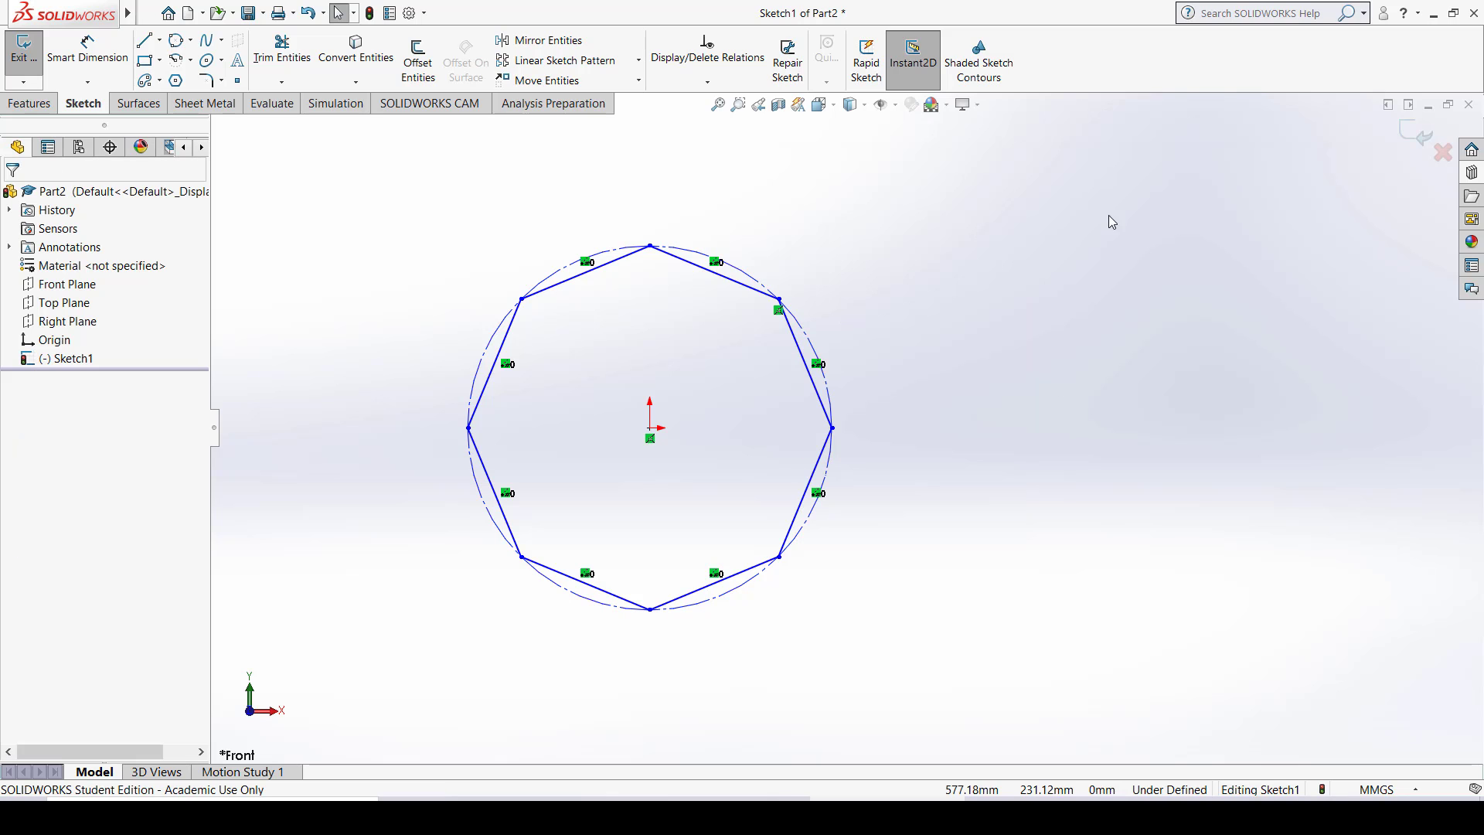
click(756, 287)
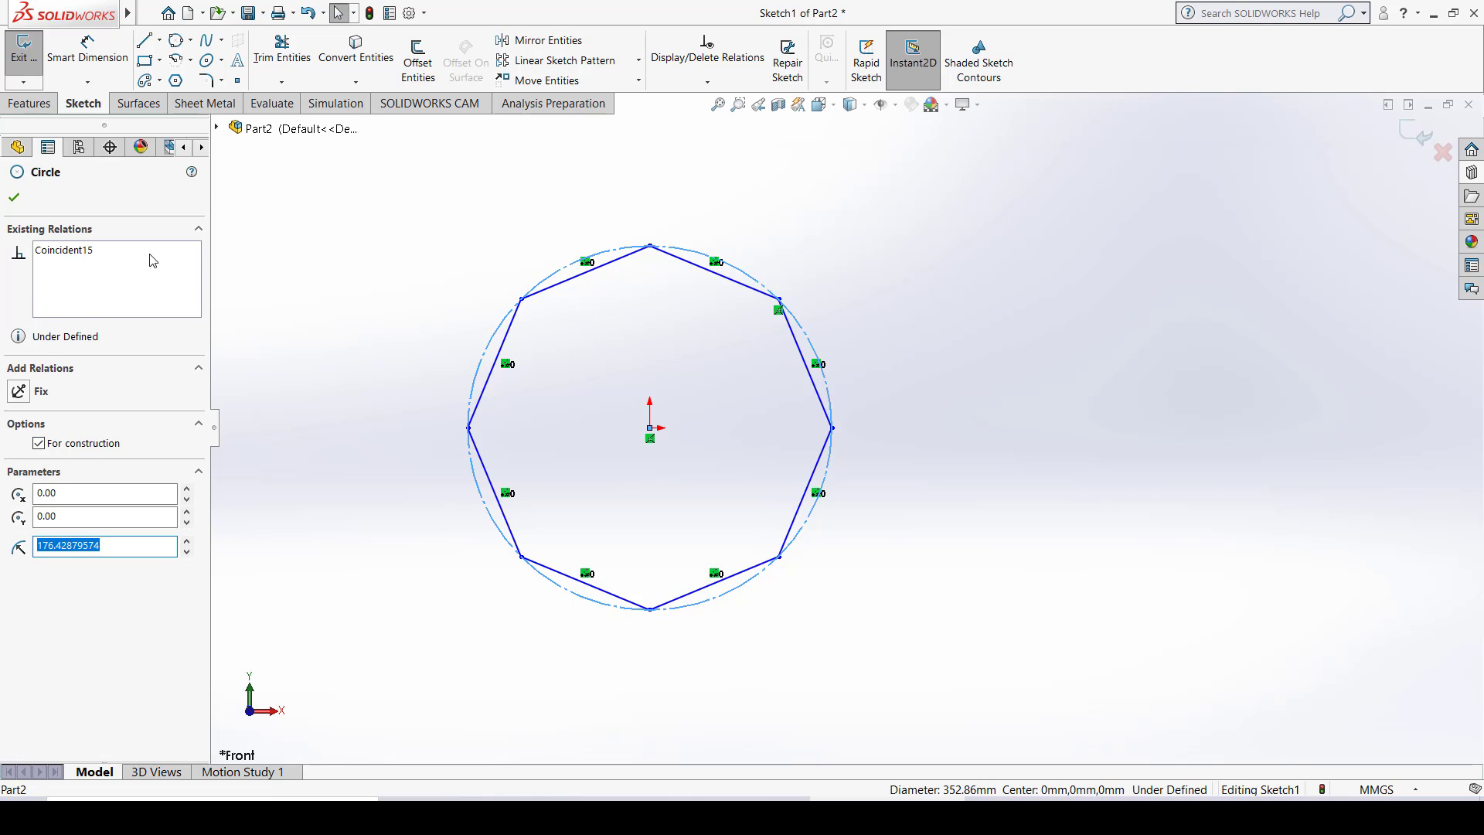
click(1031, 336)
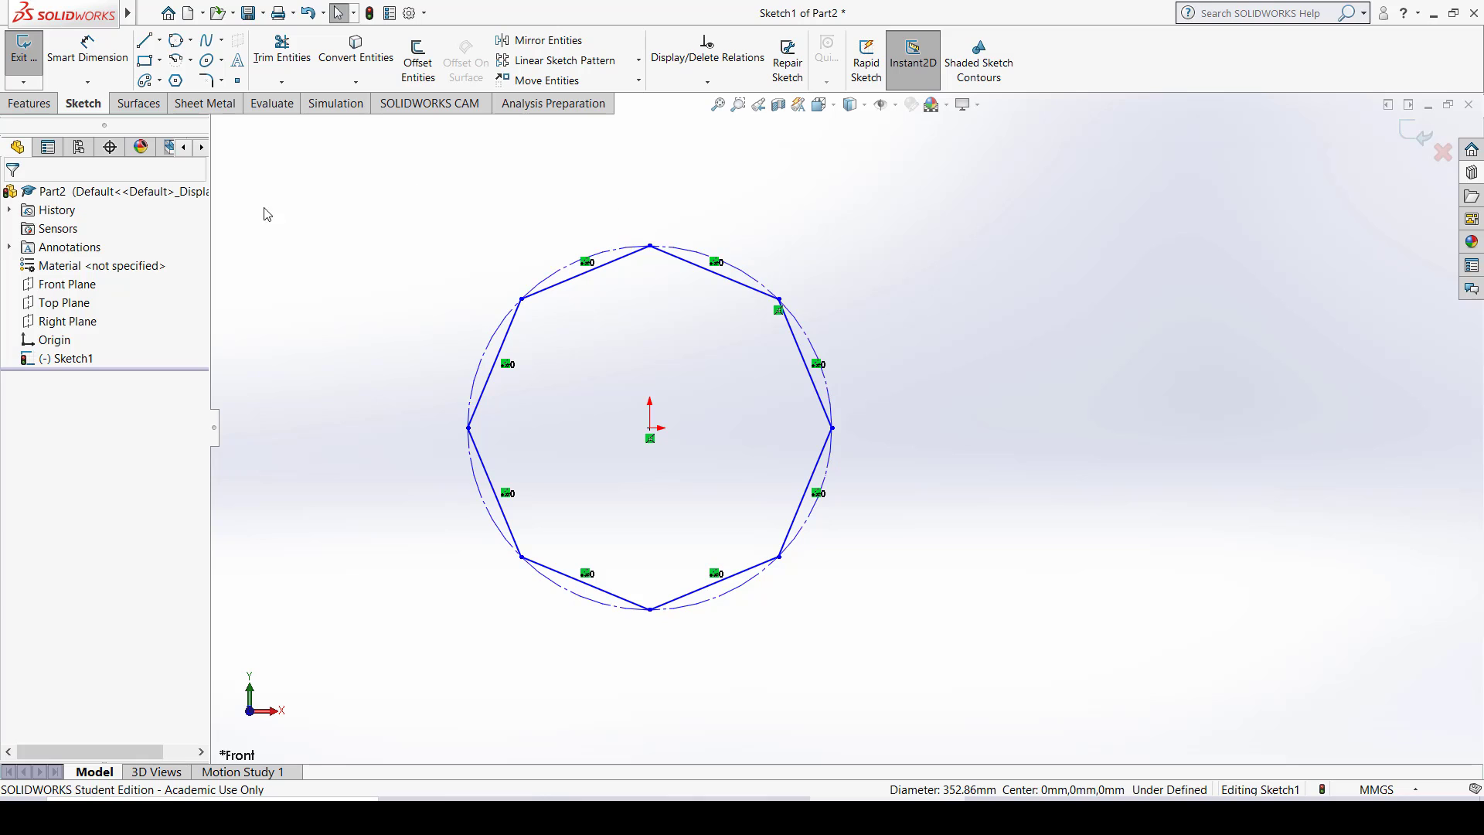
click(574, 267)
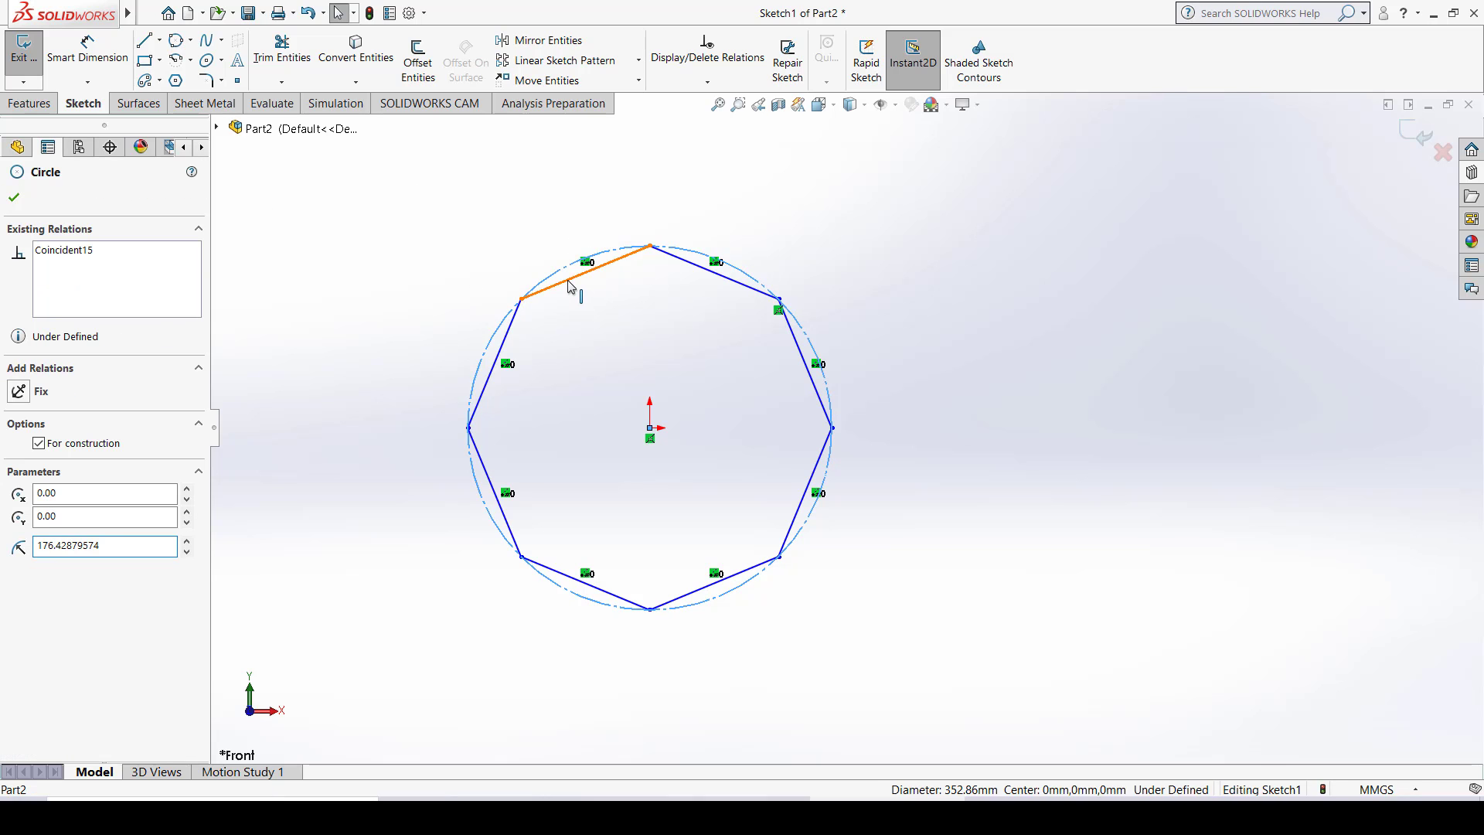
click(569, 287)
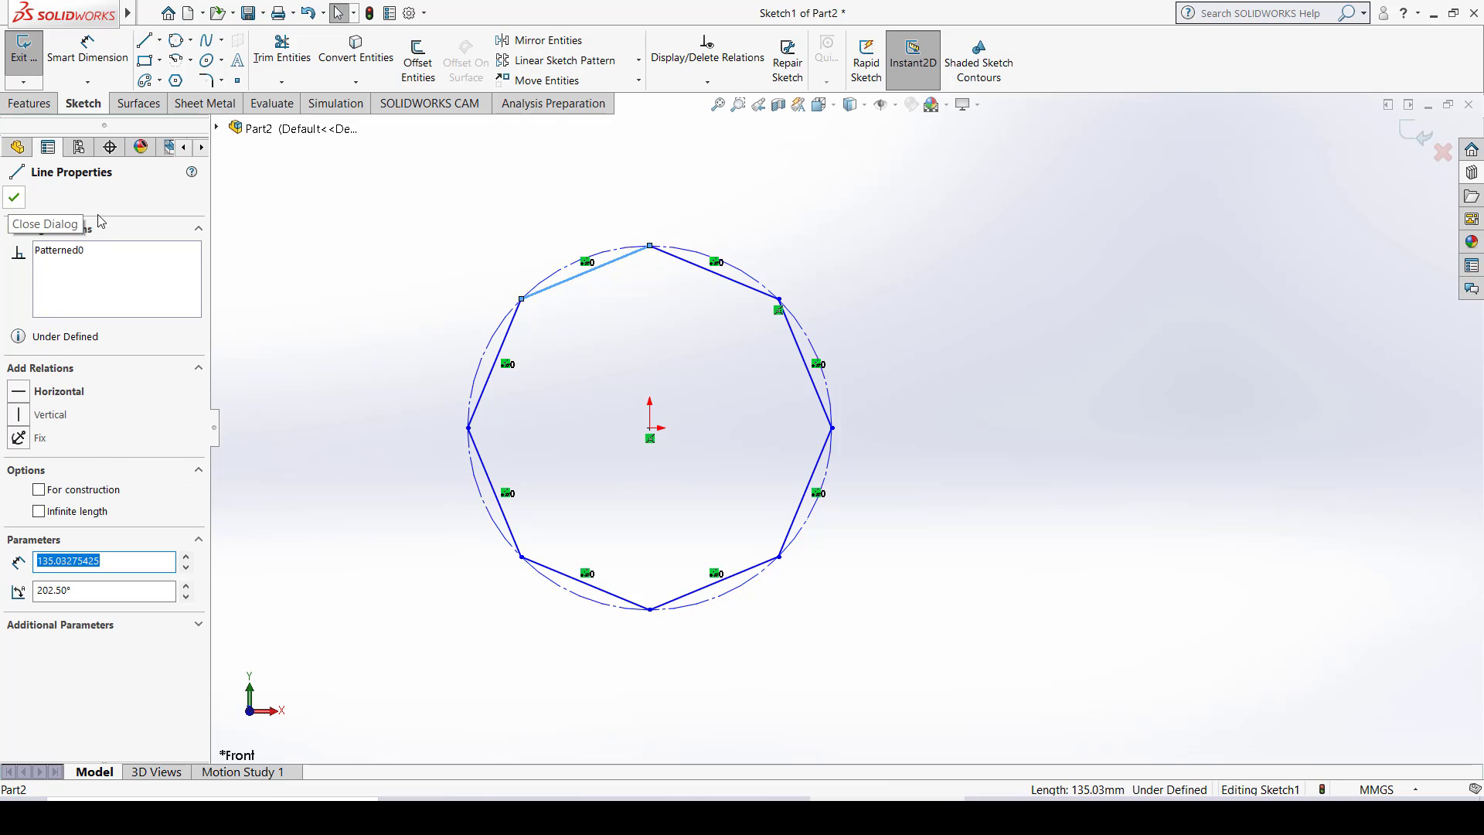
click(13, 199)
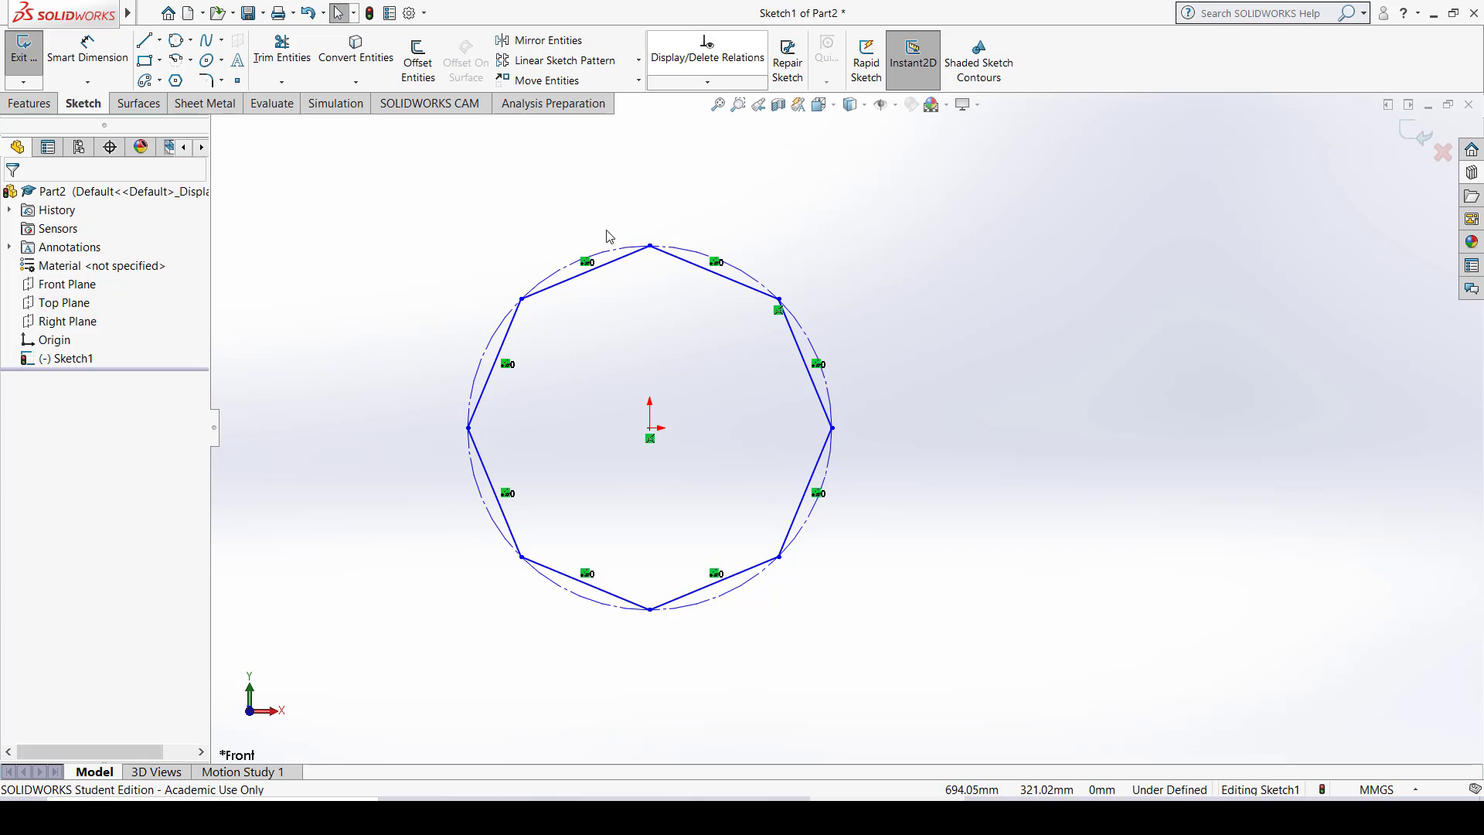
Step: Dimension the octagon's circumscribed construction circle to a diameter of 350 mm
click(54, 68)
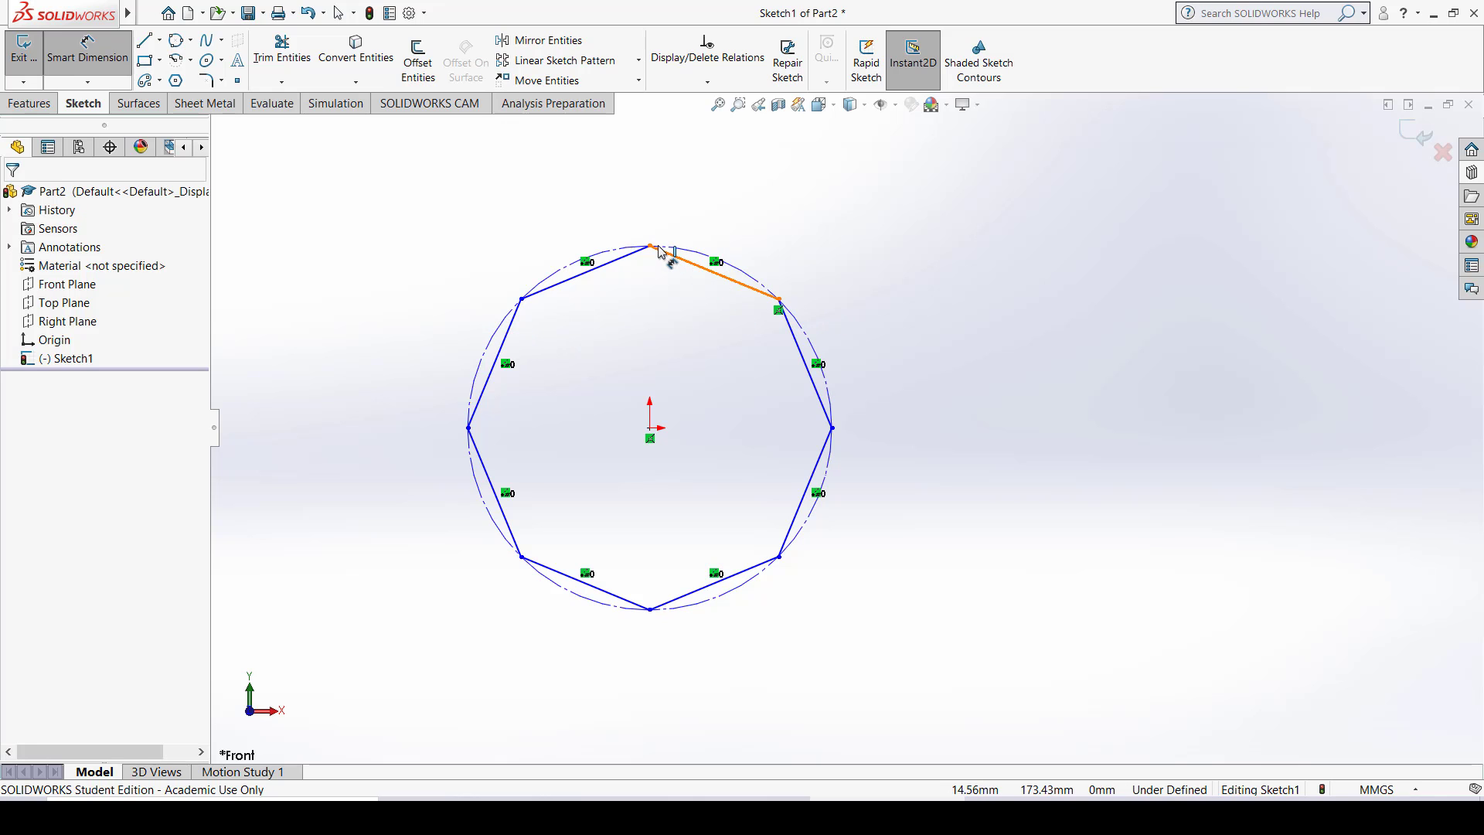
click(801, 333)
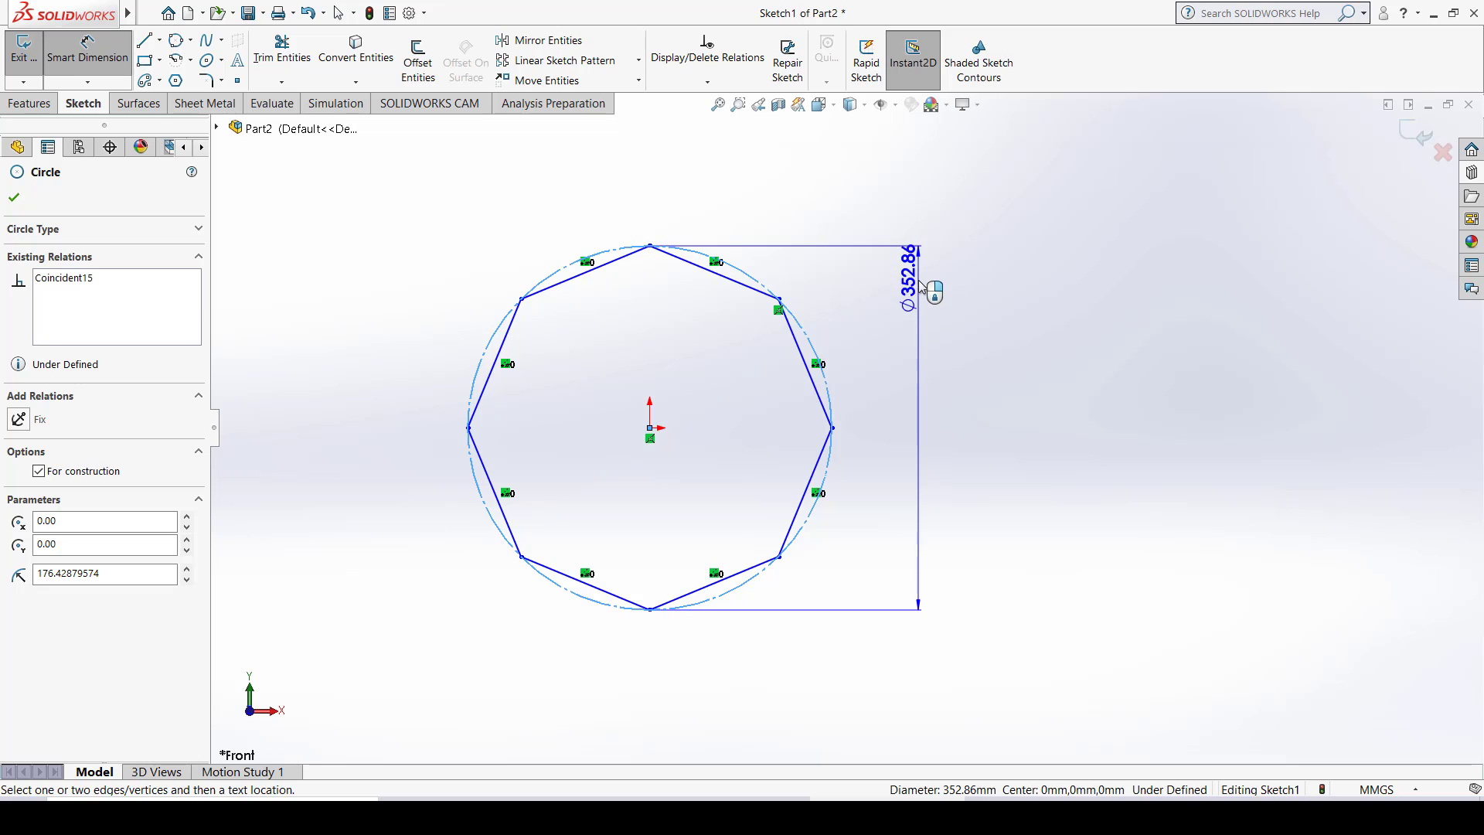
click(875, 238)
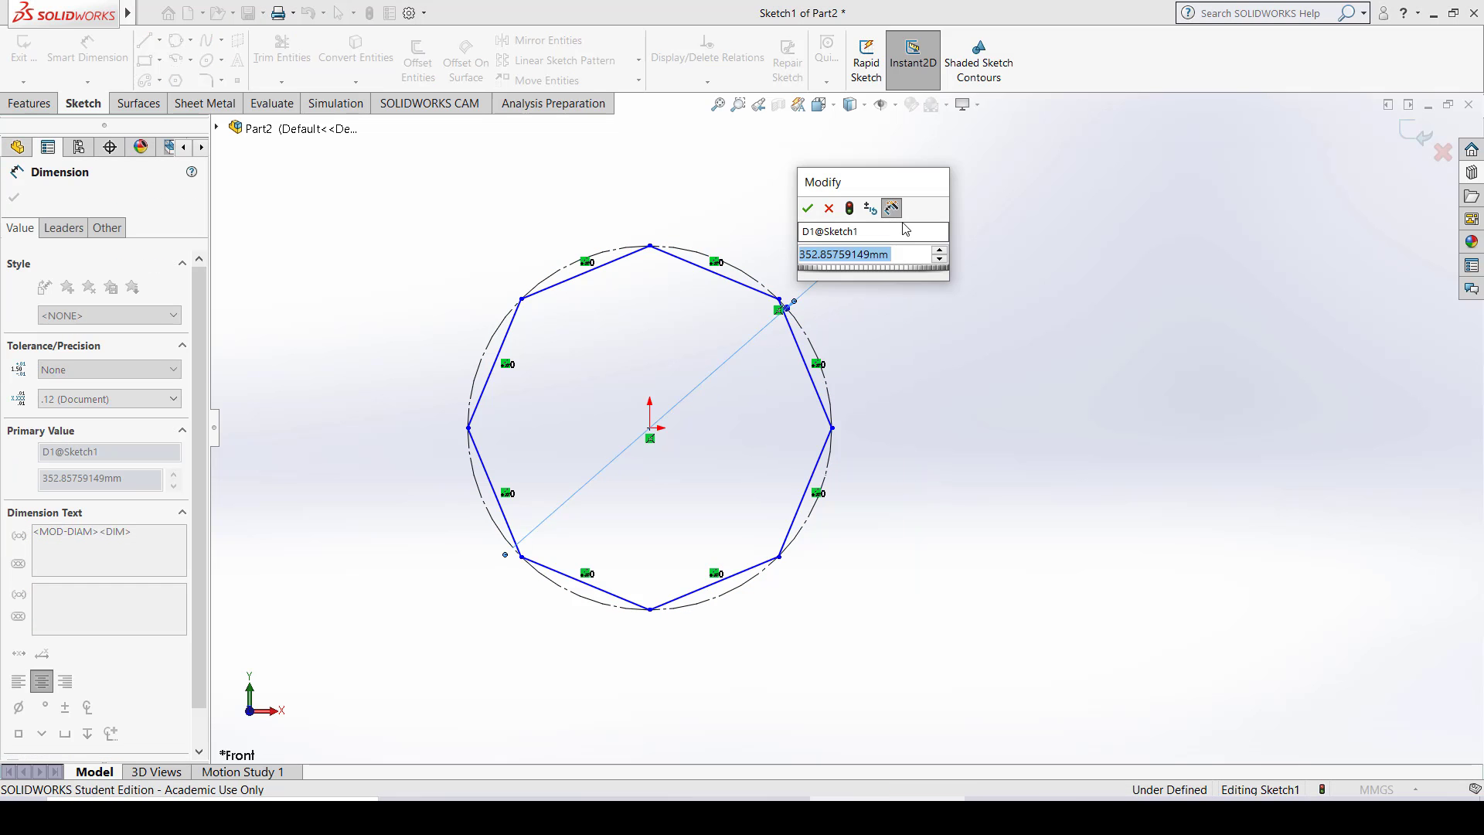
text(3520)
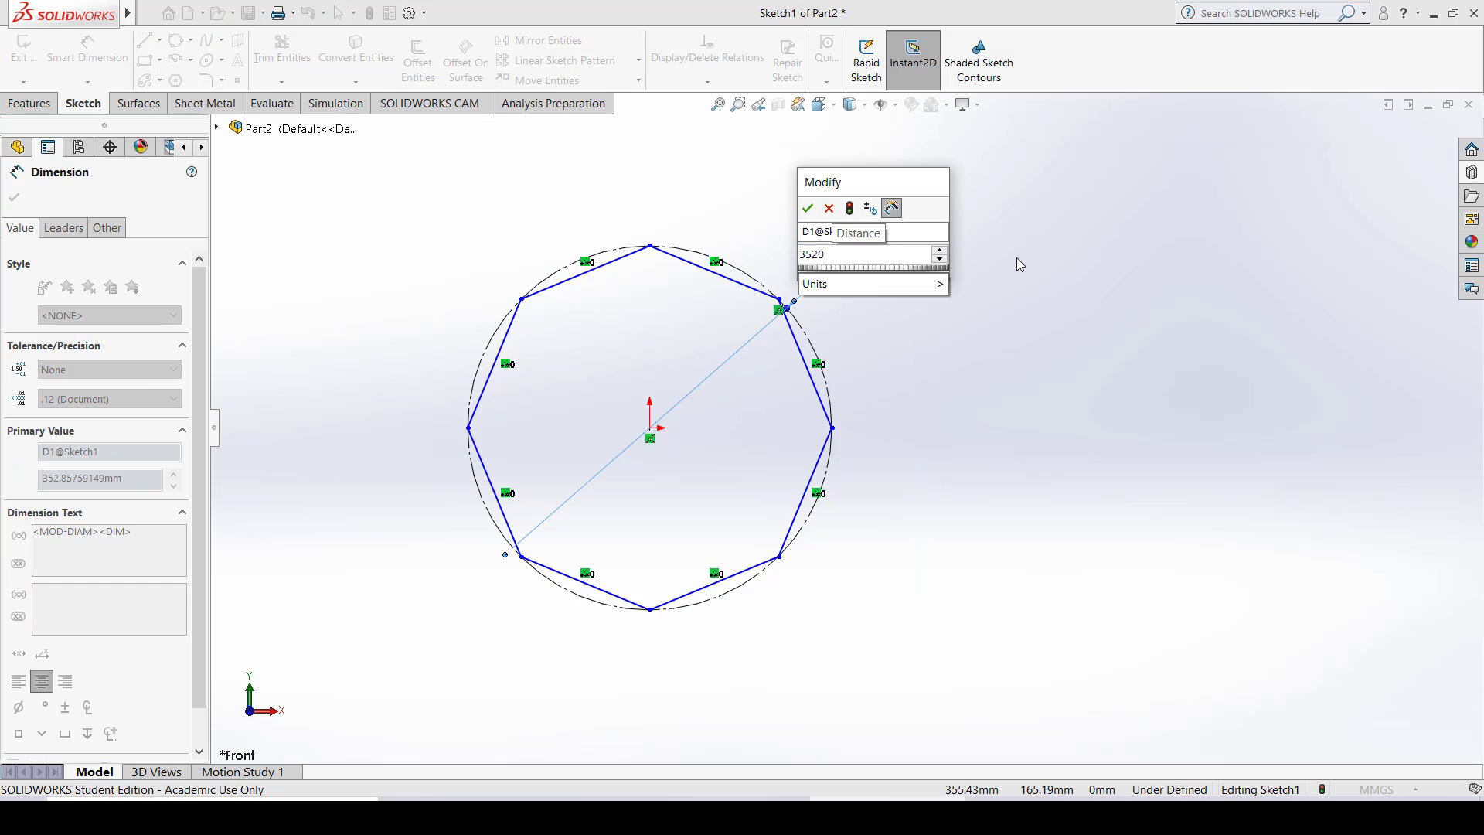
key(BackSpace)
key(BackSpace)
text(0)
key(Return)
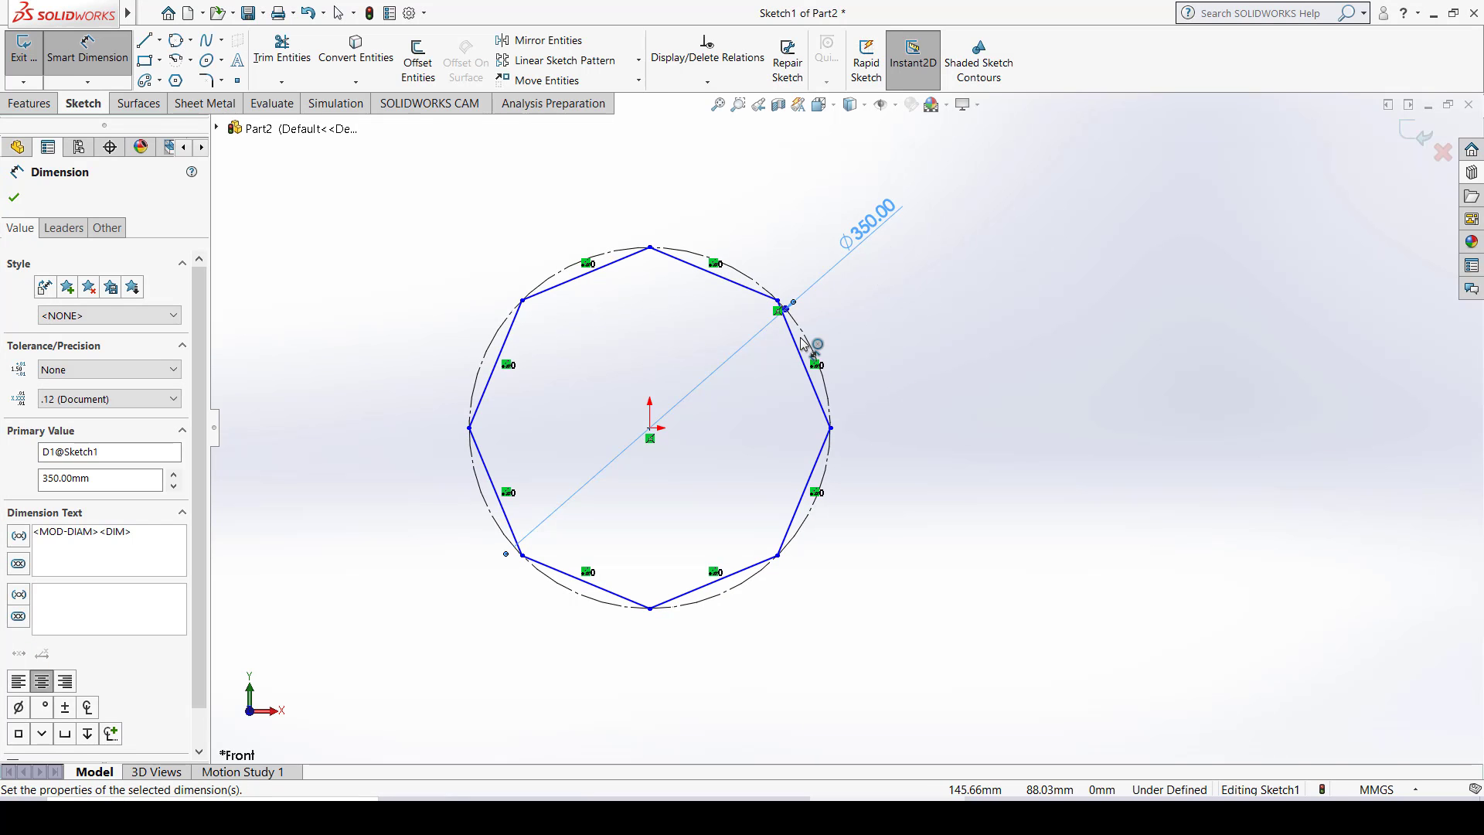
Step: Add a 120 mm vertical dimension to the octagon's upper-left side
click(476, 422)
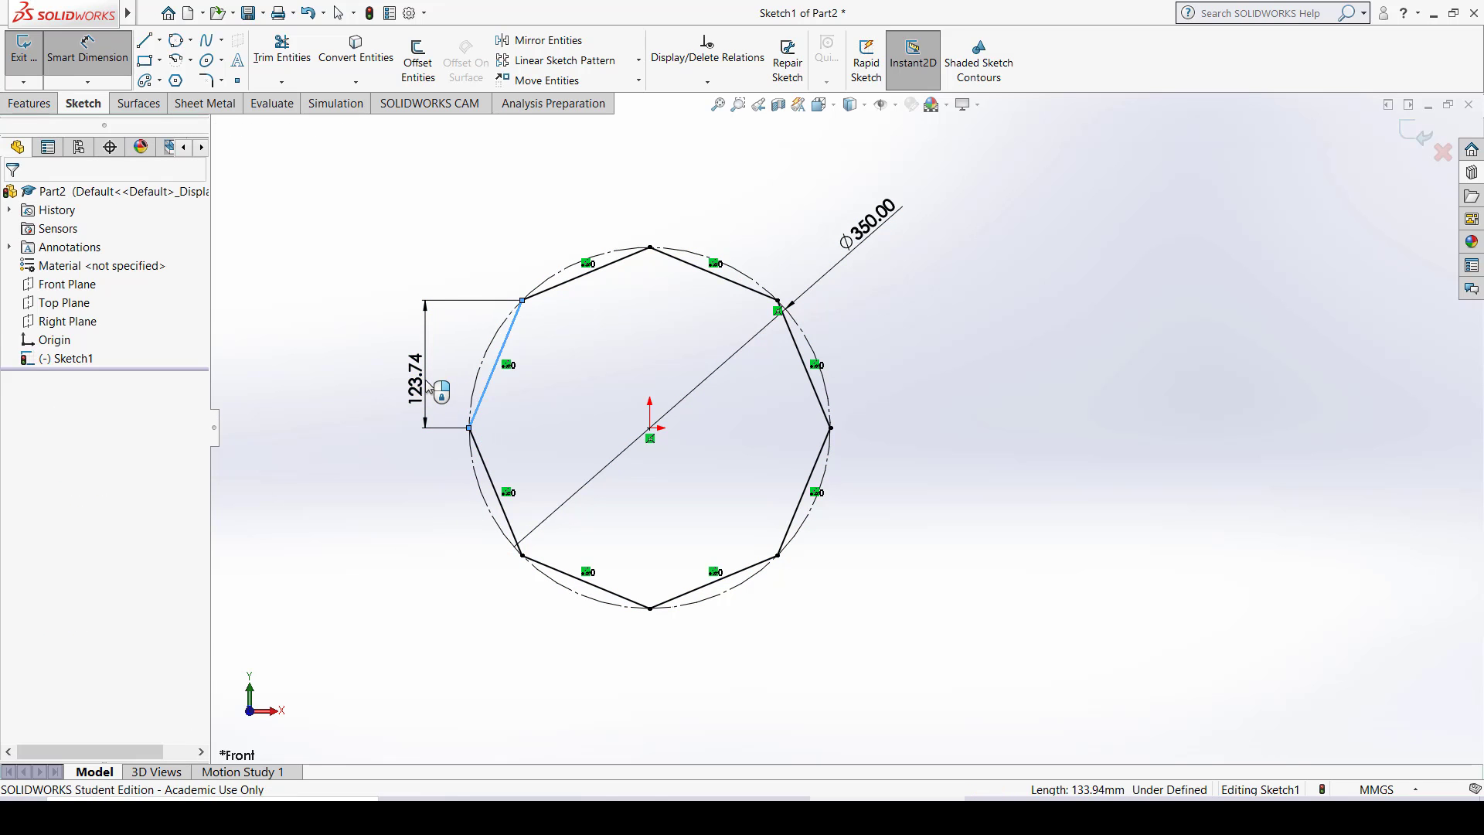
click(427, 386)
text(120)
key(Return)
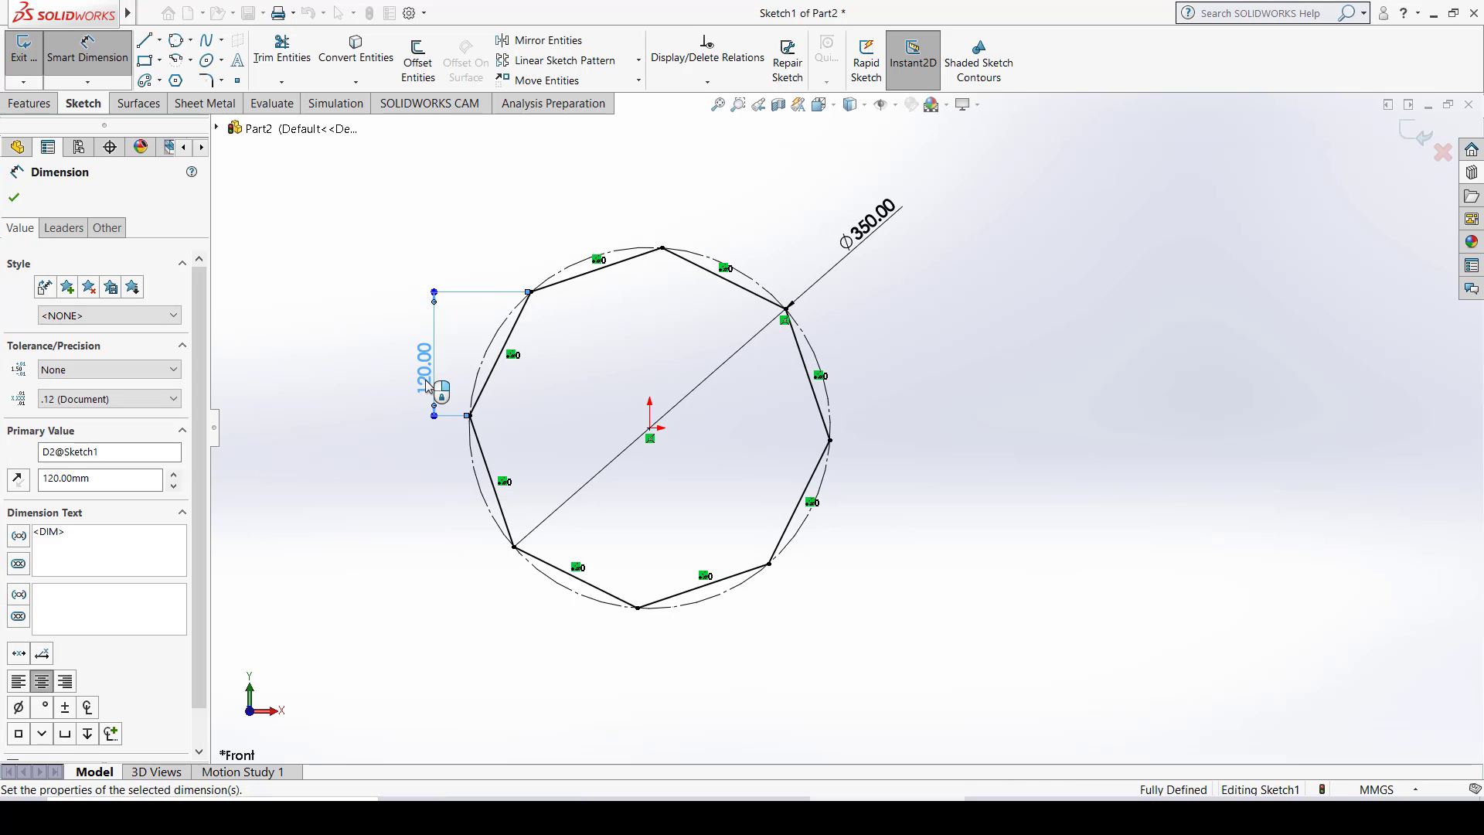
key(Escape)
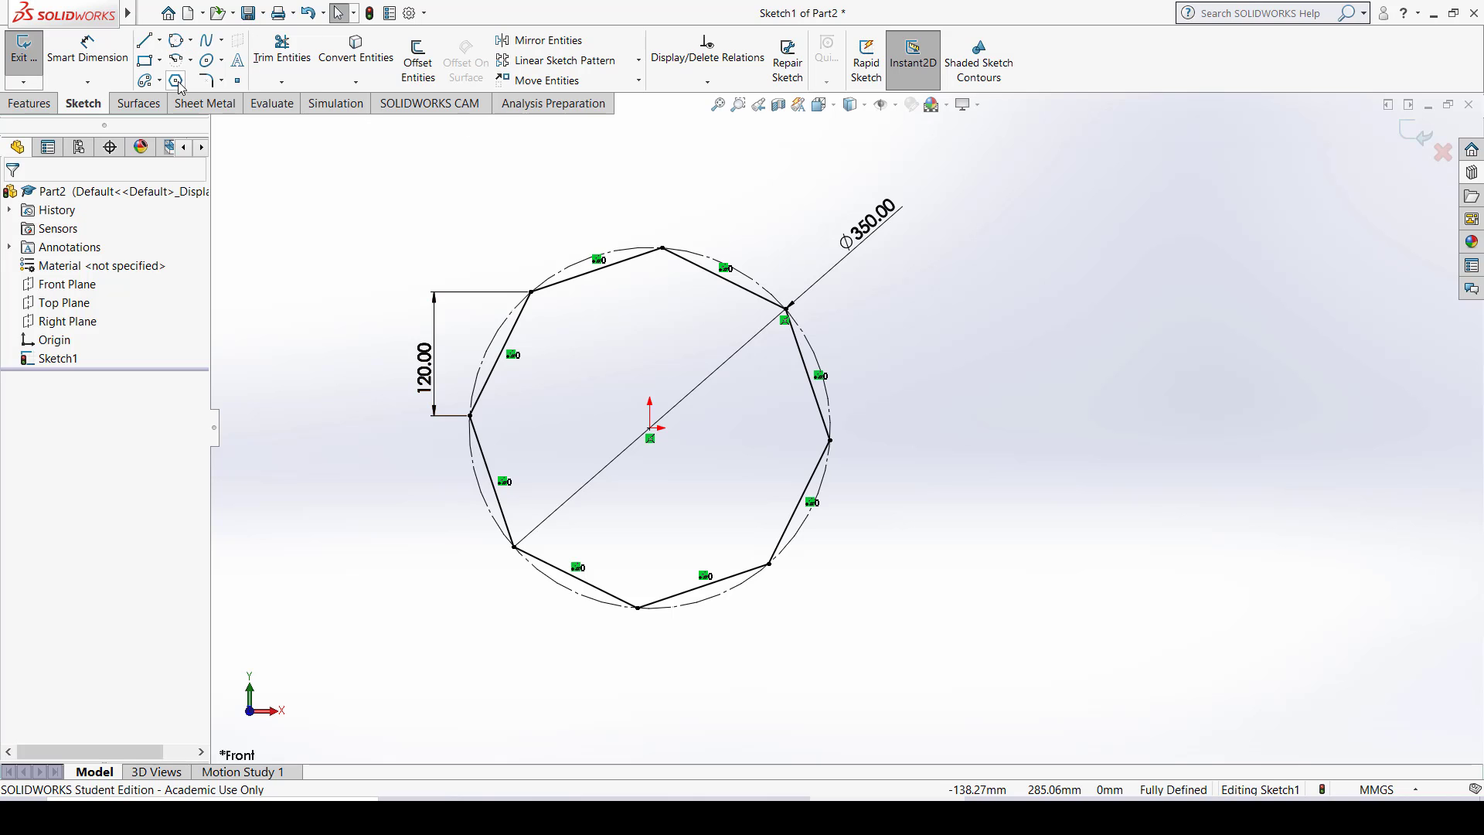
Step: Draw a 12-sided polygon centered about 405 mm right of the origin, with an inscribed circle about 250 mm in diameter
drag(53, 299, 2, 297)
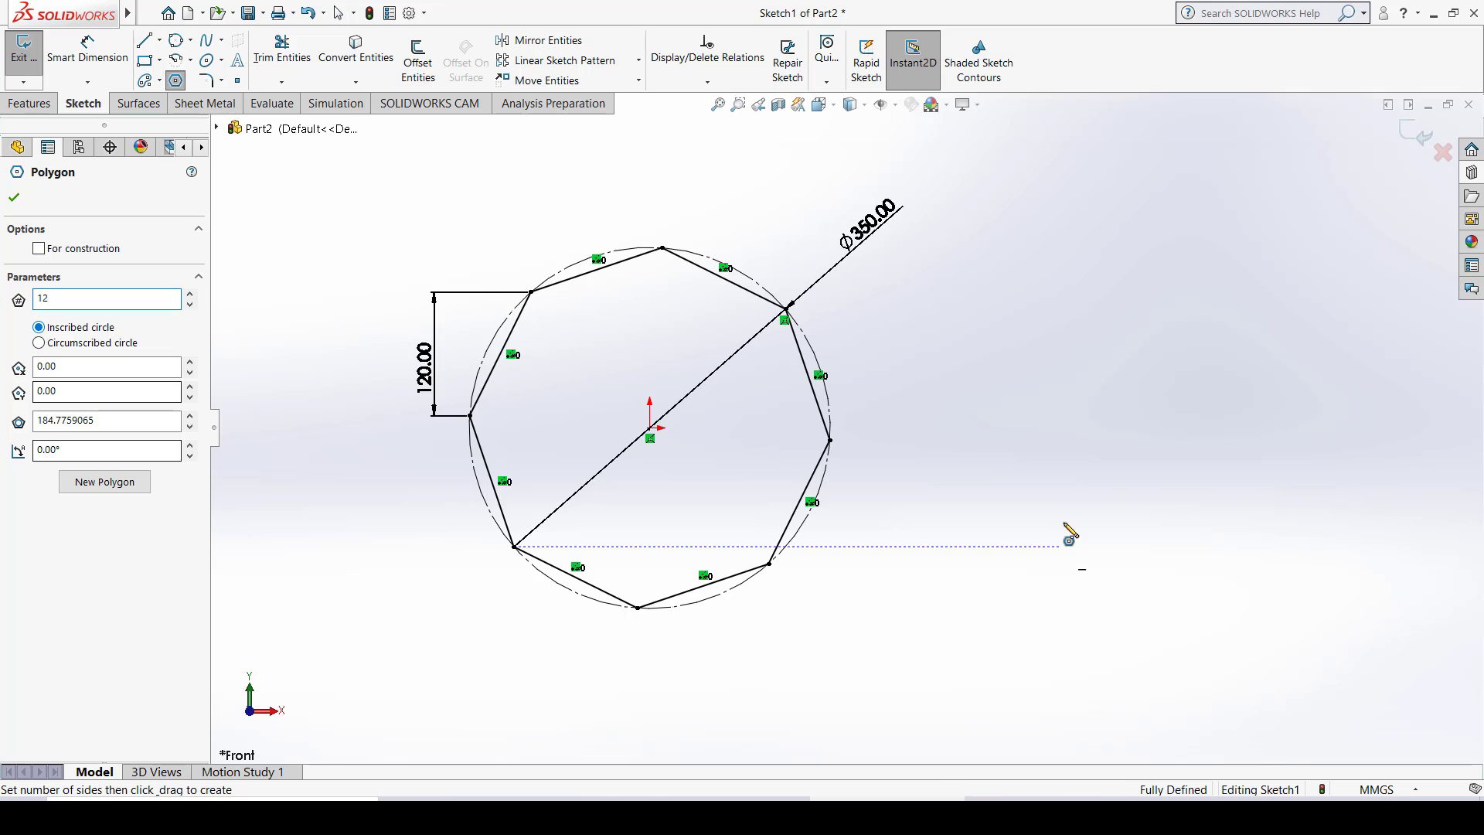
click(1067, 427)
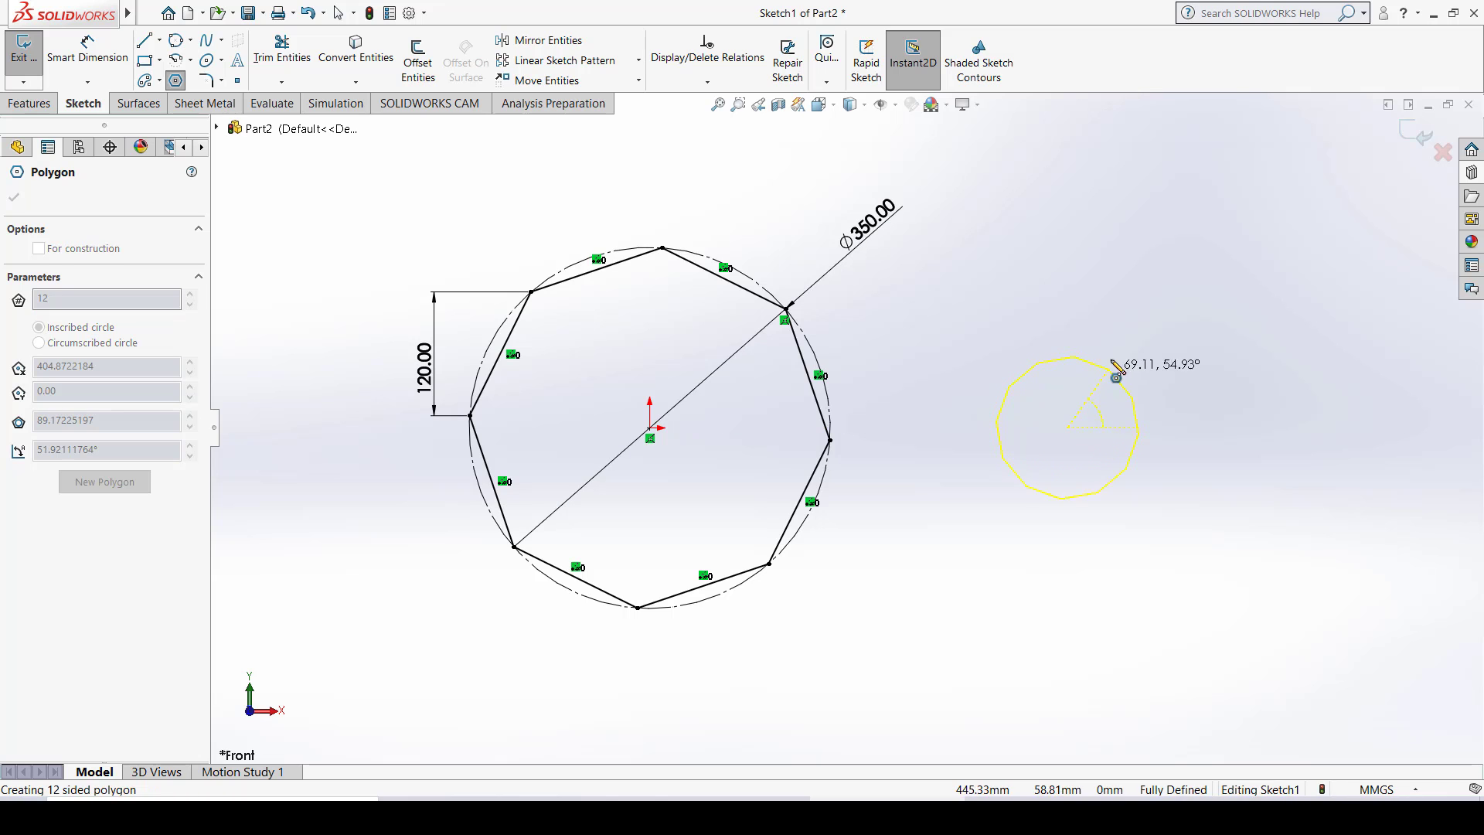
click(1116, 305)
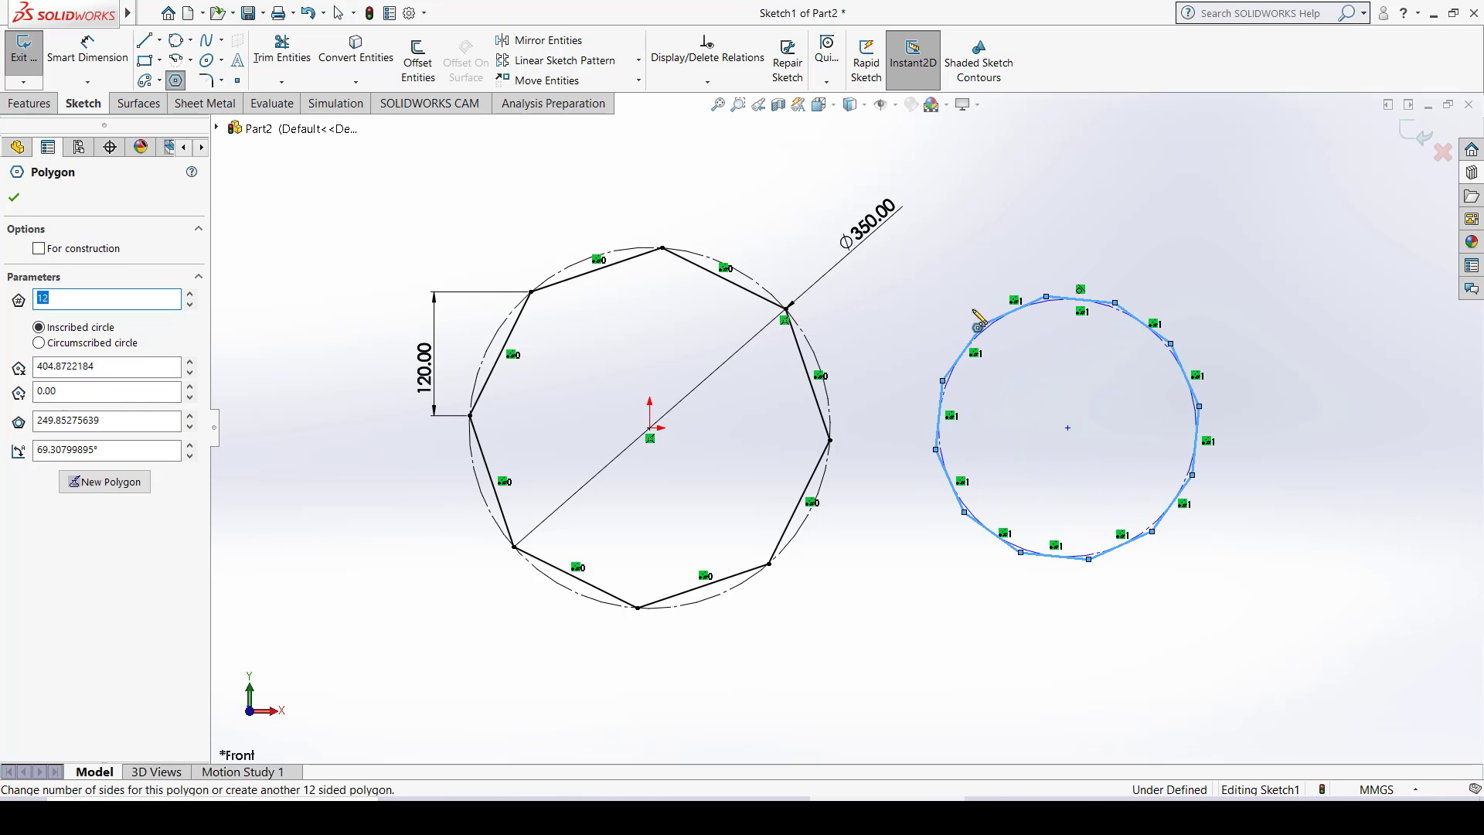
key(Escape)
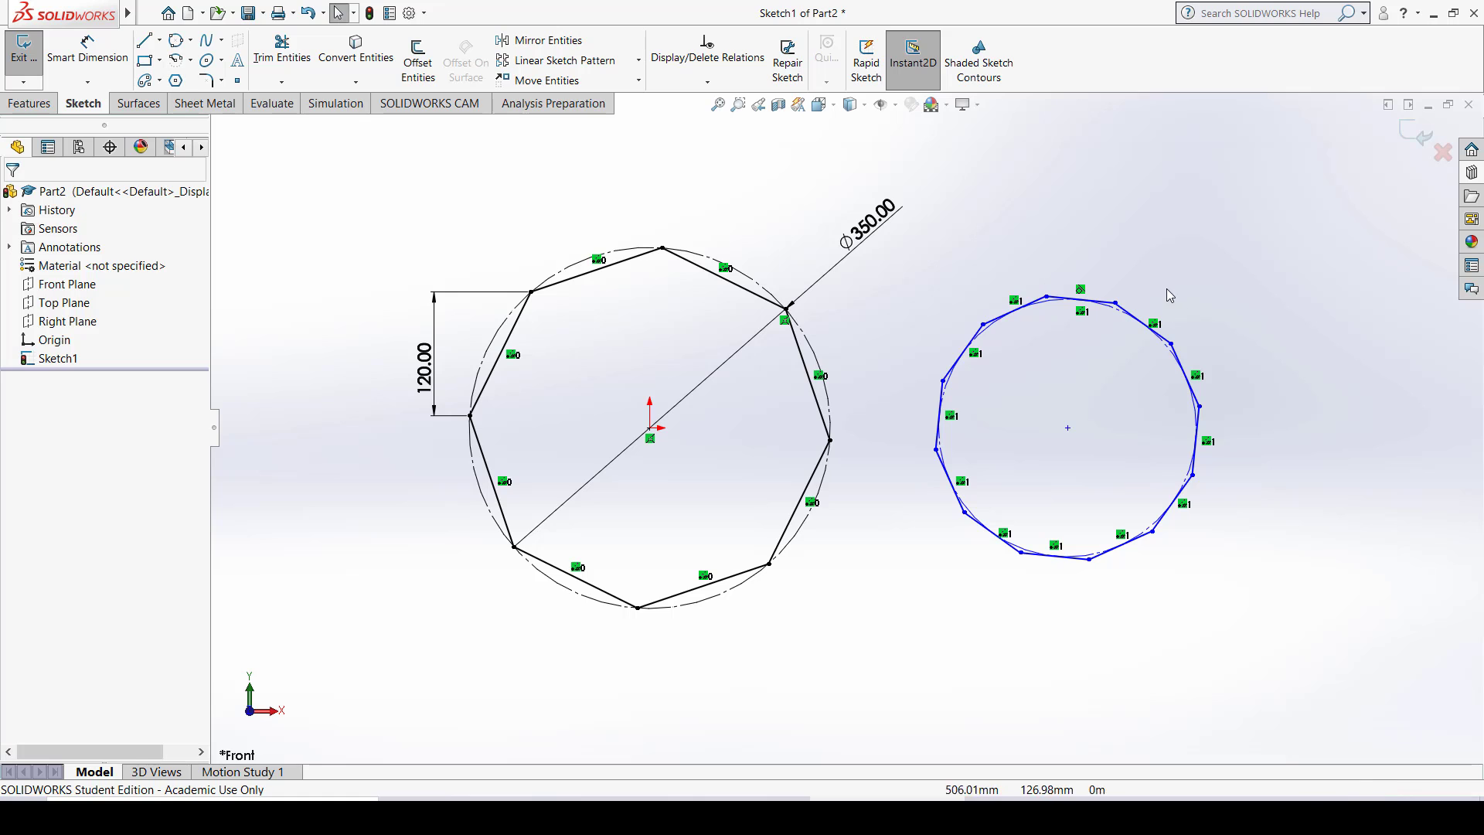
Step: Examine how the 12-sided polygon's inscribed construction circle touches its sides, and check the circle's relations
scroll(1050, 309, up, 3)
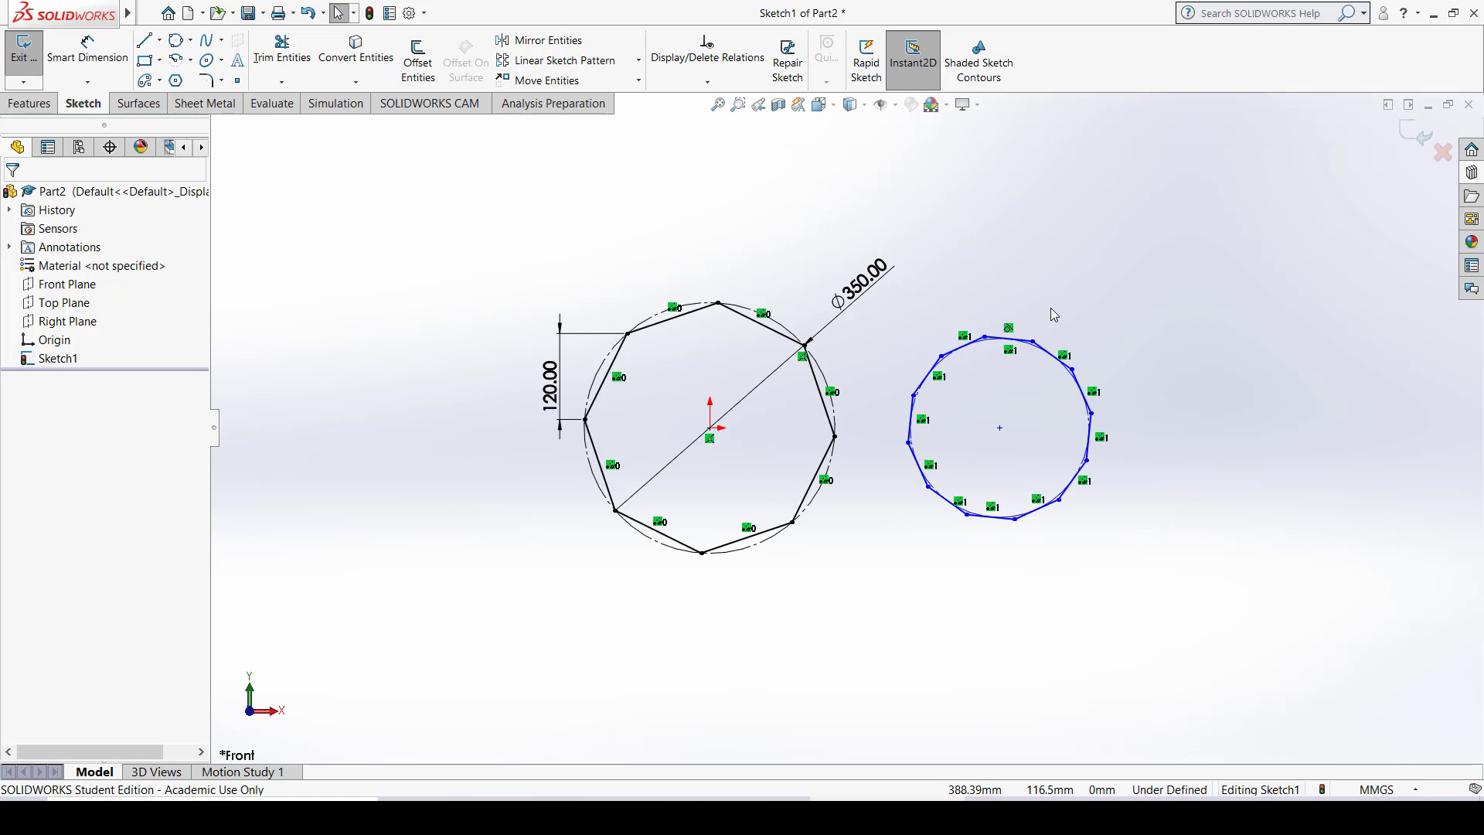
scroll(965, 332, down, 6)
scroll(912, 332, down, 5)
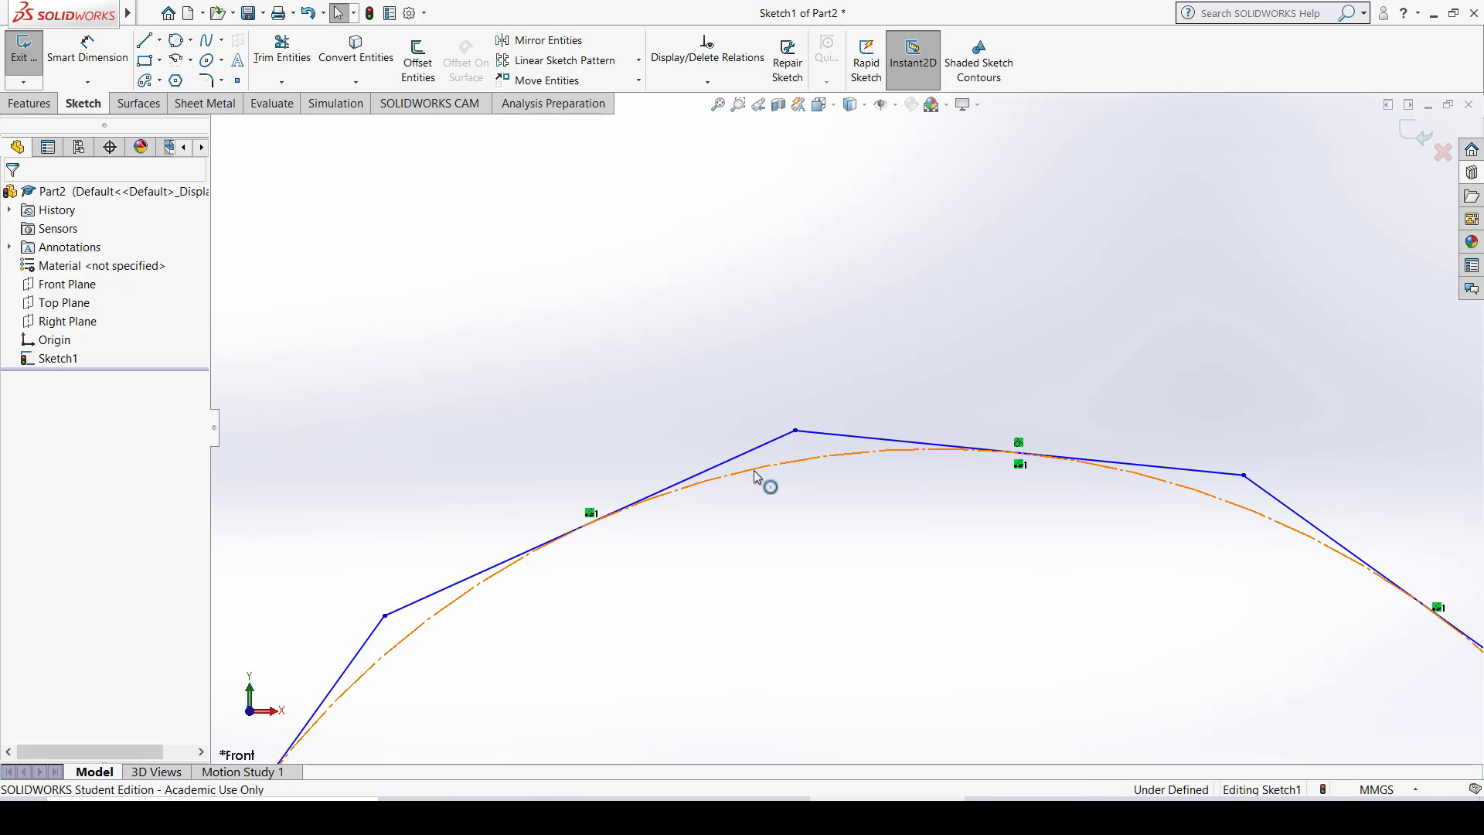
click(754, 472)
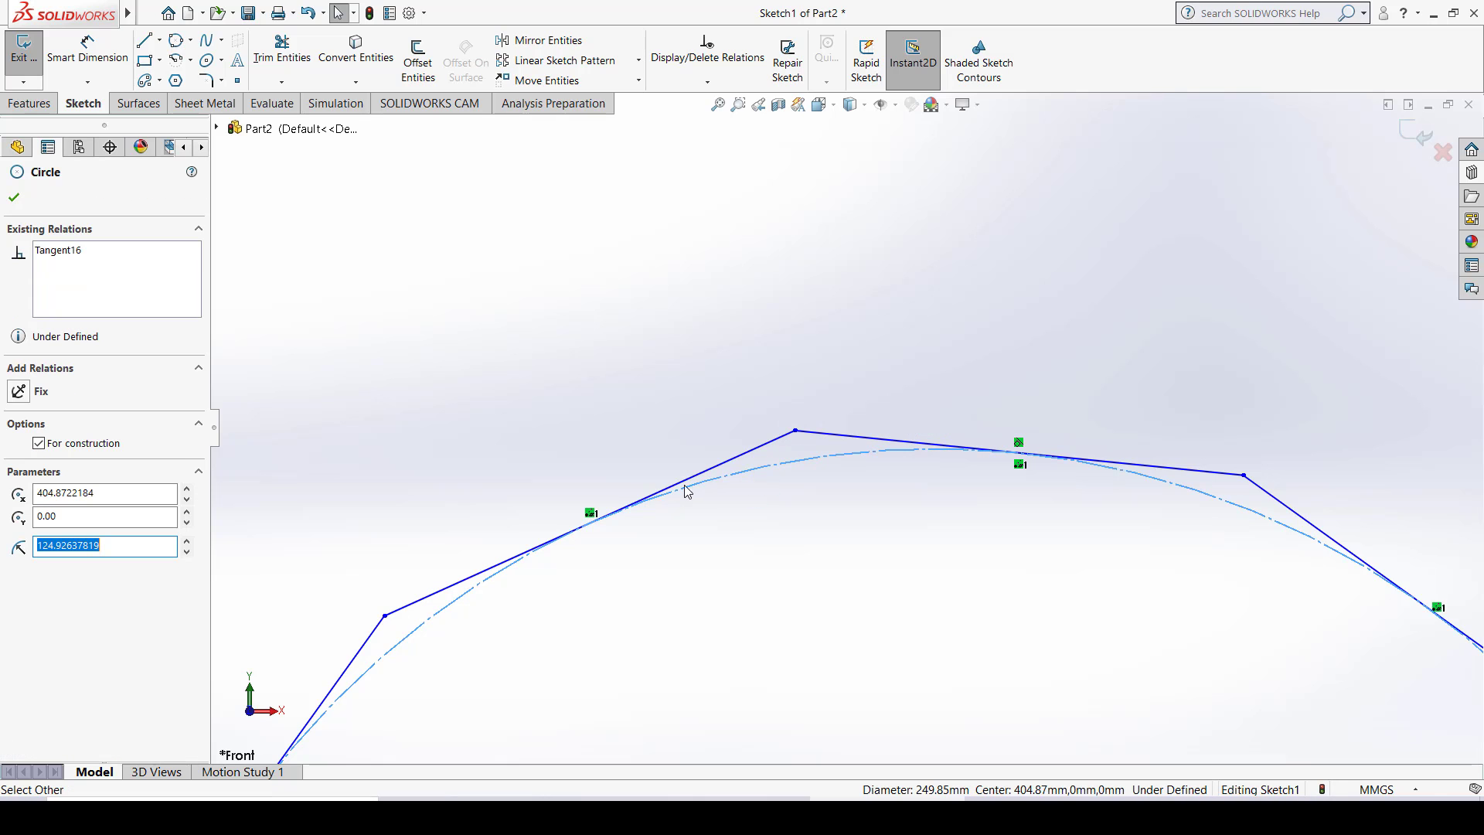
scroll(1051, 446, down, 3)
scroll(1051, 447, up, 5)
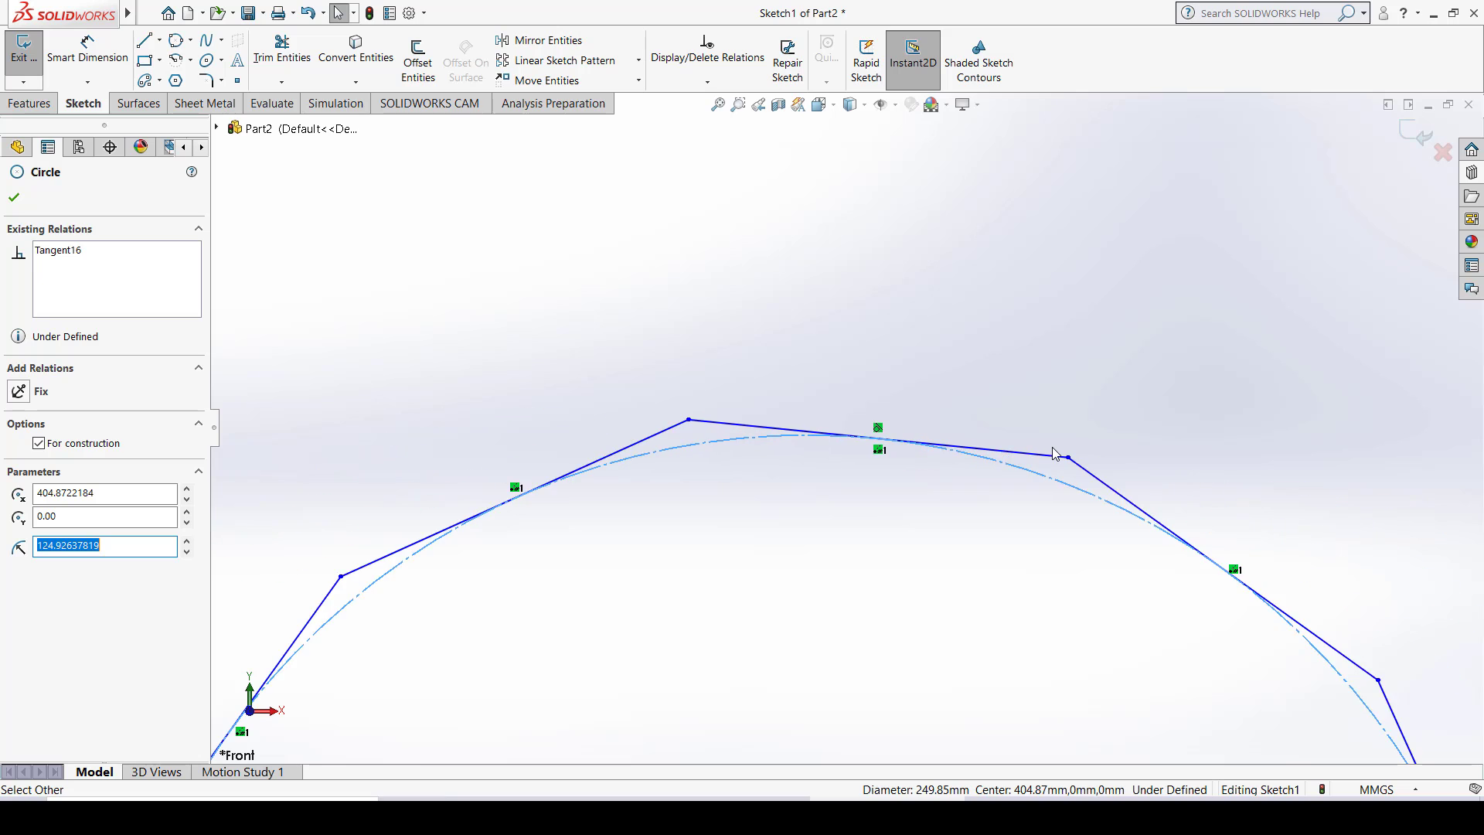
scroll(1051, 447, up, 5)
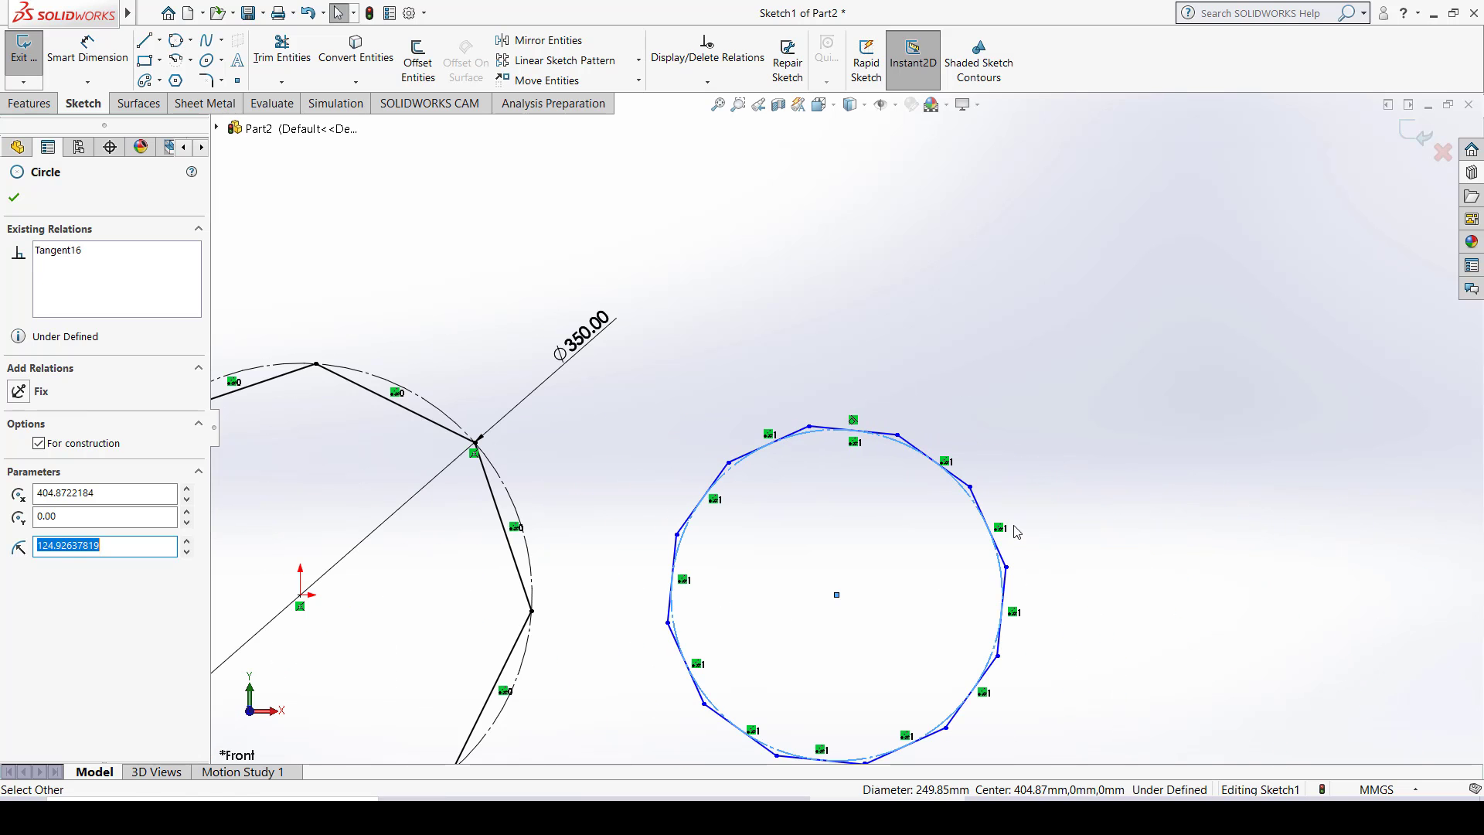
click(1036, 481)
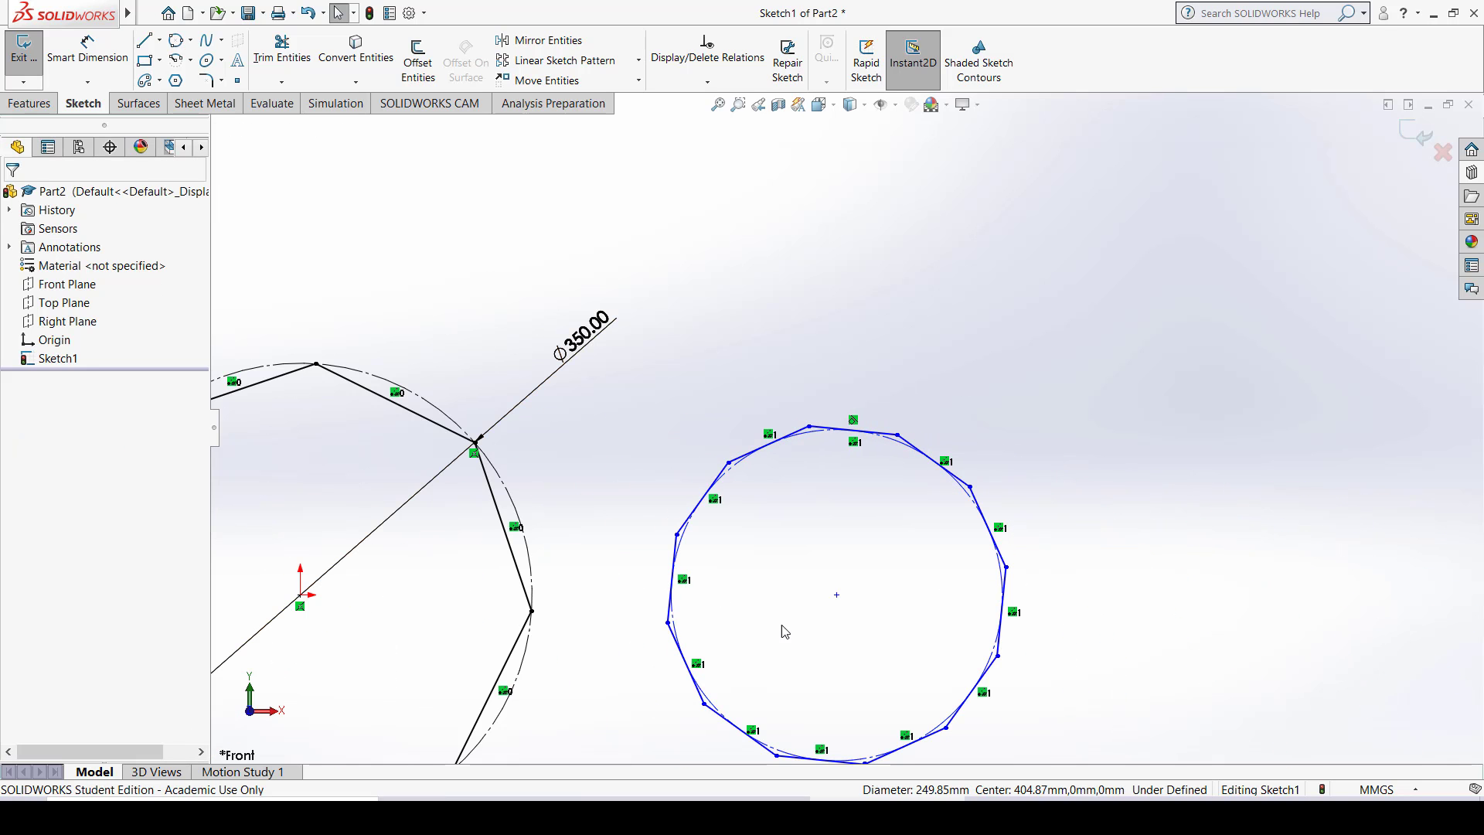
Step: Dimension the 12-sided polygon's inscribed circle to a diameter of 250 mm
click(87, 51)
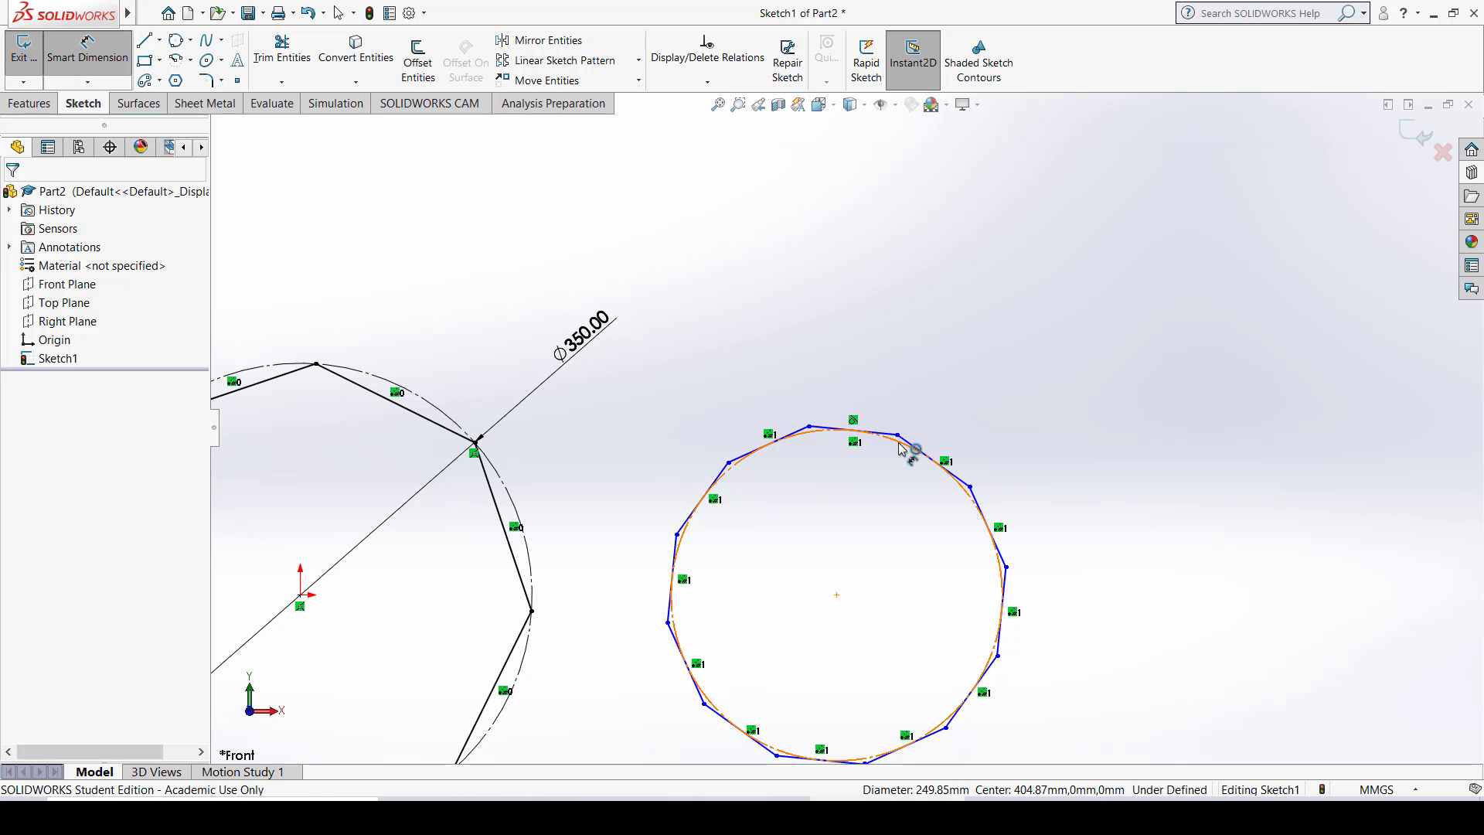
click(912, 451)
click(1018, 340)
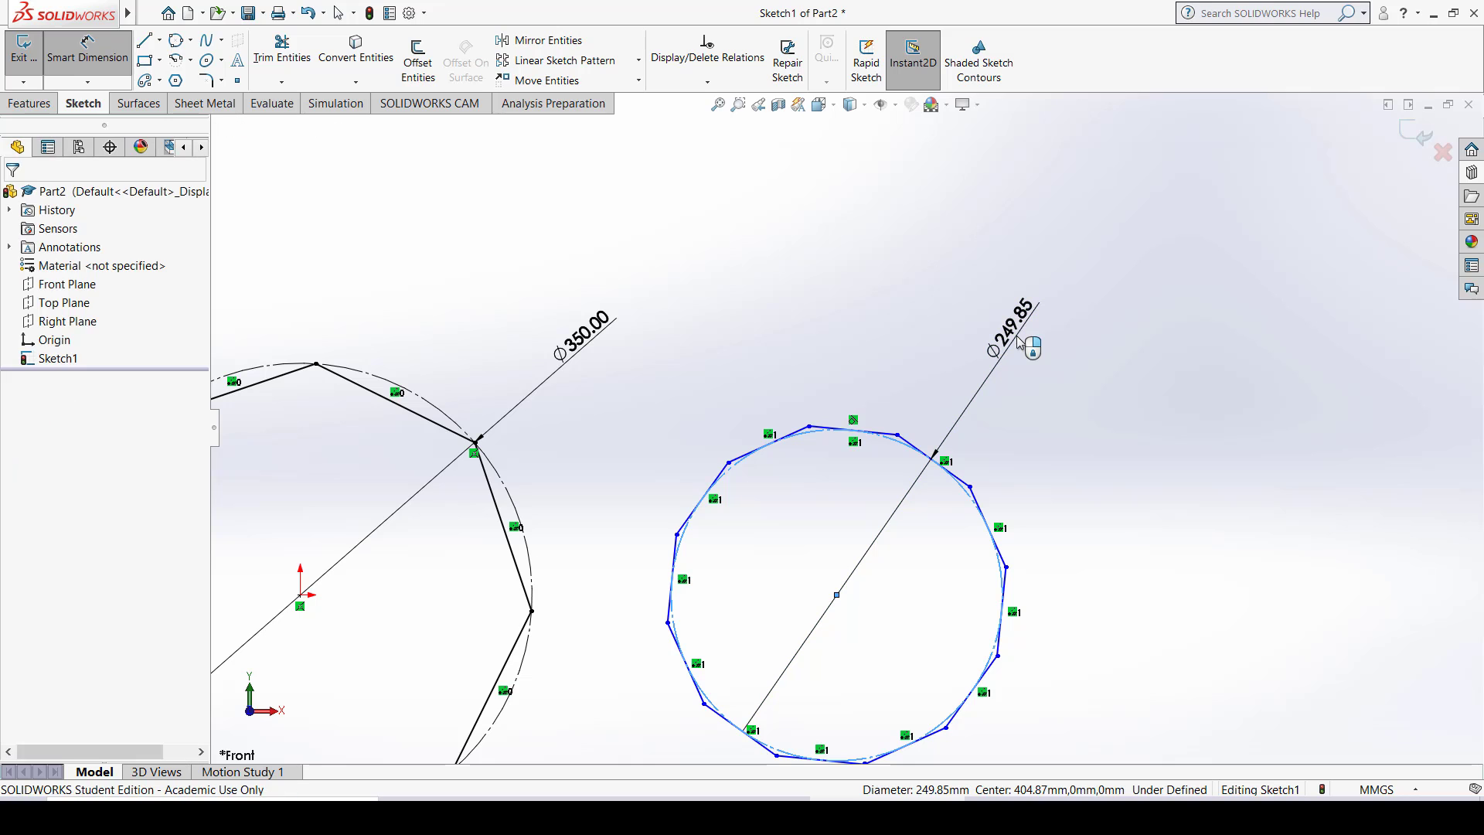
text(250)
key(Return)
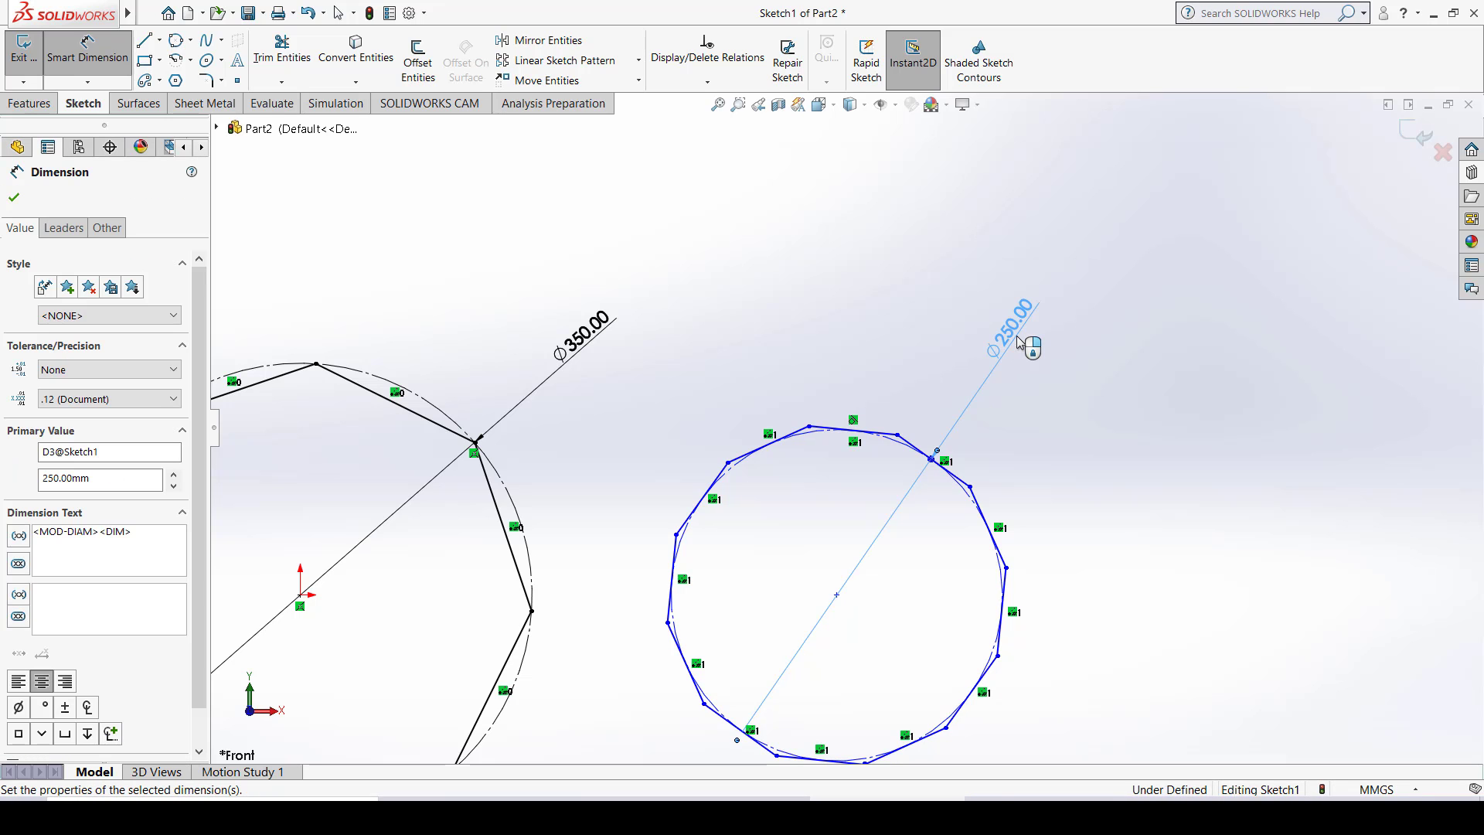
Step: Add a driven length dimension to the top side of the 12-sided polygon
click(890, 434)
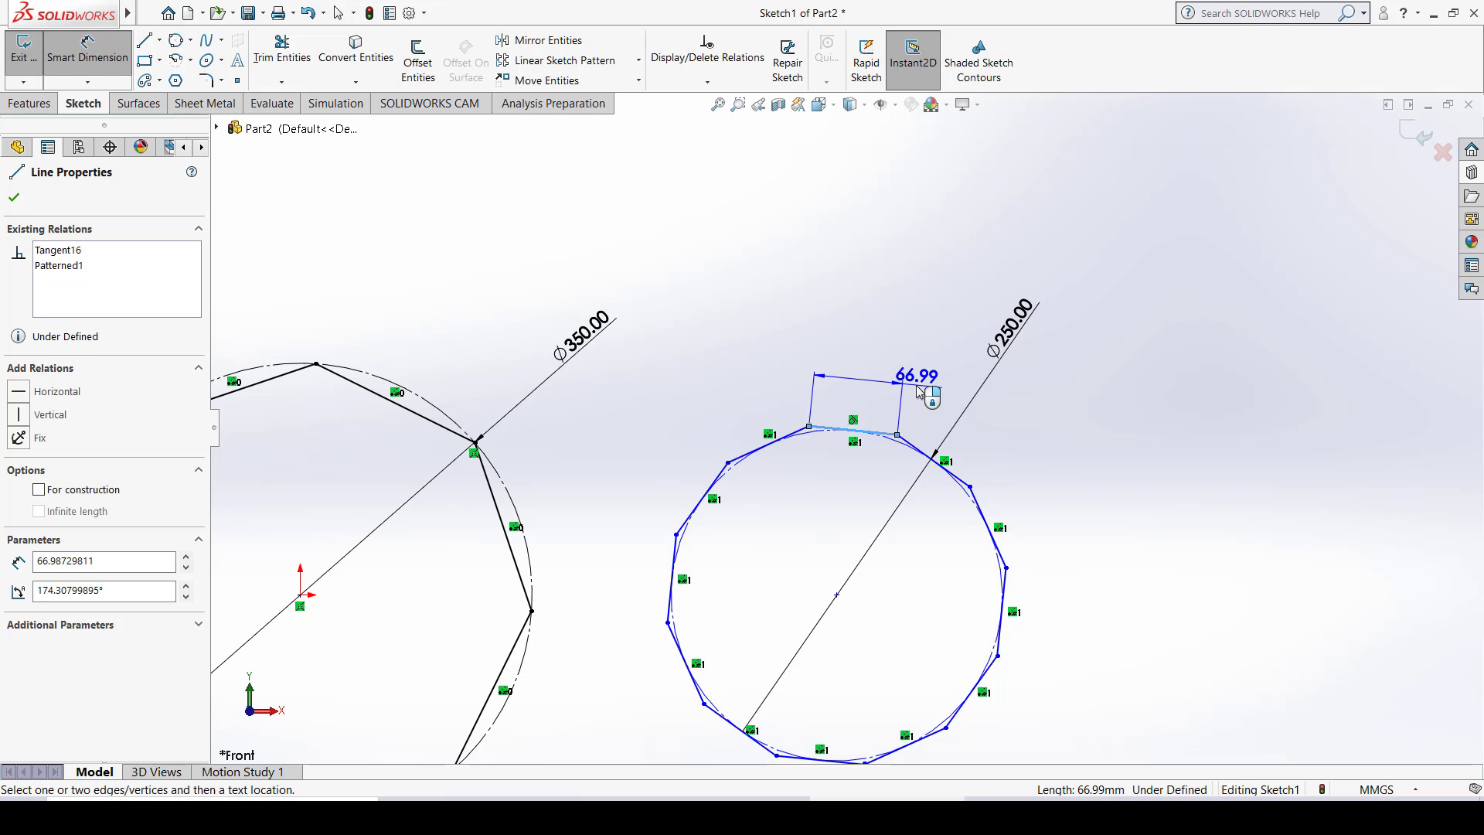
click(918, 390)
key(Return)
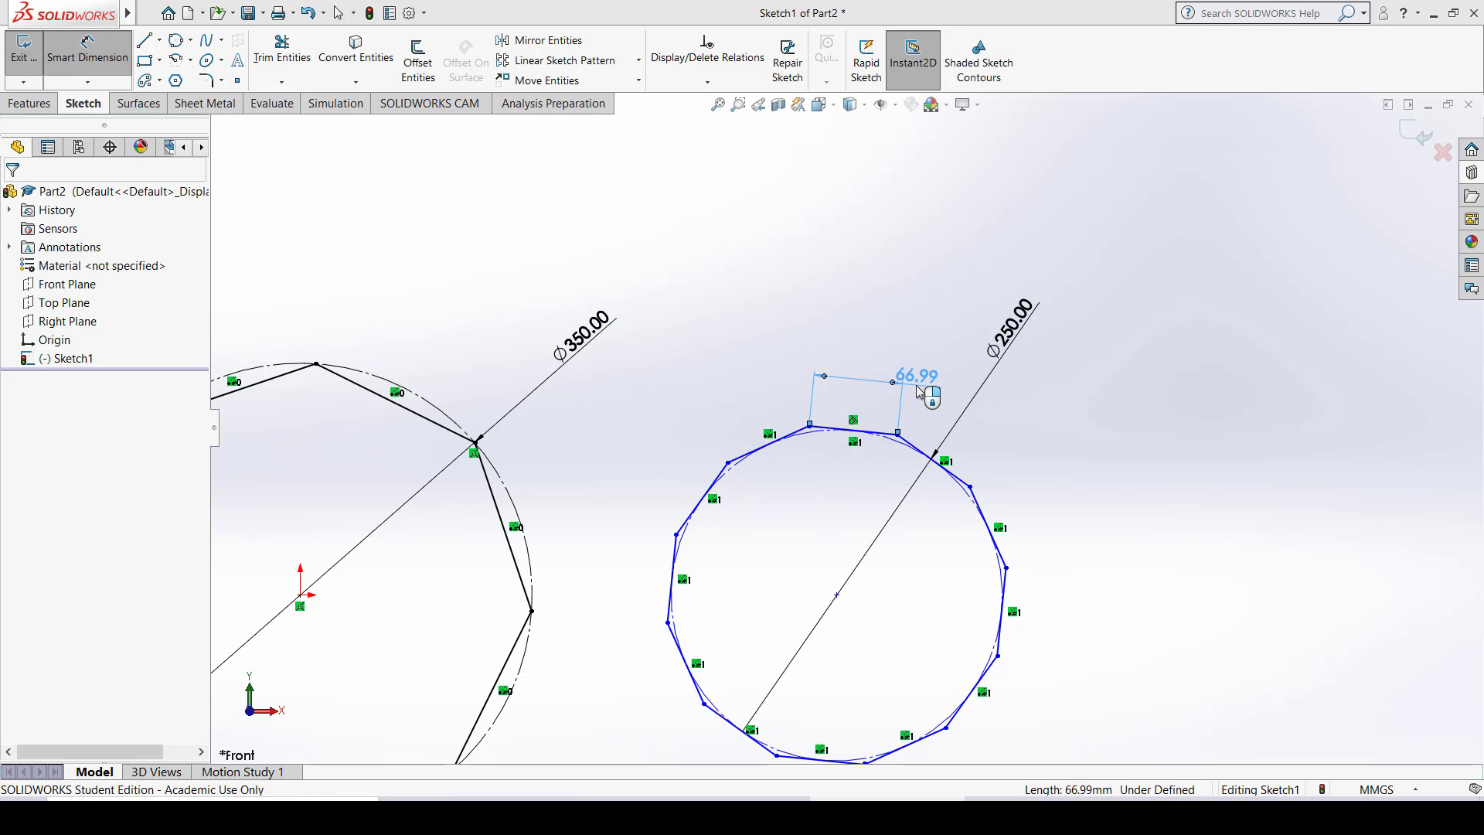
key(Escape)
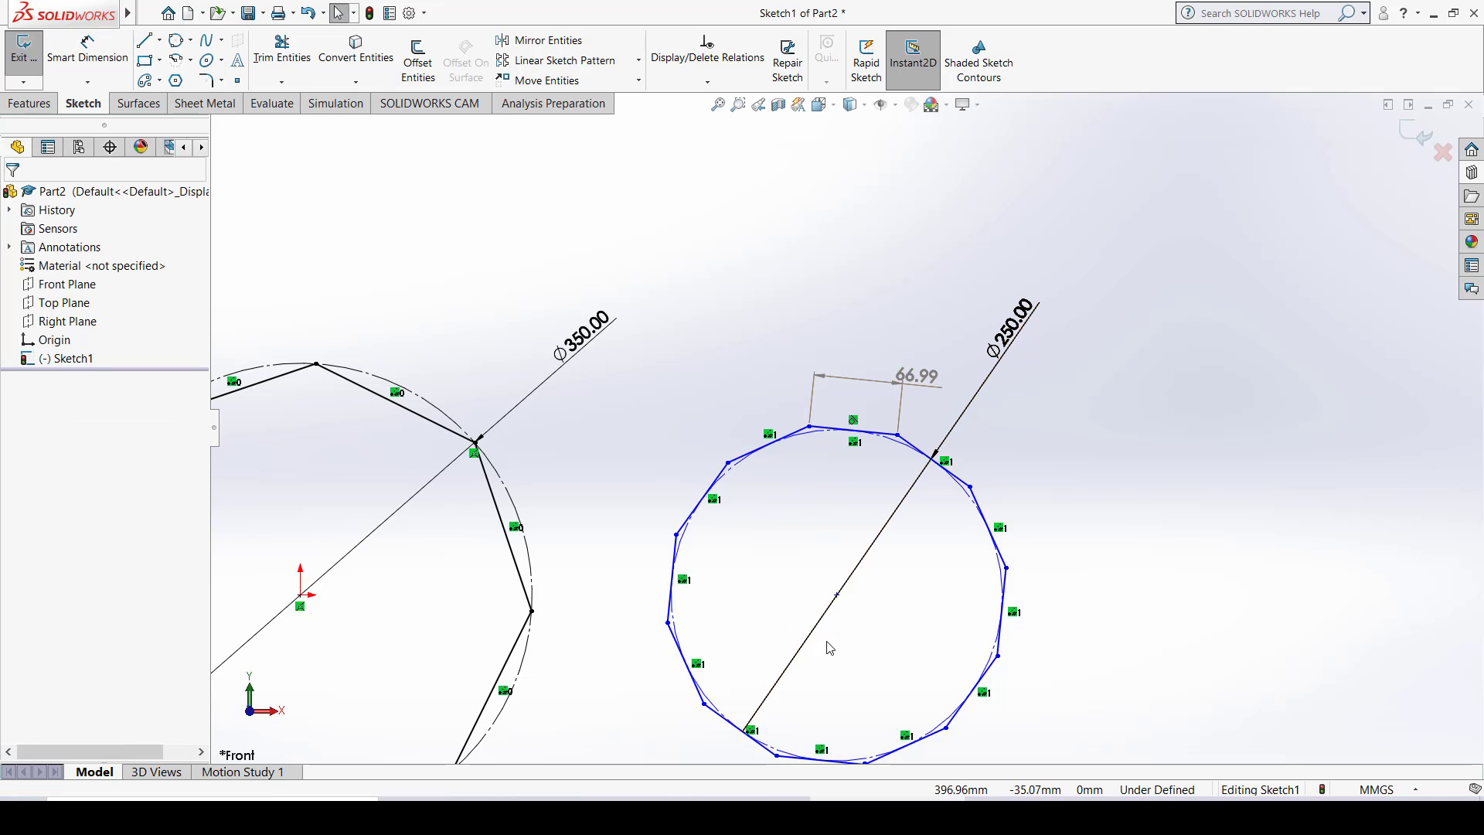
Step: Delete both polygons and all their dimensions from the sketch
ctrl+middle_drag(833, 655, 861, 503)
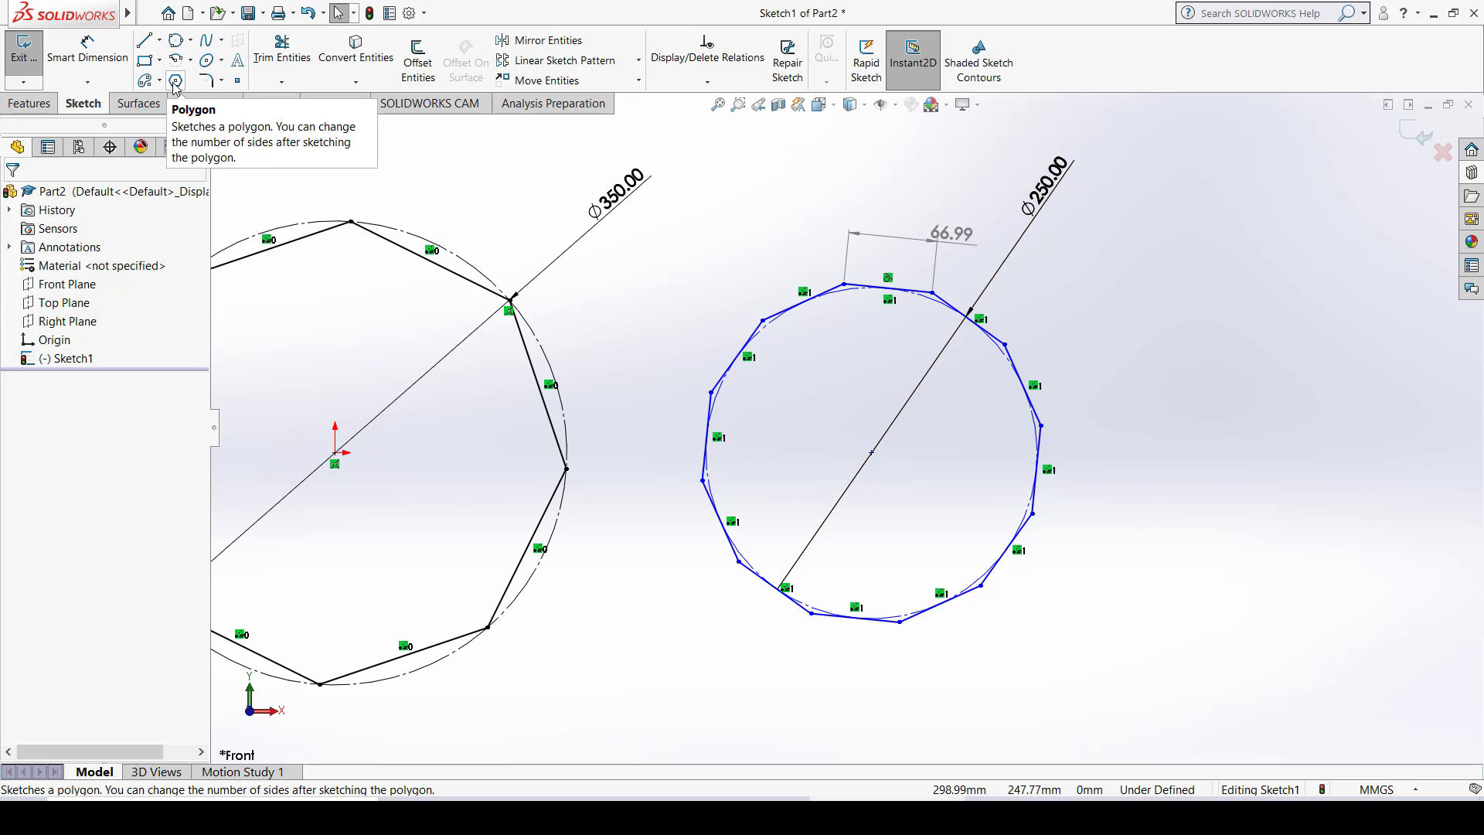
scroll(1011, 418, down, 3)
scroll(1010, 417, up, 2)
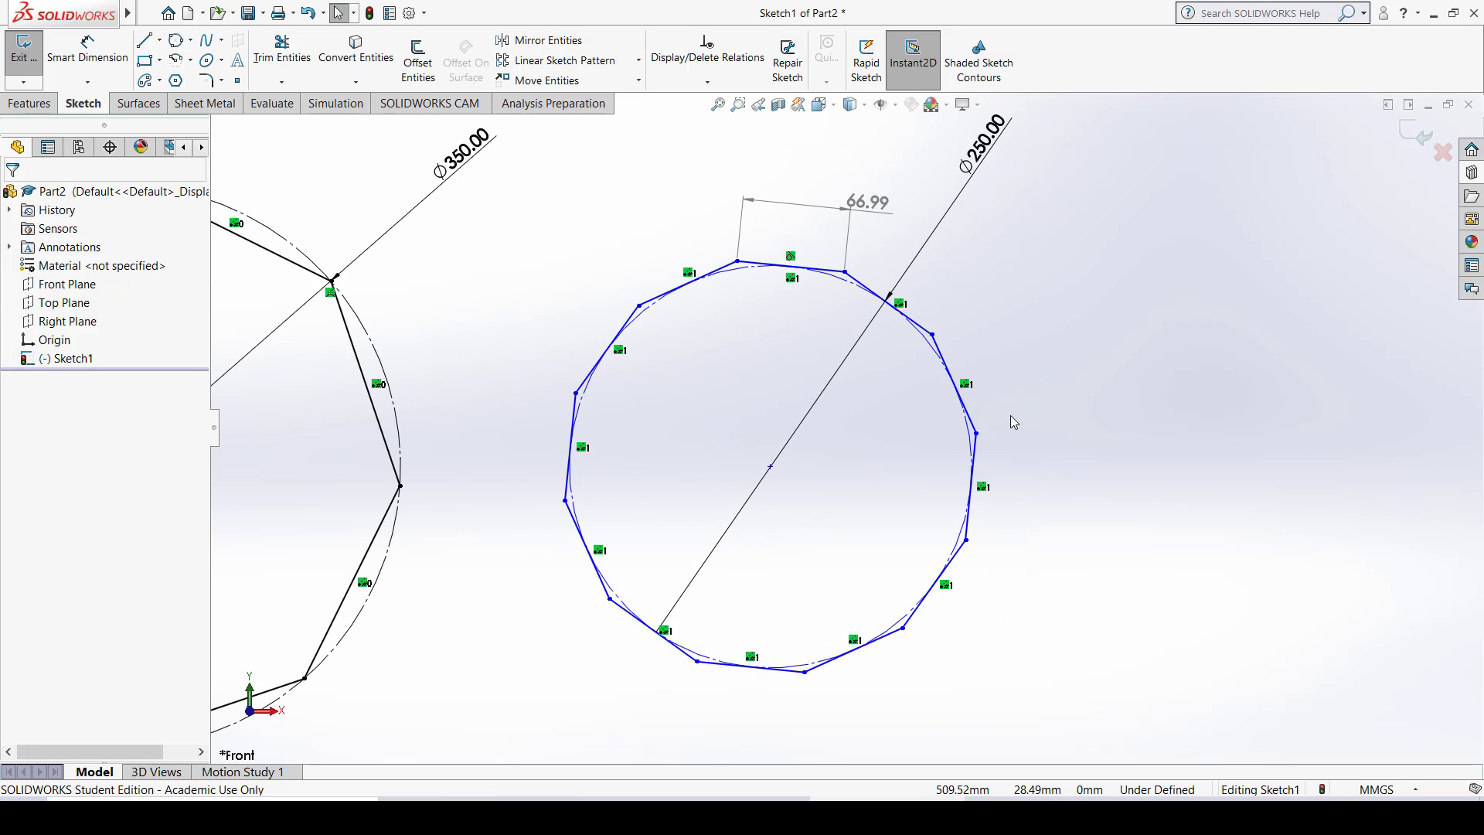
scroll(1009, 421, up, 5)
drag(1079, 222, 486, 714)
key(Delete)
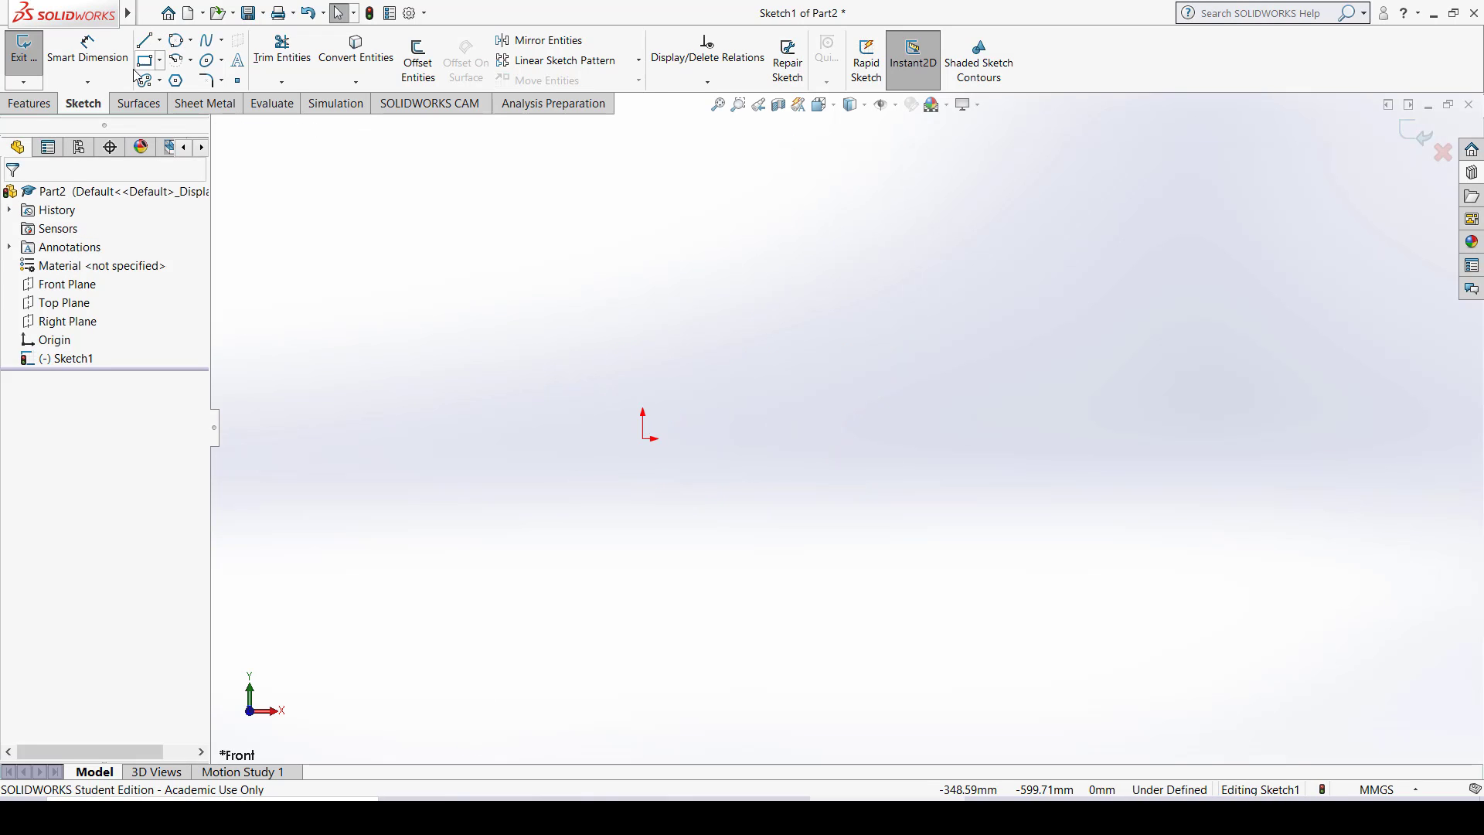
Step: Draw an ellipse centered on the origin with a horizontal major radius of about 629 mm and a minor radius of about 178 mm
click(222, 61)
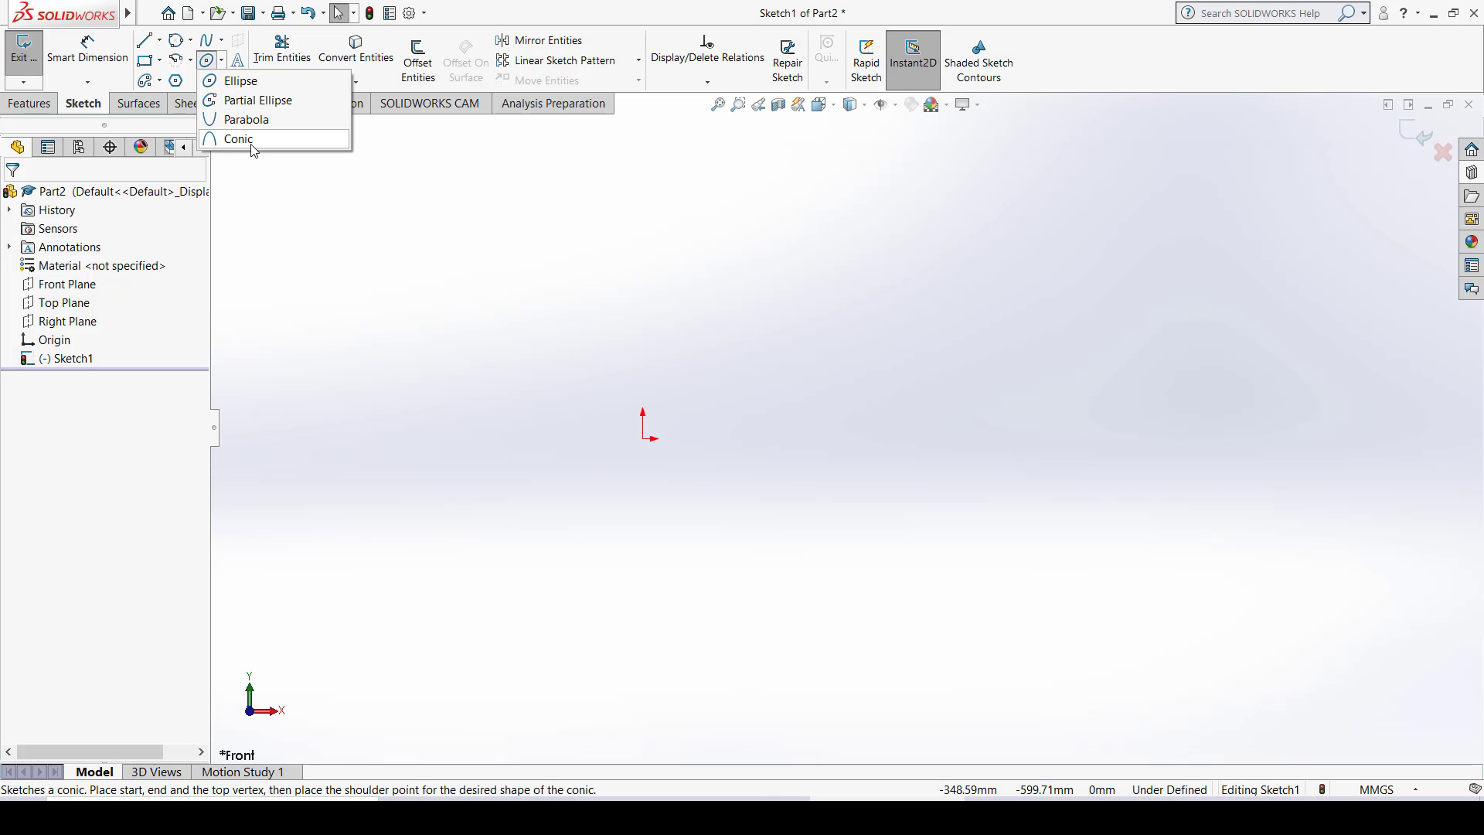
click(236, 80)
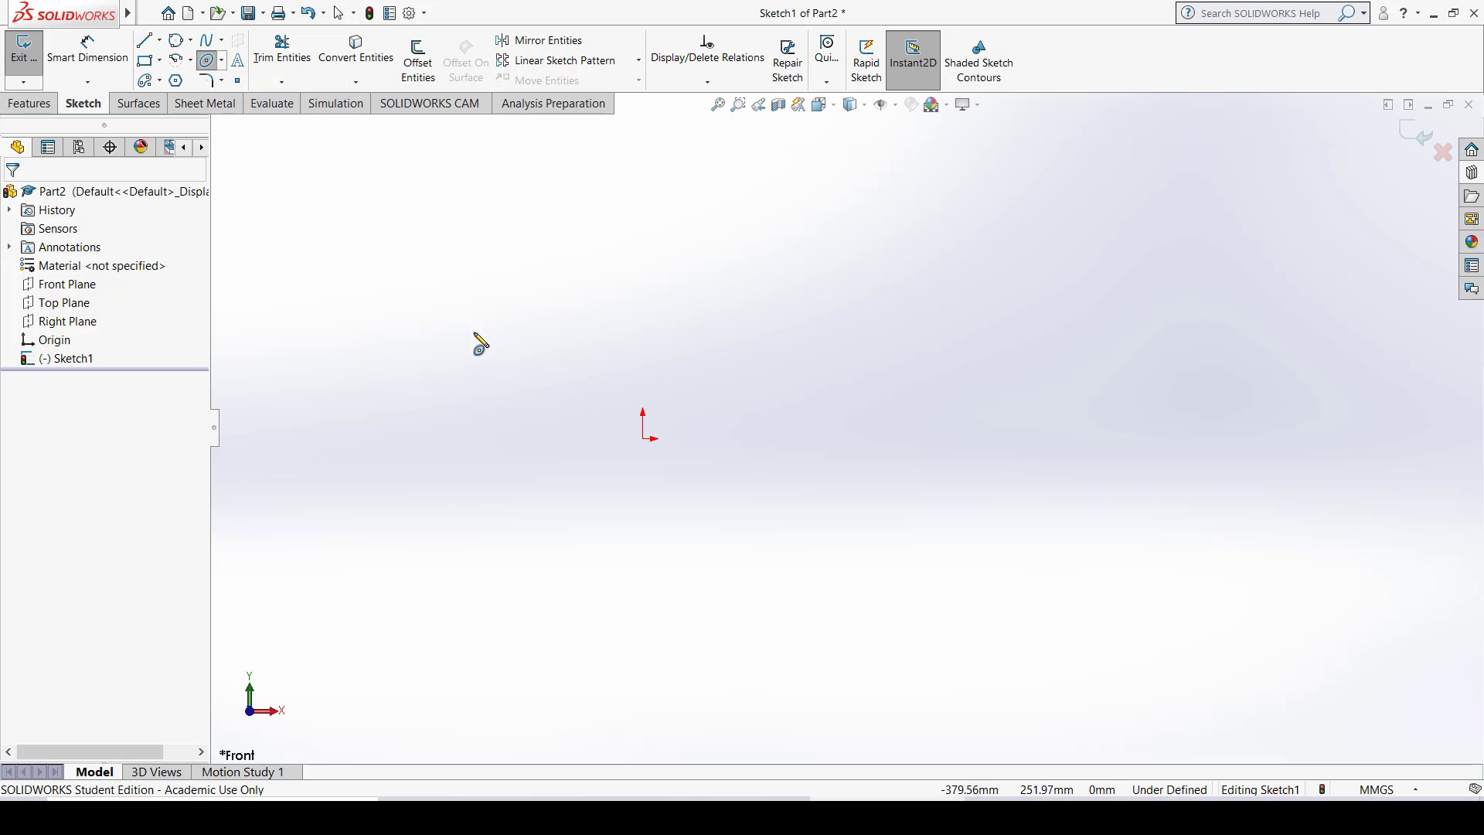
click(643, 439)
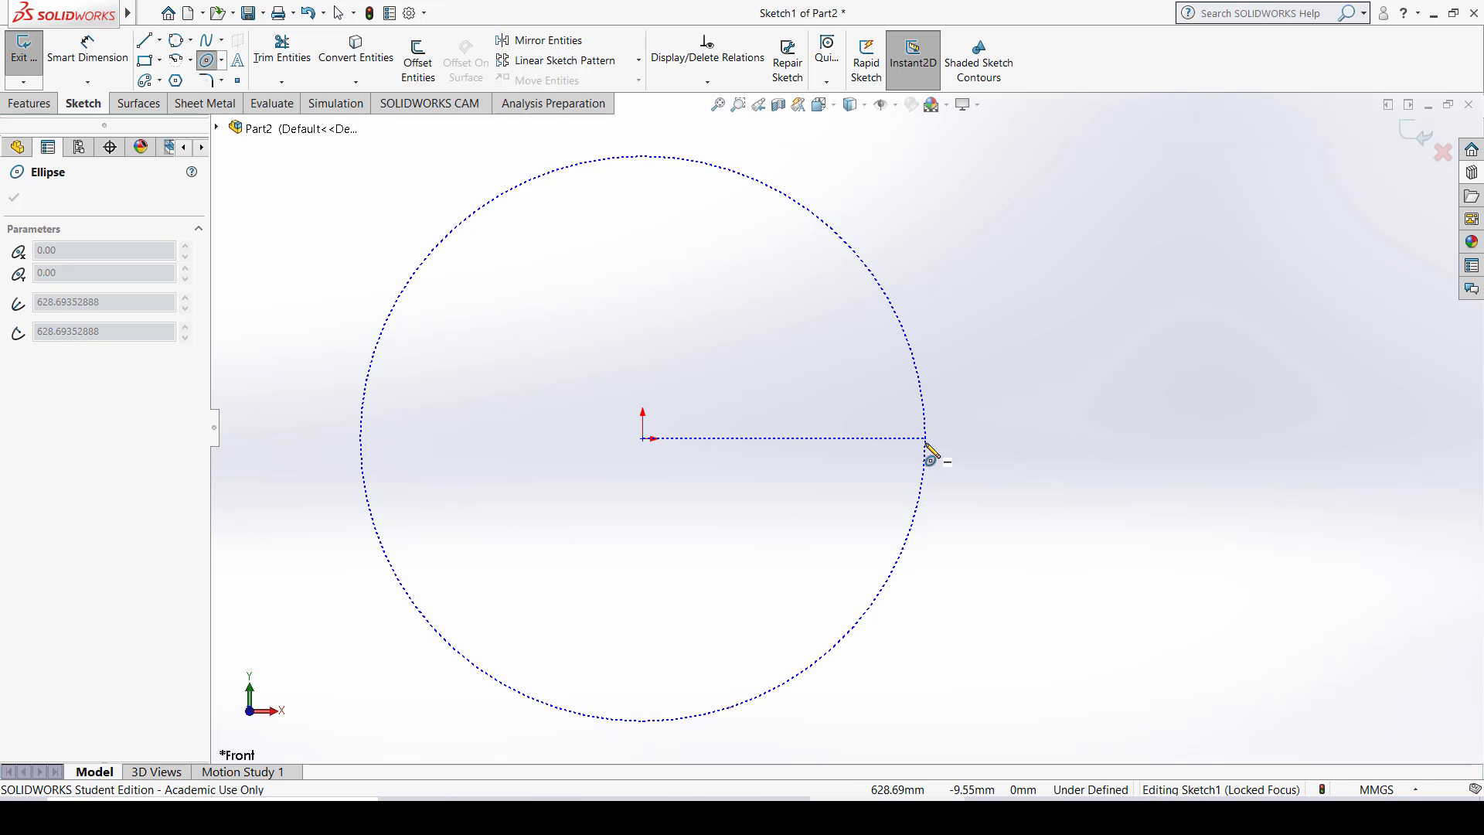
click(925, 439)
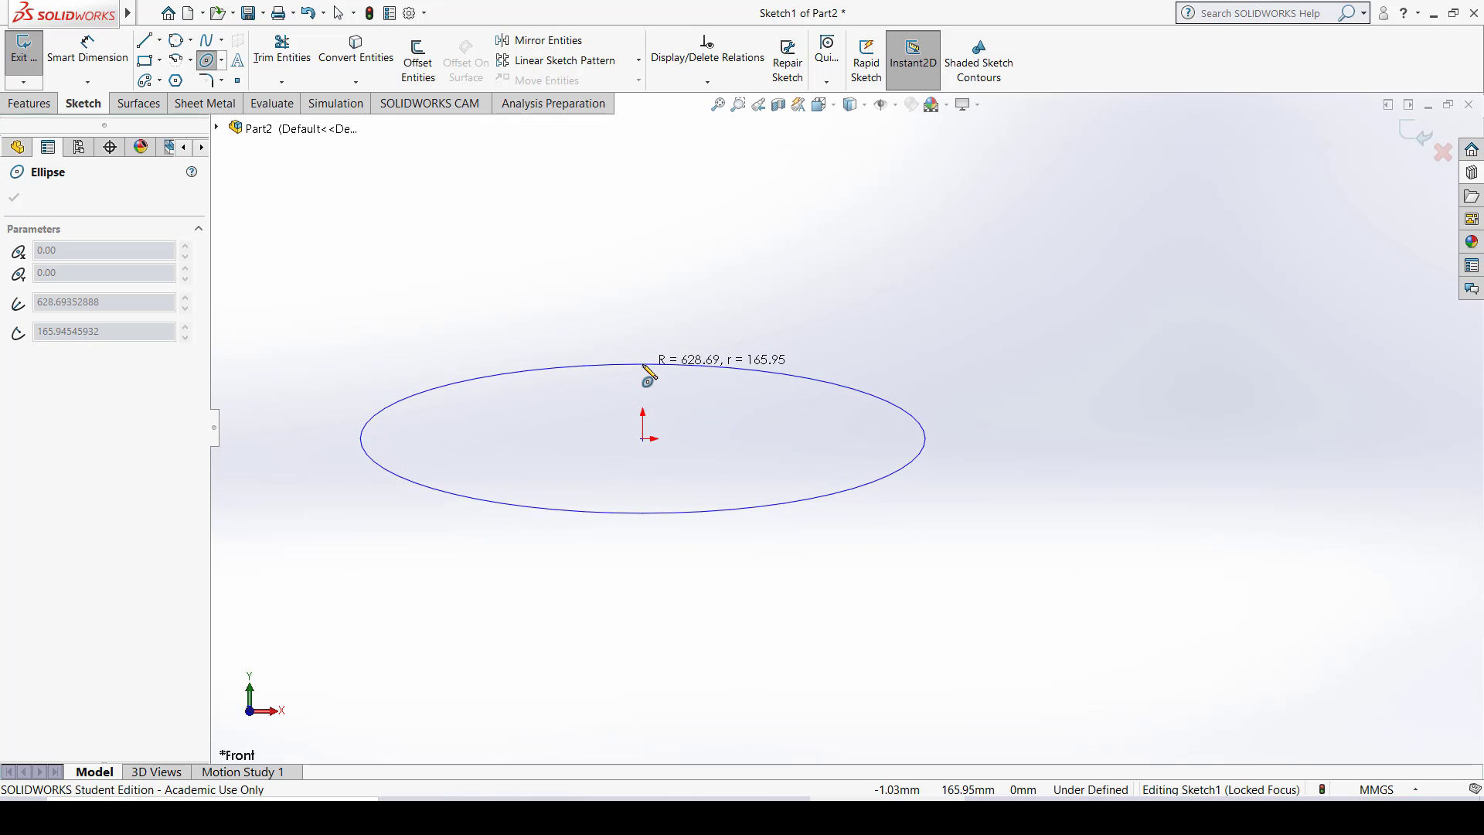
click(647, 361)
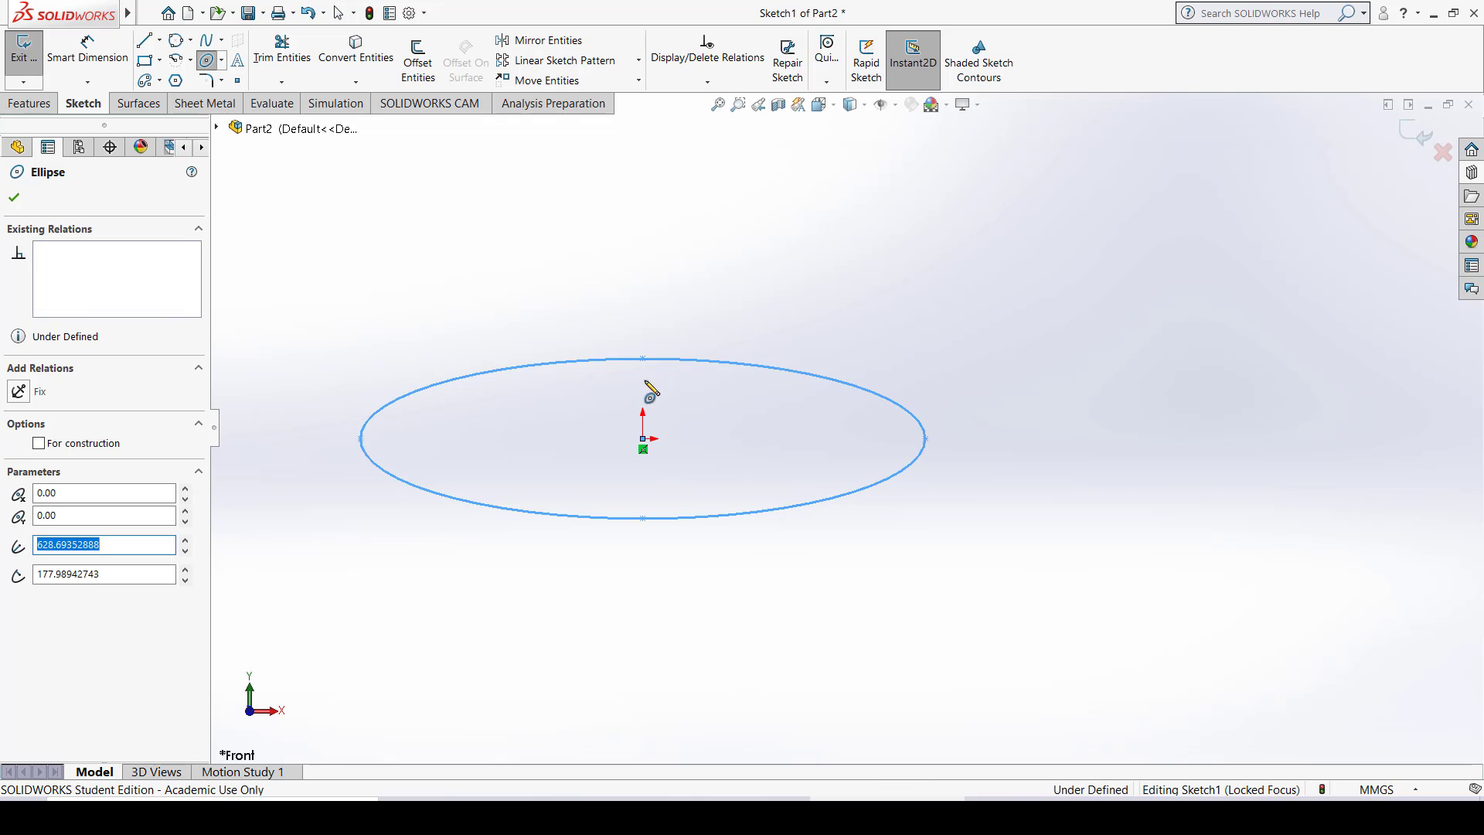
click(16, 199)
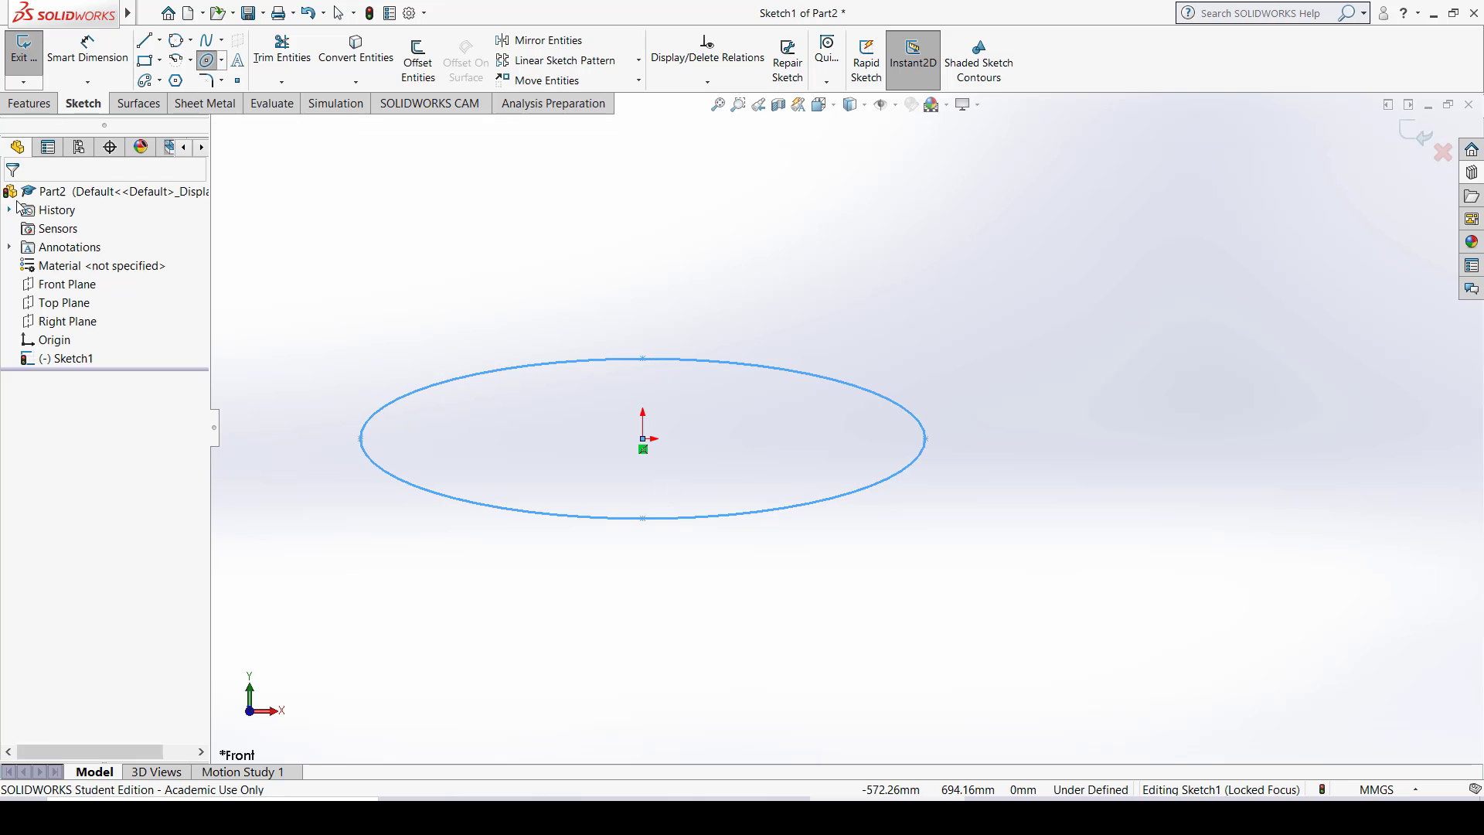
click(870, 352)
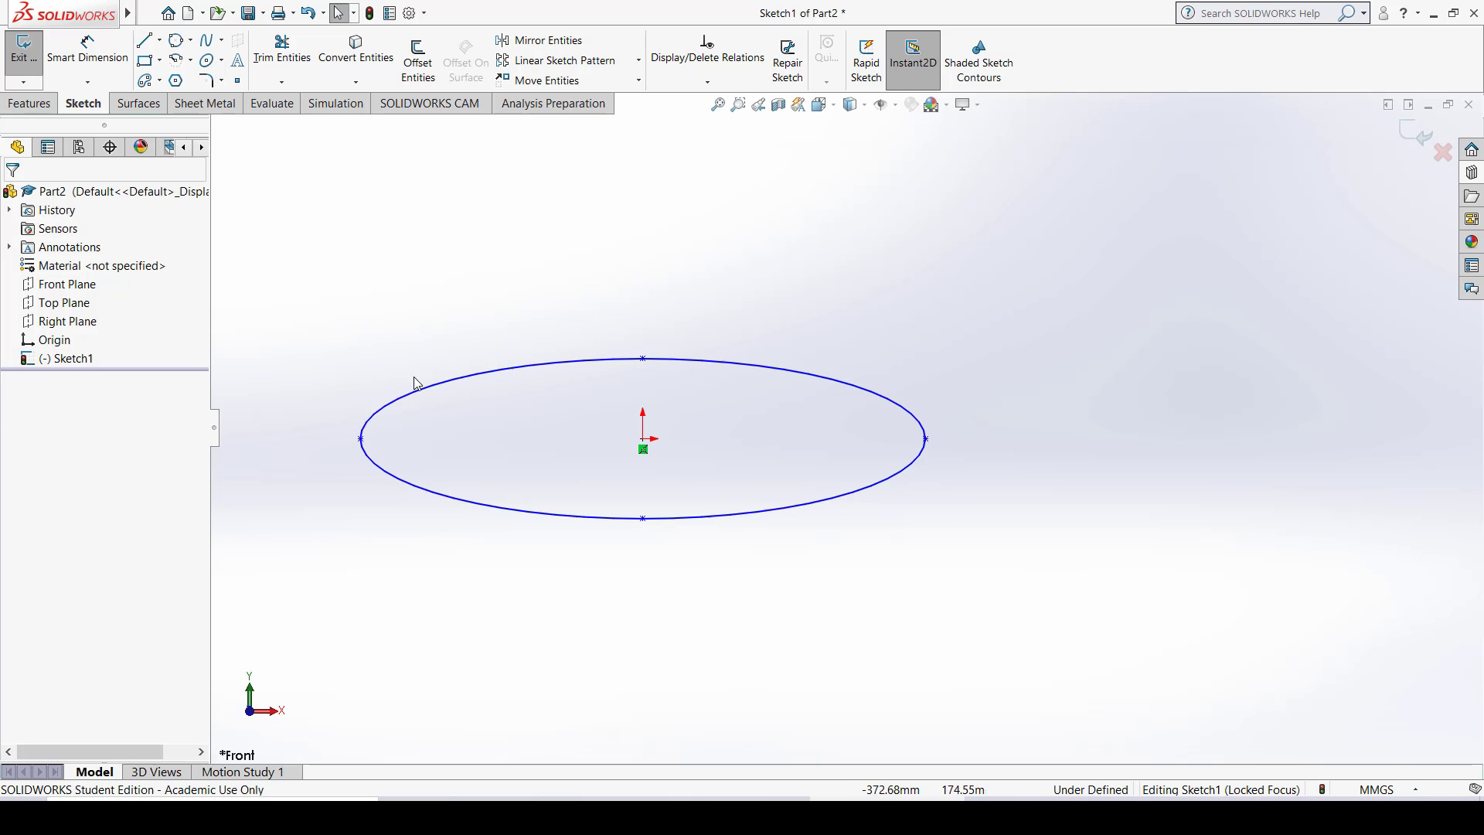
Step: Dimension the ellipse's major radius from its center to its rightmost point and set it to 630 mm
click(88, 48)
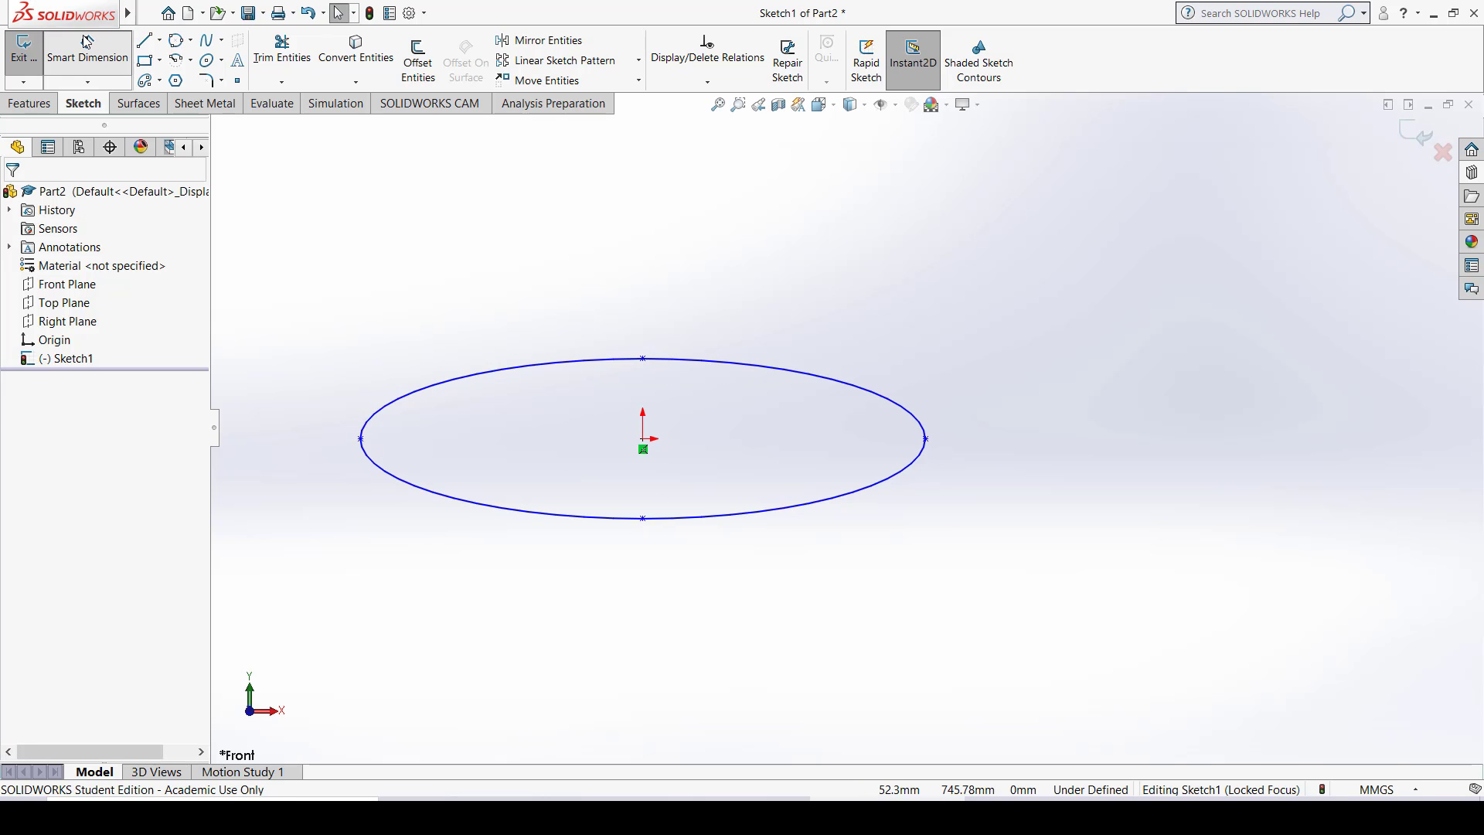
click(643, 439)
click(926, 439)
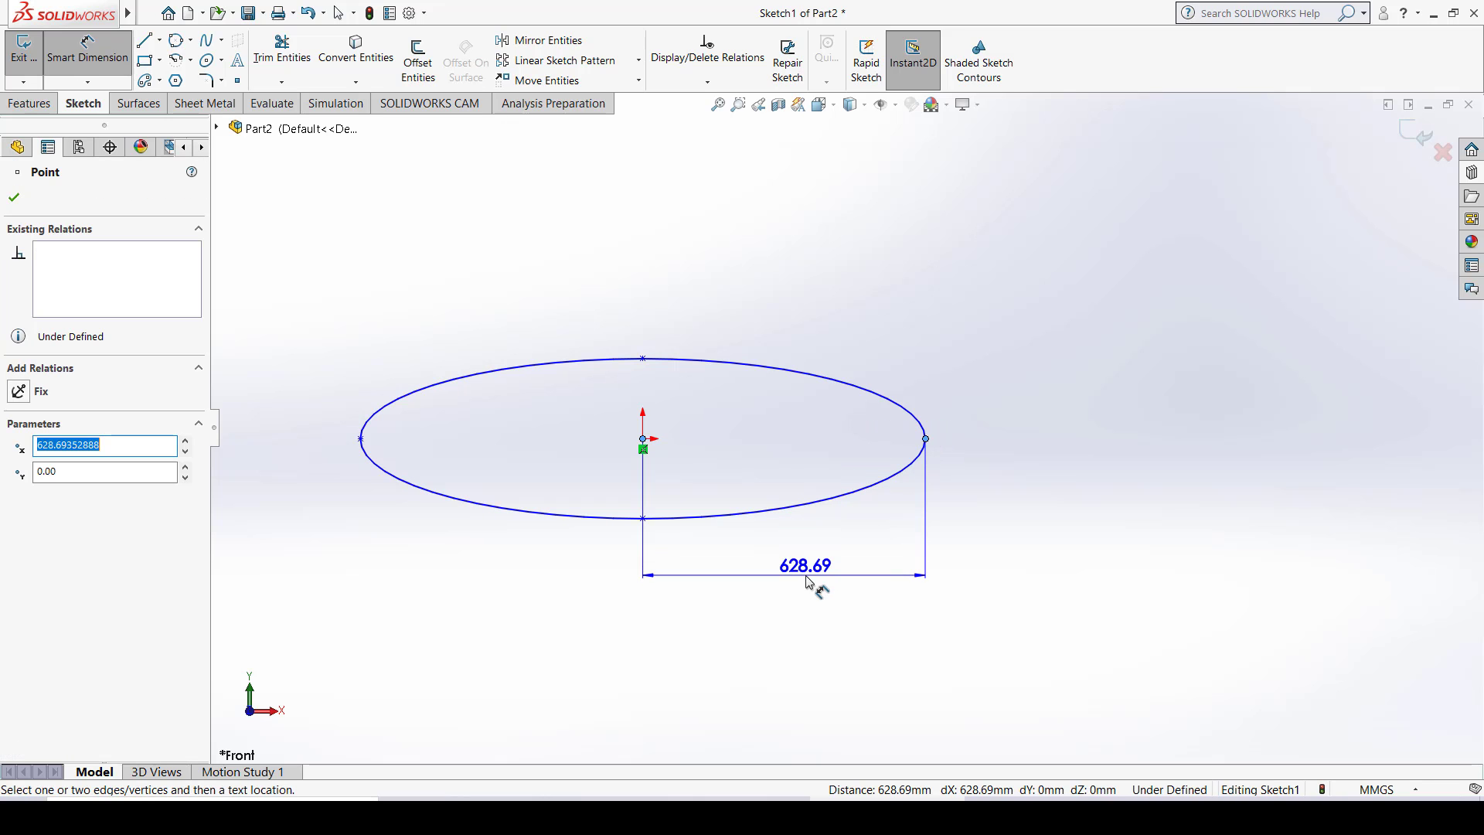
click(808, 581)
text(630)
key(Return)
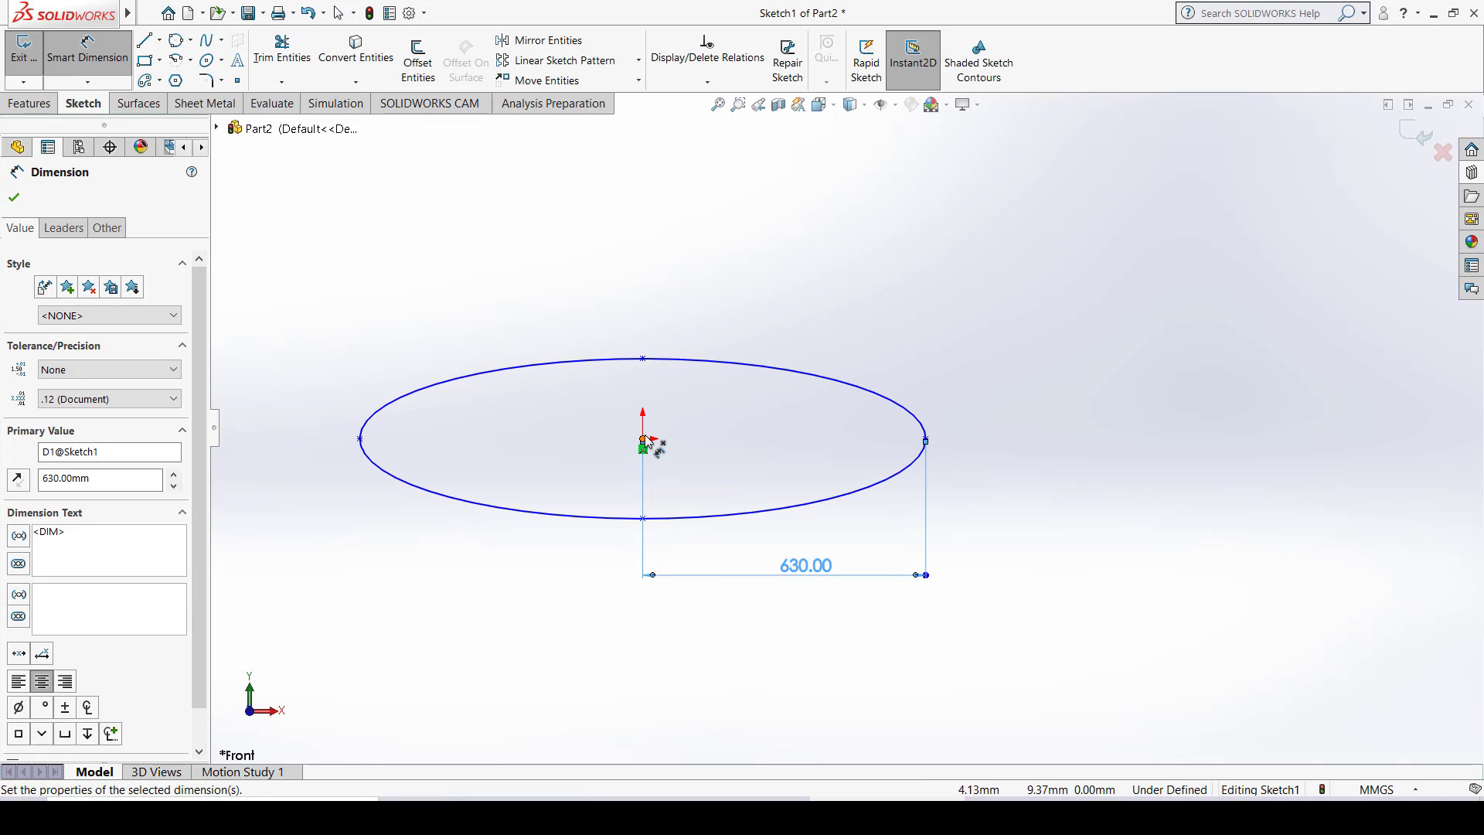
Step: Dimension the ellipse's minor radius from its center to its topmost point and set it to 180 mm
click(643, 439)
click(645, 365)
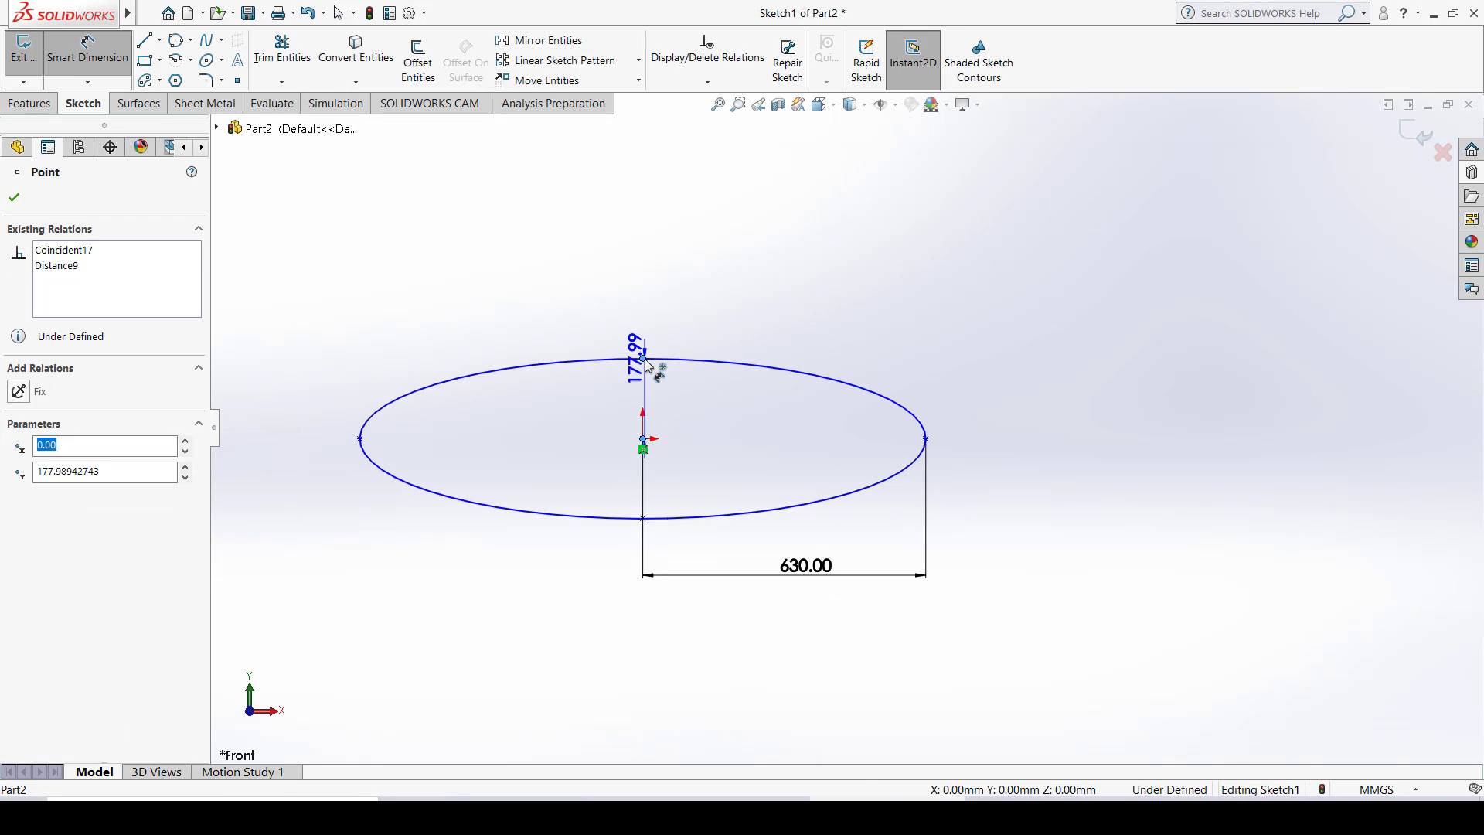
click(333, 344)
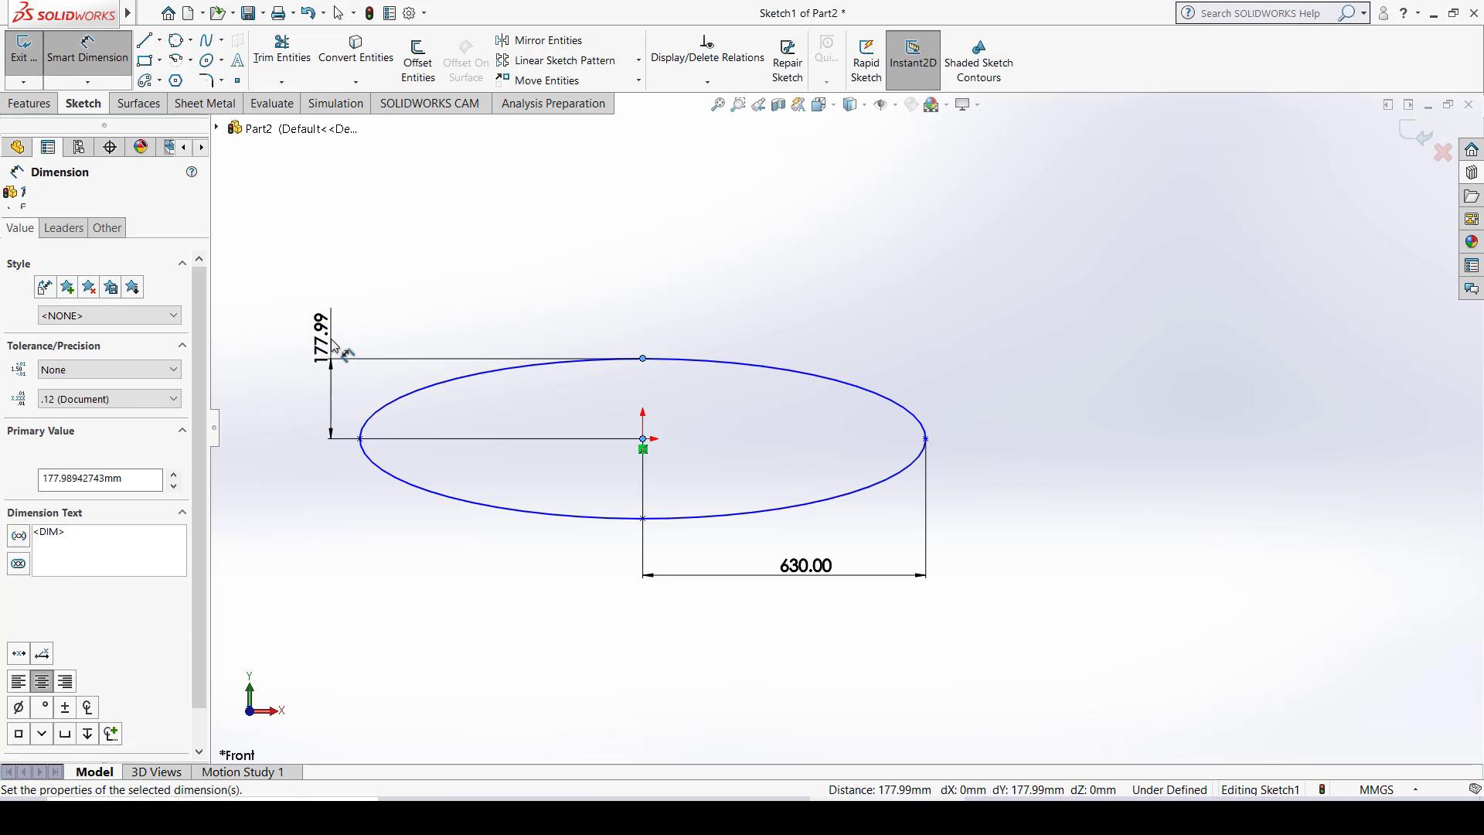
text(180)
key(Return)
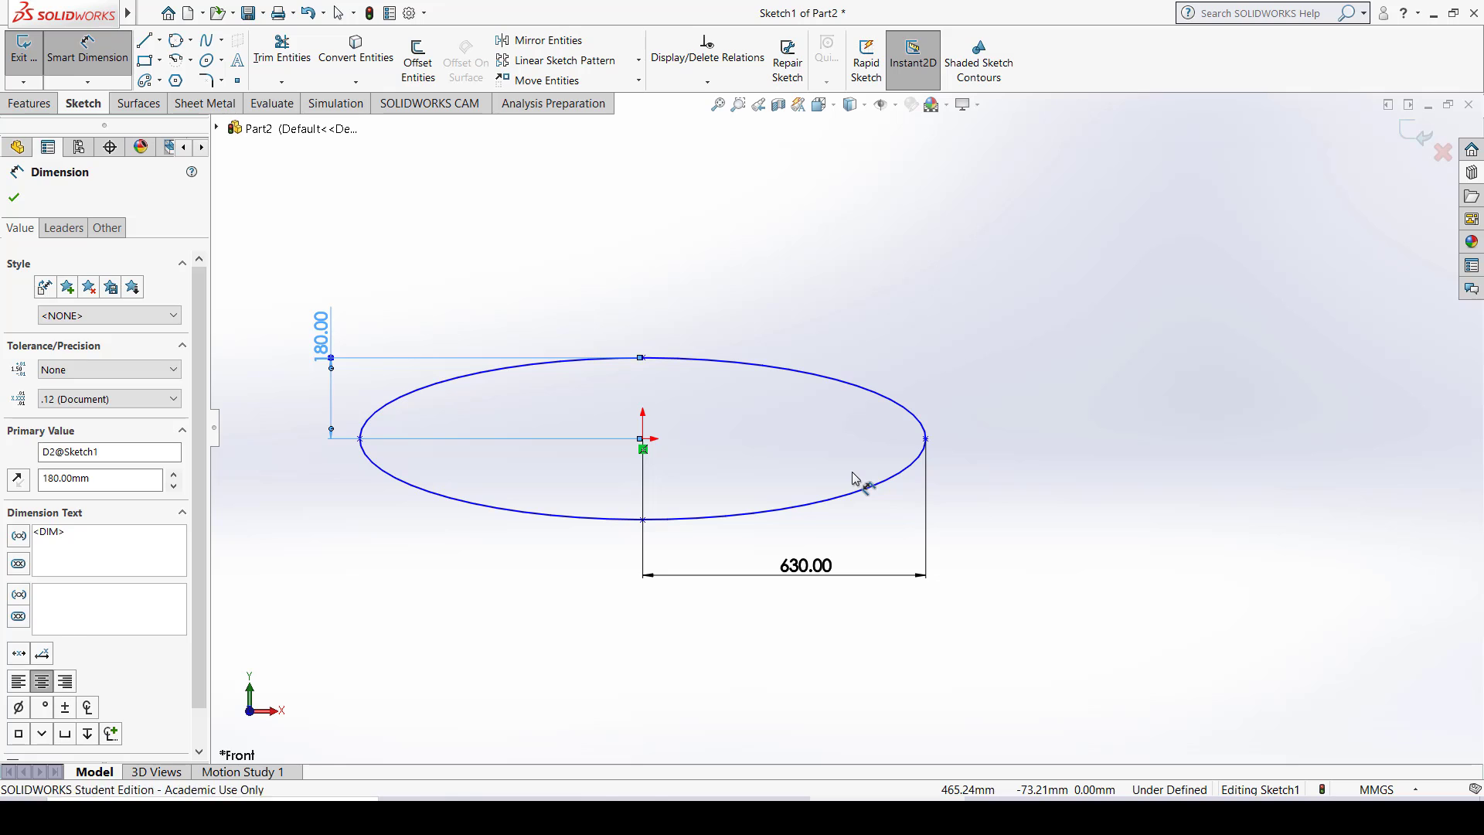
key(Escape)
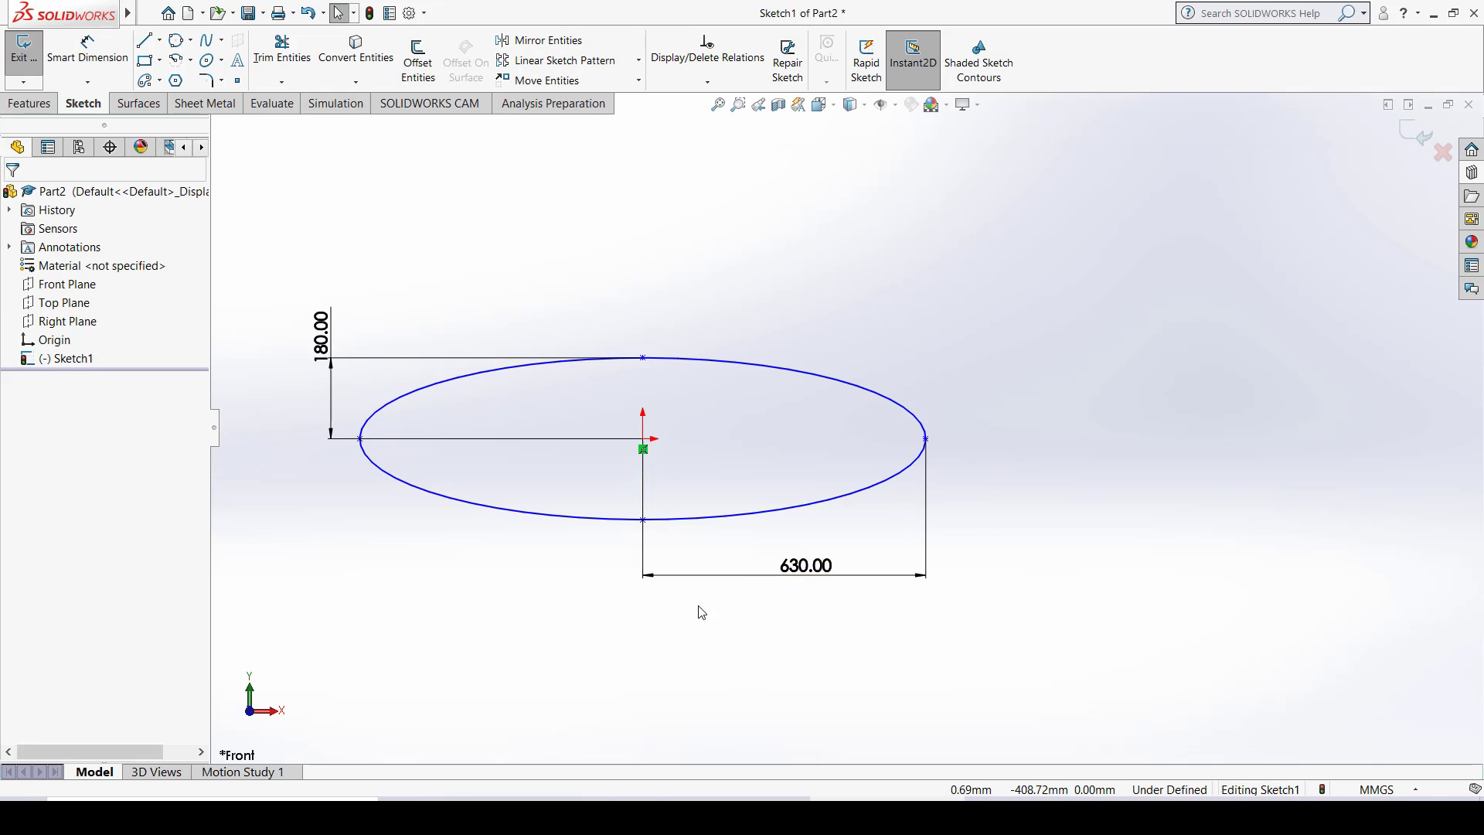
mouse_move(698, 609)
ctrl+middle_down()
mouse_move(812, 530)
mouse_move(818, 573)
ctrl+middle_up()
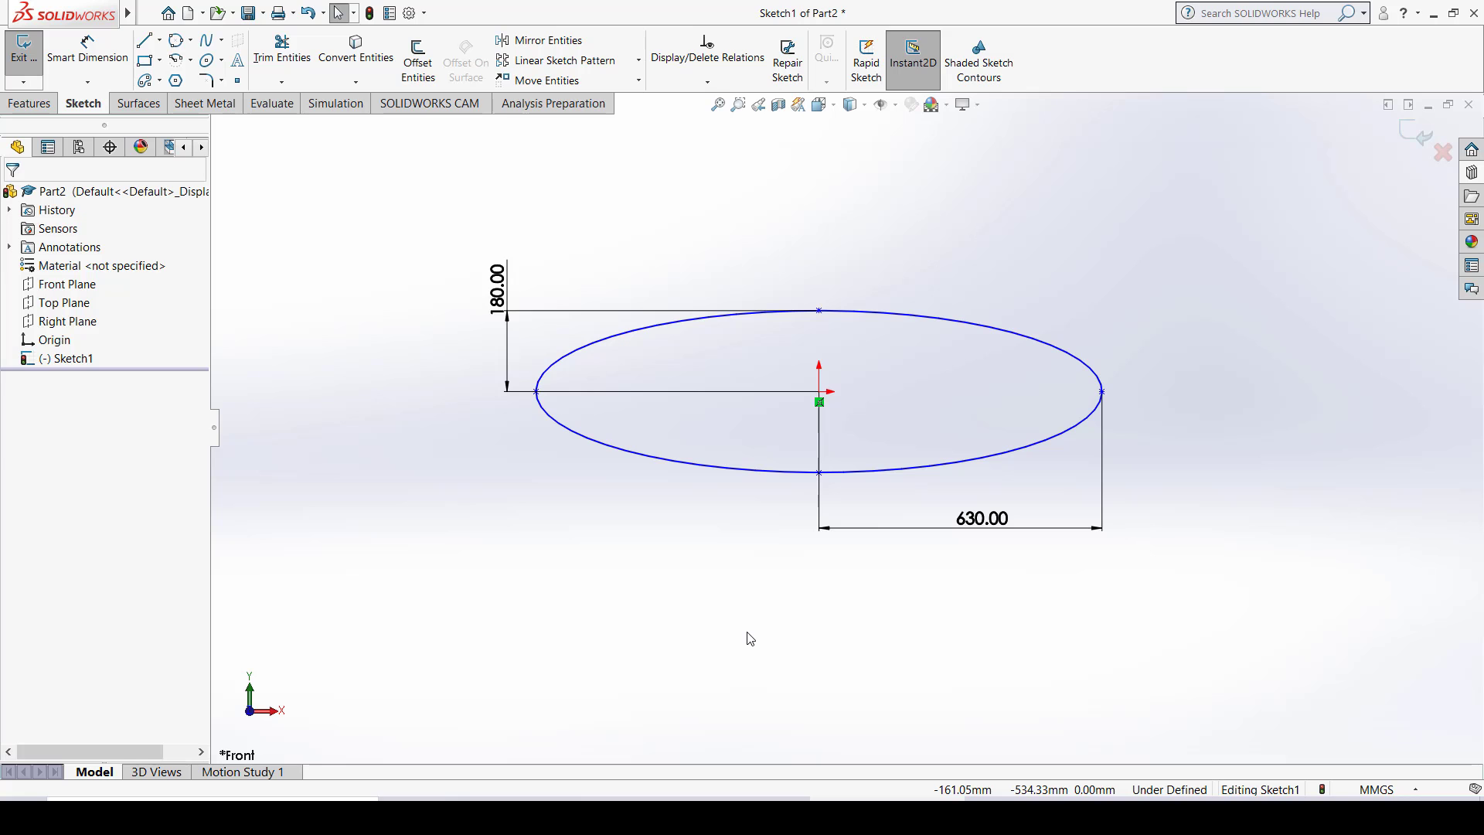
mouse_move(749, 638)
middle_down()
mouse_move(740, 569)
mouse_move(610, 530)
mouse_move(706, 556)
middle_up()
mouse_move(709, 490)
ctrl+middle_down()
mouse_move(691, 531)
mouse_move(649, 503)
mouse_move(489, 493)
mouse_move(712, 534)
mouse_move(551, 556)
mouse_move(785, 580)
mouse_move(659, 517)
mouse_move(781, 411)
ctrl+middle_up()
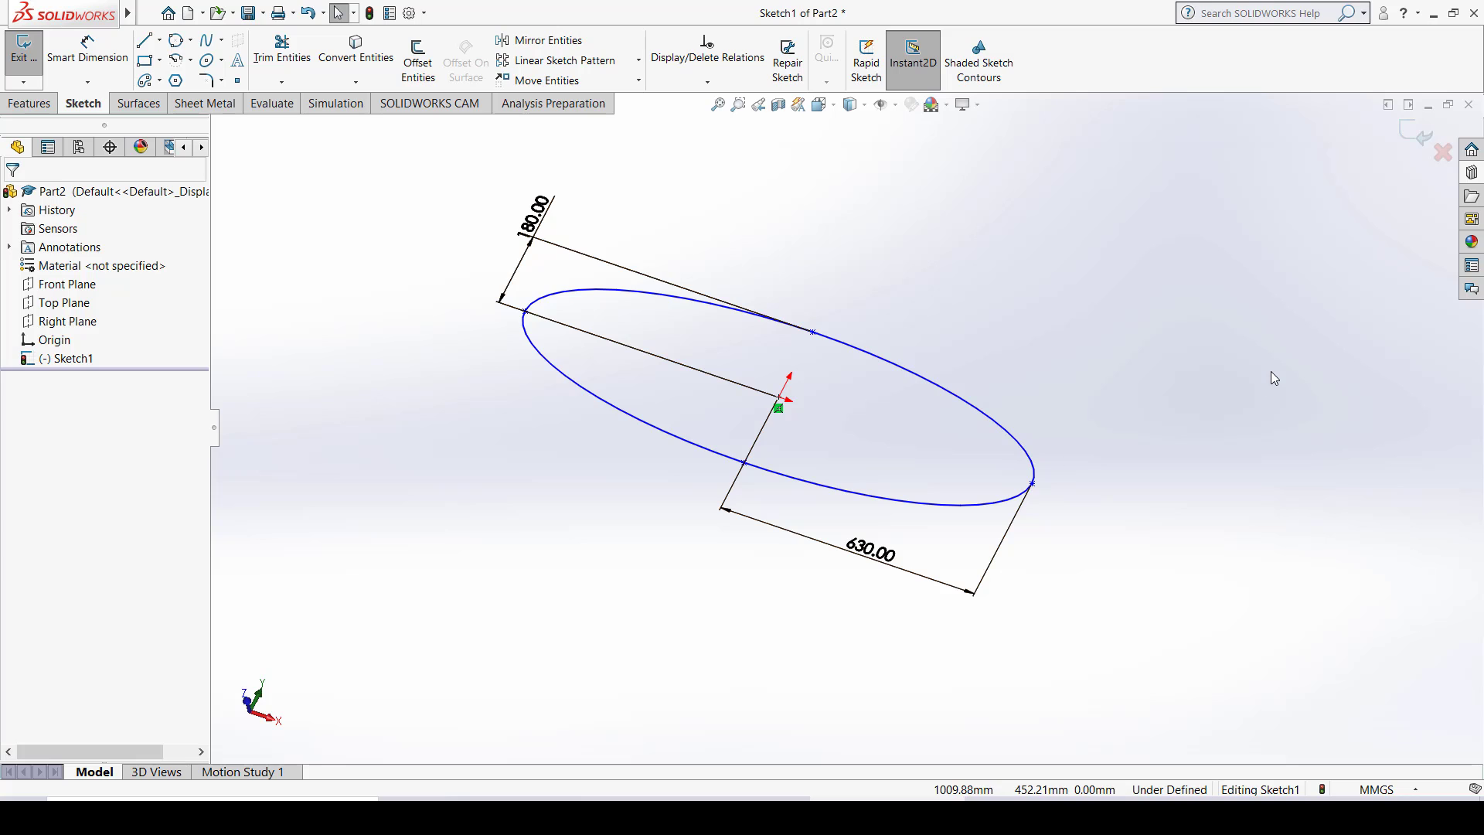
key(ctrl+1)
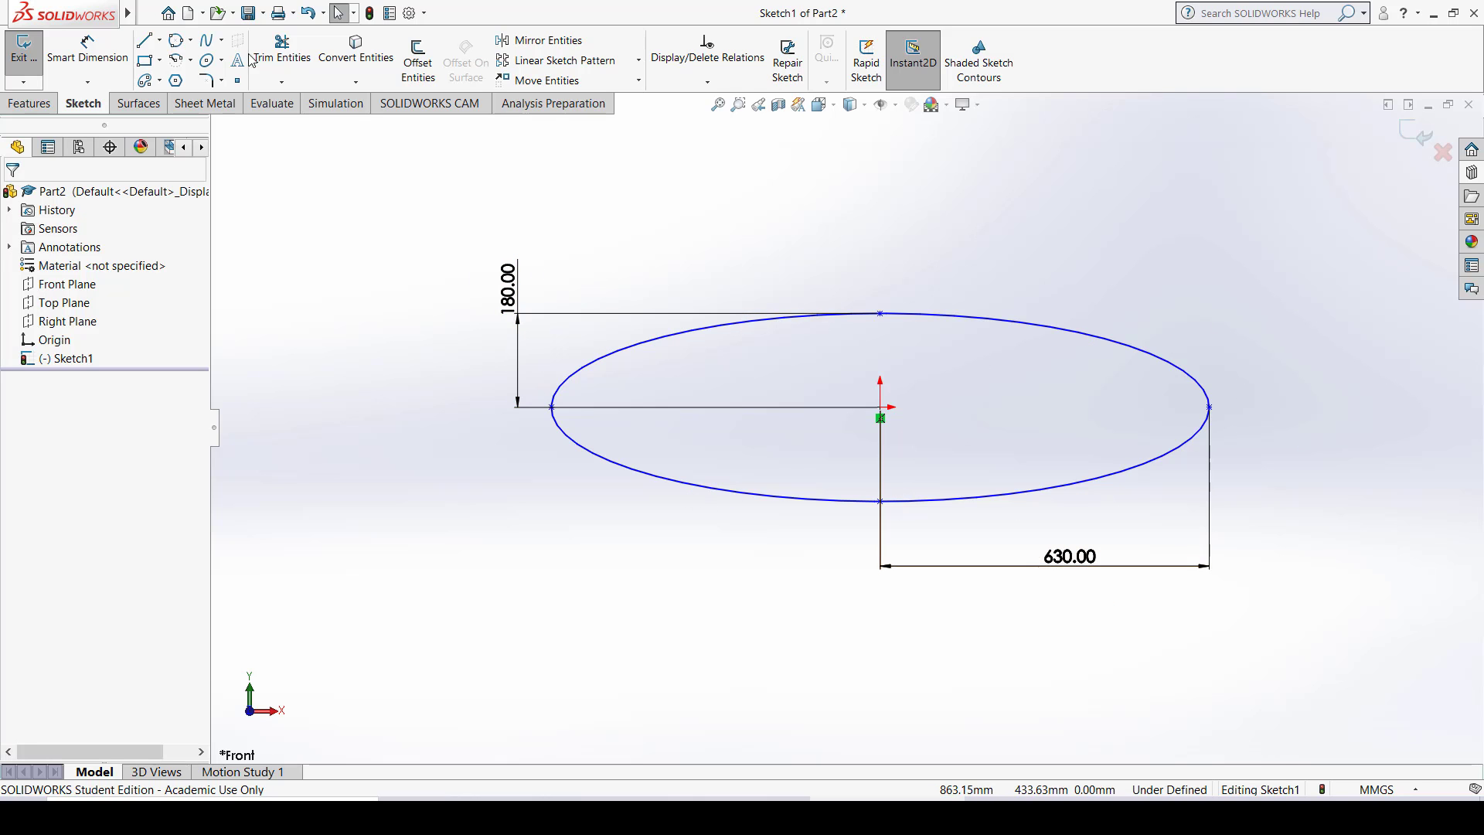
Step: Draw a partial ellipse above and right of the dimensioned ellipse, radii about 1077 and 280 mm, sweeping about 285° with its gap at the upper left
scroll(928, 461, down, 3)
scroll(929, 461, up, 7)
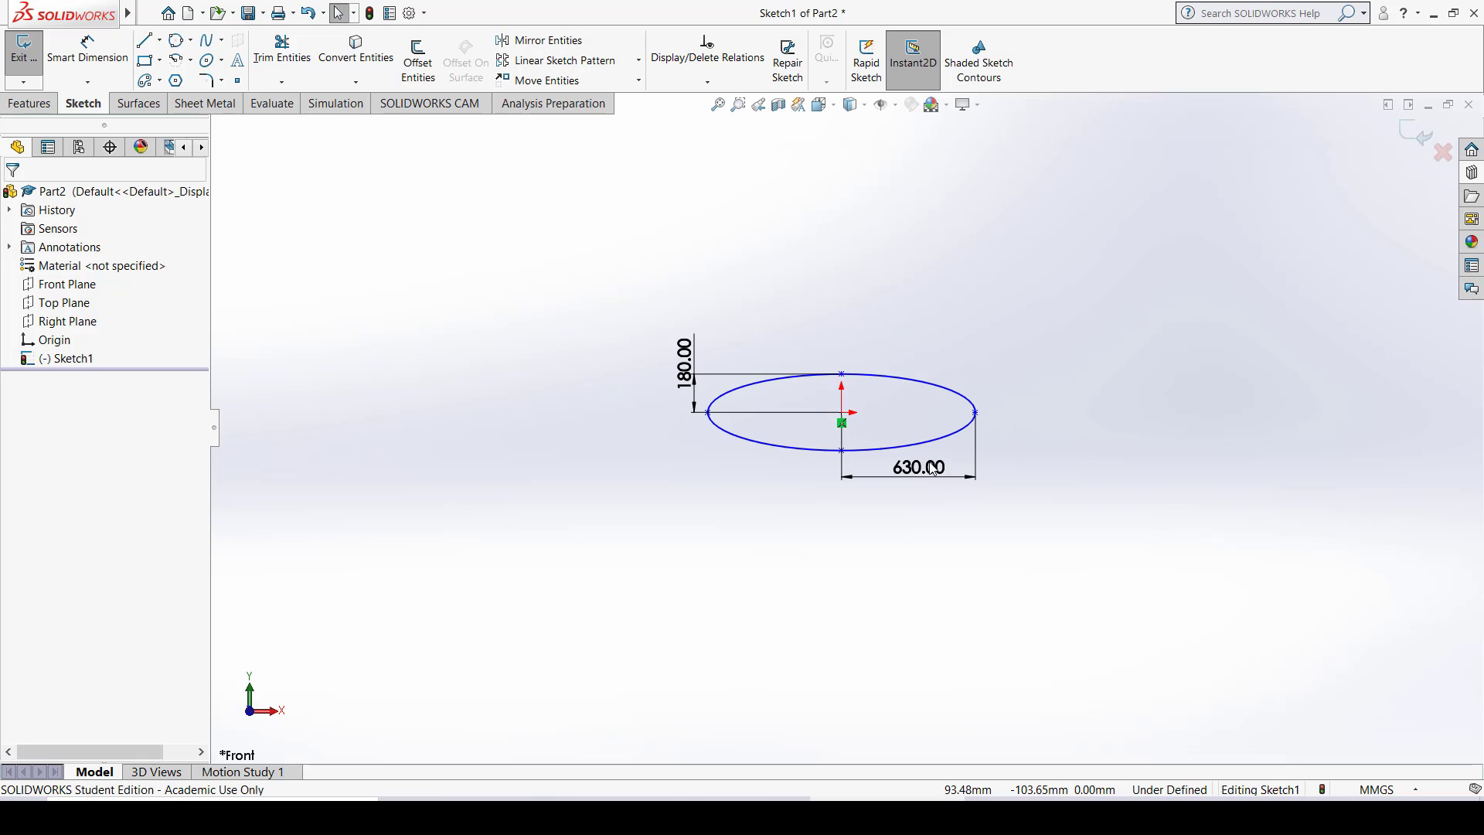
mouse_move(864, 427)
ctrl+middle_down()
mouse_move(855, 465)
mouse_move(635, 614)
ctrl+middle_up()
click(221, 60)
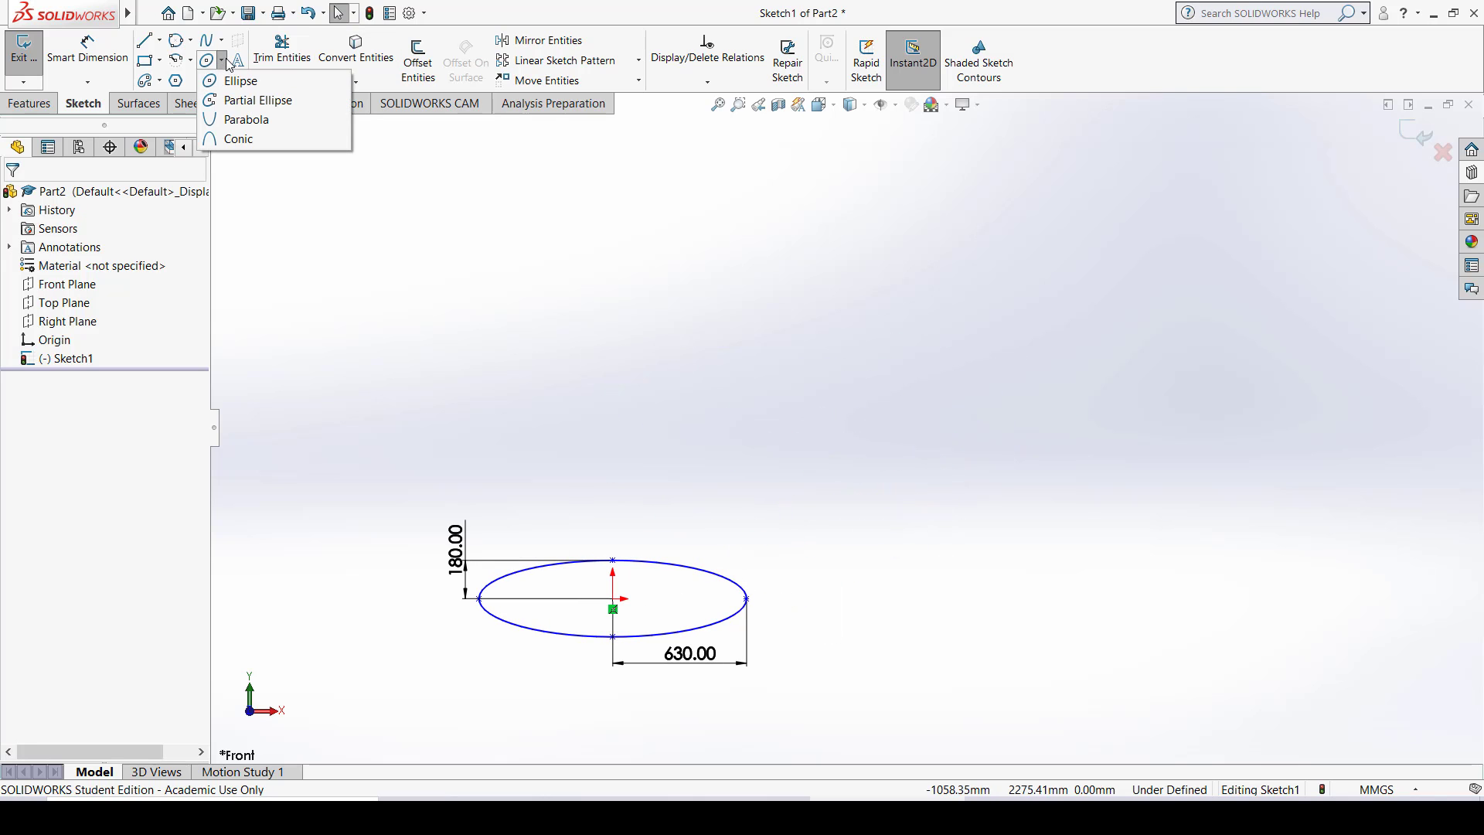
click(288, 101)
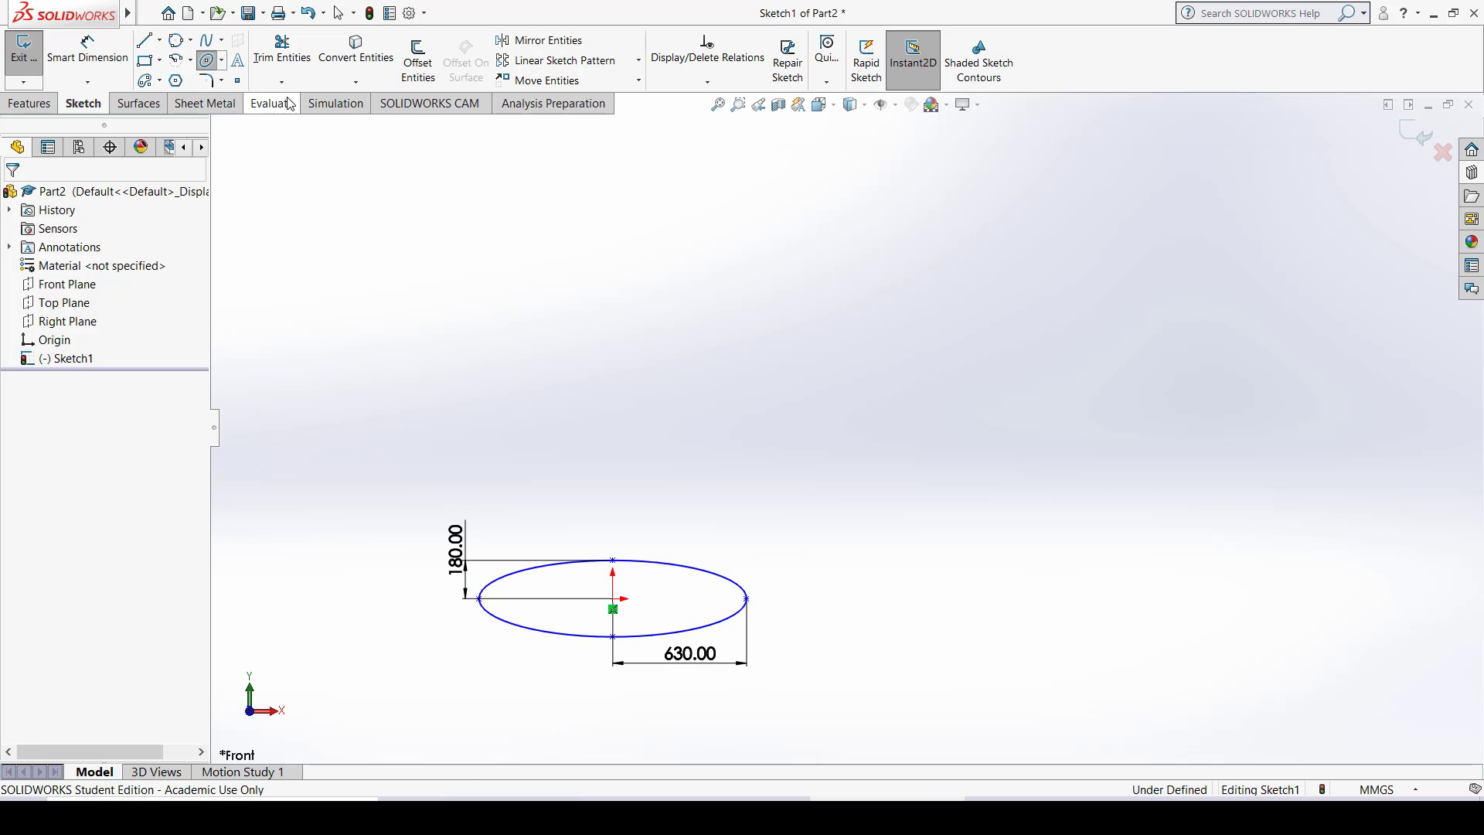
click(838, 409)
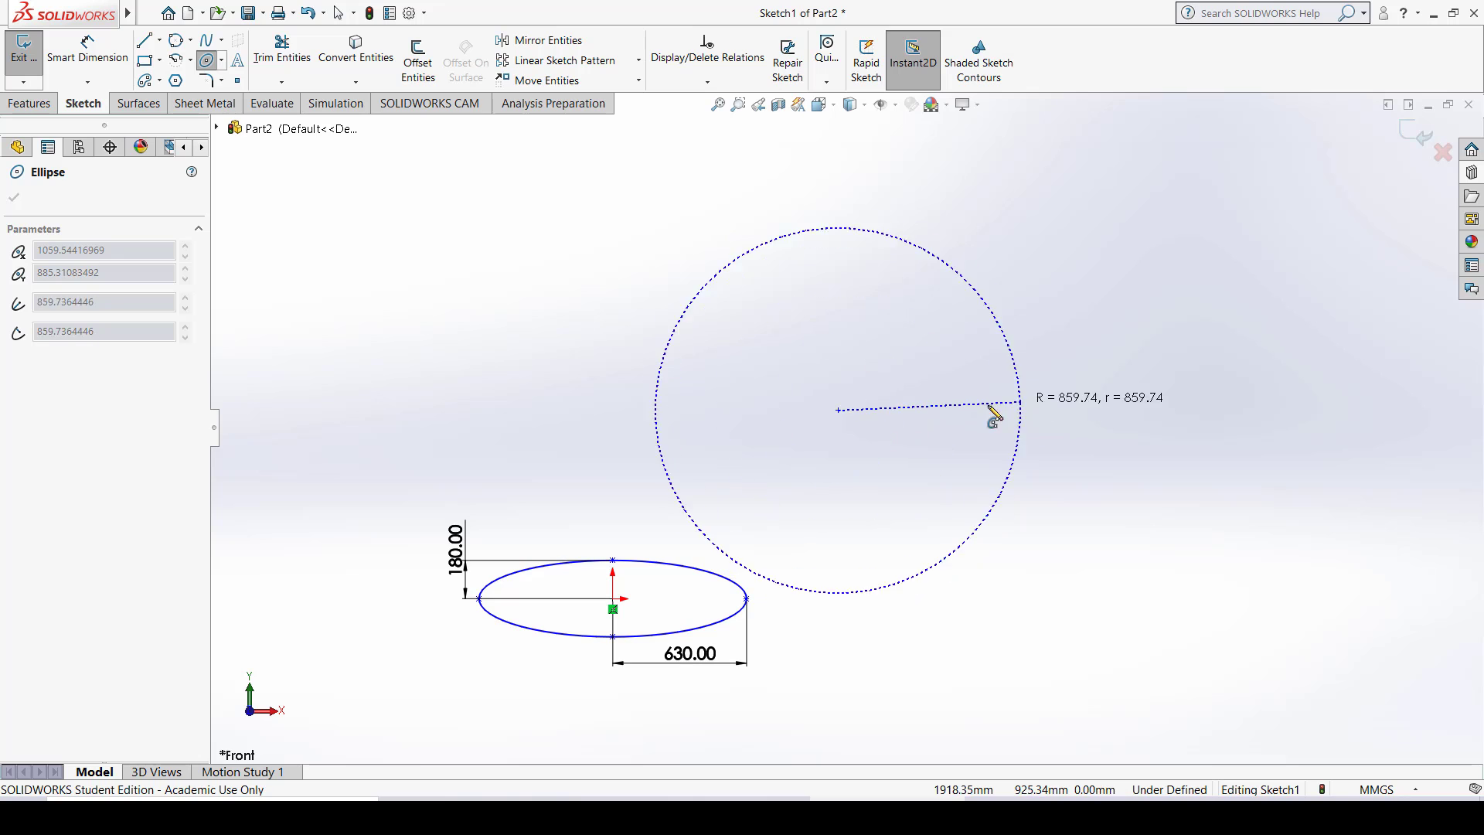
click(1066, 410)
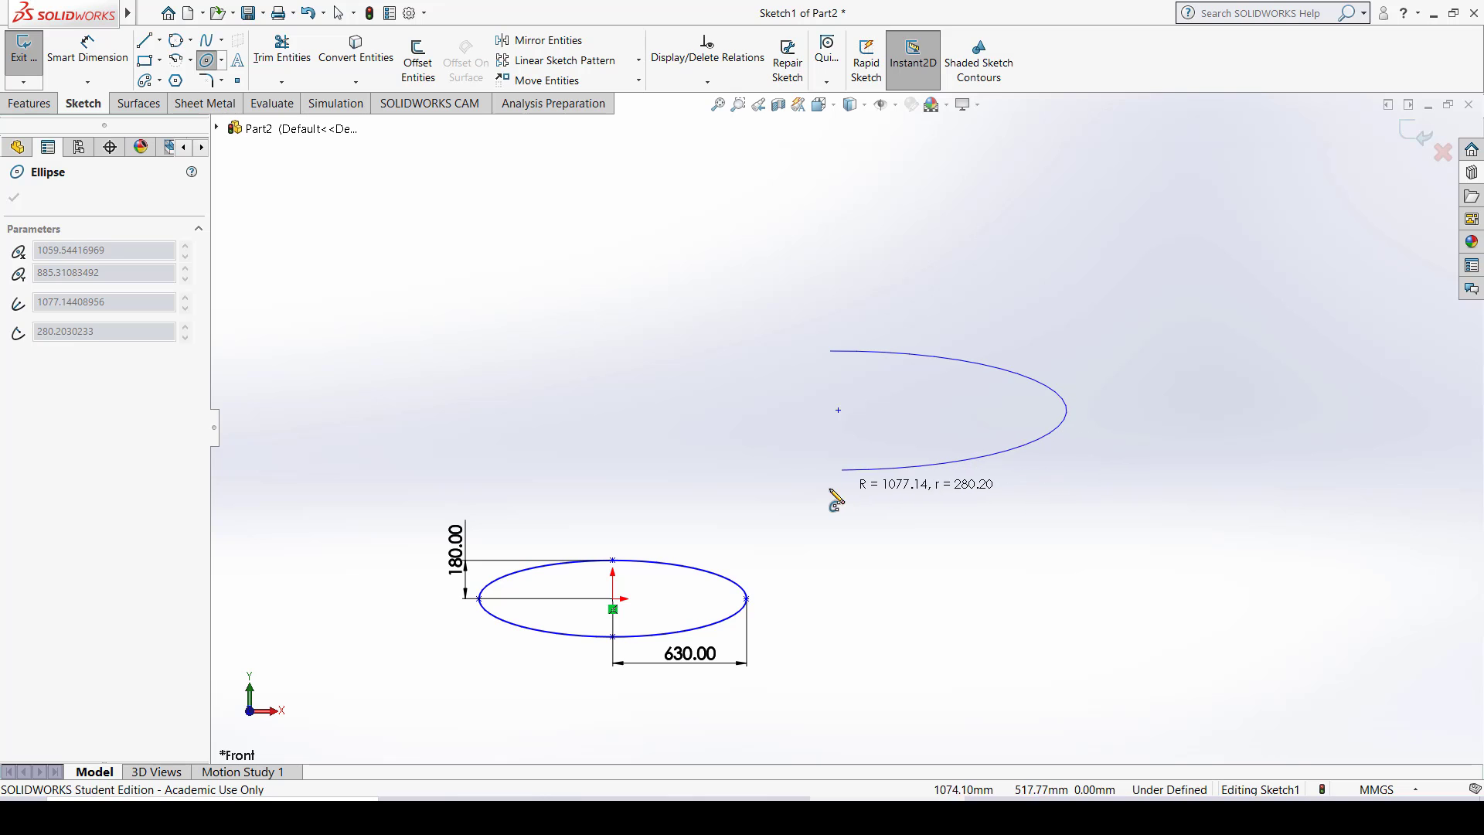
click(670, 391)
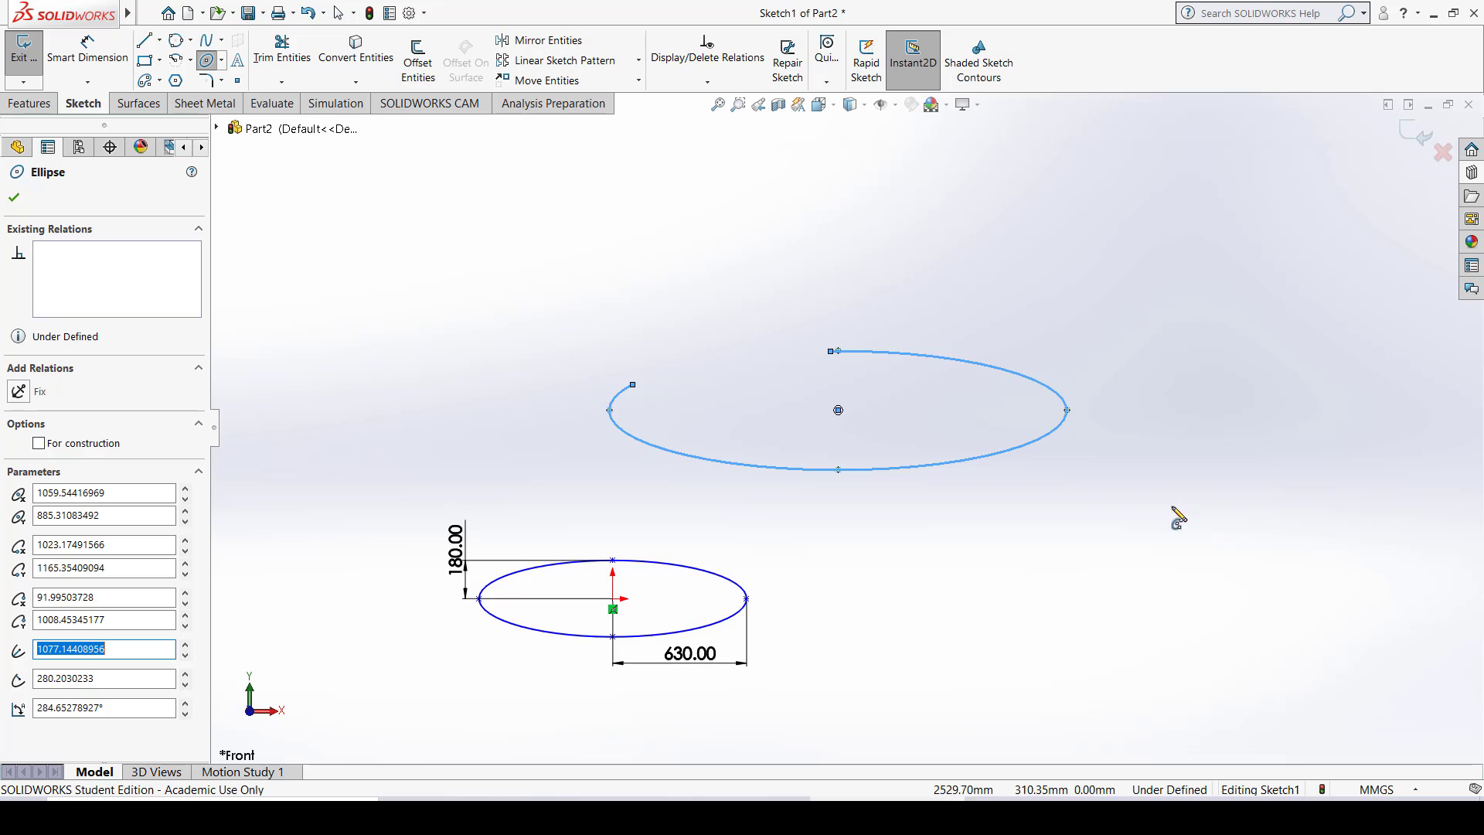
key(Escape)
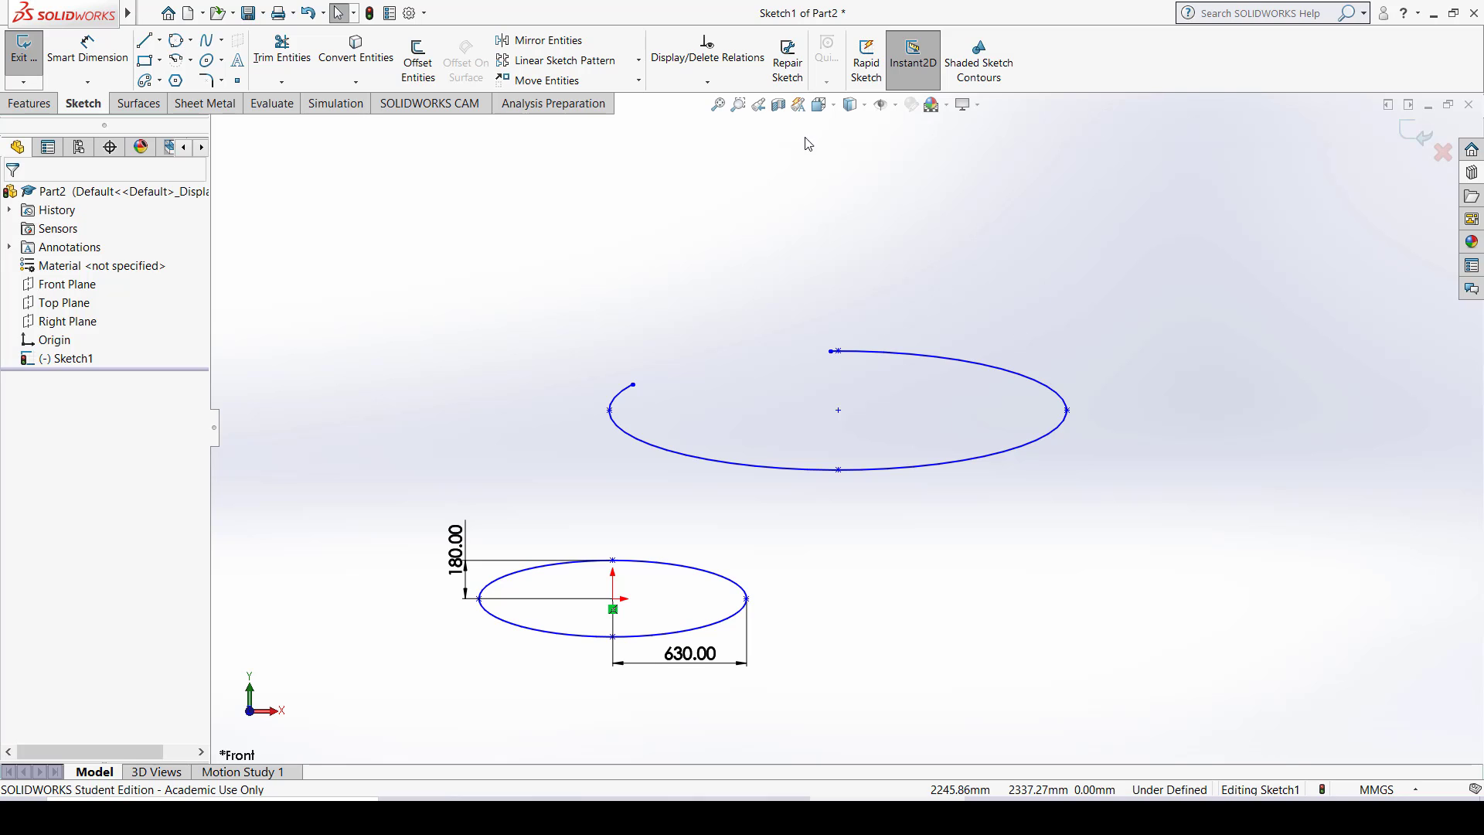
Step: Draw a tilted parabola above the partial ellipse with a focal distance of about 1301 mm, extending its arc far down to the left
click(221, 60)
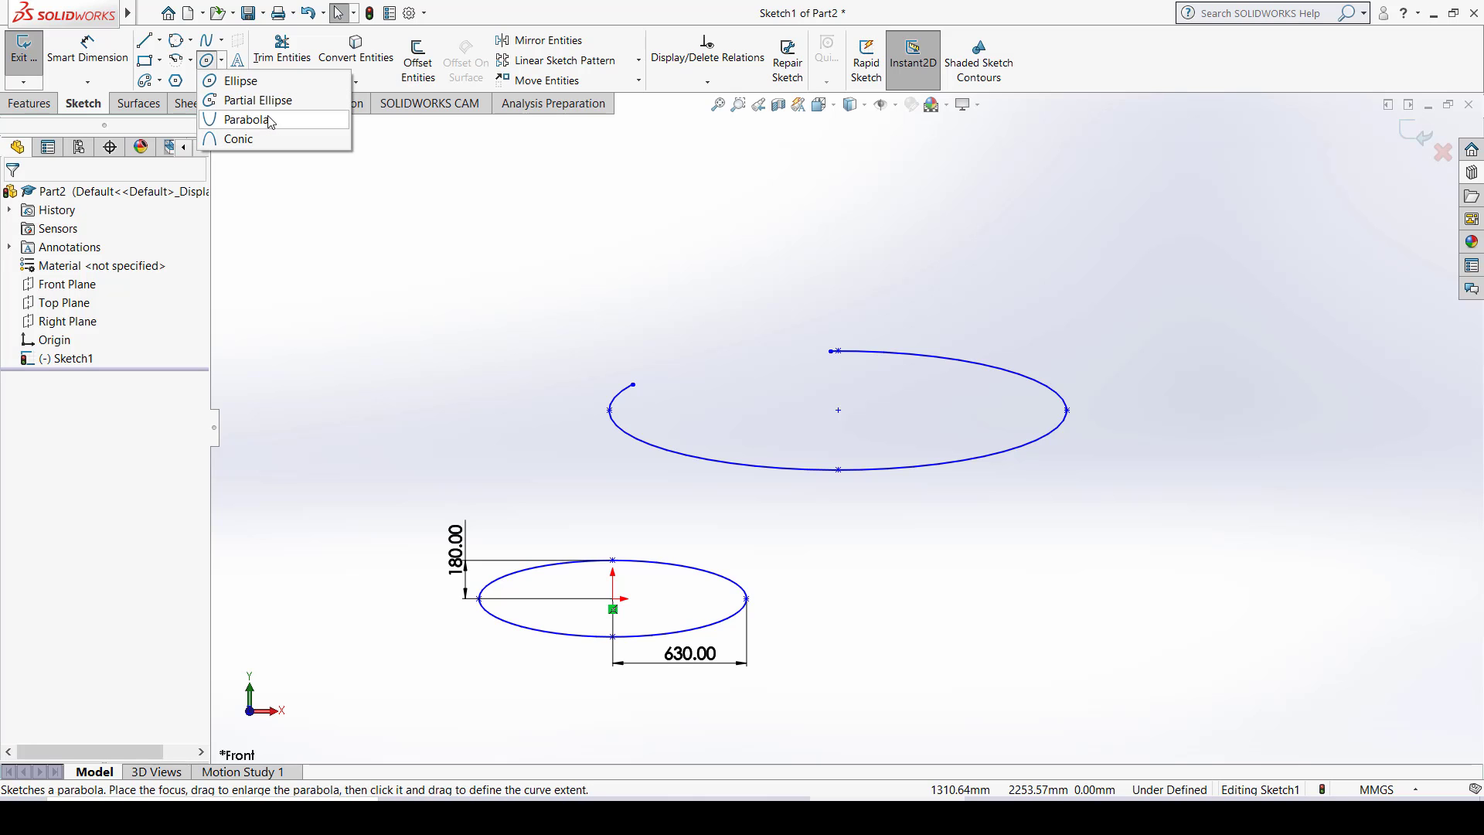
click(270, 120)
scroll(939, 409, down, 2)
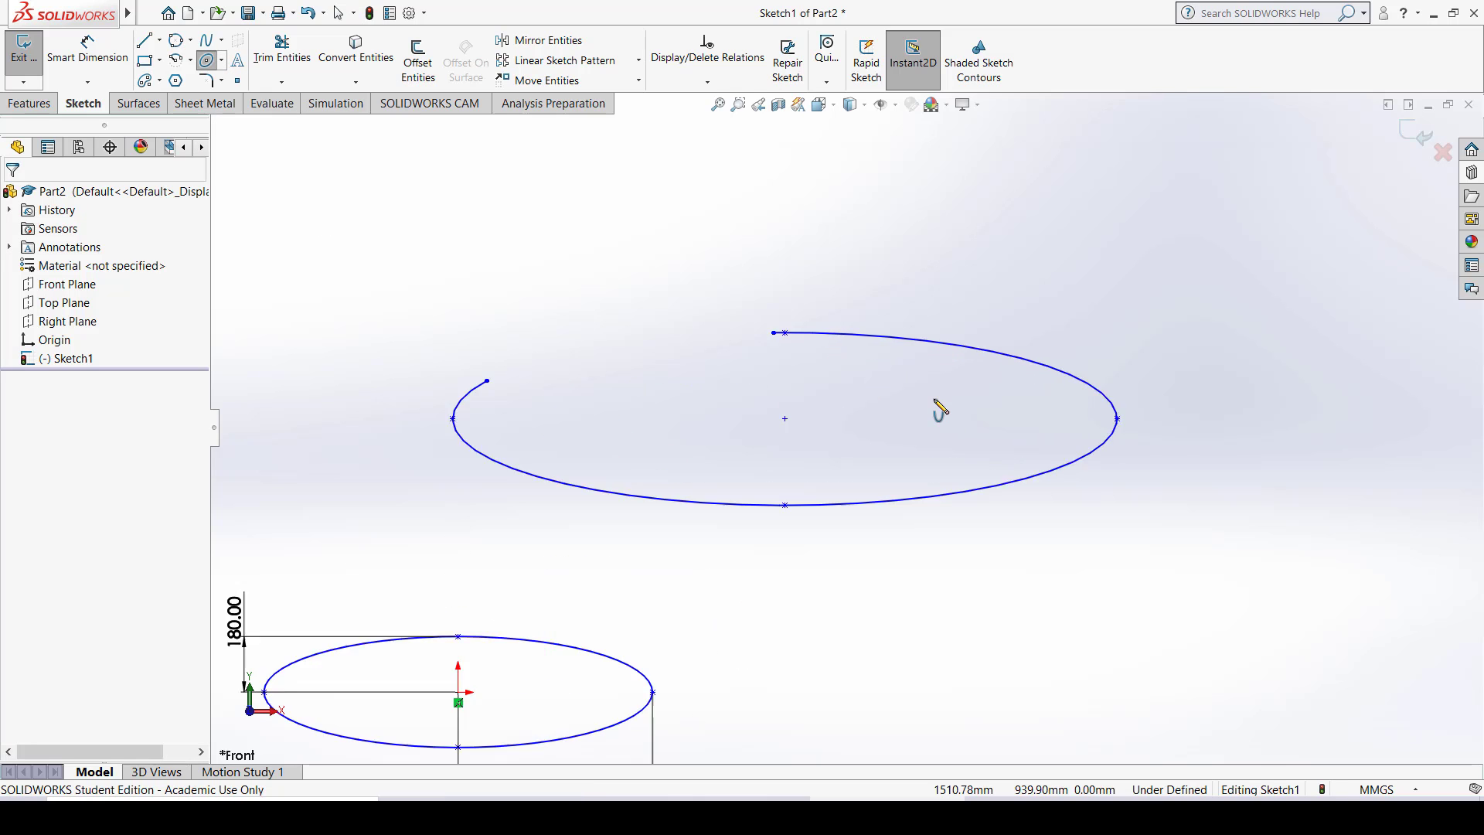
scroll(938, 409, up, 4)
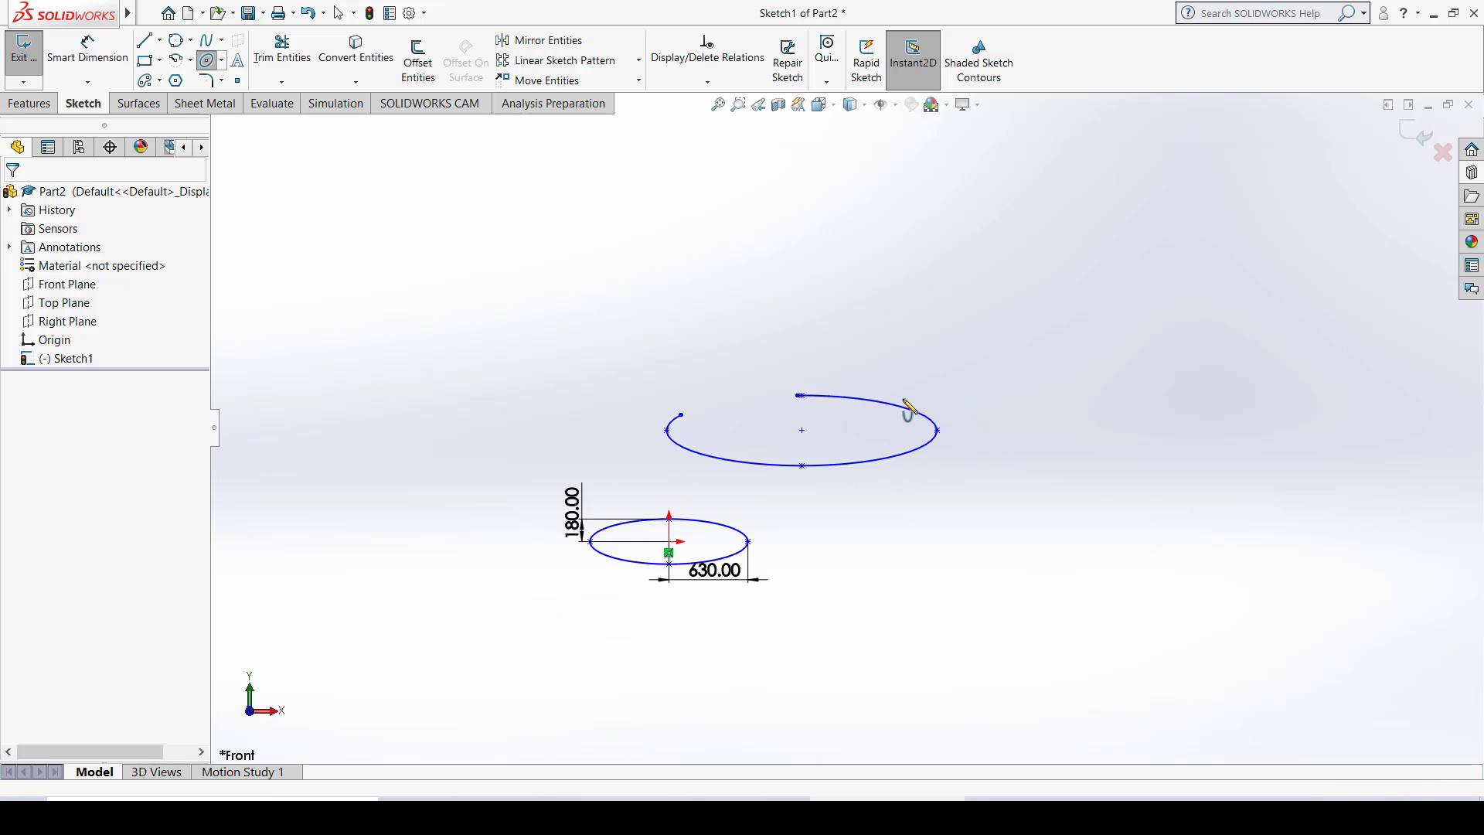
ctrl+middle_drag(904, 407, 798, 494)
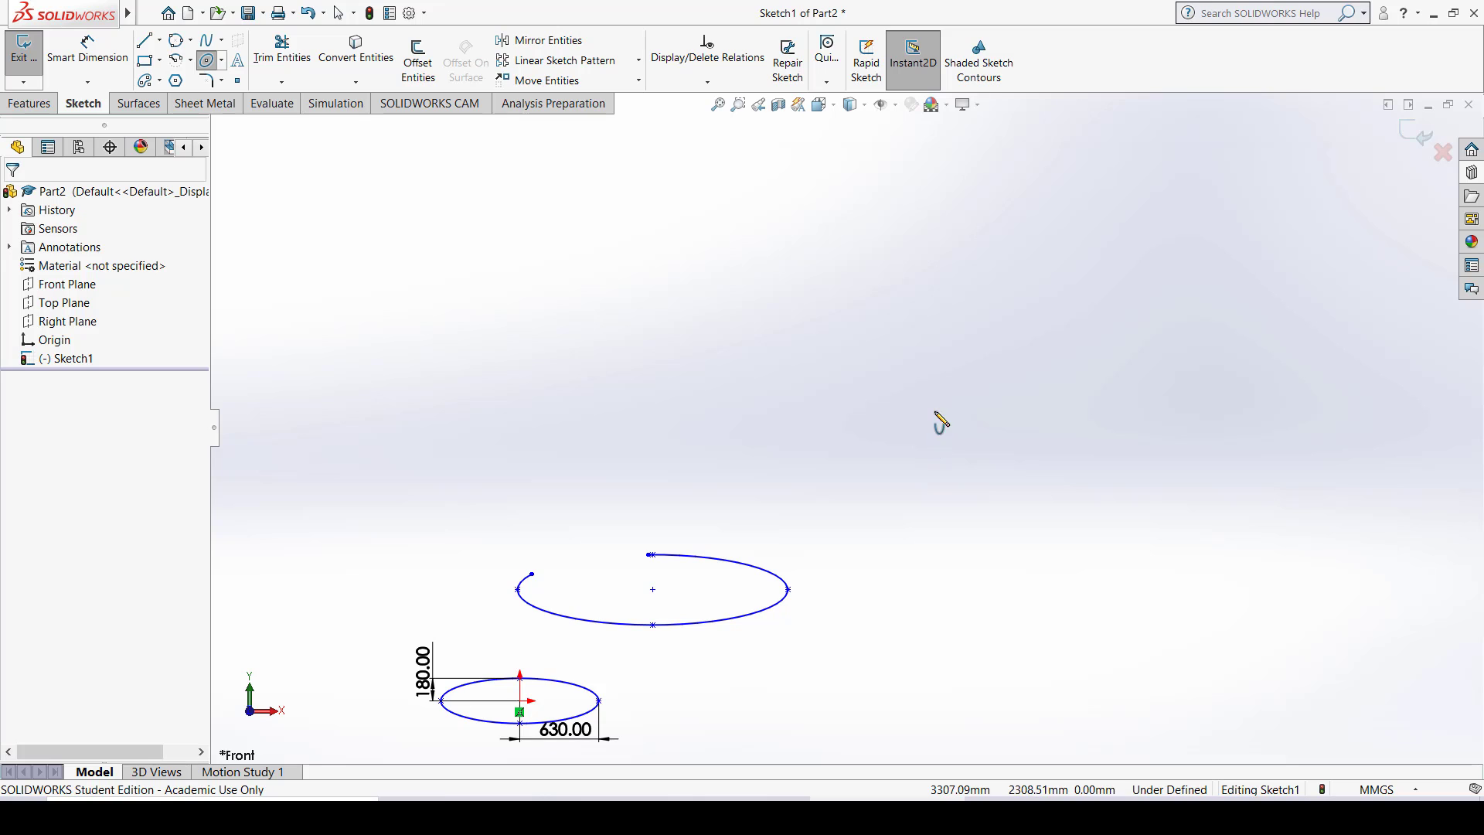
click(917, 367)
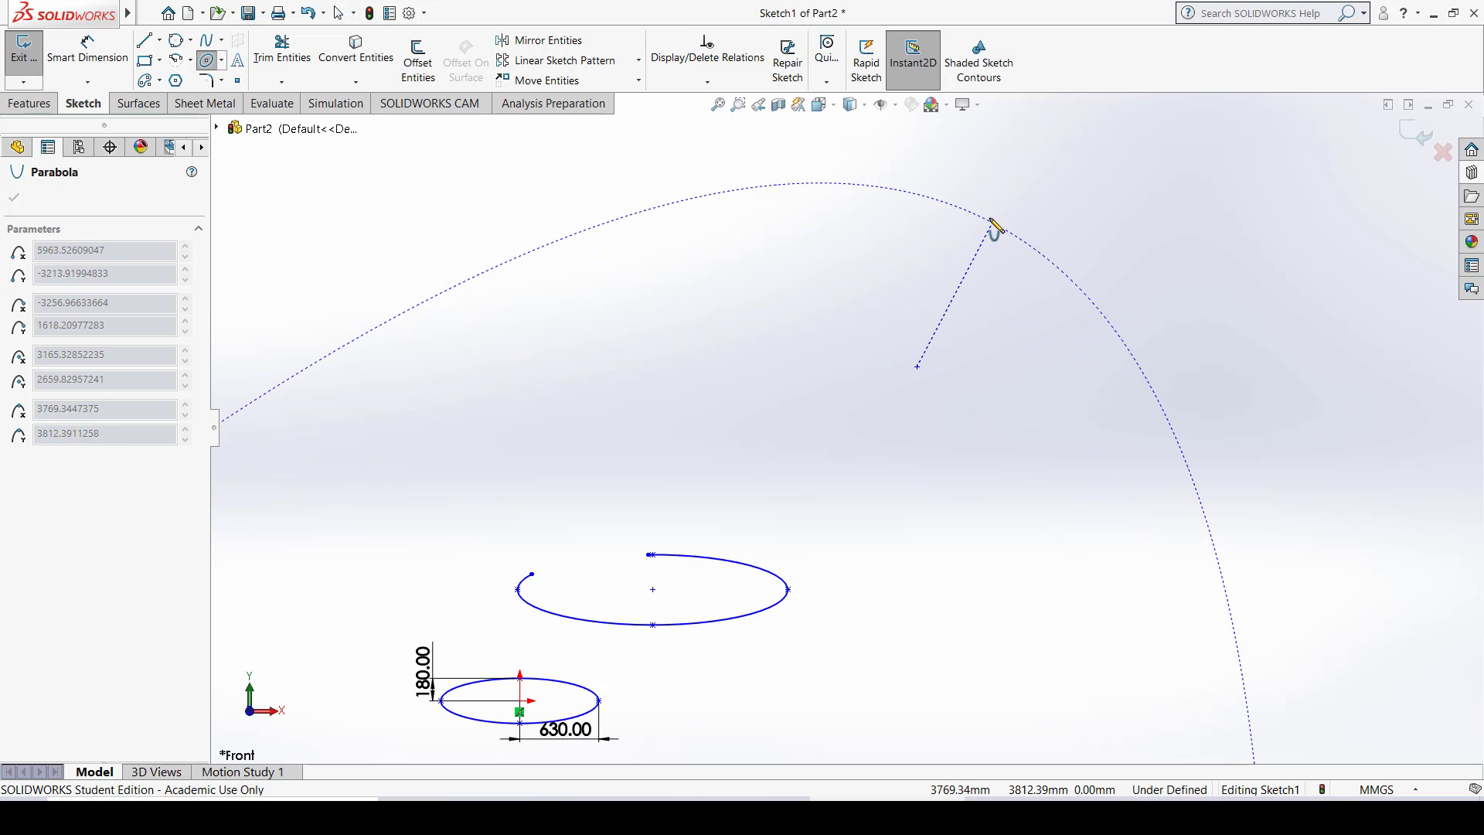
click(995, 228)
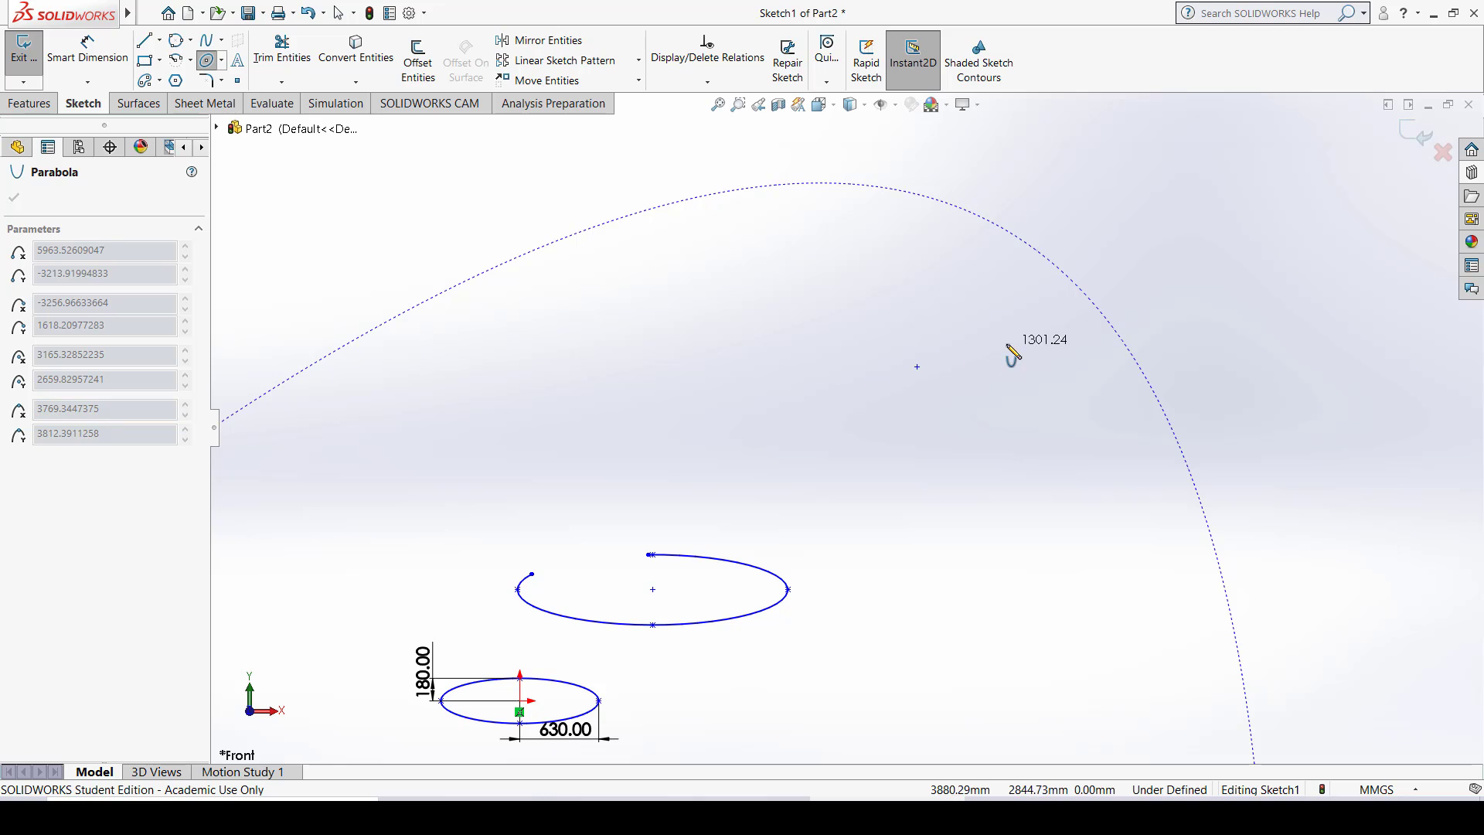
click(986, 220)
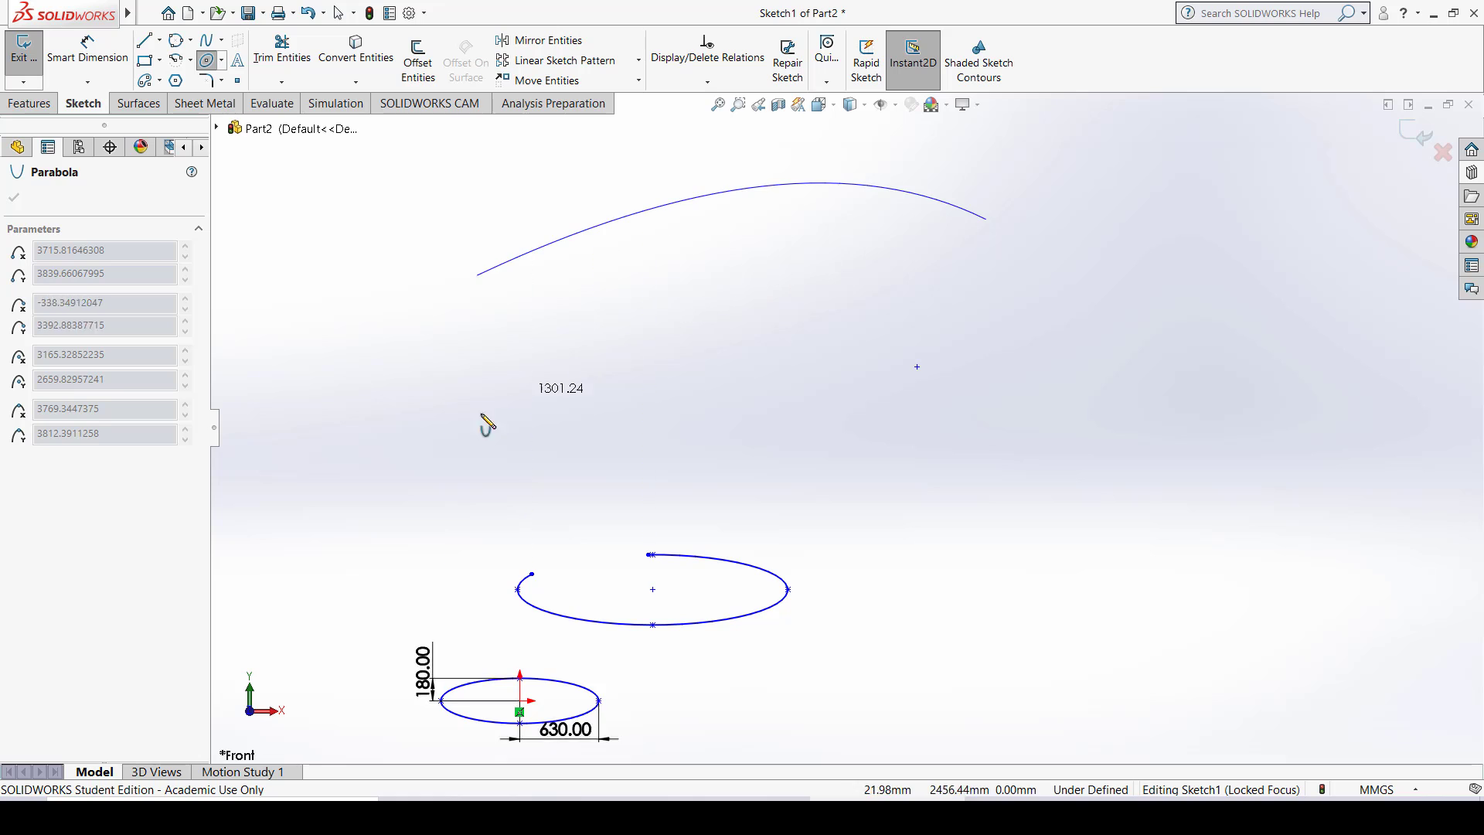
click(411, 453)
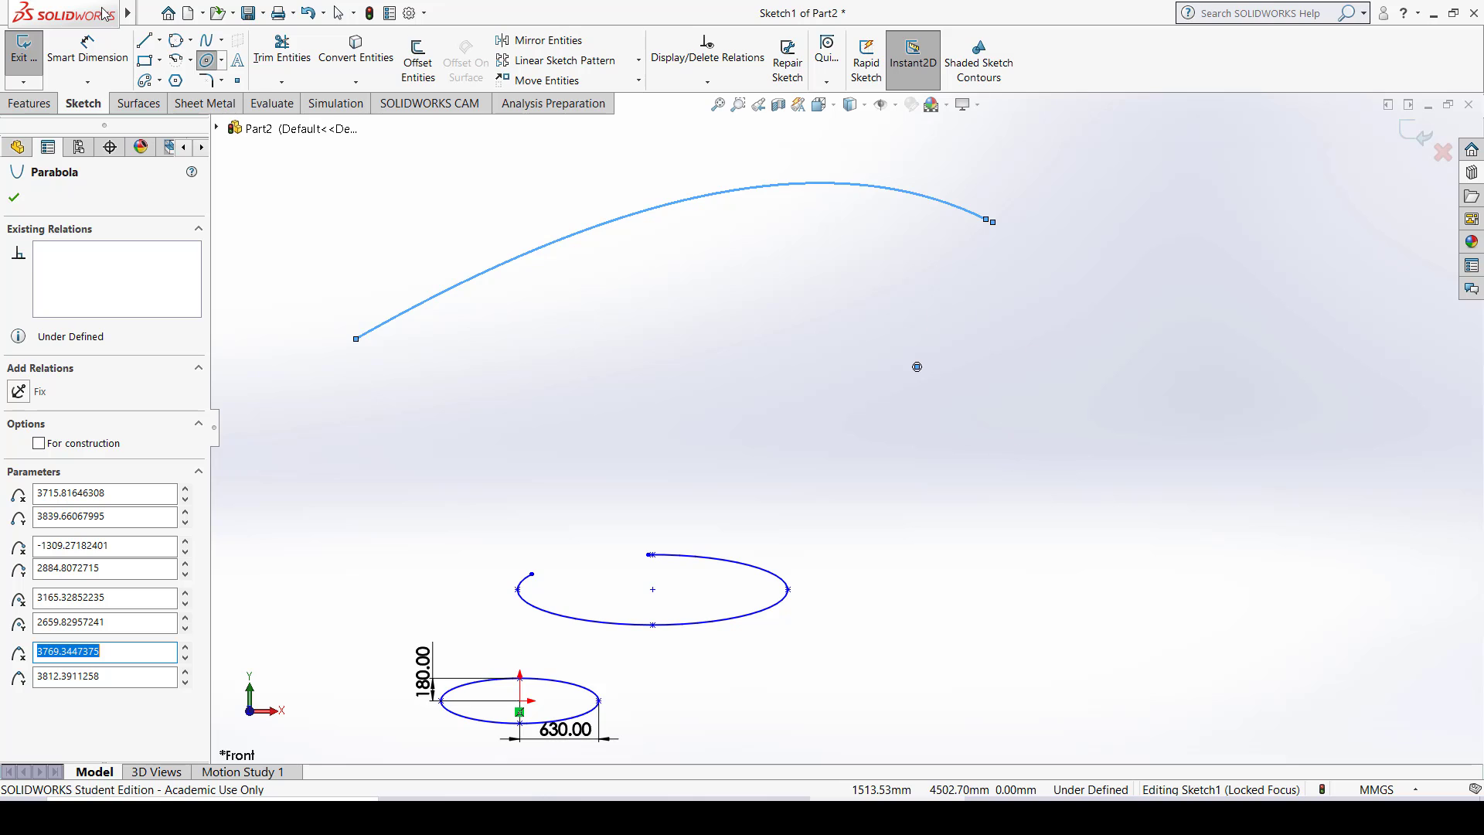
Step: Draw a second, downward-opening parabola right of the partial ellipse, with its vertex about 955 mm directly above its focus
click(221, 60)
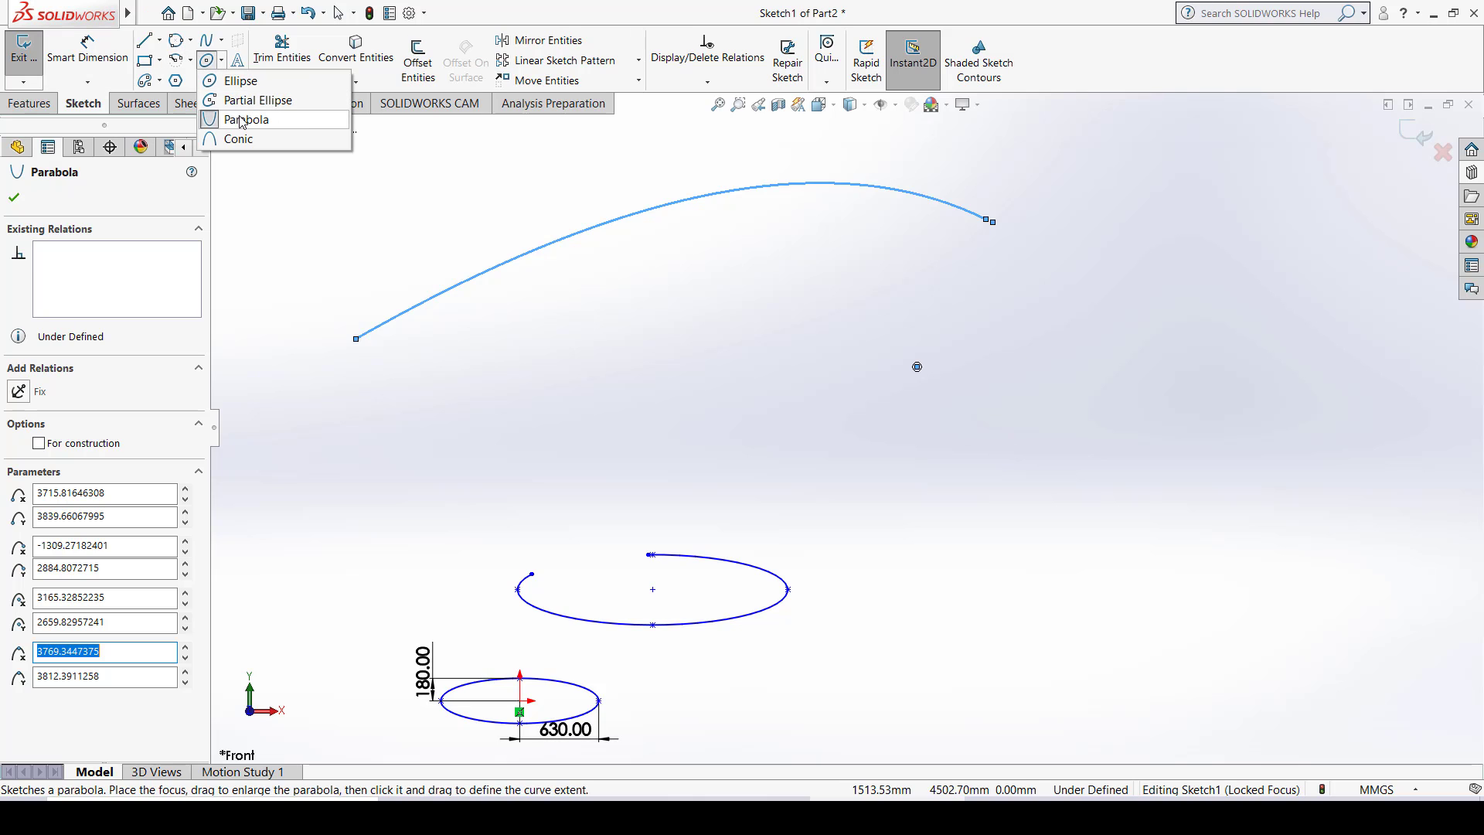
click(242, 121)
click(221, 59)
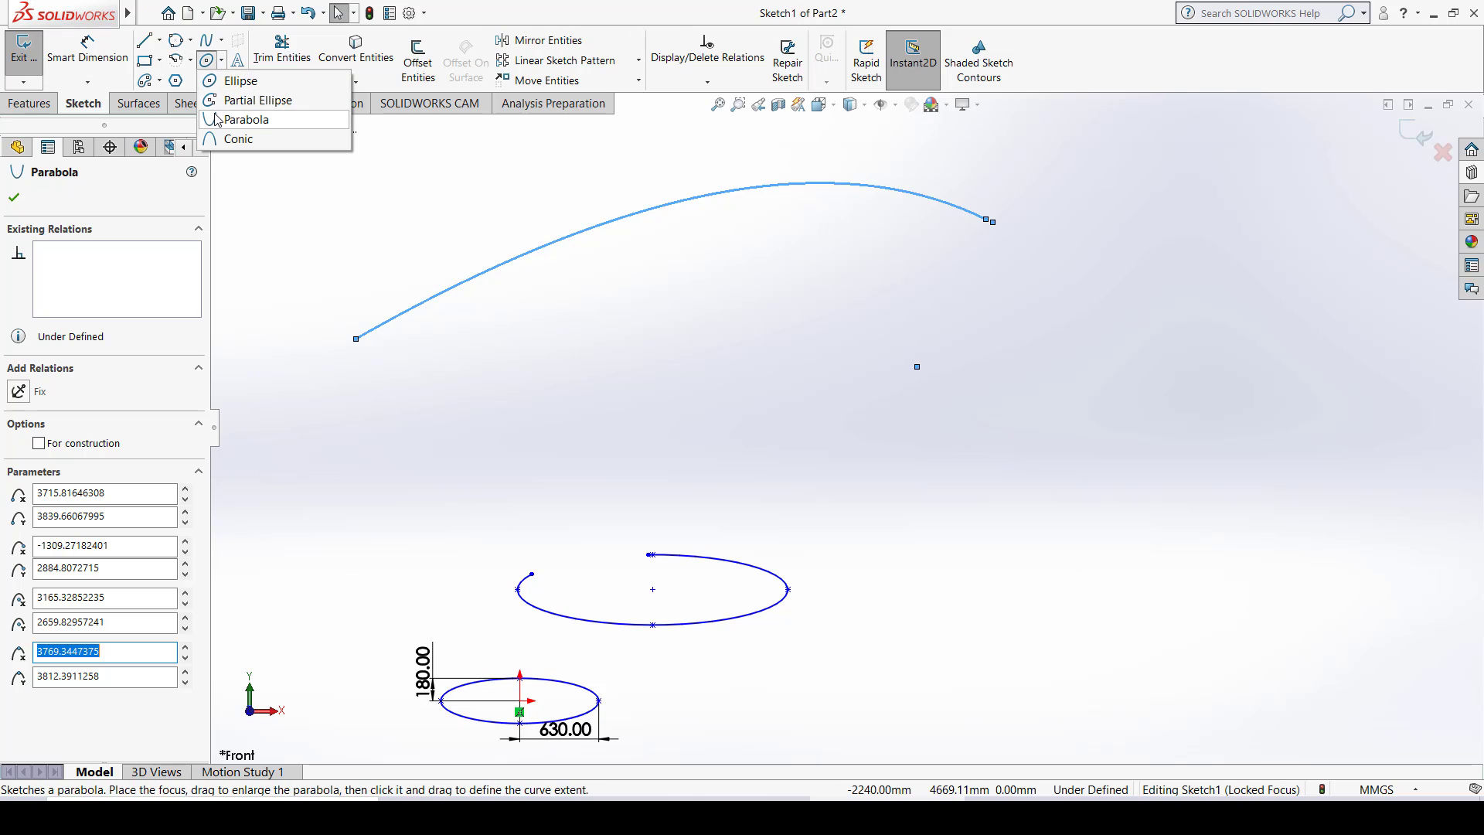
click(218, 120)
click(1143, 546)
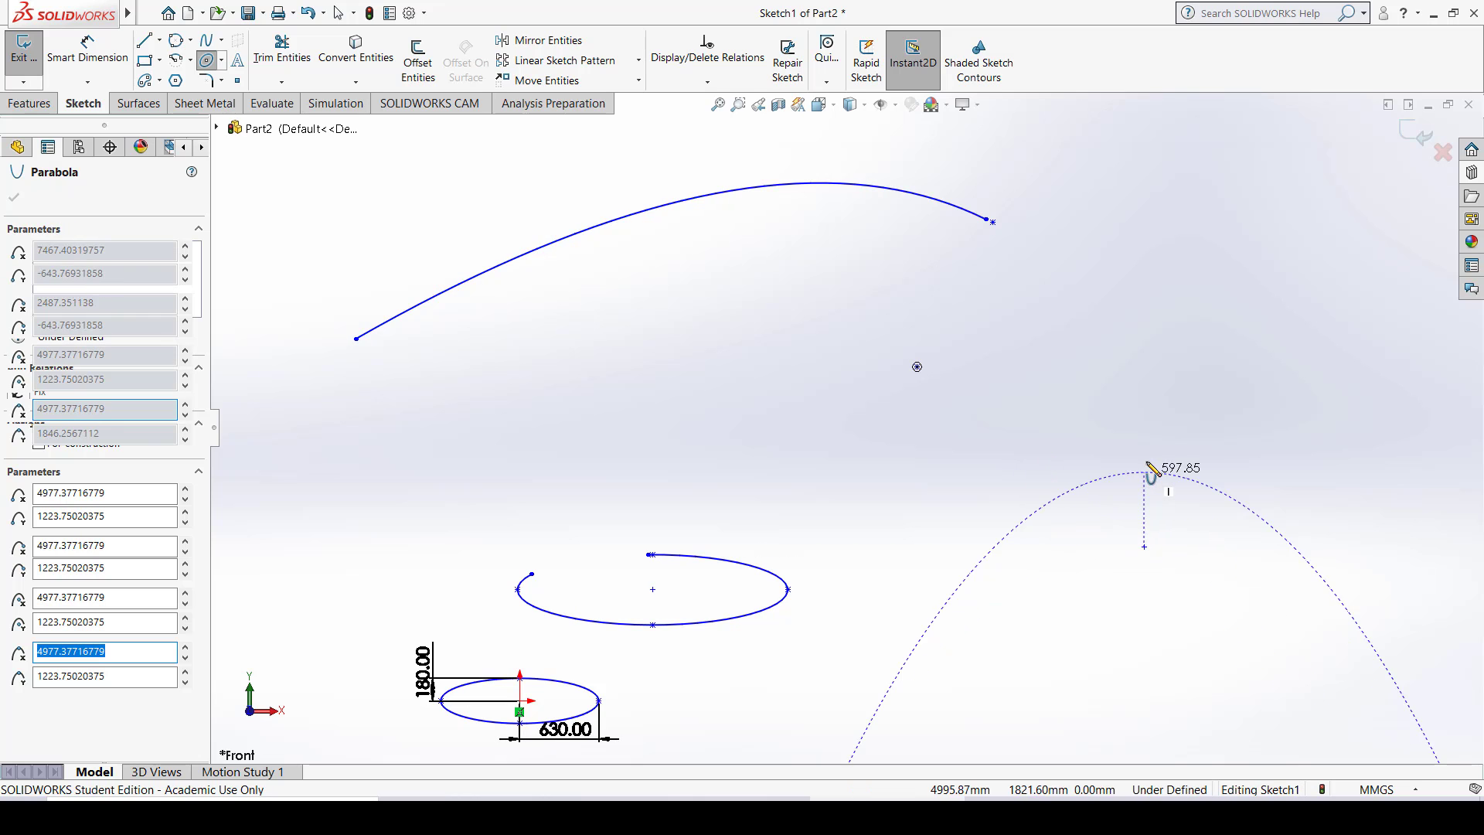
click(1144, 429)
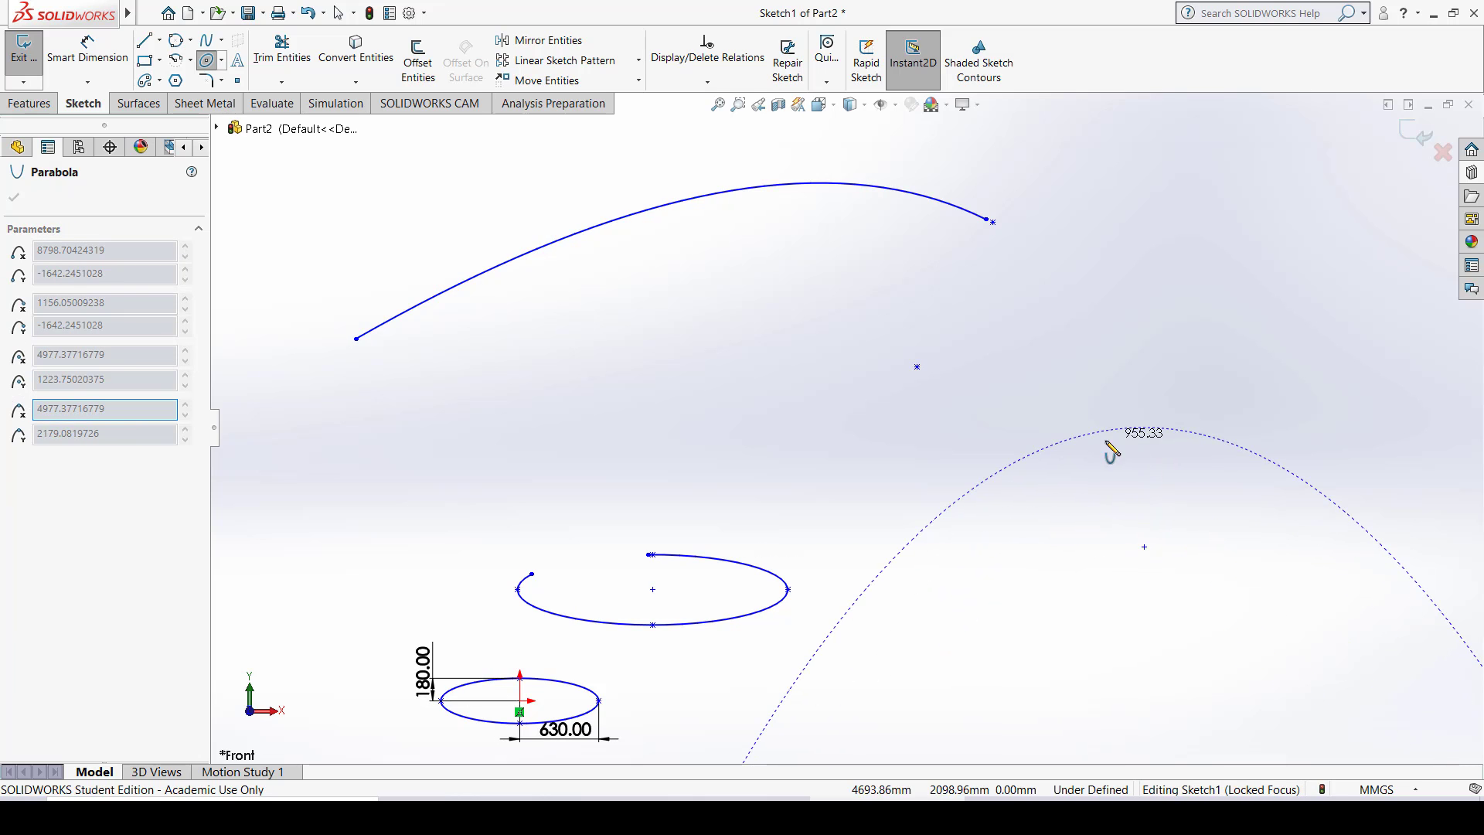
click(834, 676)
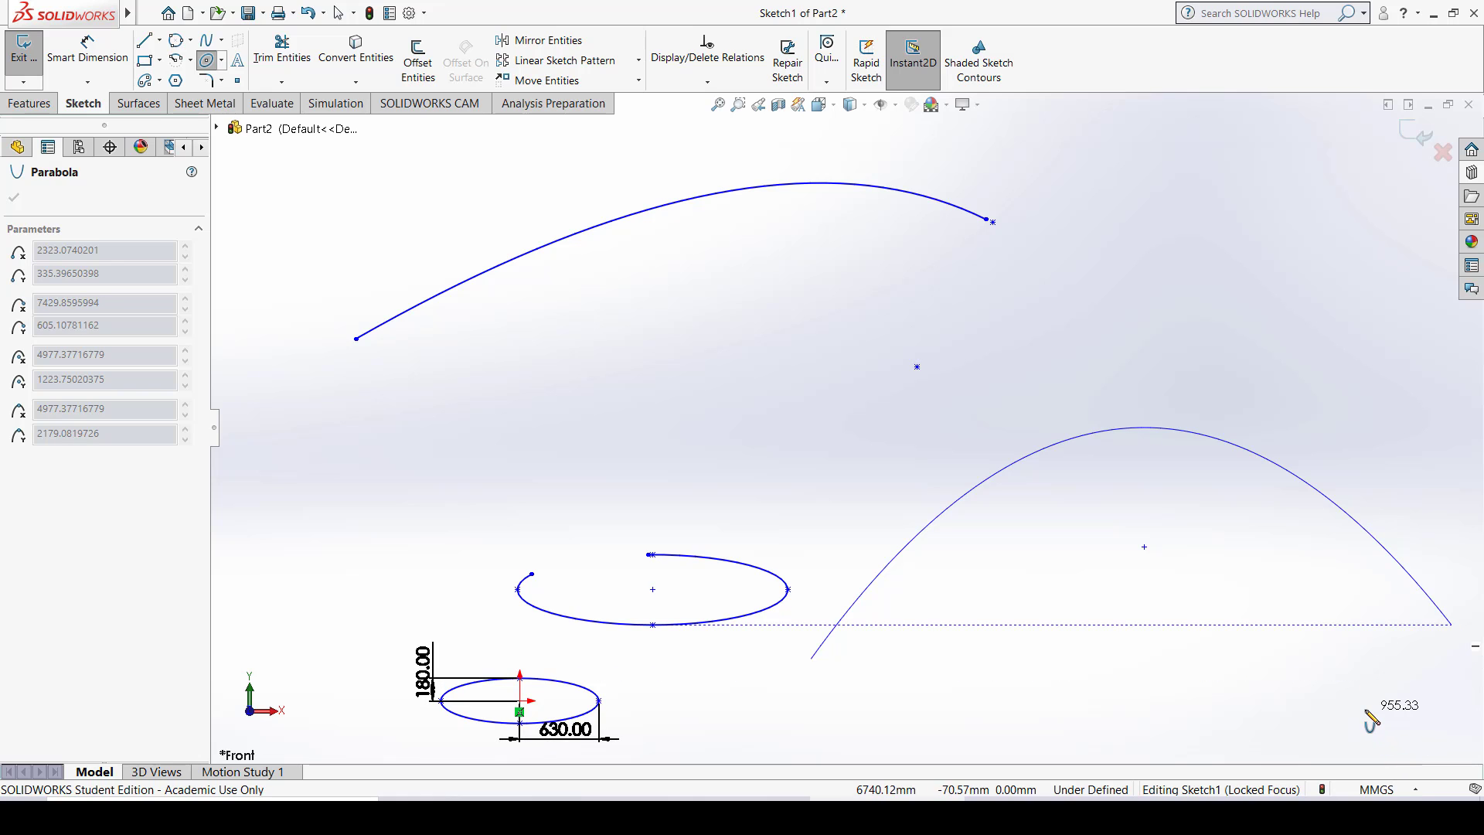
click(1388, 643)
Step: Draw a narrow, left-pointing conic above and right of the downward-opening parabola, with its top vertex aligned vertically with that parabola's apex
ctrl+middle_drag(905, 458, 798, 411)
scroll(967, 412, down, 2)
scroll(967, 411, up, 5)
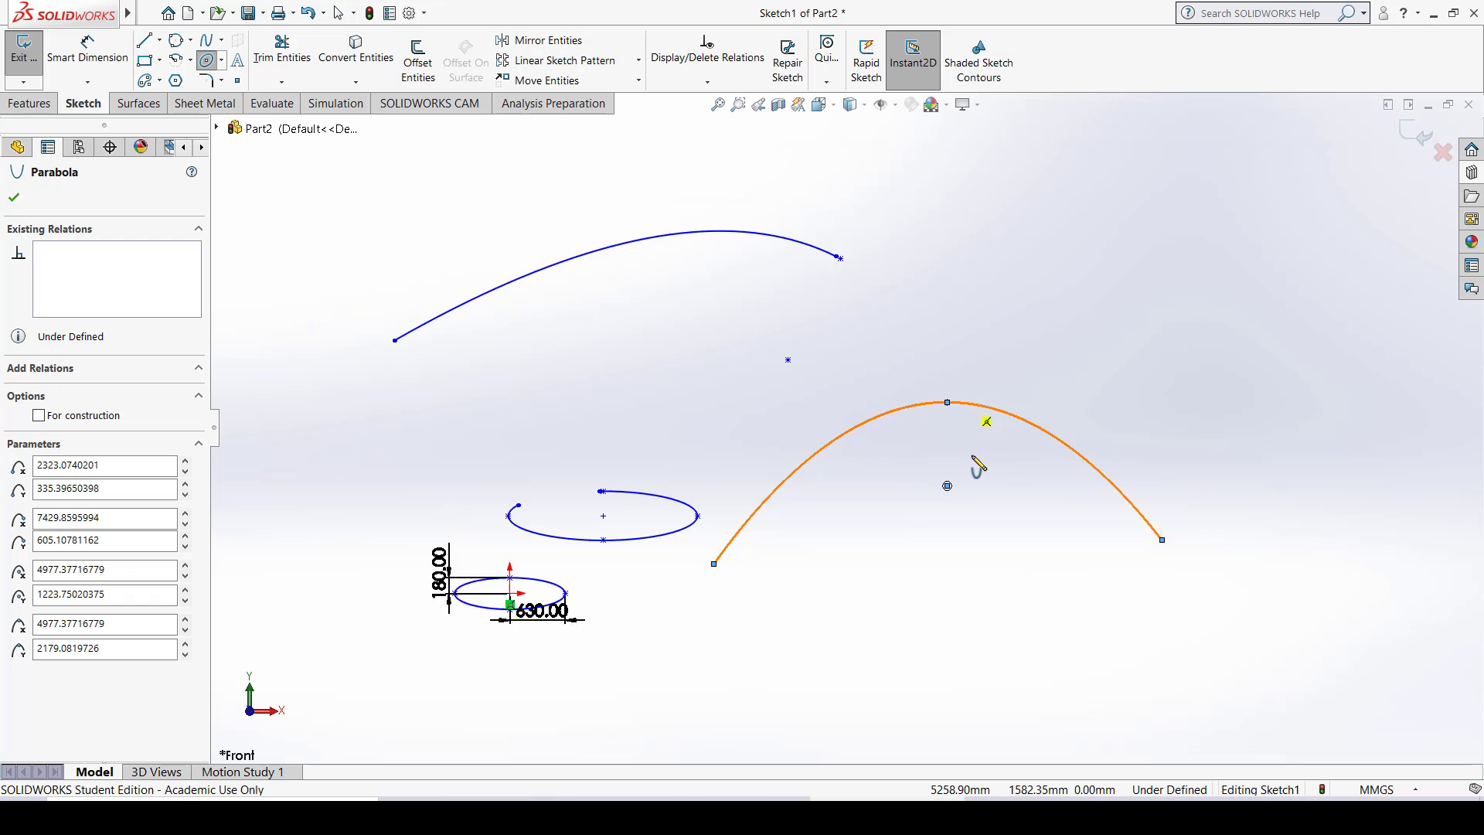
ctrl+middle_drag(988, 477, 796, 504)
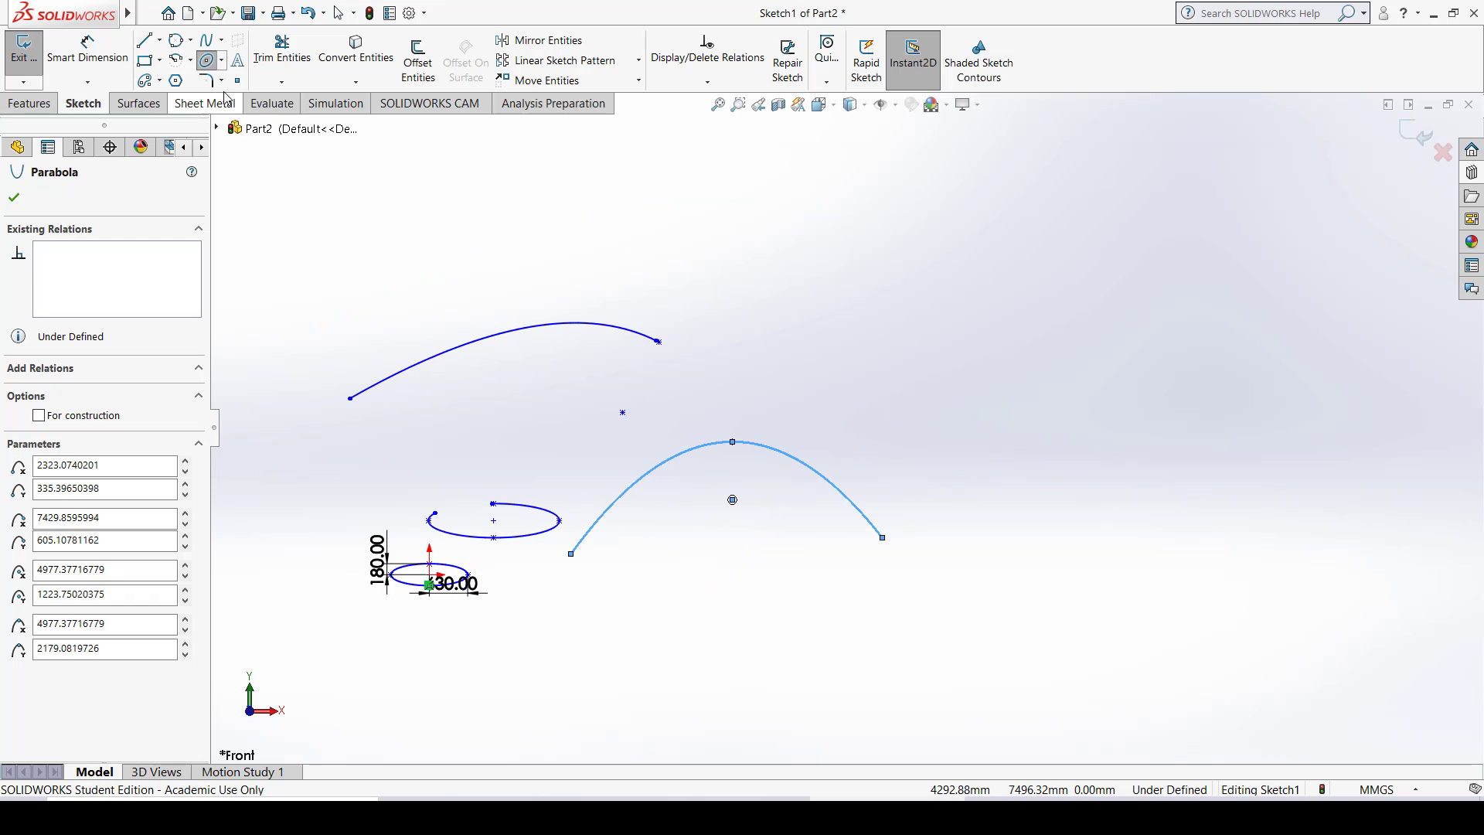
click(223, 61)
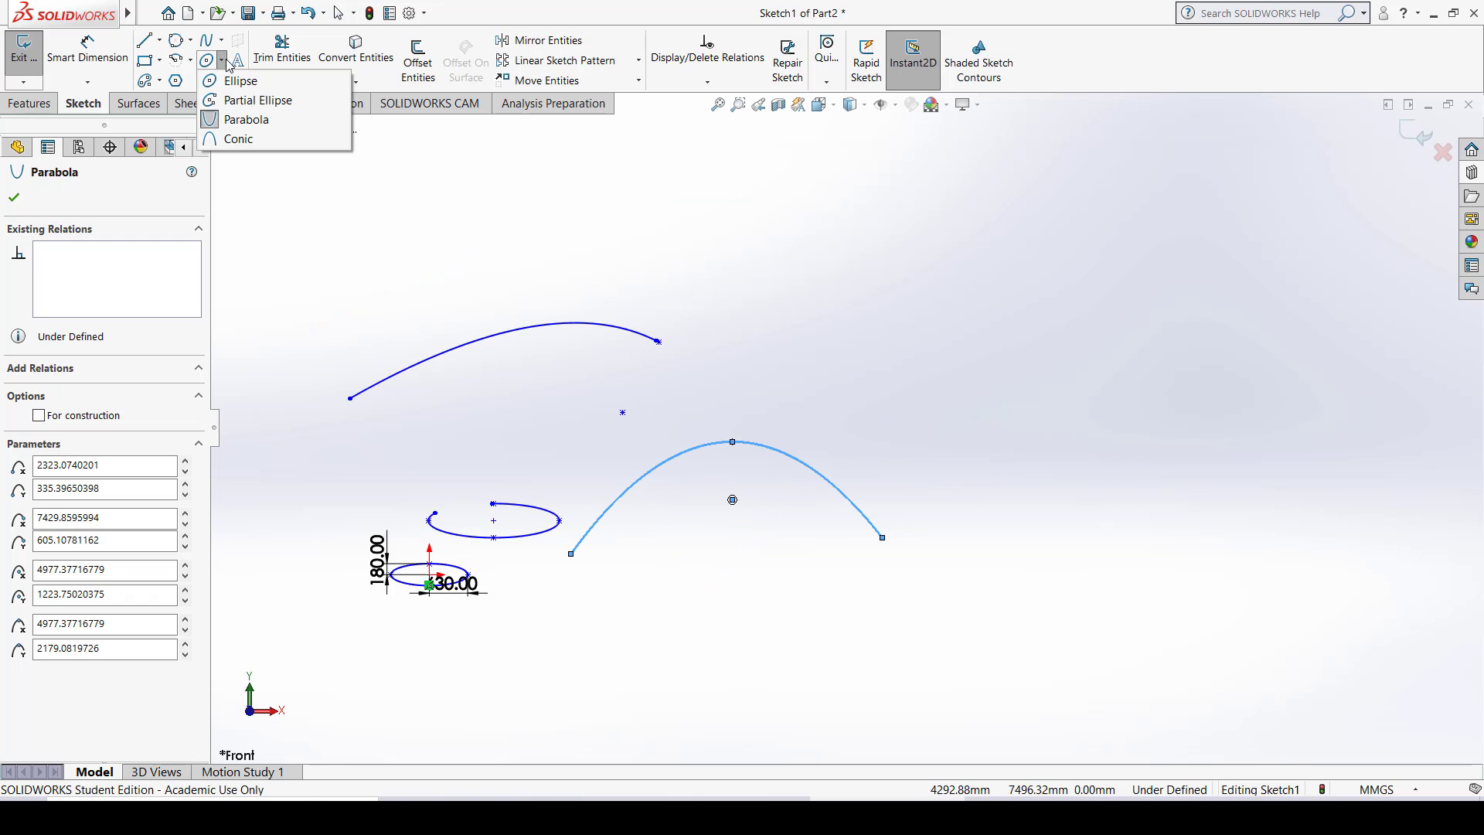
click(232, 140)
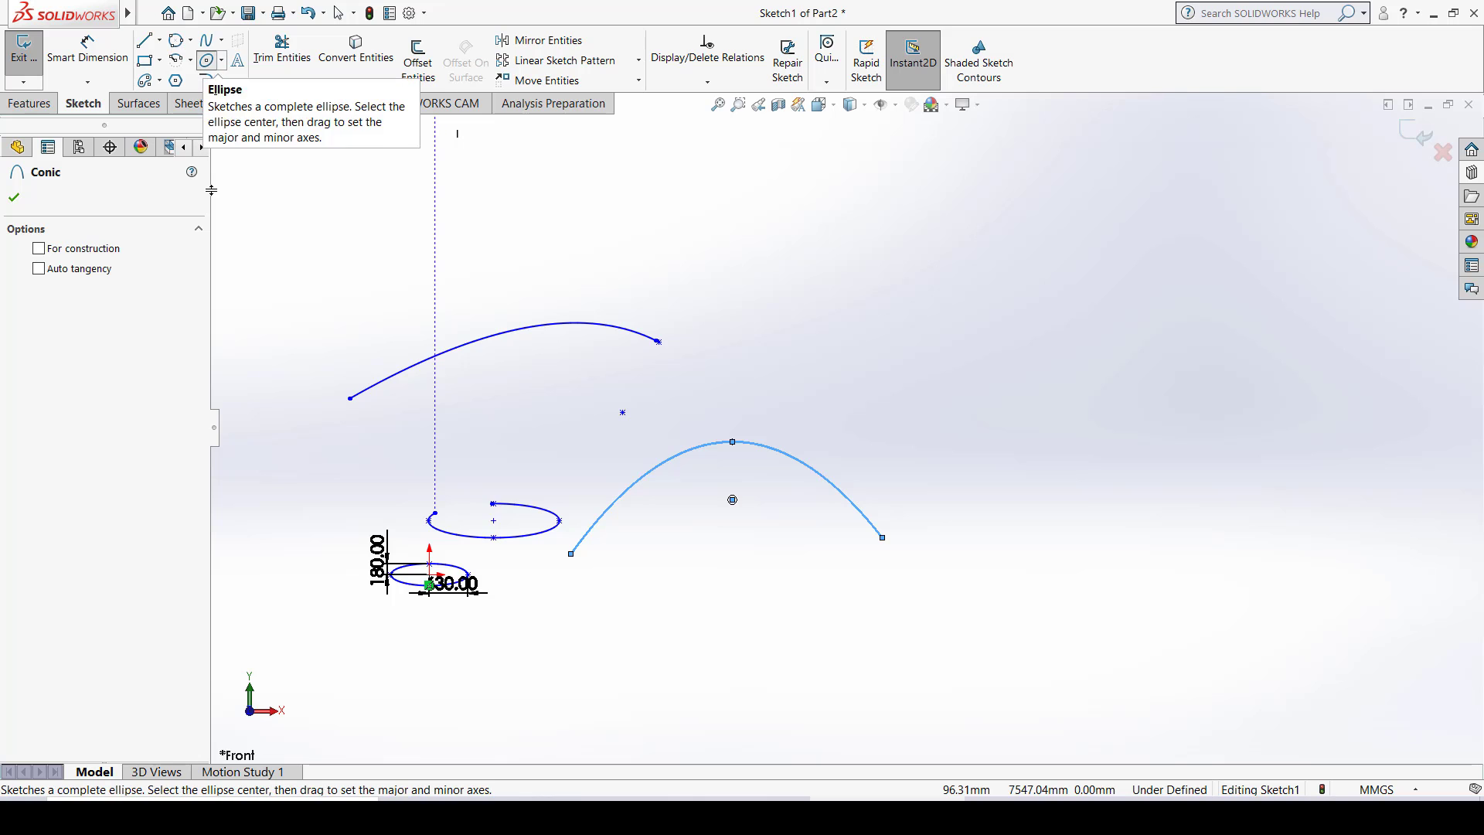
click(986, 388)
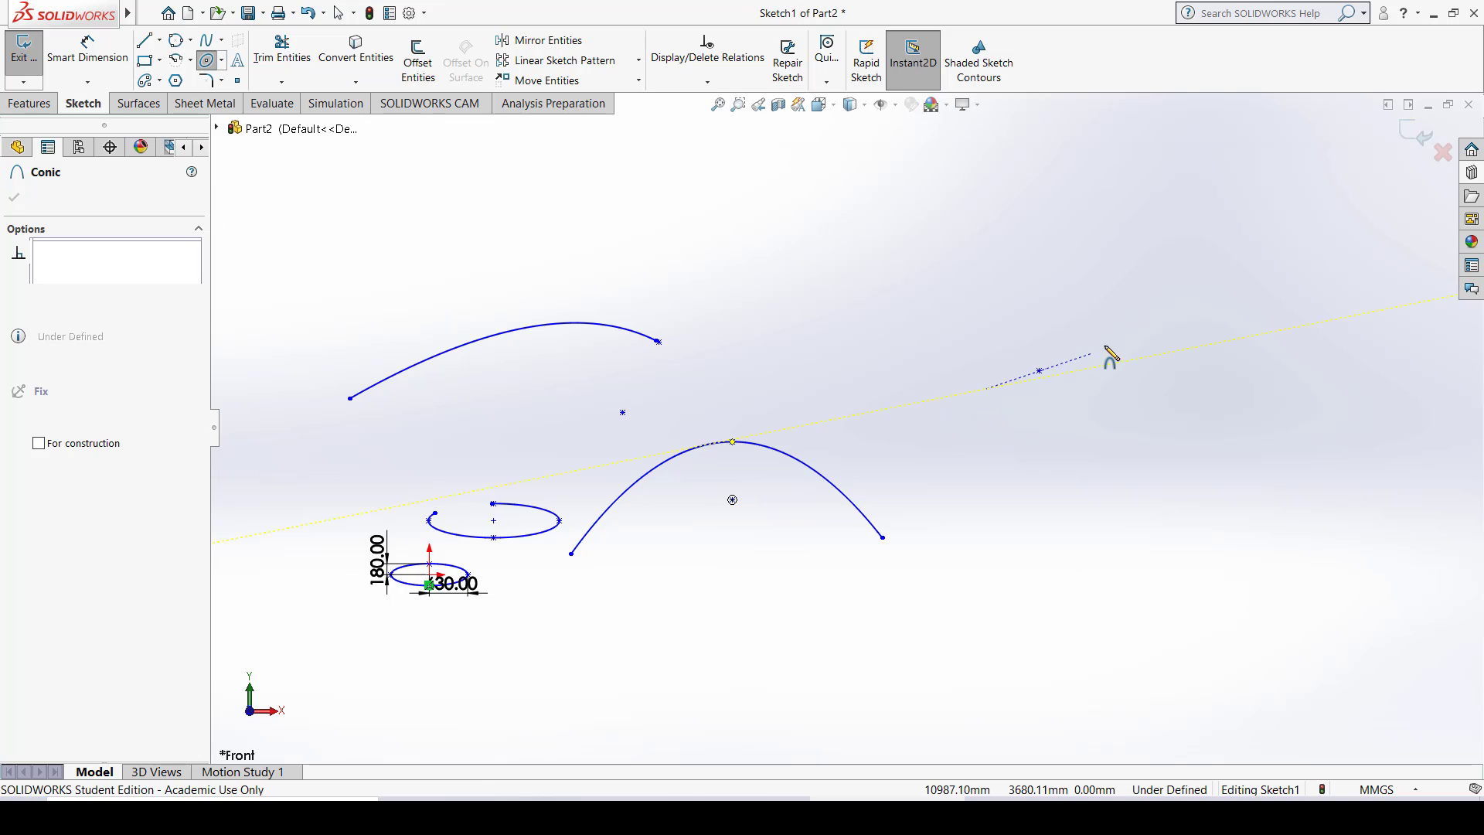
click(1140, 326)
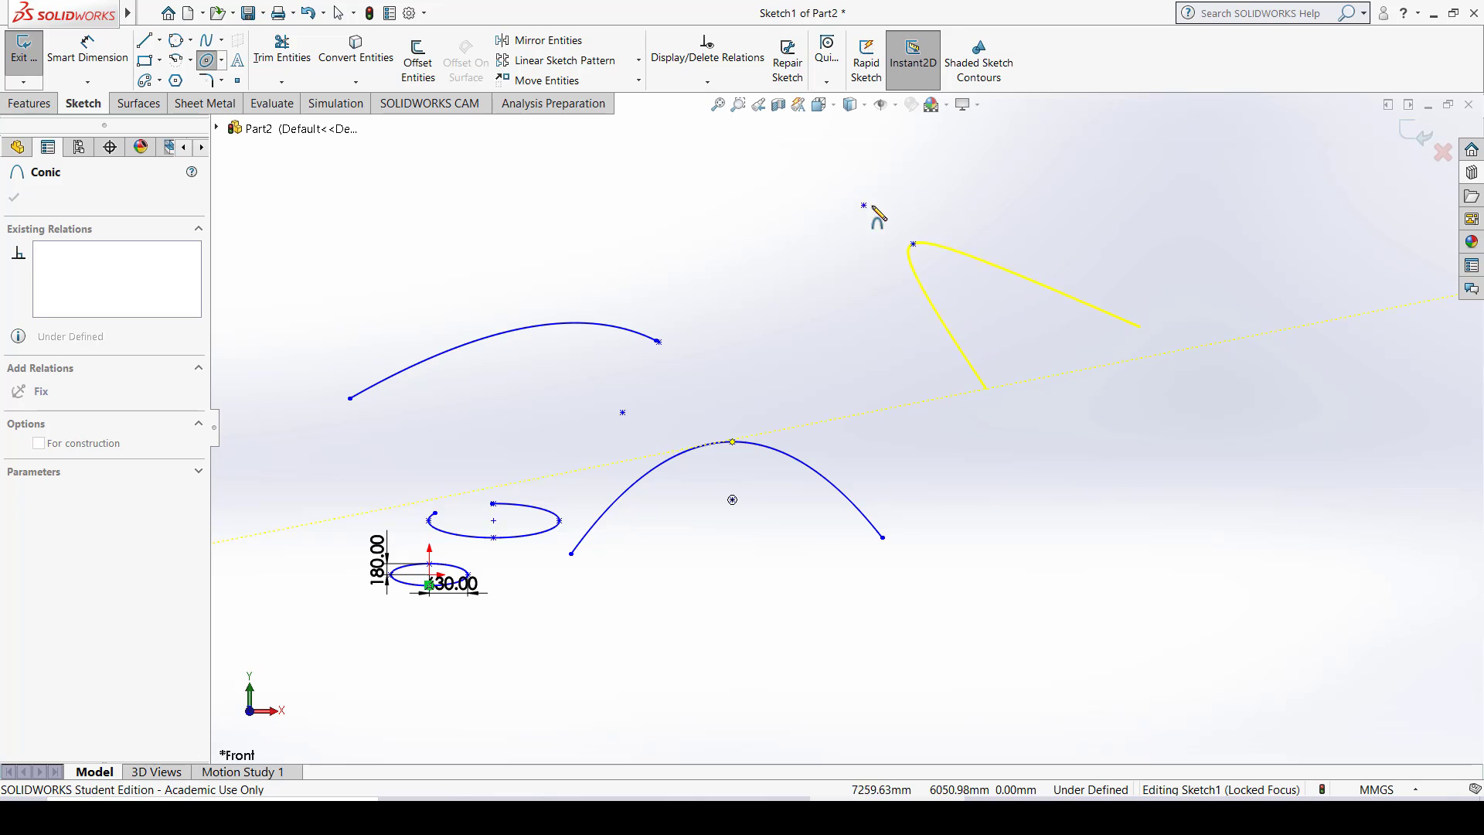
click(731, 289)
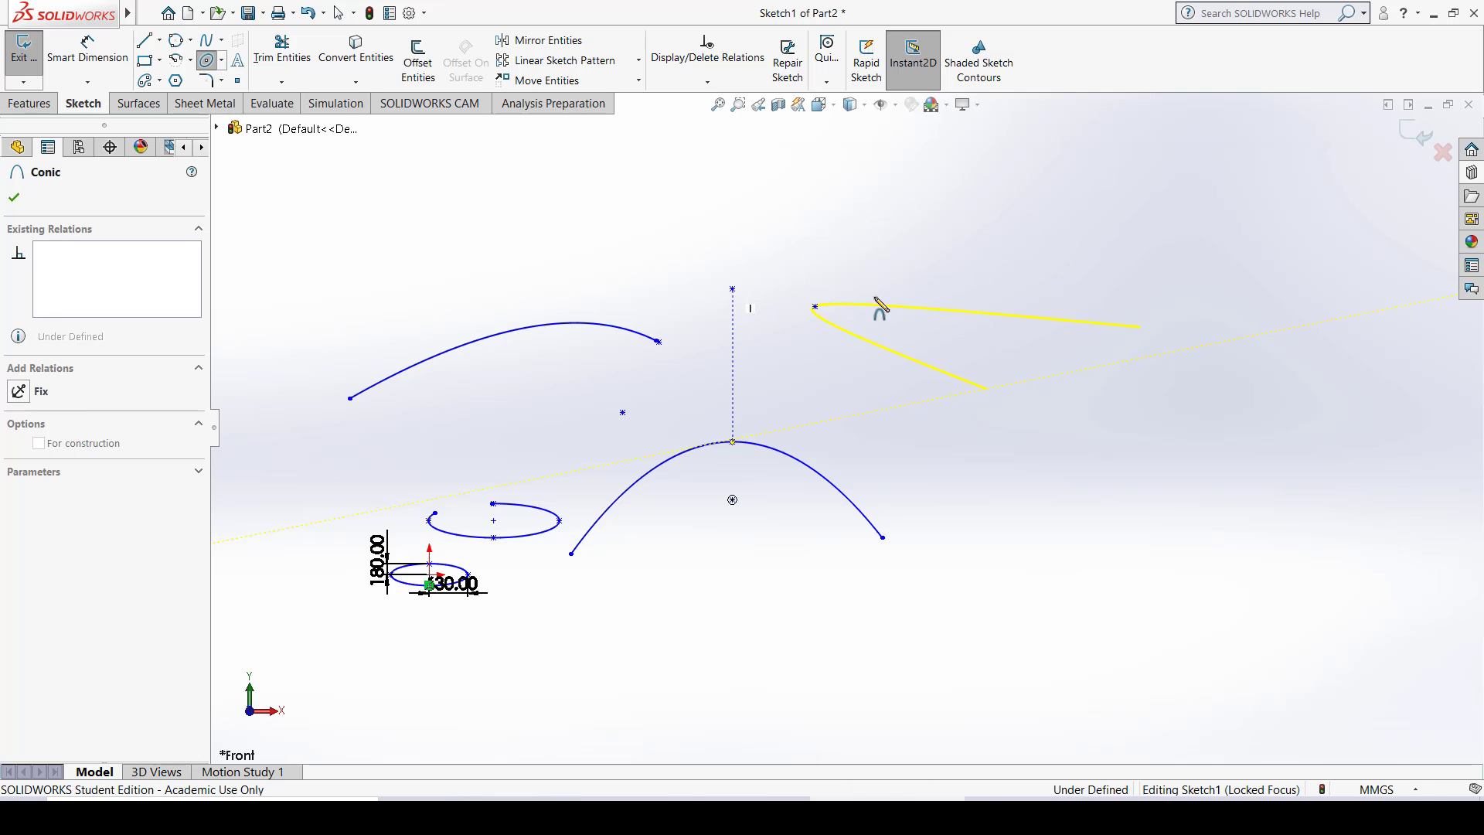
click(949, 297)
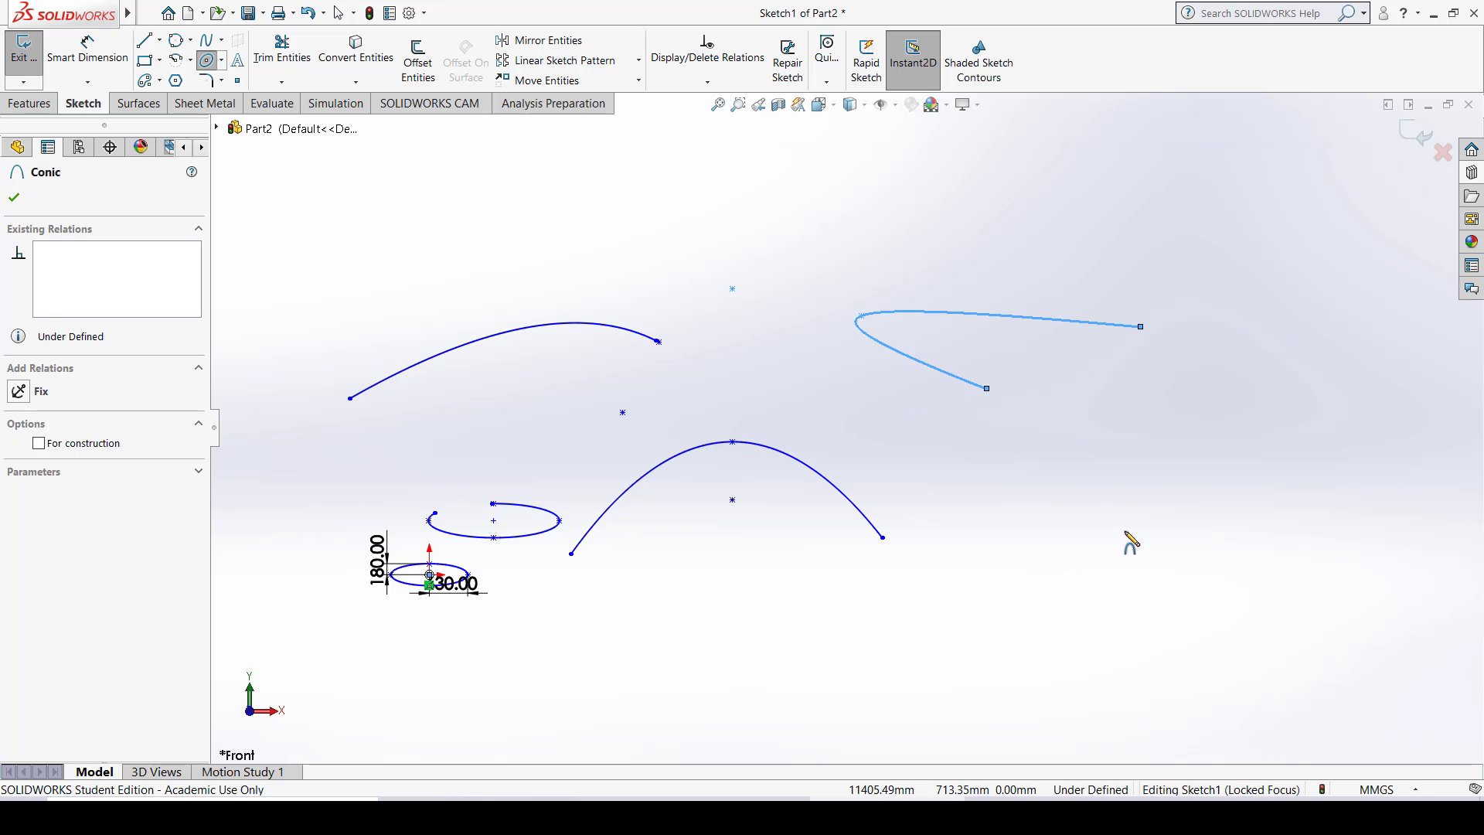
key(Escape)
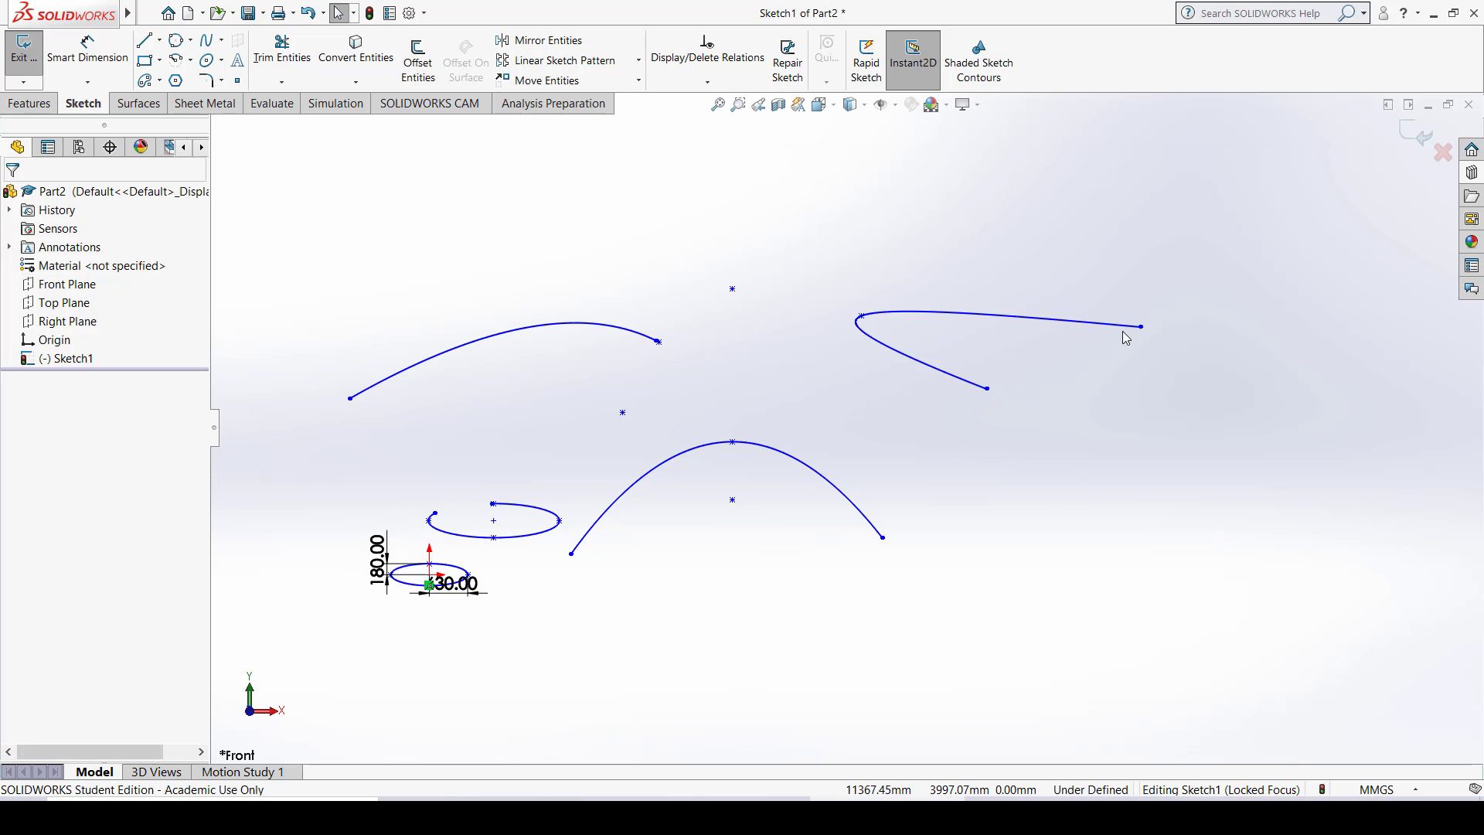
Step: Delete all ellipses, parabolas, the conic and their dimensions from the sketch
scroll(1017, 507, down, 2)
scroll(1017, 506, up, 5)
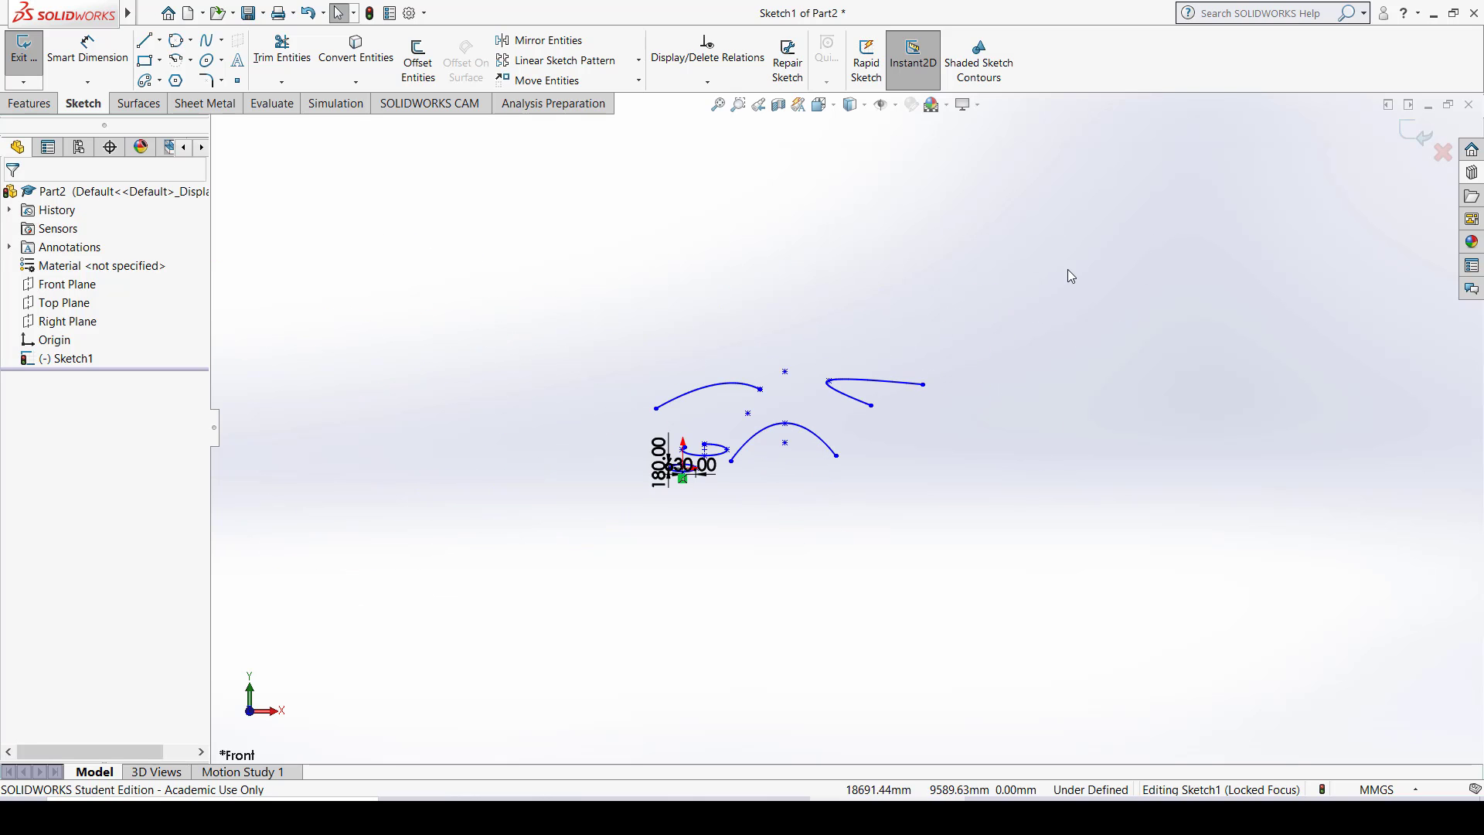
mouse_move(1067, 269)
mouse_down()
mouse_move(482, 519)
mouse_move(427, 589)
mouse_up()
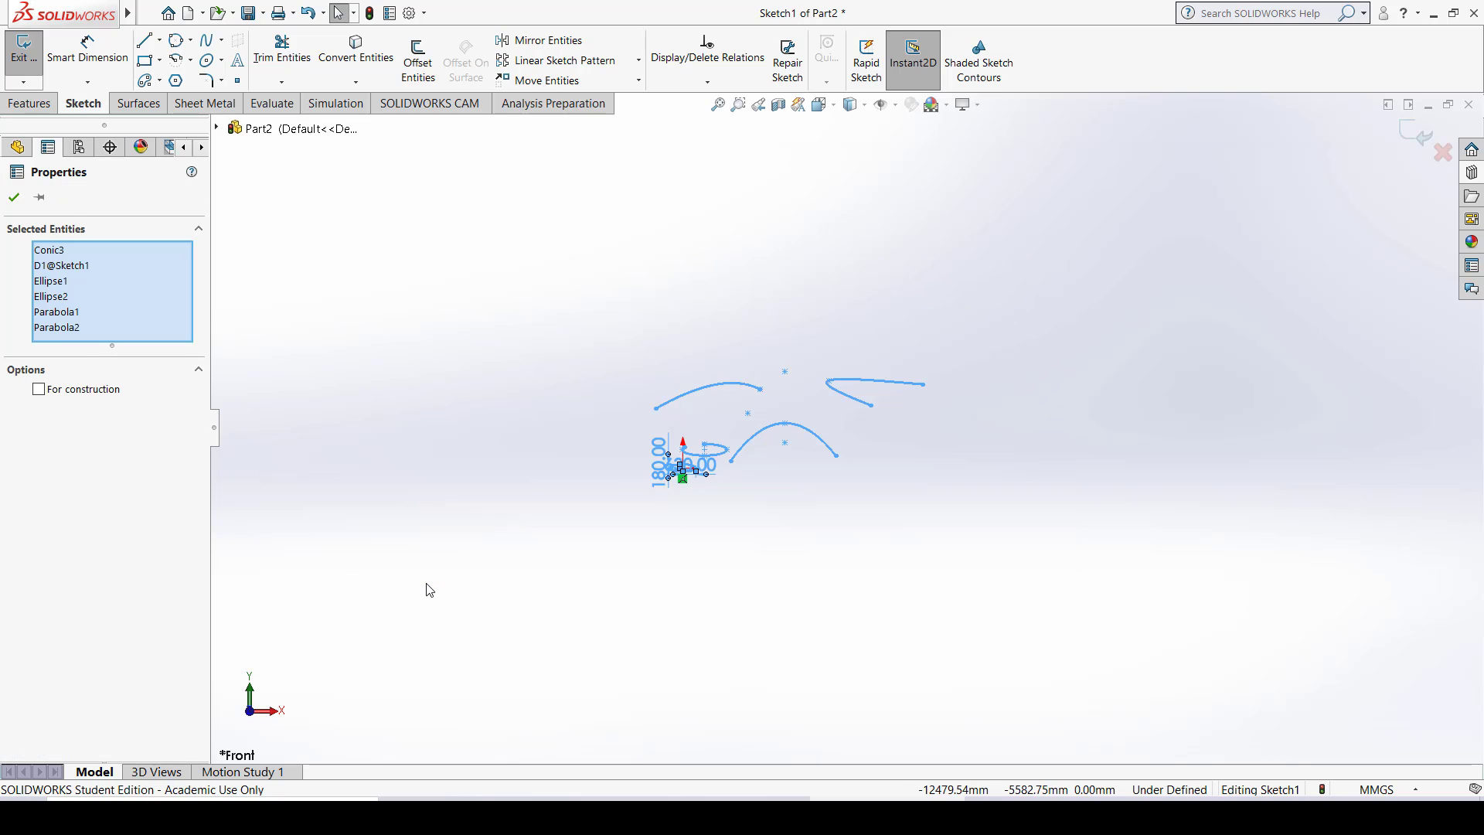
key(Delete)
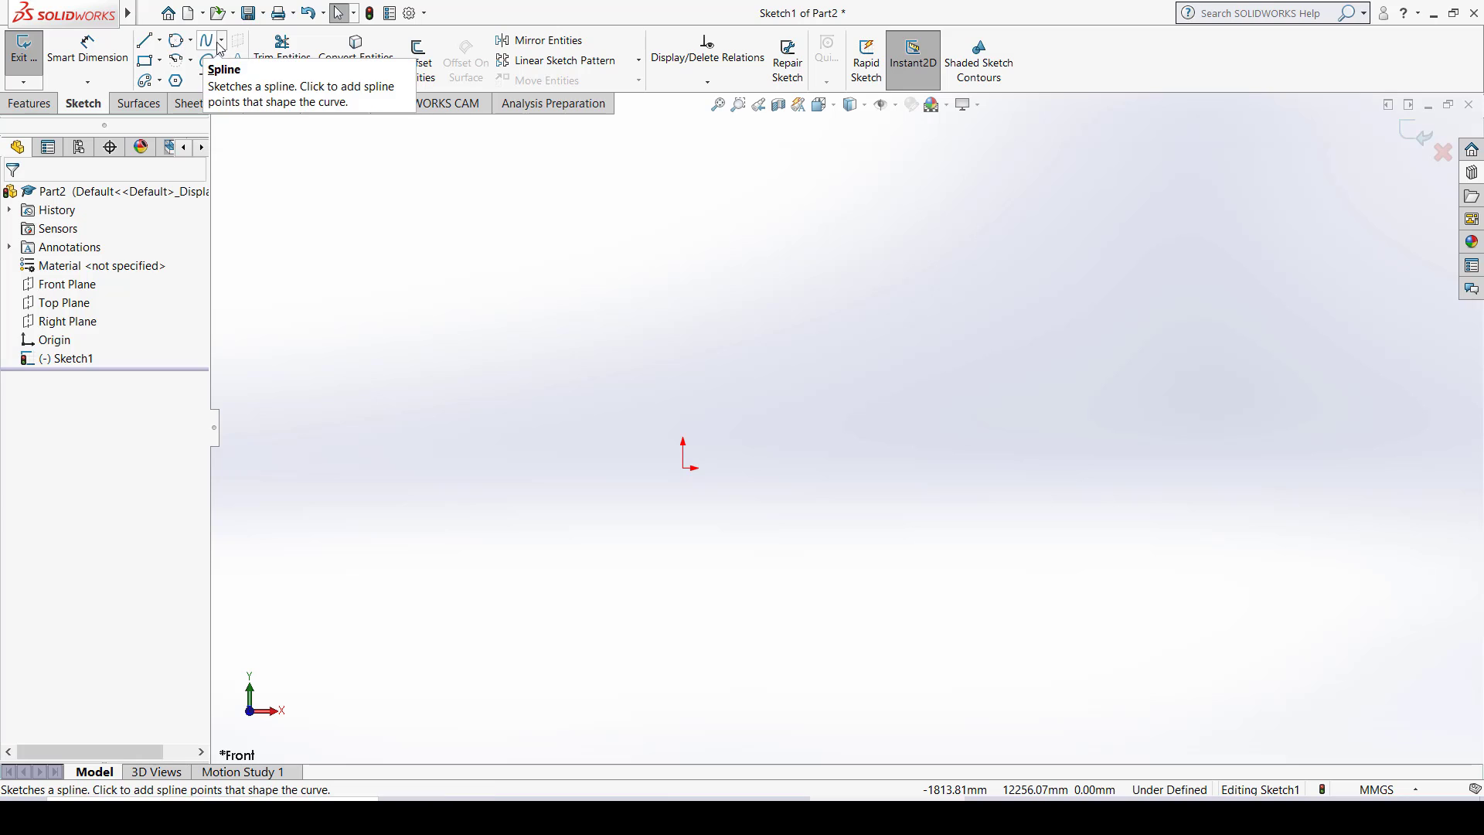
Step: Draw an open 17-point spline from the origin, waving to the right, looping back underneath and ending above and left of the origin
click(222, 42)
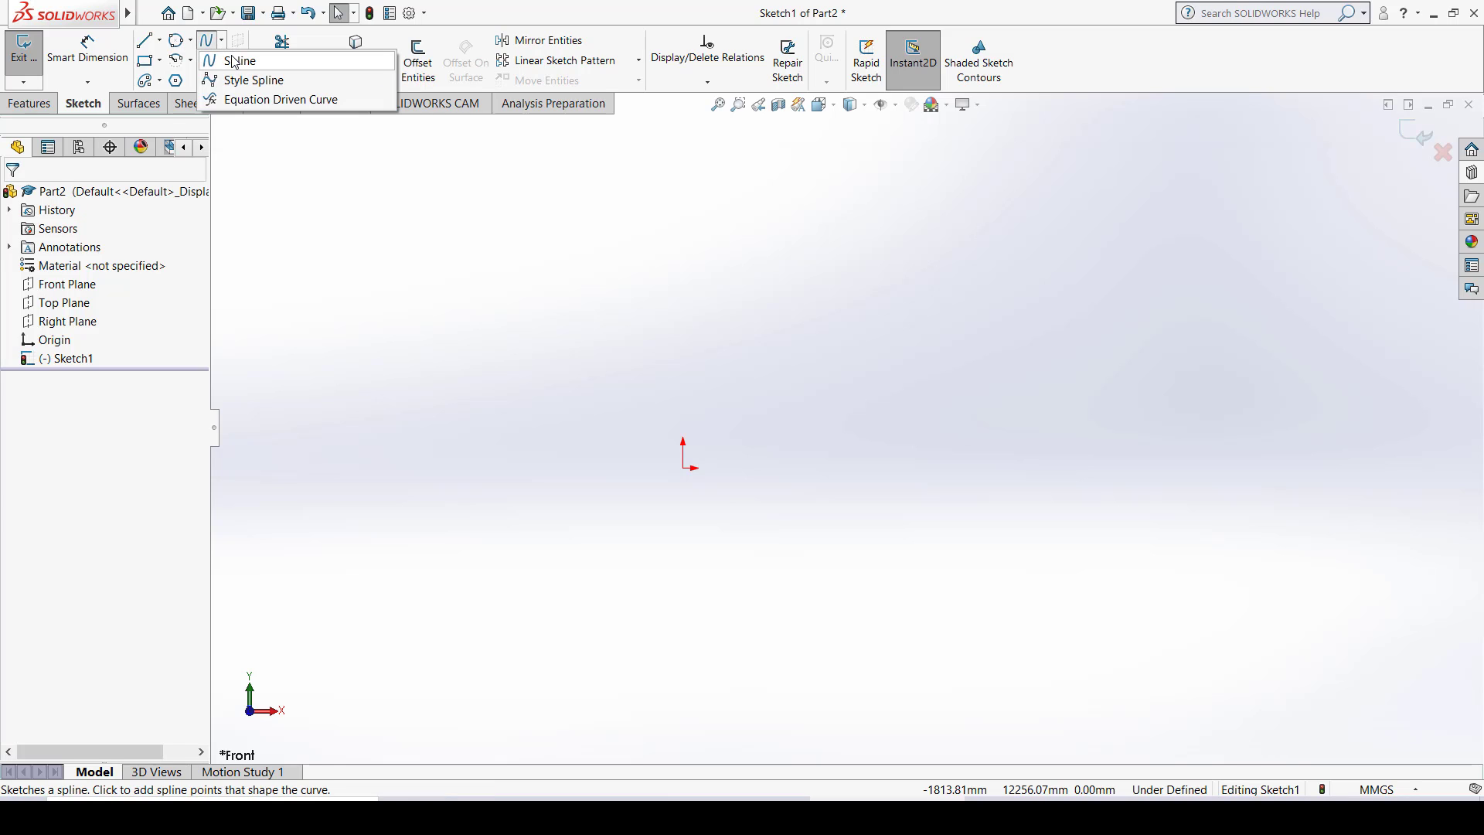
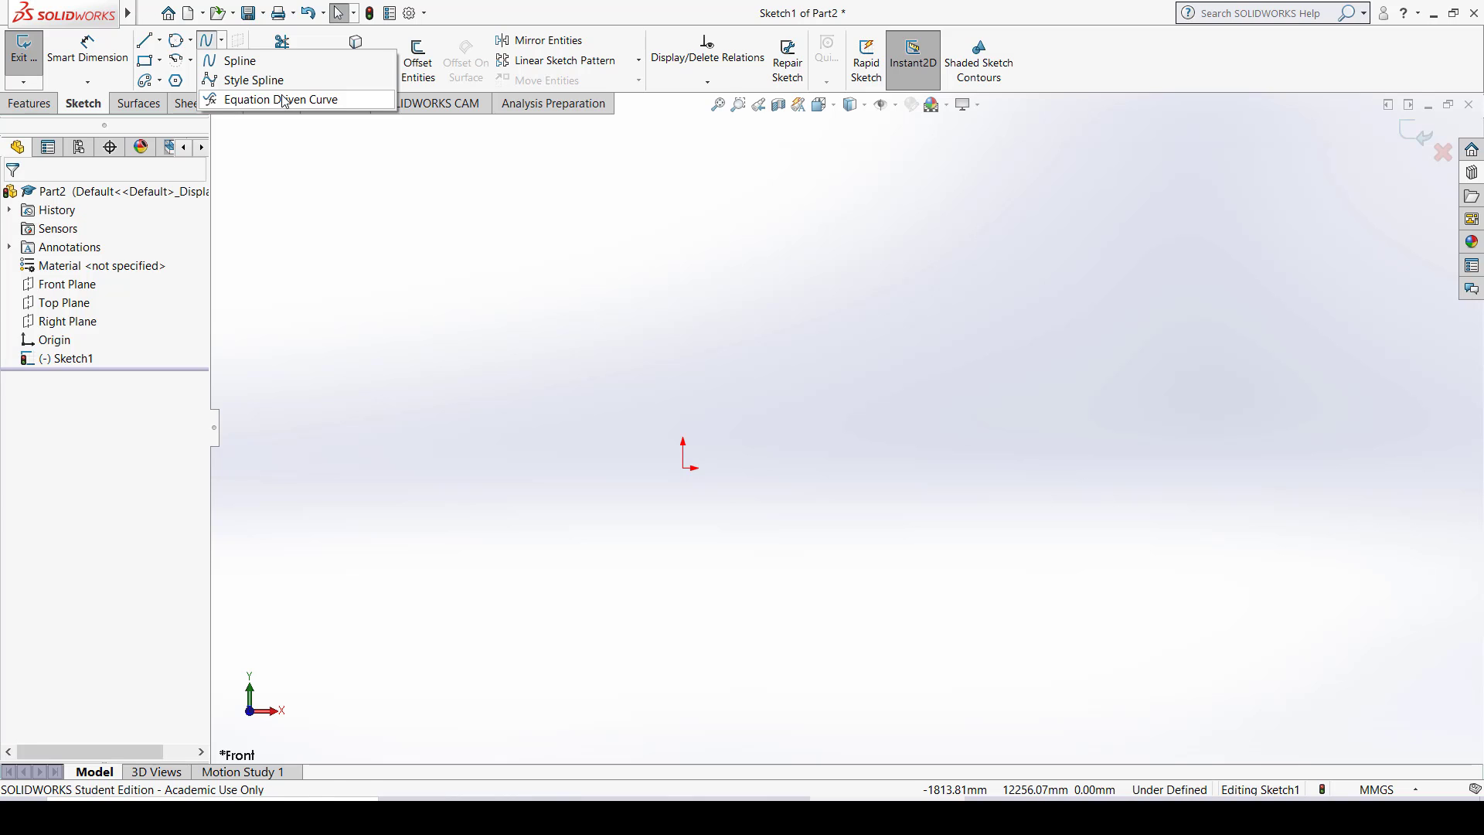
click(226, 61)
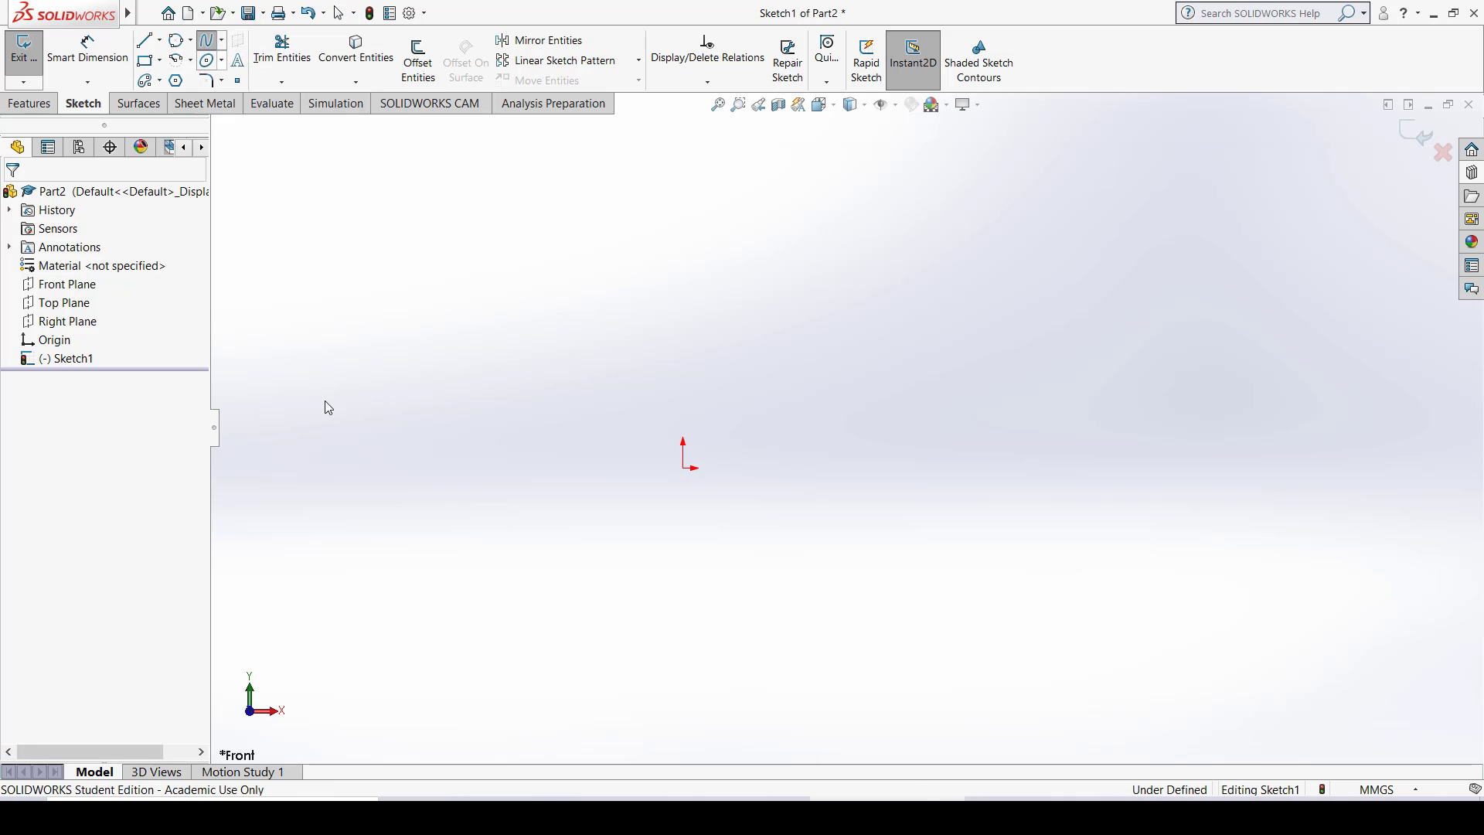
click(683, 468)
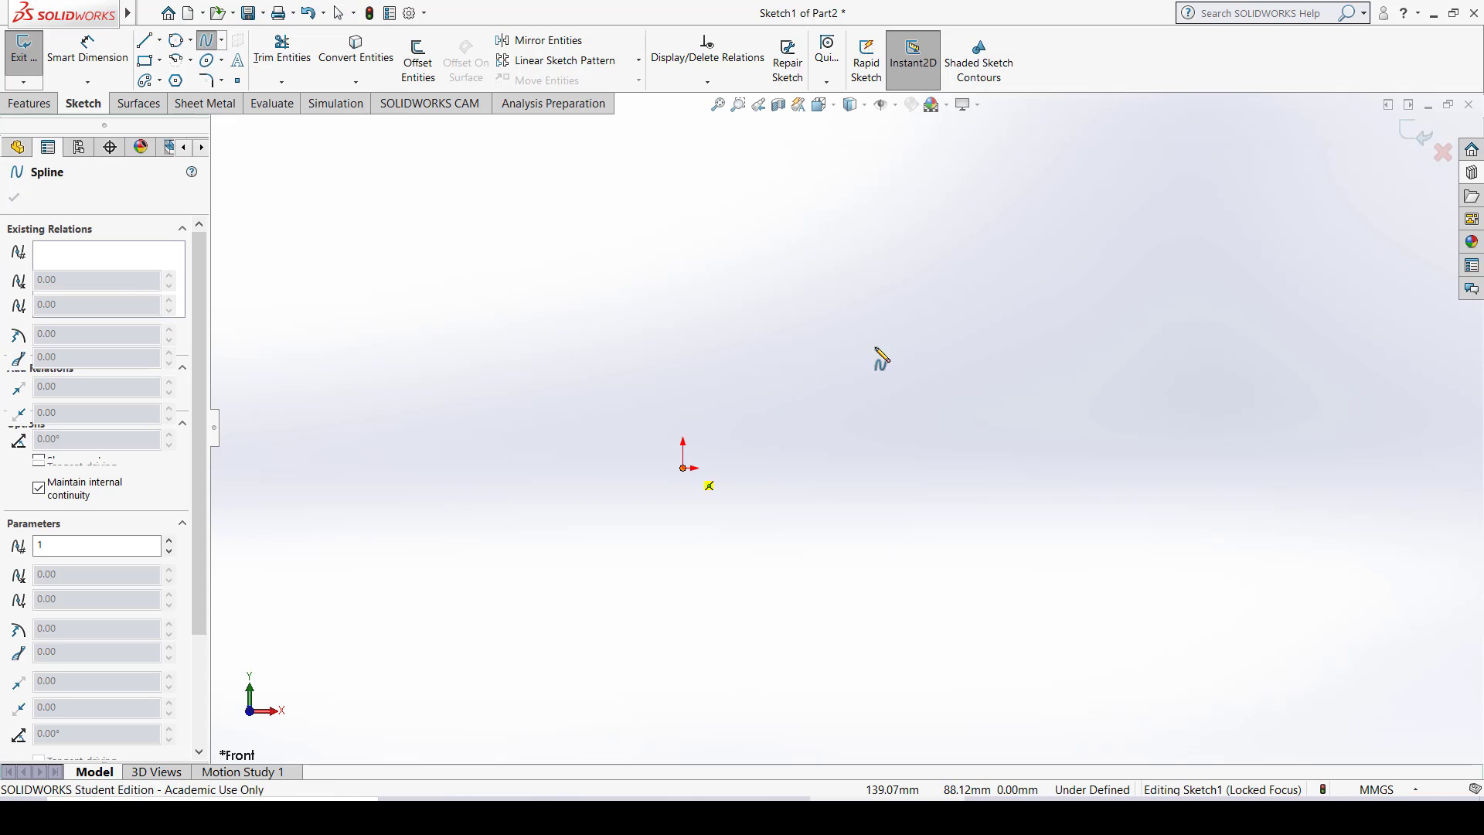
click(810, 344)
click(959, 428)
click(1119, 468)
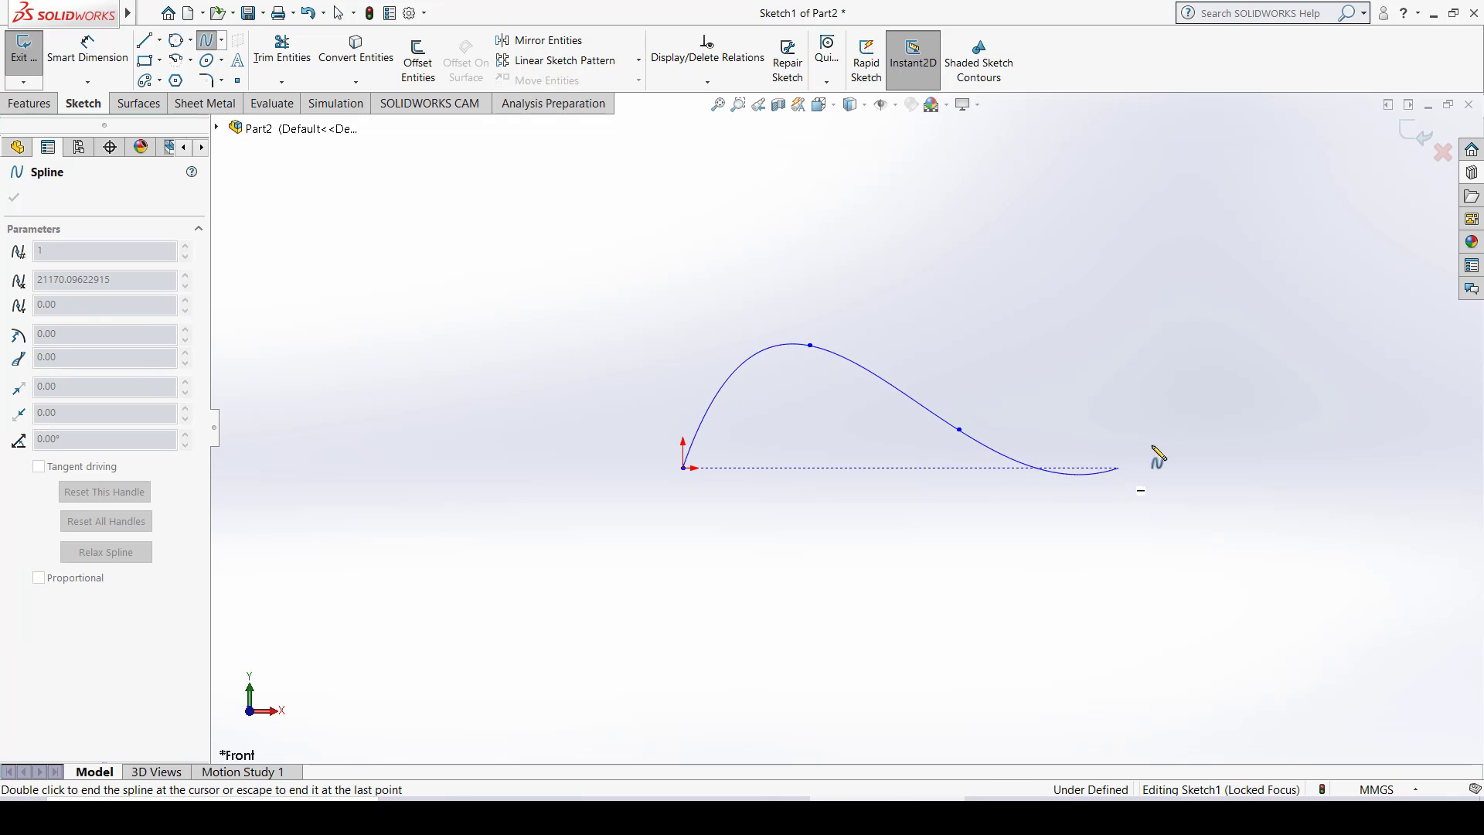
click(1213, 355)
click(1292, 336)
click(1346, 388)
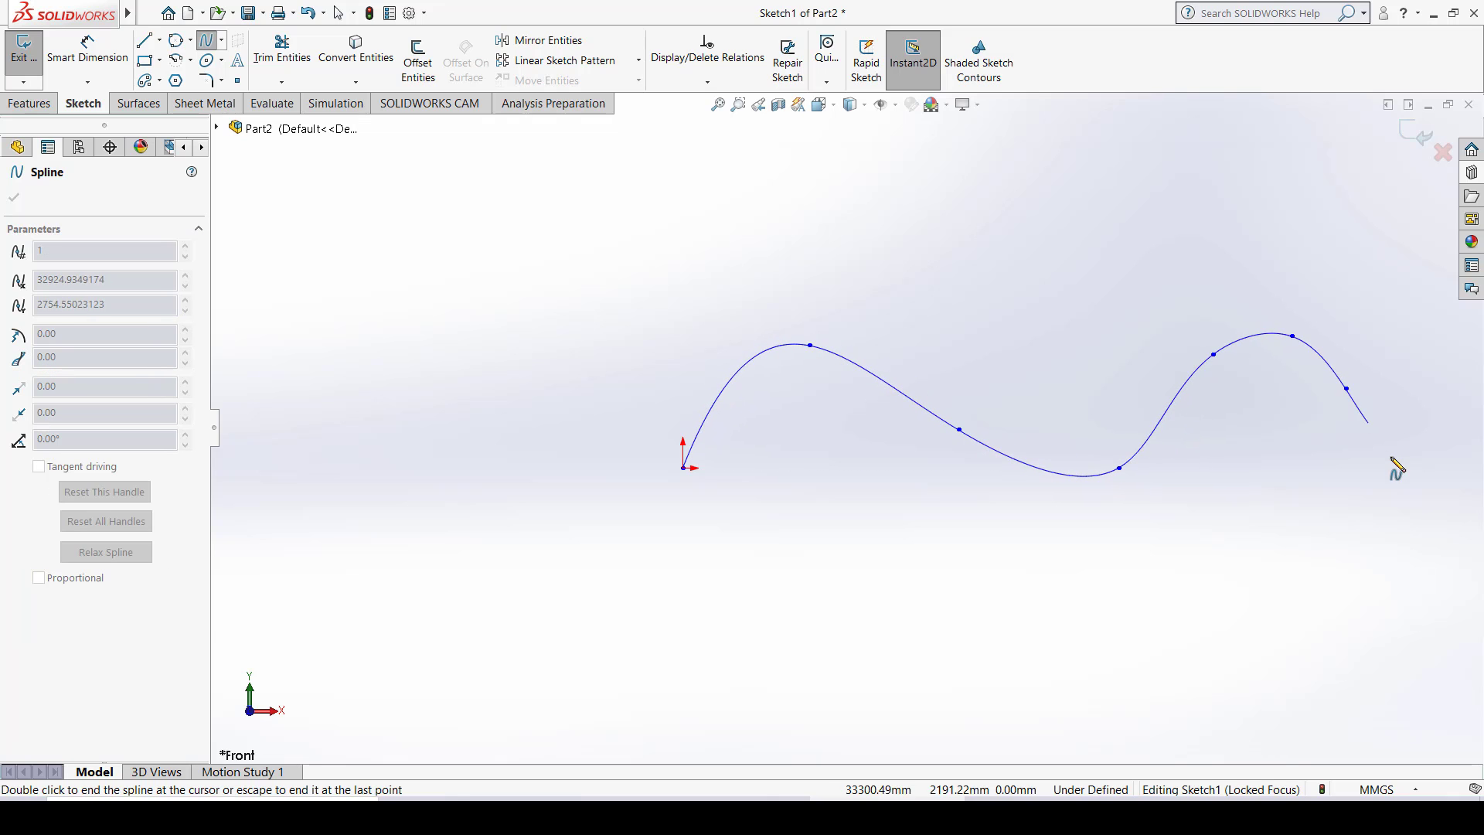
click(1391, 456)
click(1432, 558)
click(1109, 658)
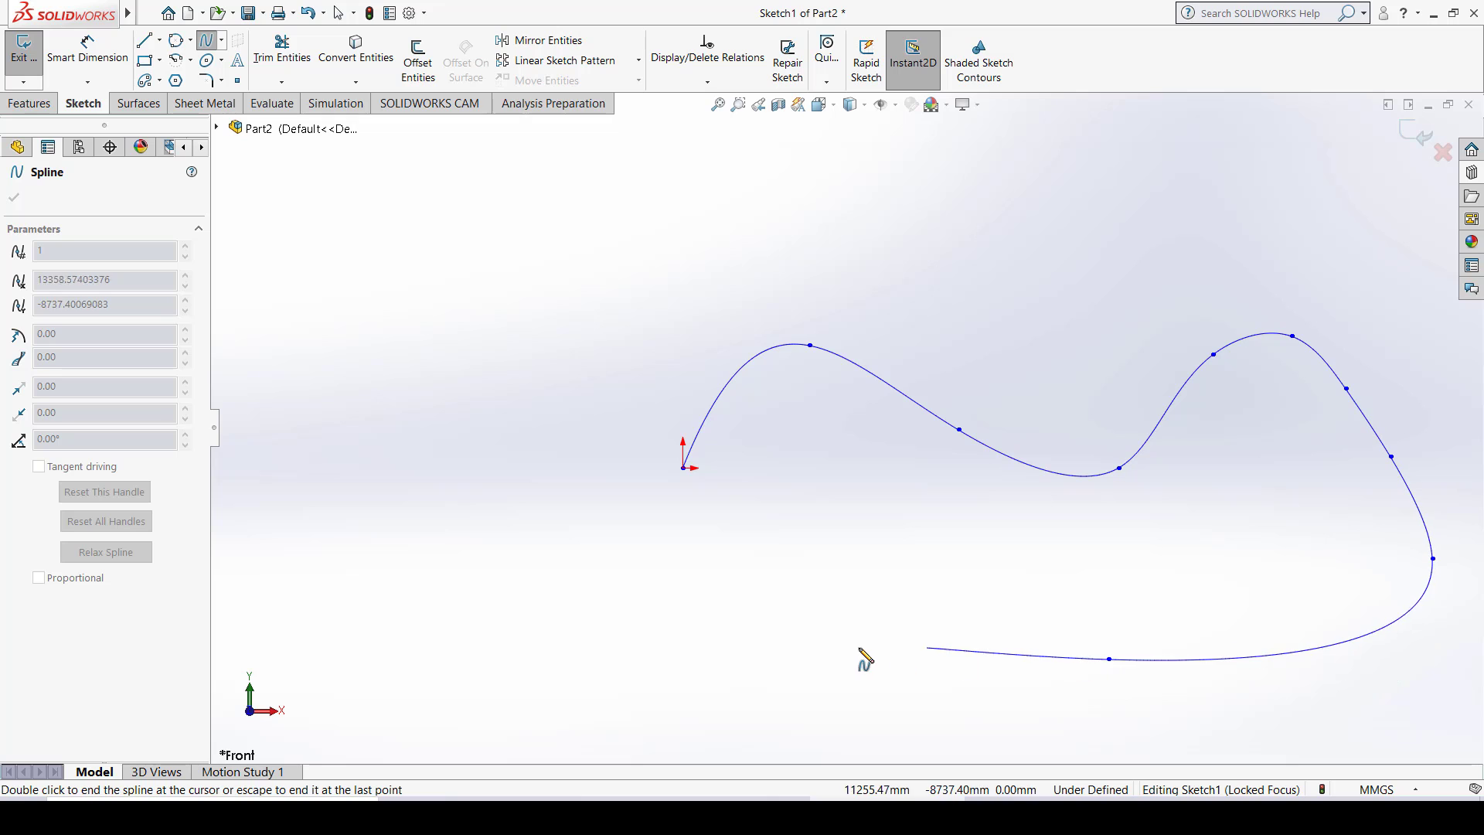
click(858, 647)
click(659, 659)
click(476, 623)
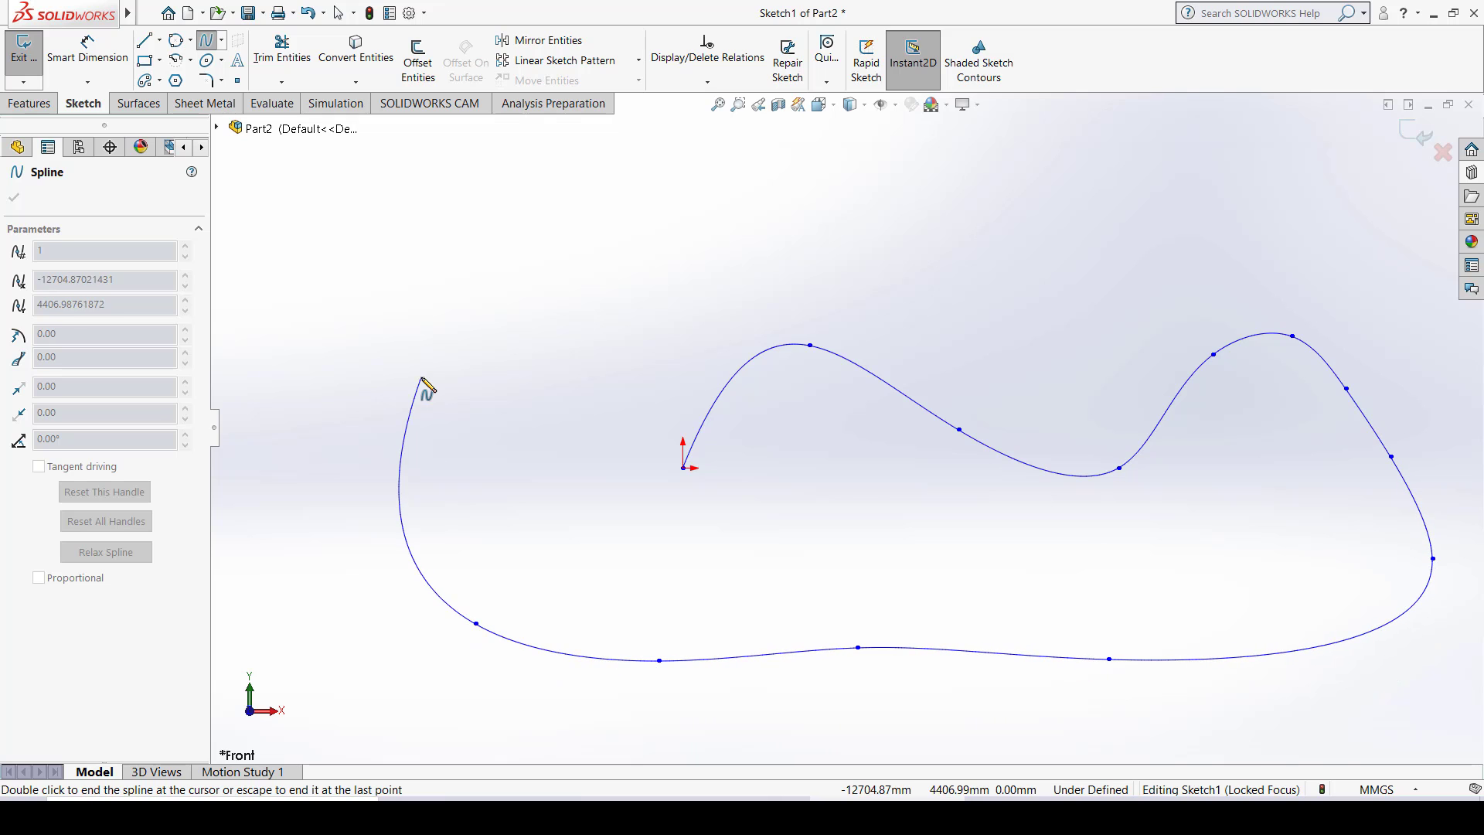
click(422, 376)
click(683, 288)
click(864, 217)
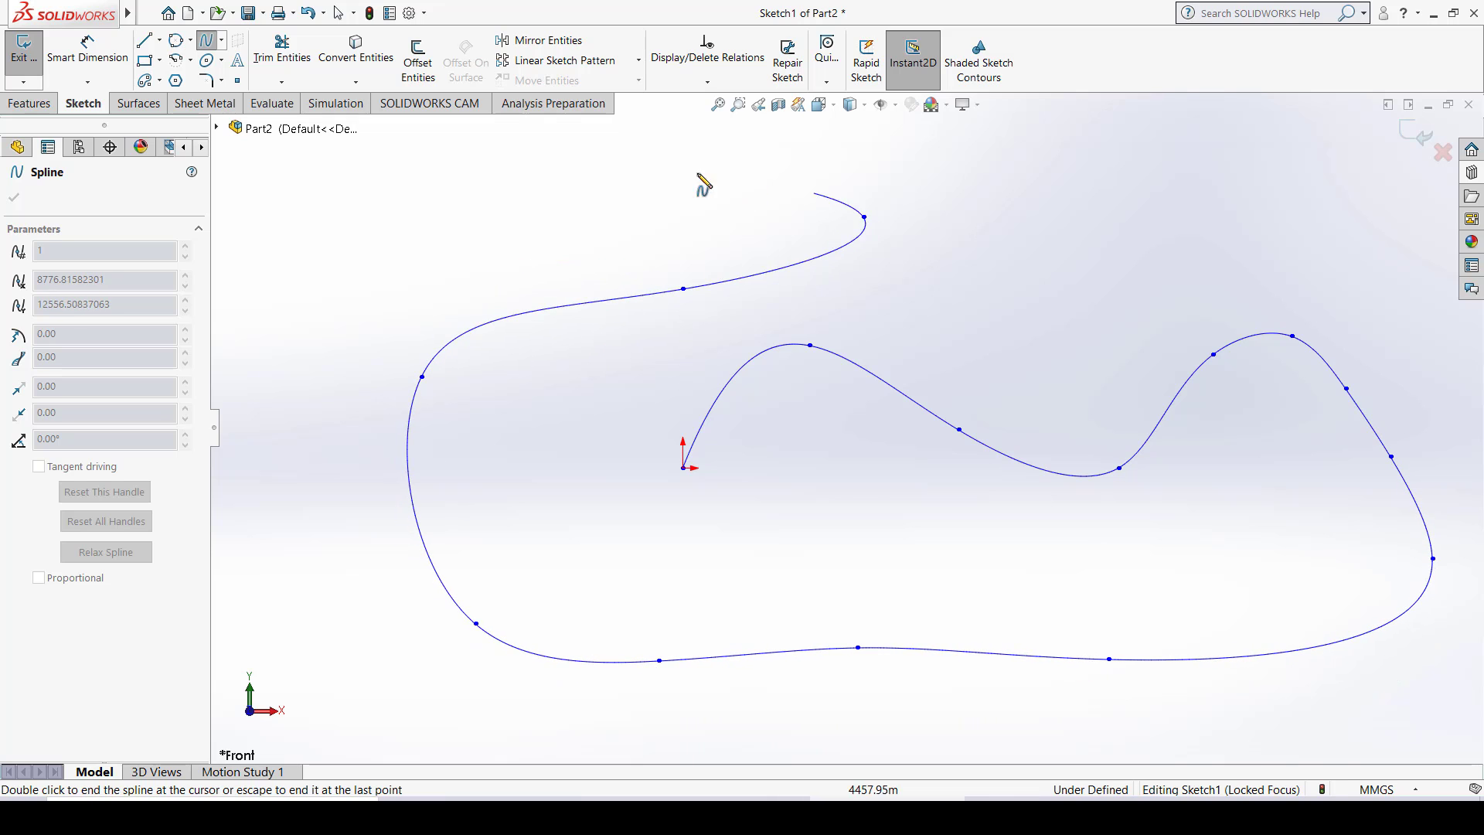
click(531, 202)
key(Escape)
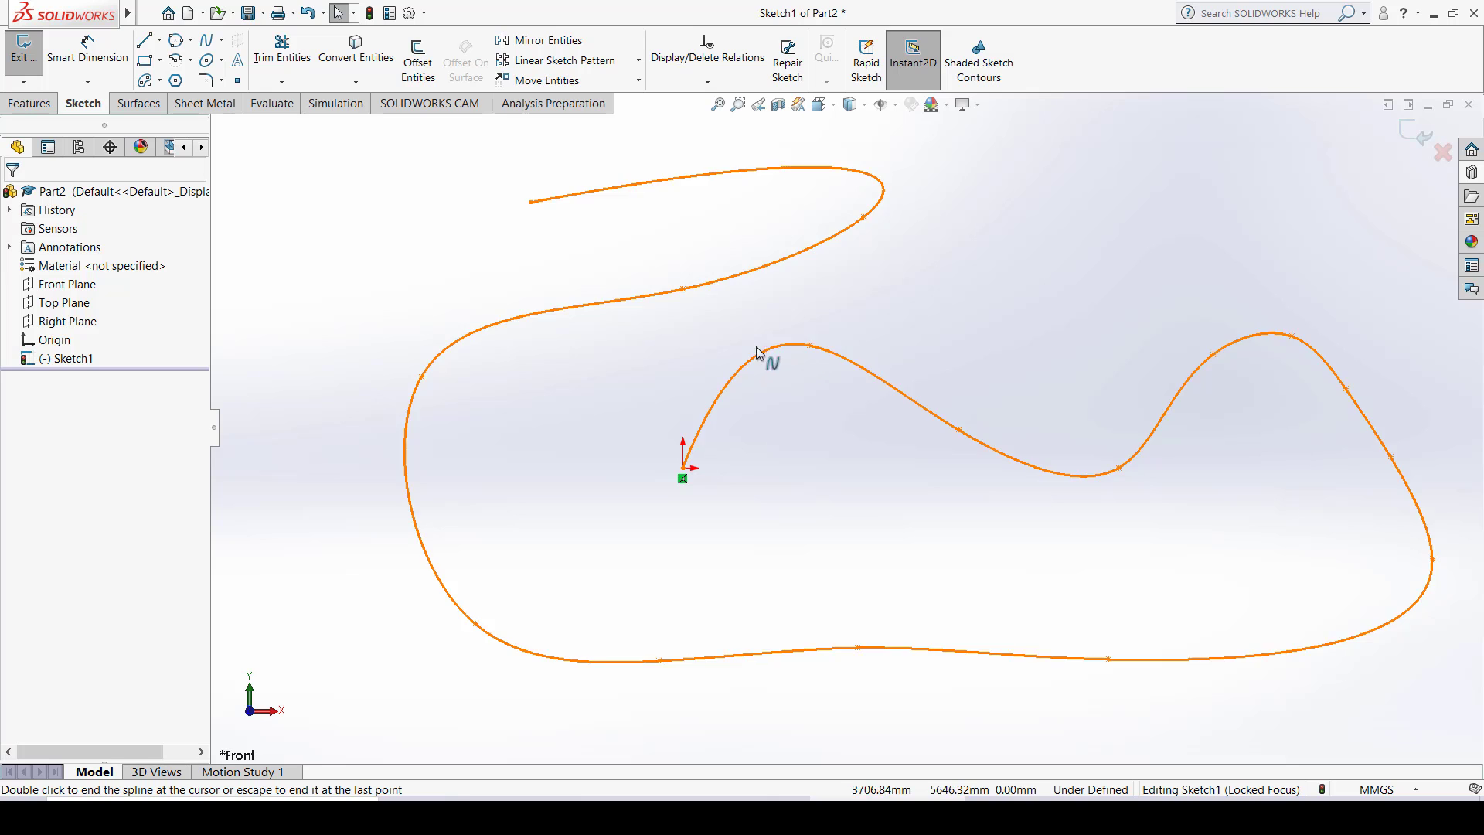
Step: Nudge the spline's second point slightly right, try pulling its third point upward into a high peak, and undo that pull
mouse_move(809, 345)
mouse_down()
mouse_move(888, 278)
mouse_move(873, 232)
mouse_move(828, 487)
mouse_move(803, 325)
mouse_move(820, 351)
mouse_up()
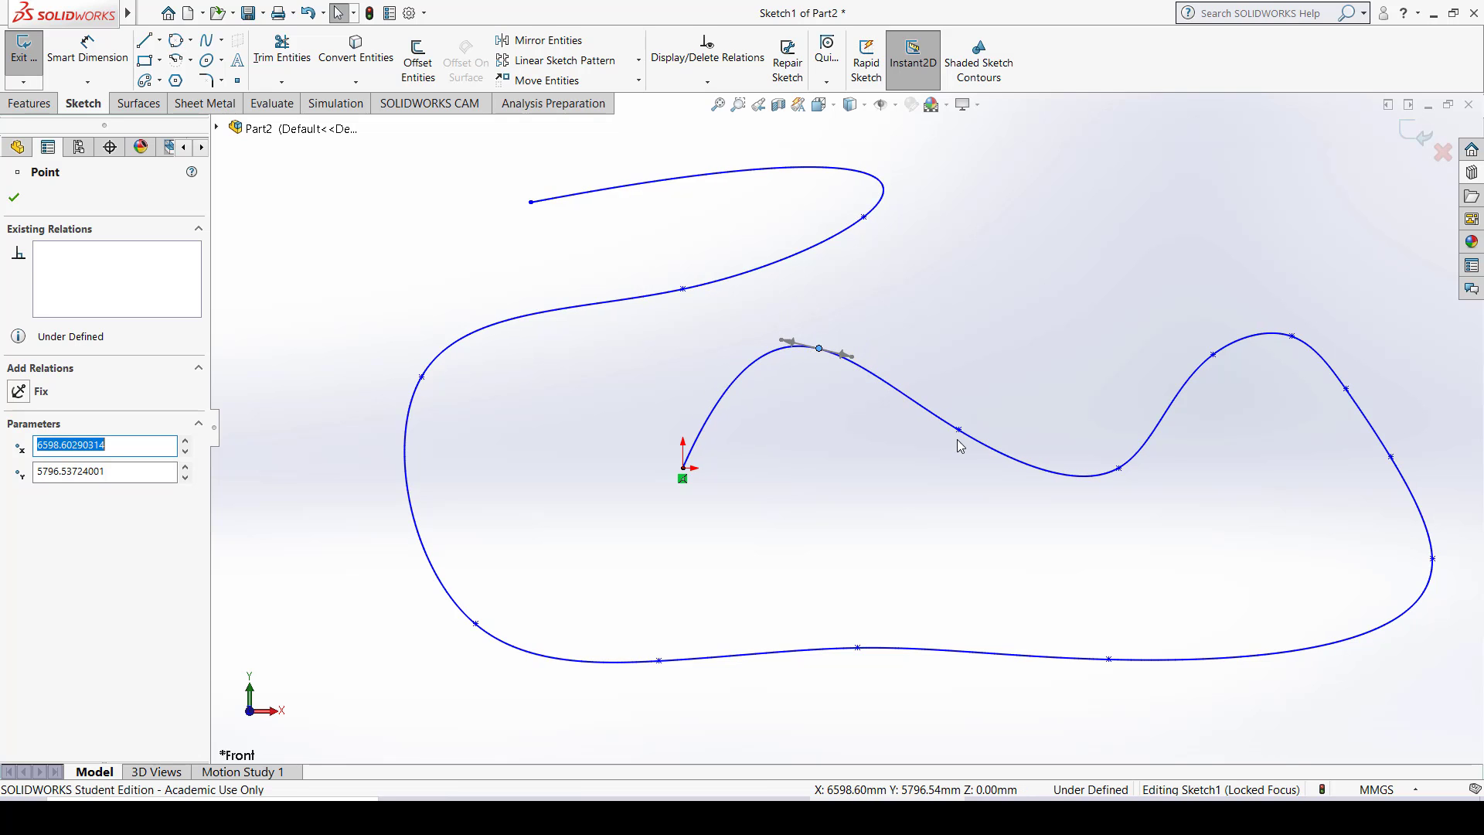
drag(959, 430, 975, 239)
click(1213, 354)
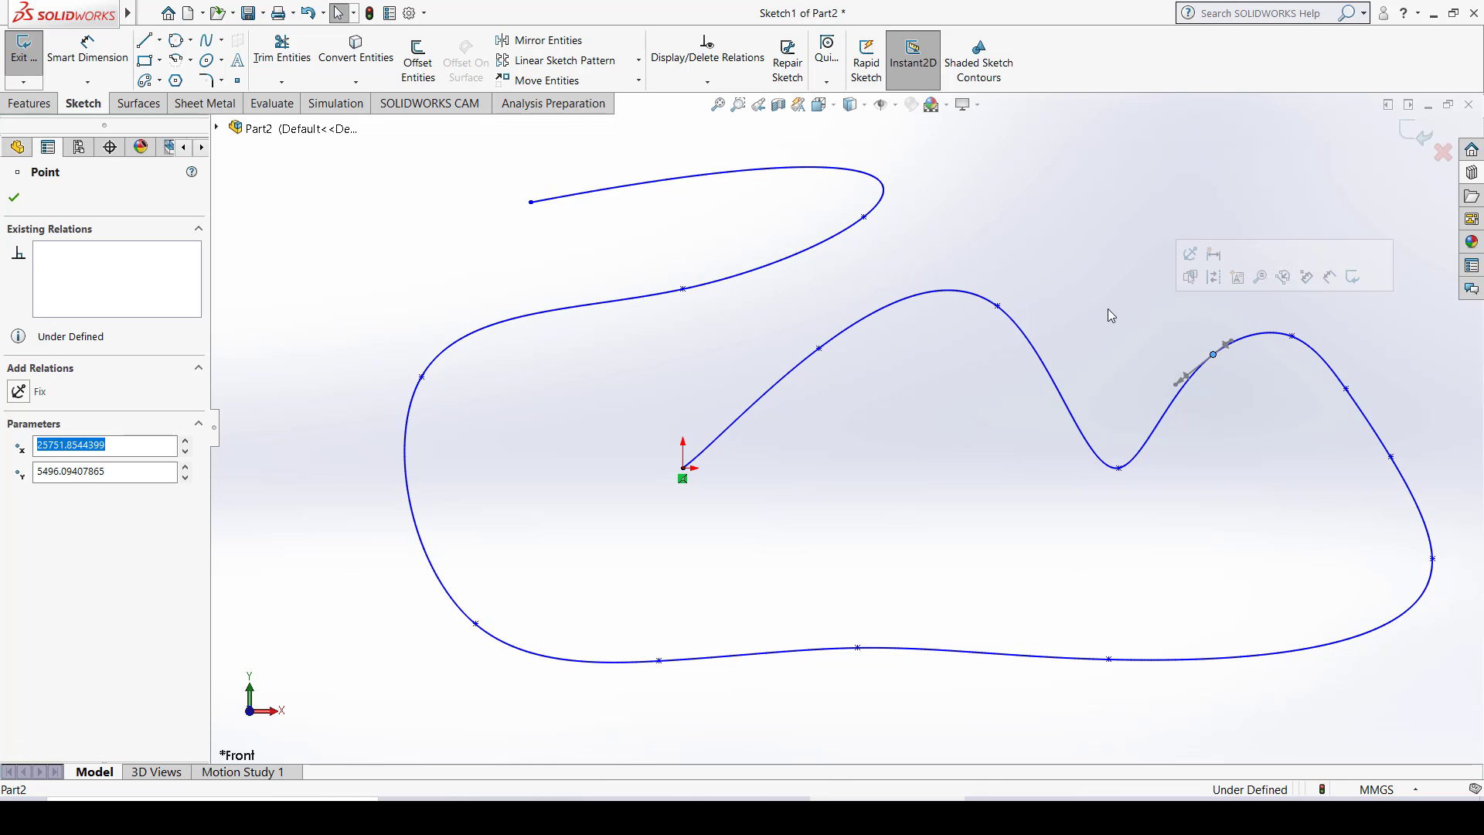
click(1145, 359)
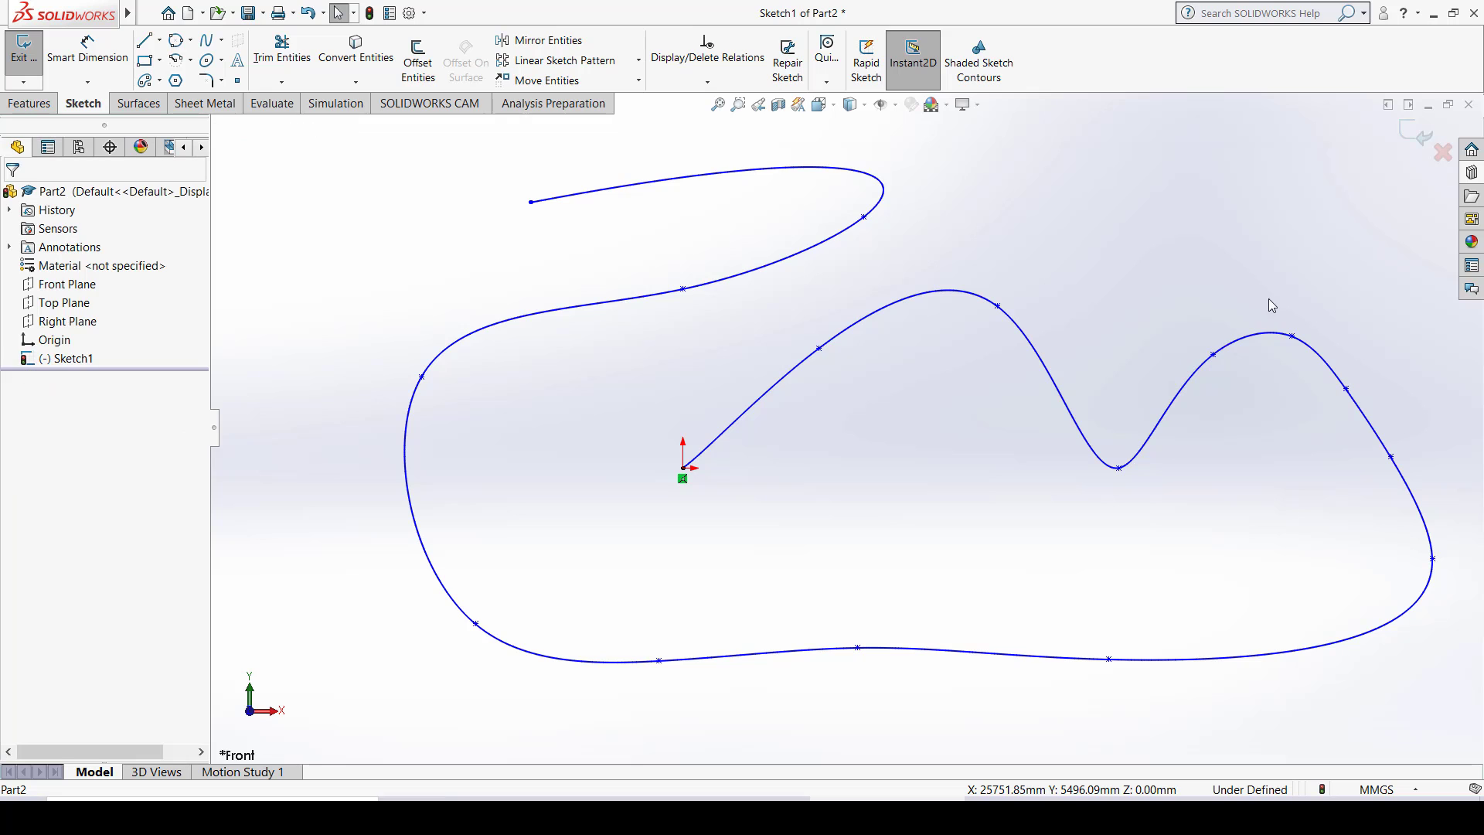
key(ctrl+z)
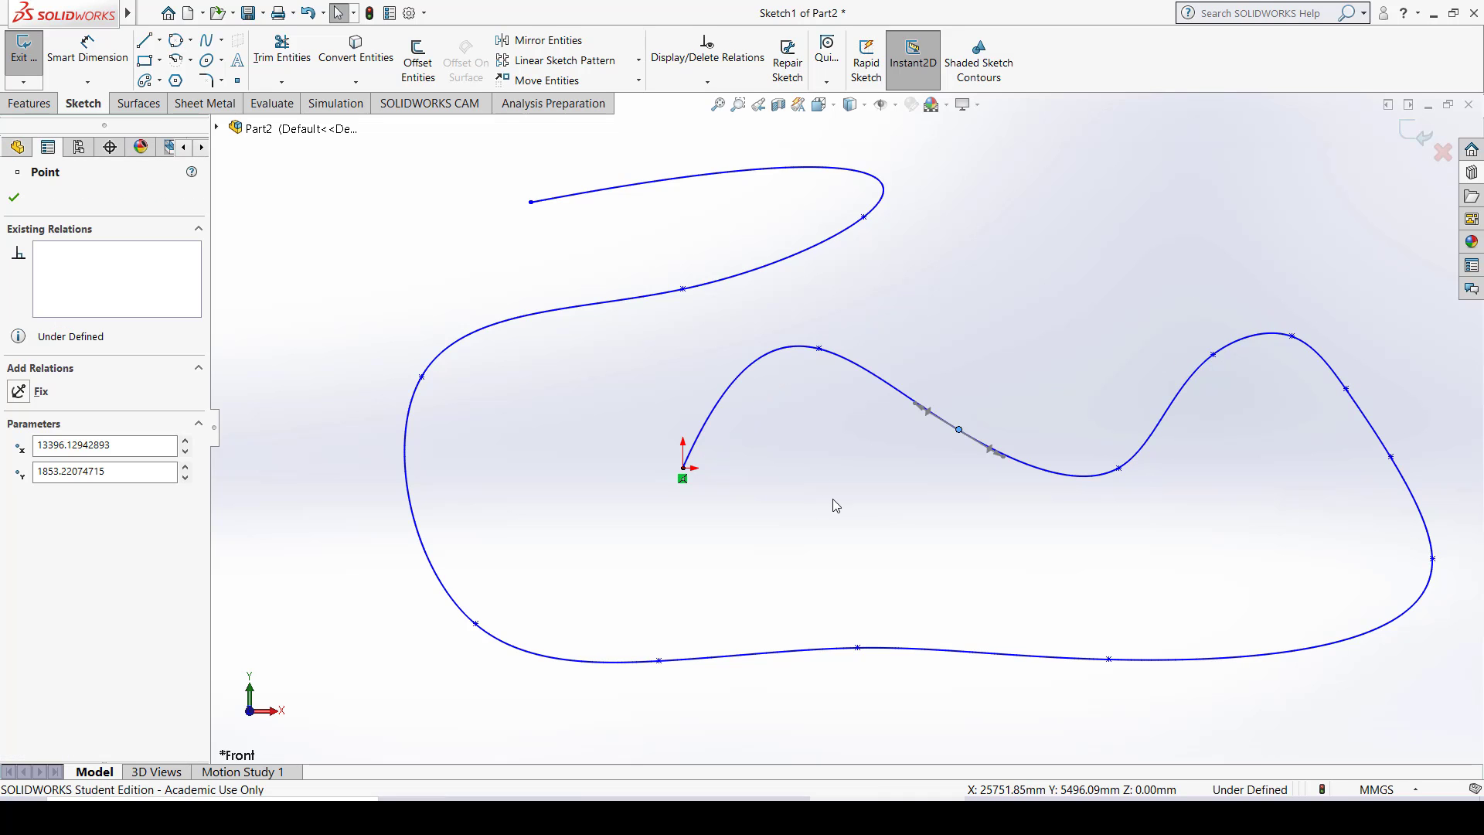
Step: Delete the whole spline from the sketch
scroll(896, 473, down, 3)
scroll(896, 479, up, 5)
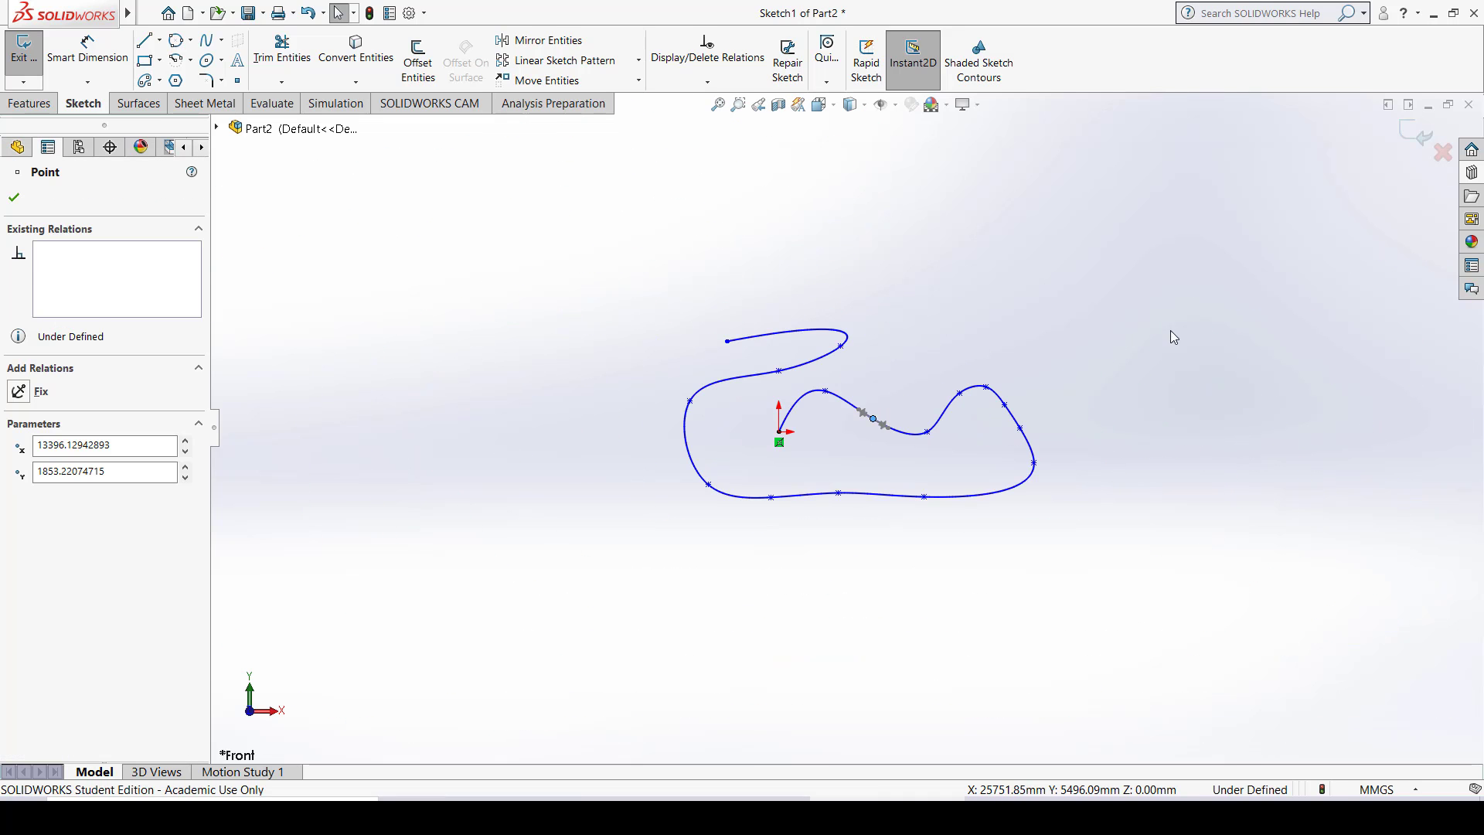
drag(1258, 245, 563, 607)
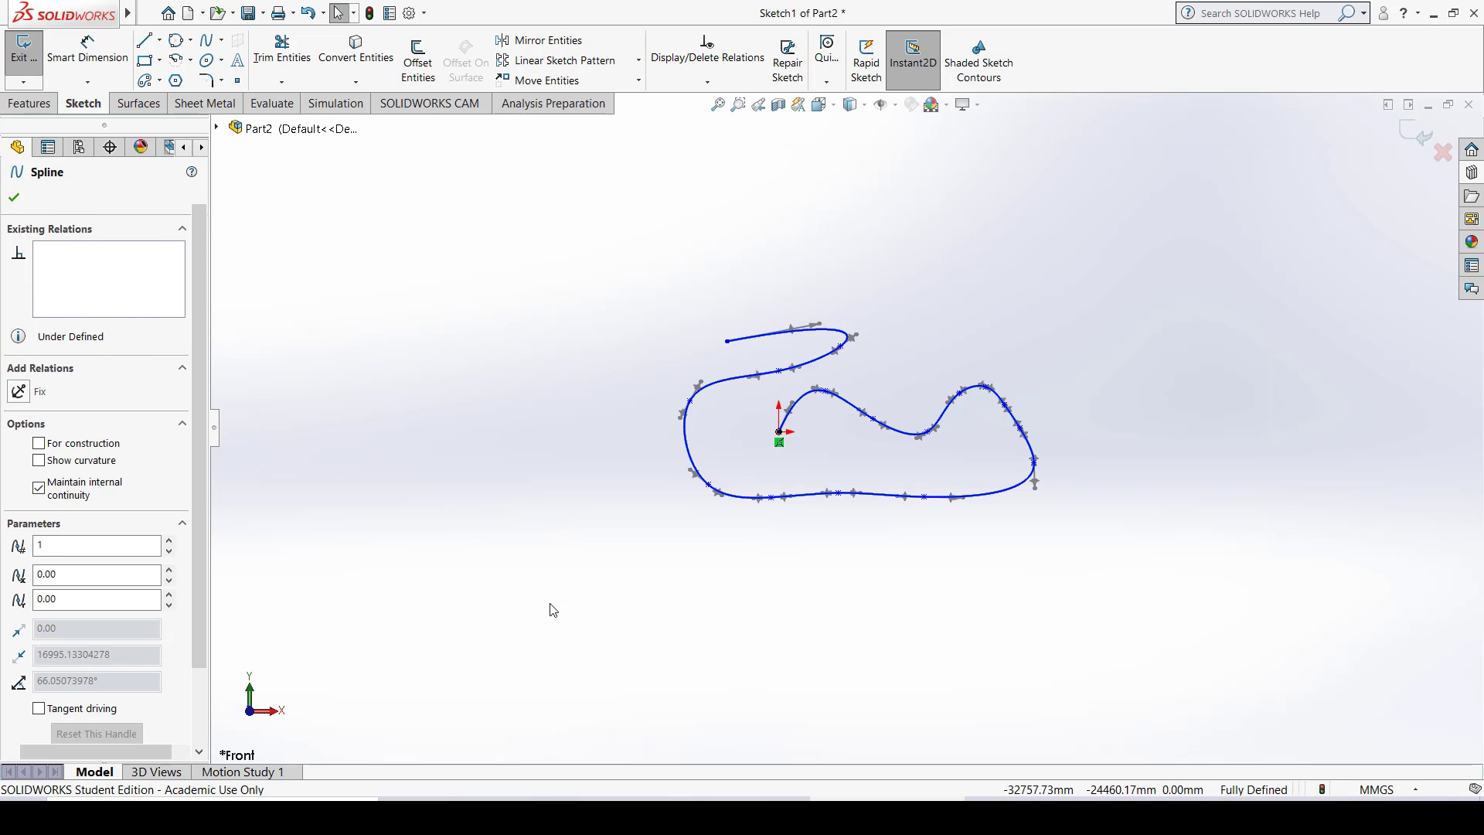
key(Delete)
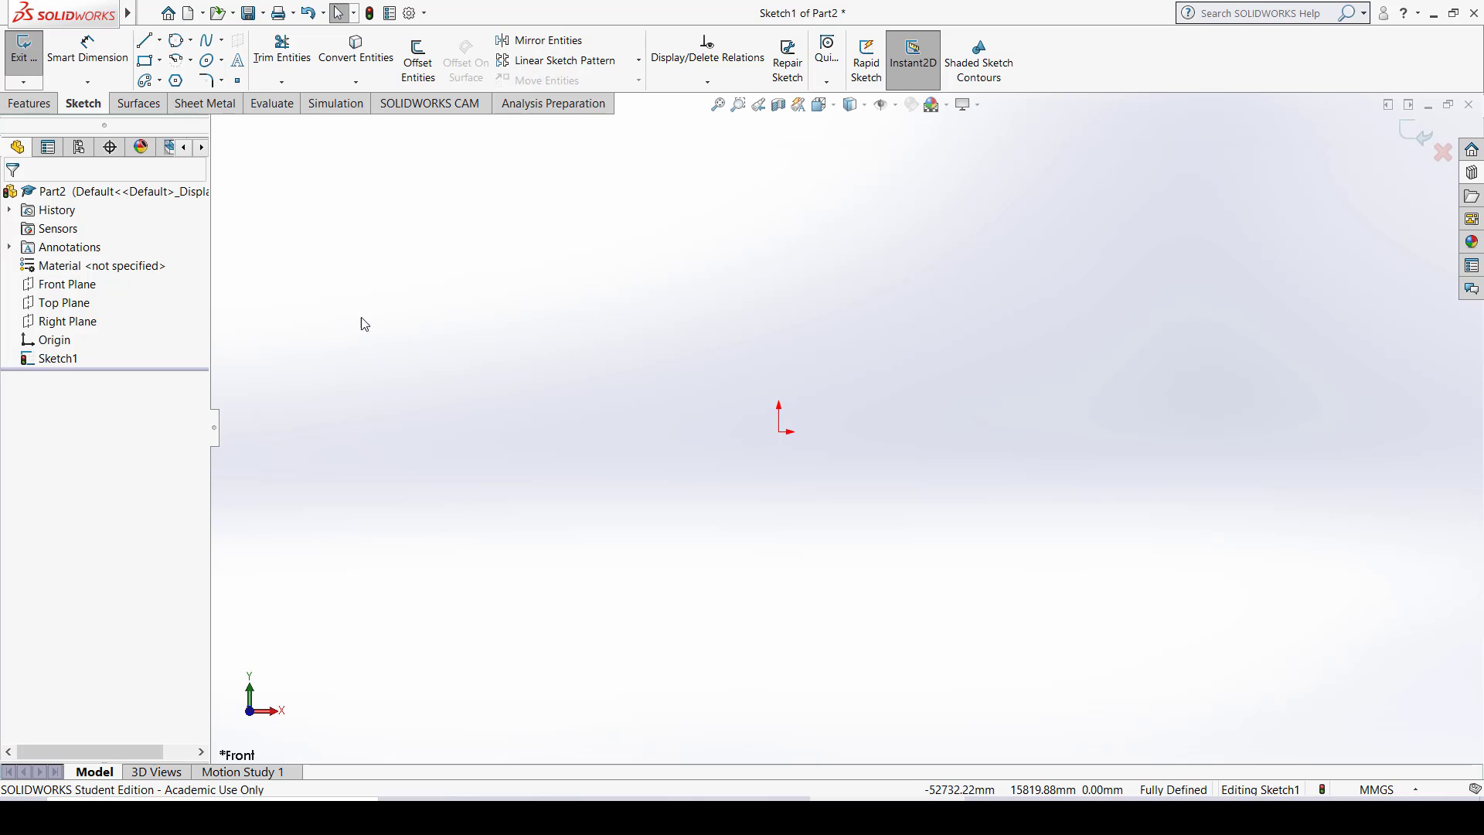
Step: Draw a center rectangle about 48521 mm wide and 33405 mm high, centered on the origin
click(223, 81)
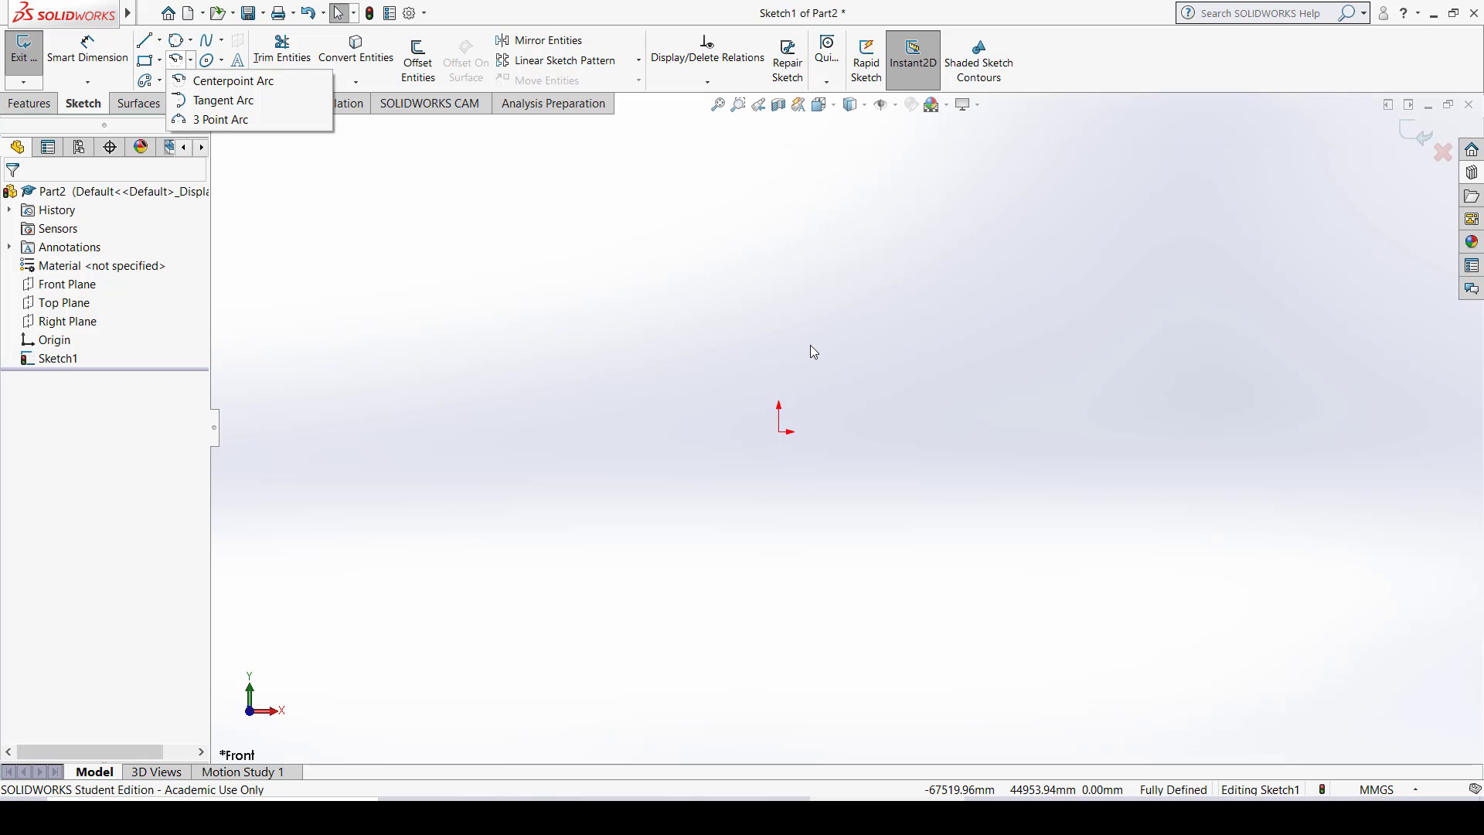
click(653, 265)
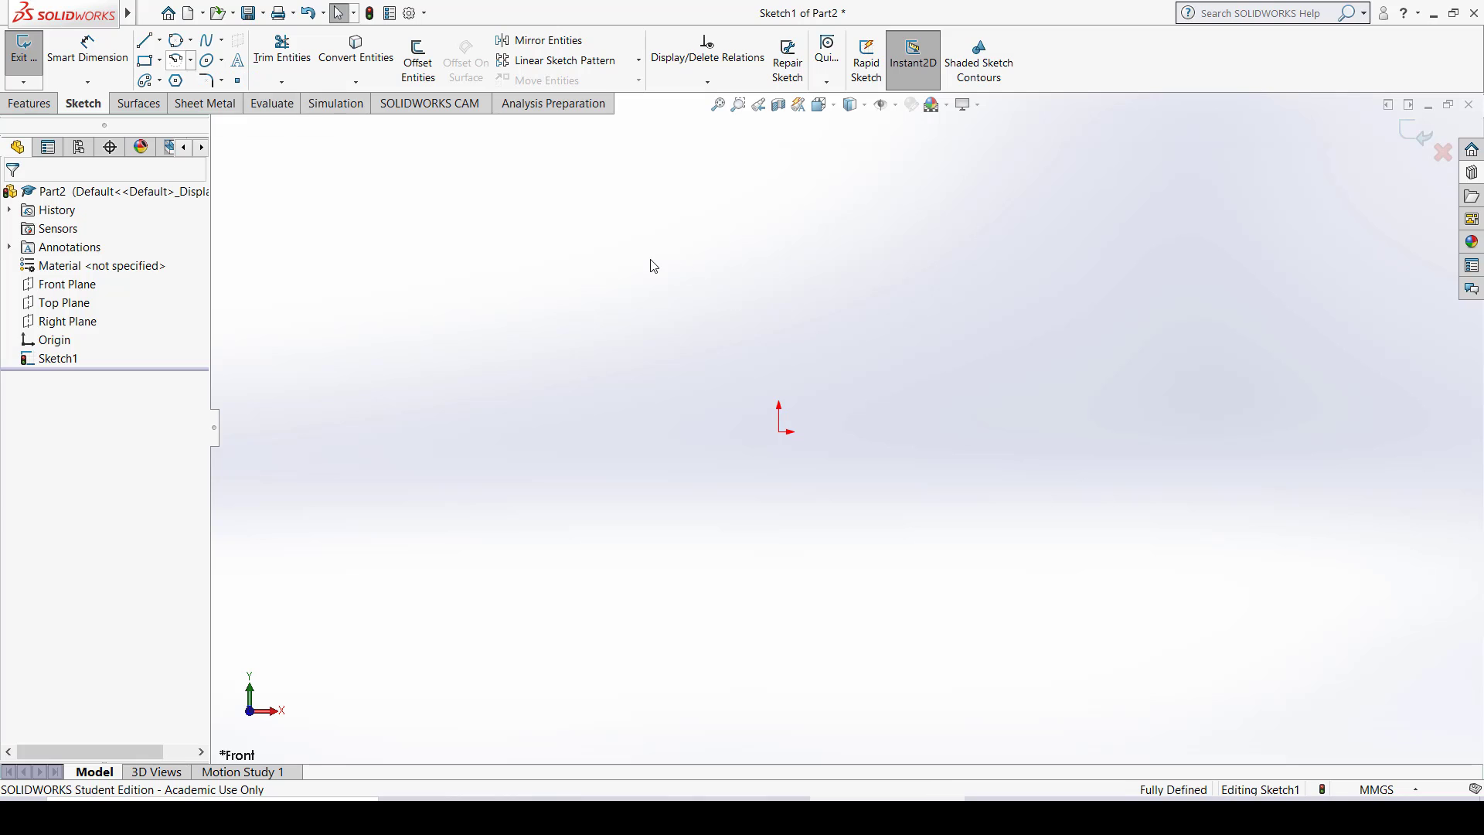
click(161, 62)
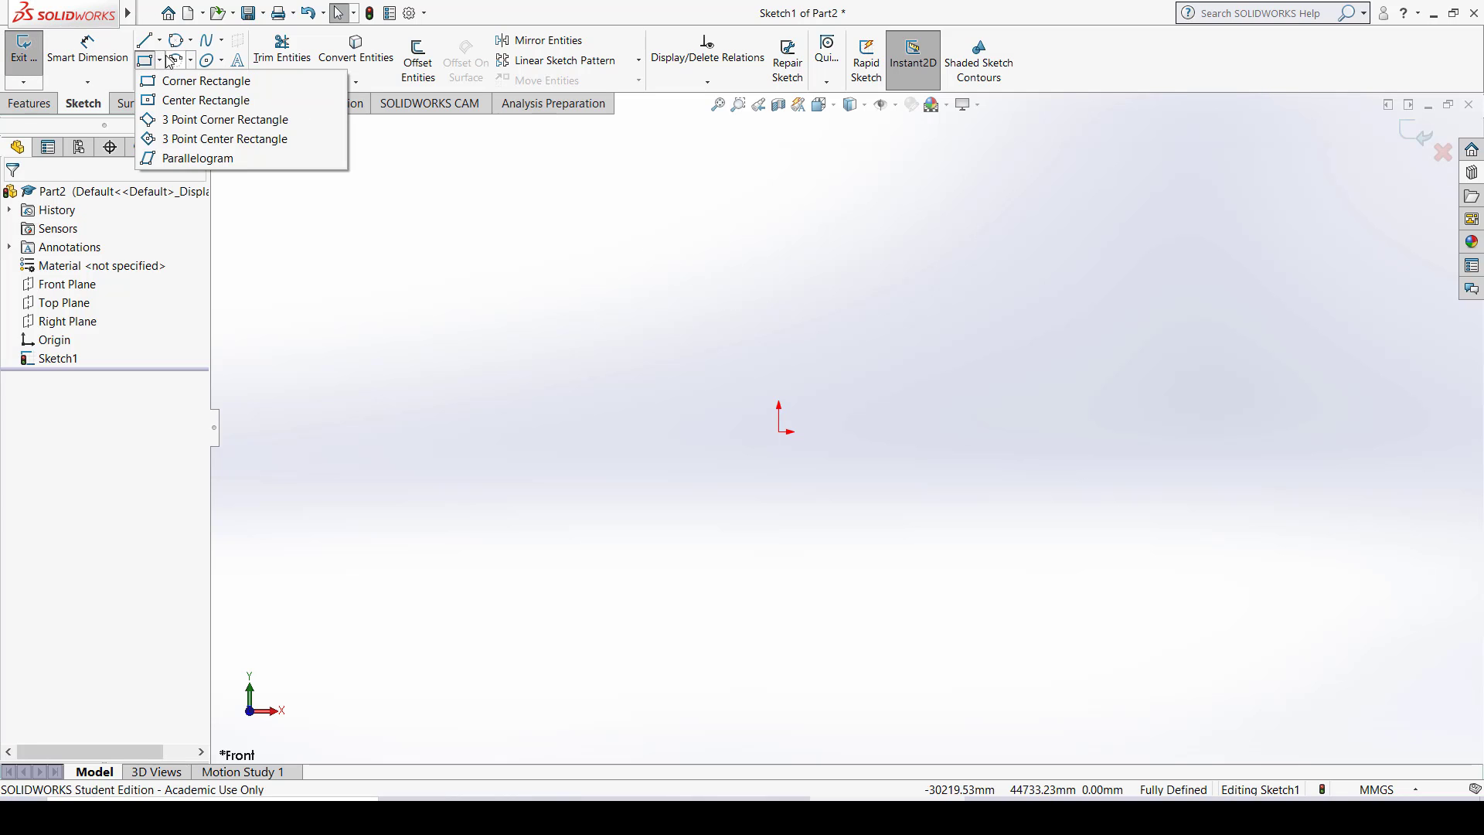
click(174, 97)
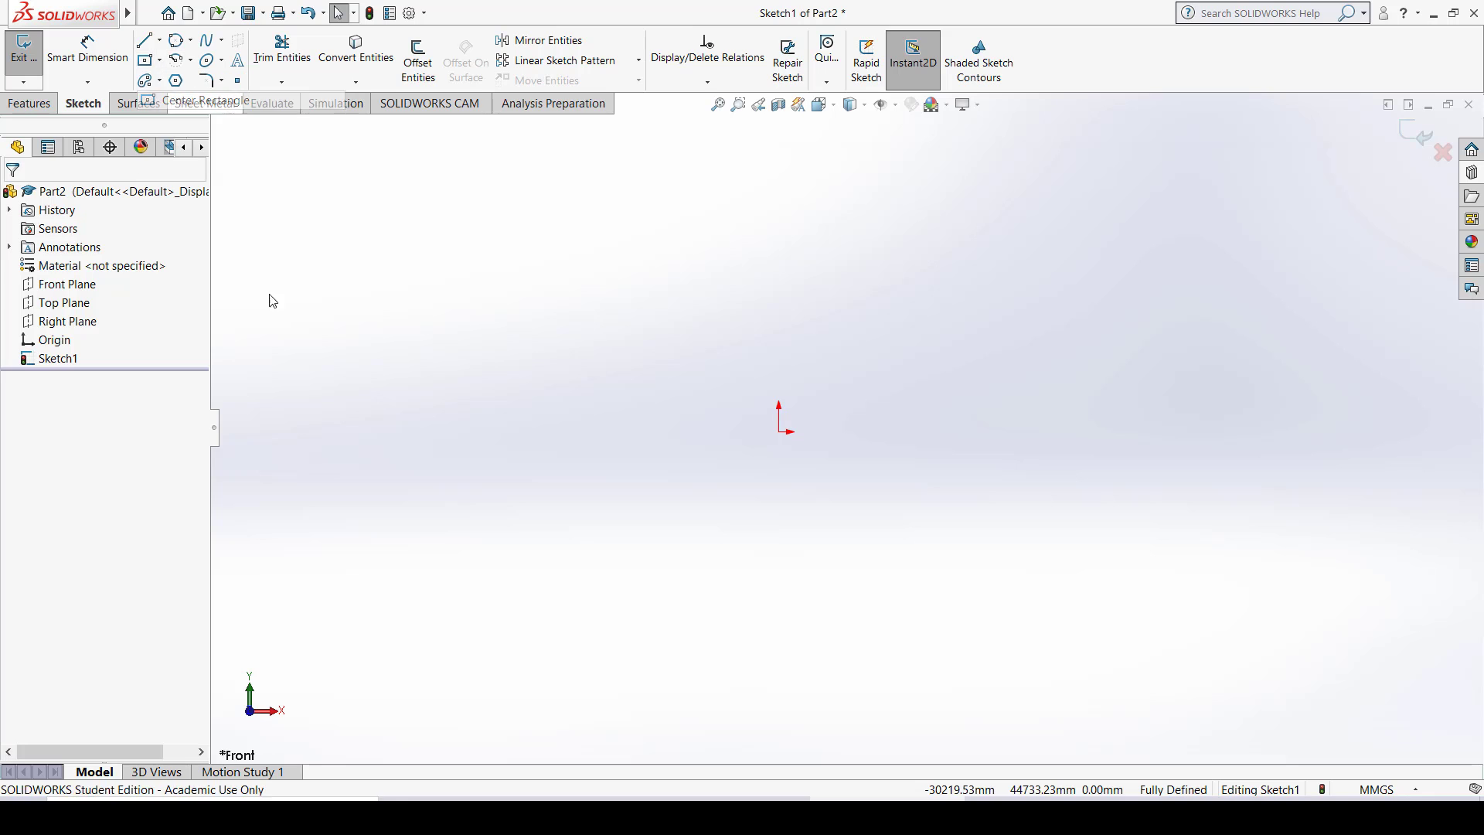
click(779, 430)
click(609, 316)
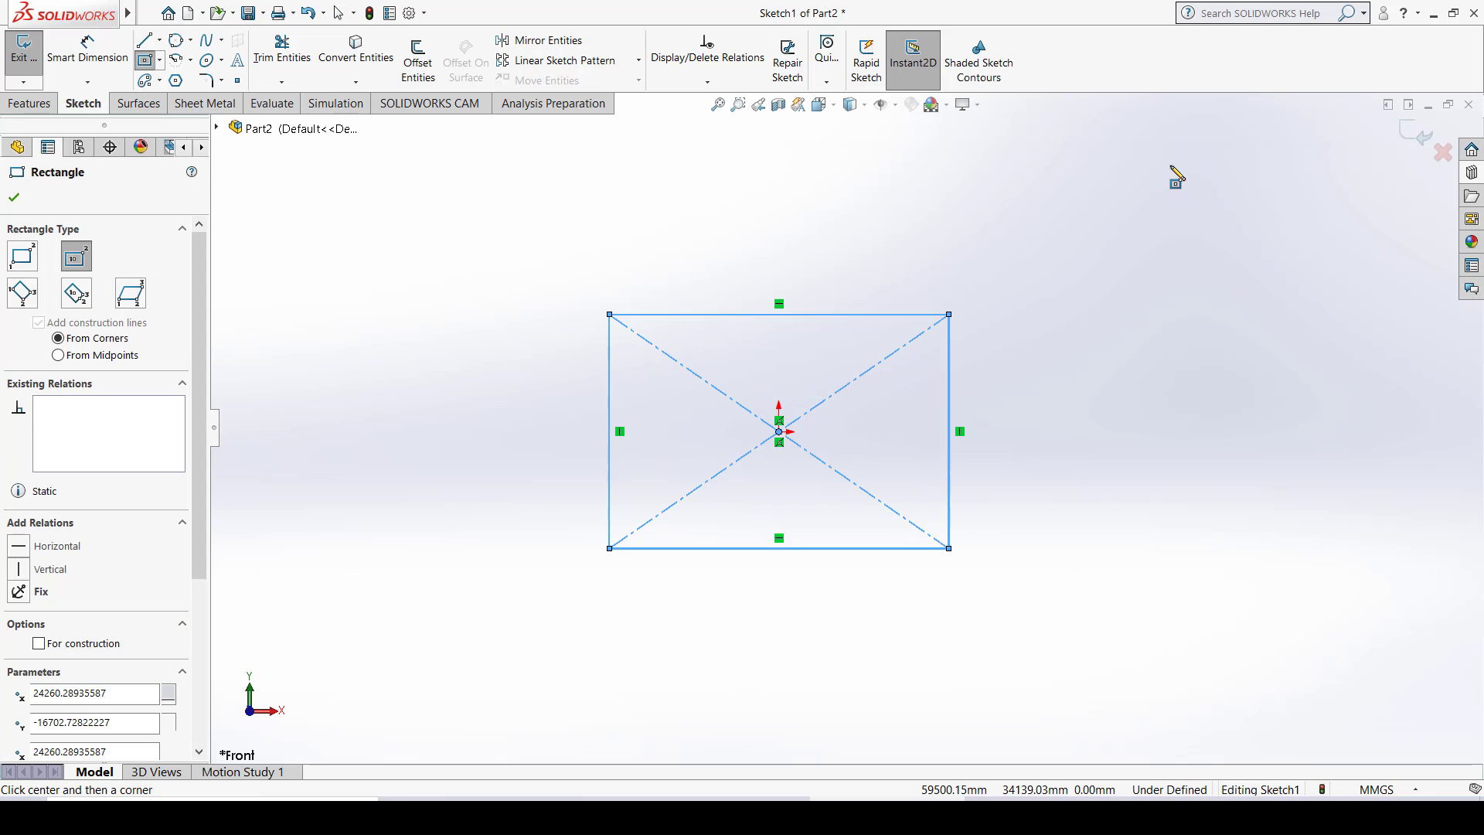
key(Escape)
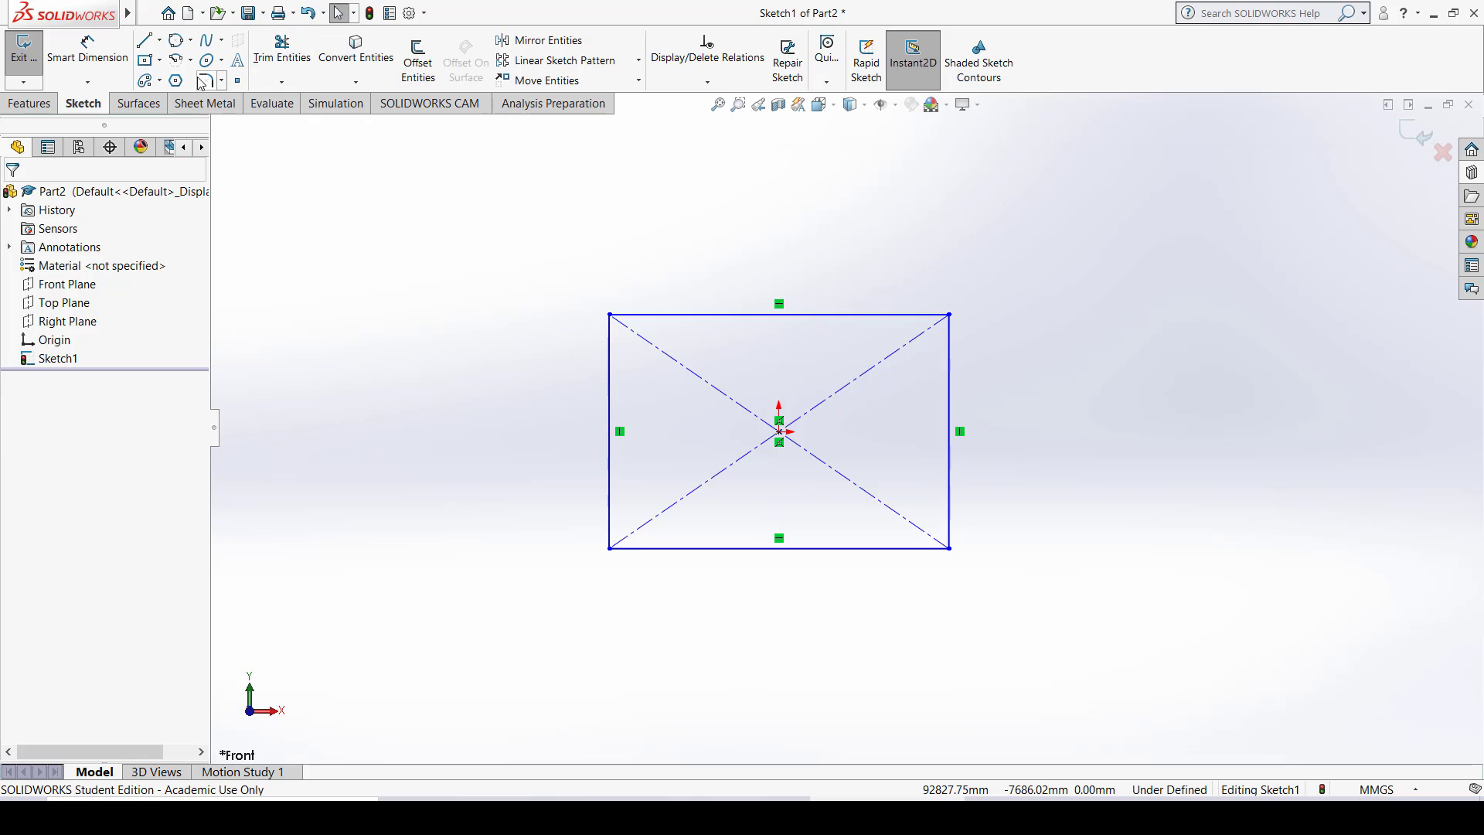
Step: Start a sketch fillet on the rectangle's upper-left corner
click(221, 81)
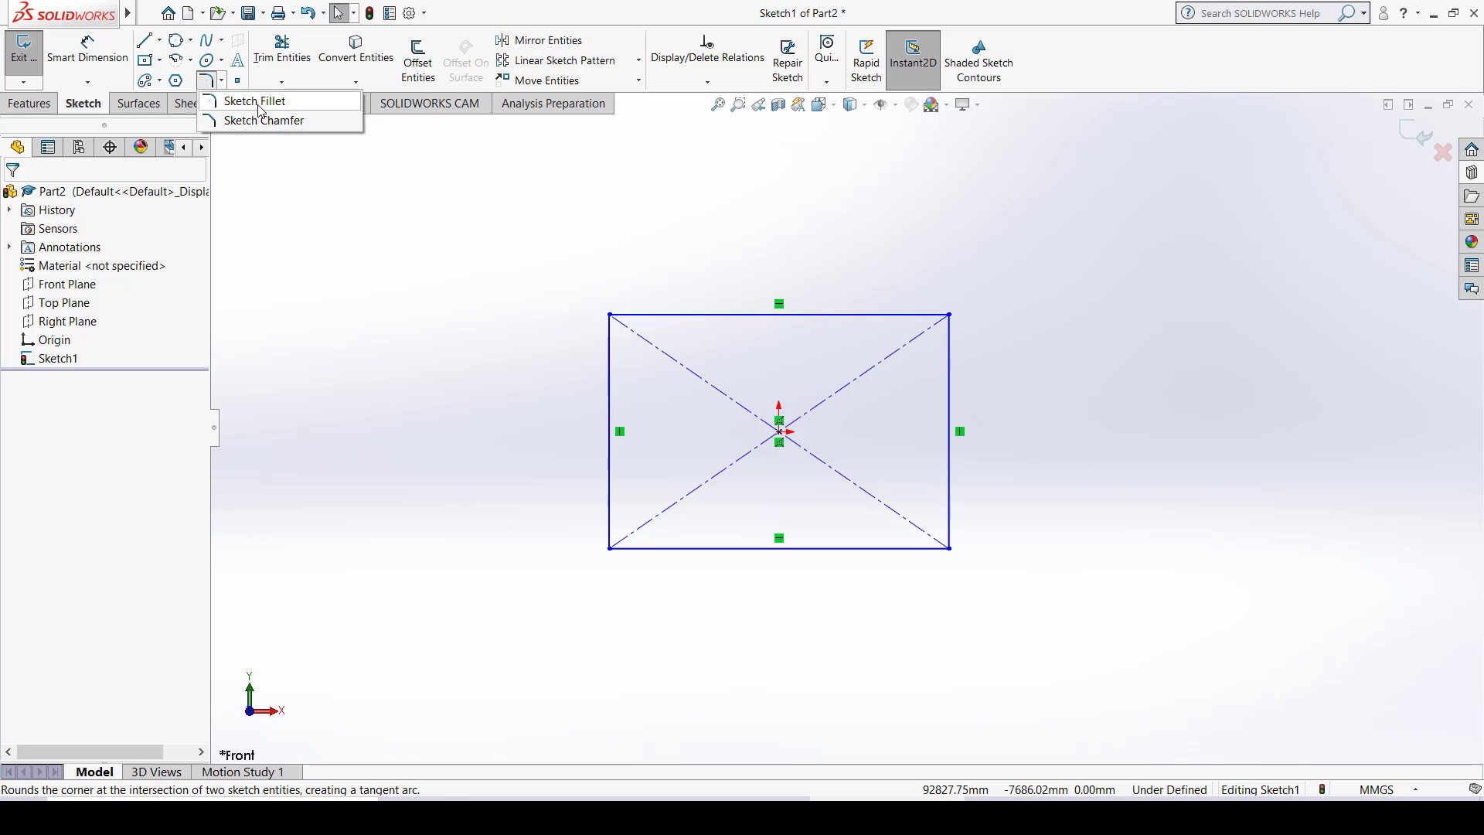
click(255, 101)
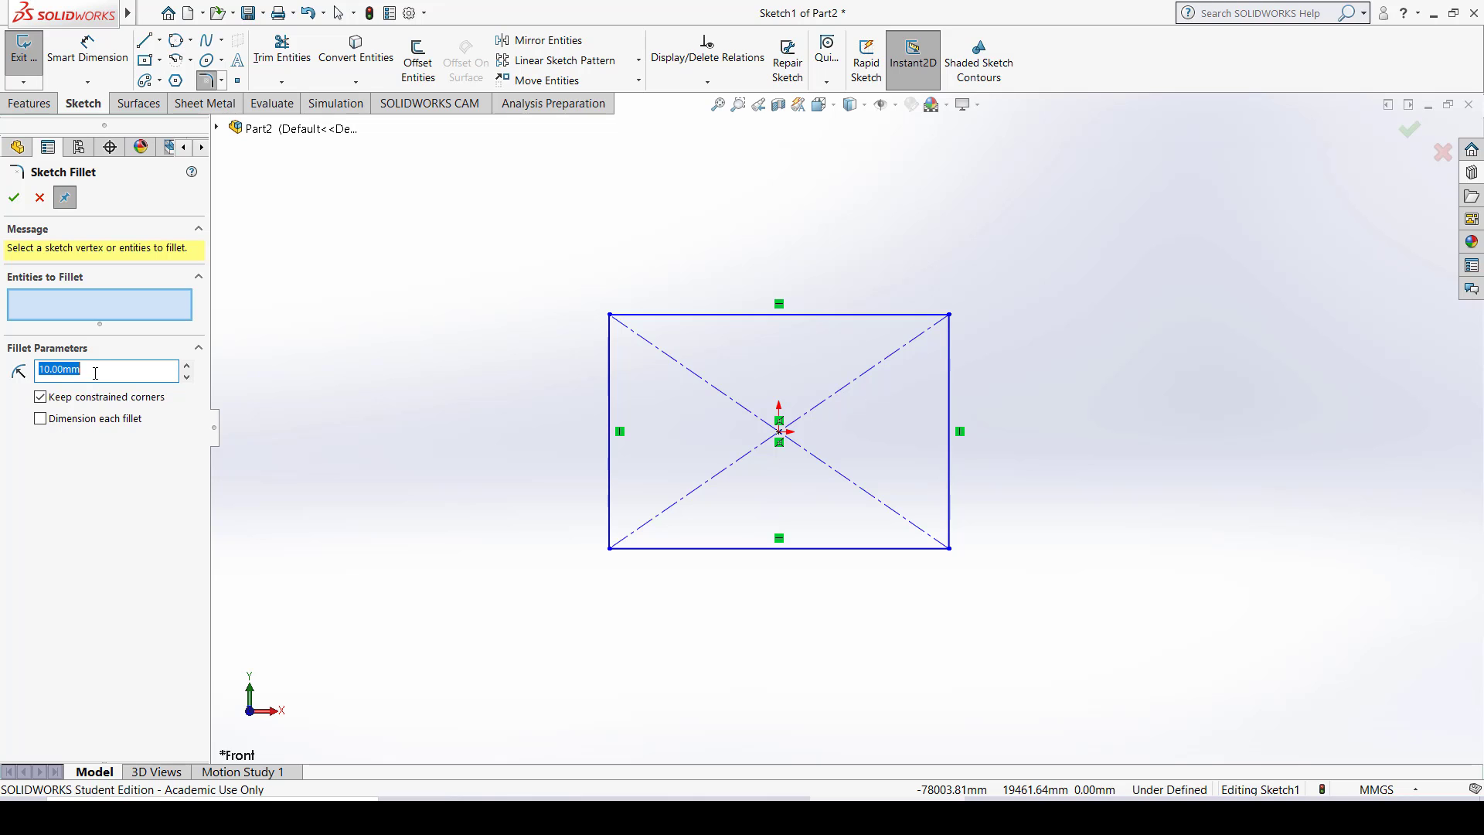
click(609, 315)
scroll(623, 328, up, 4)
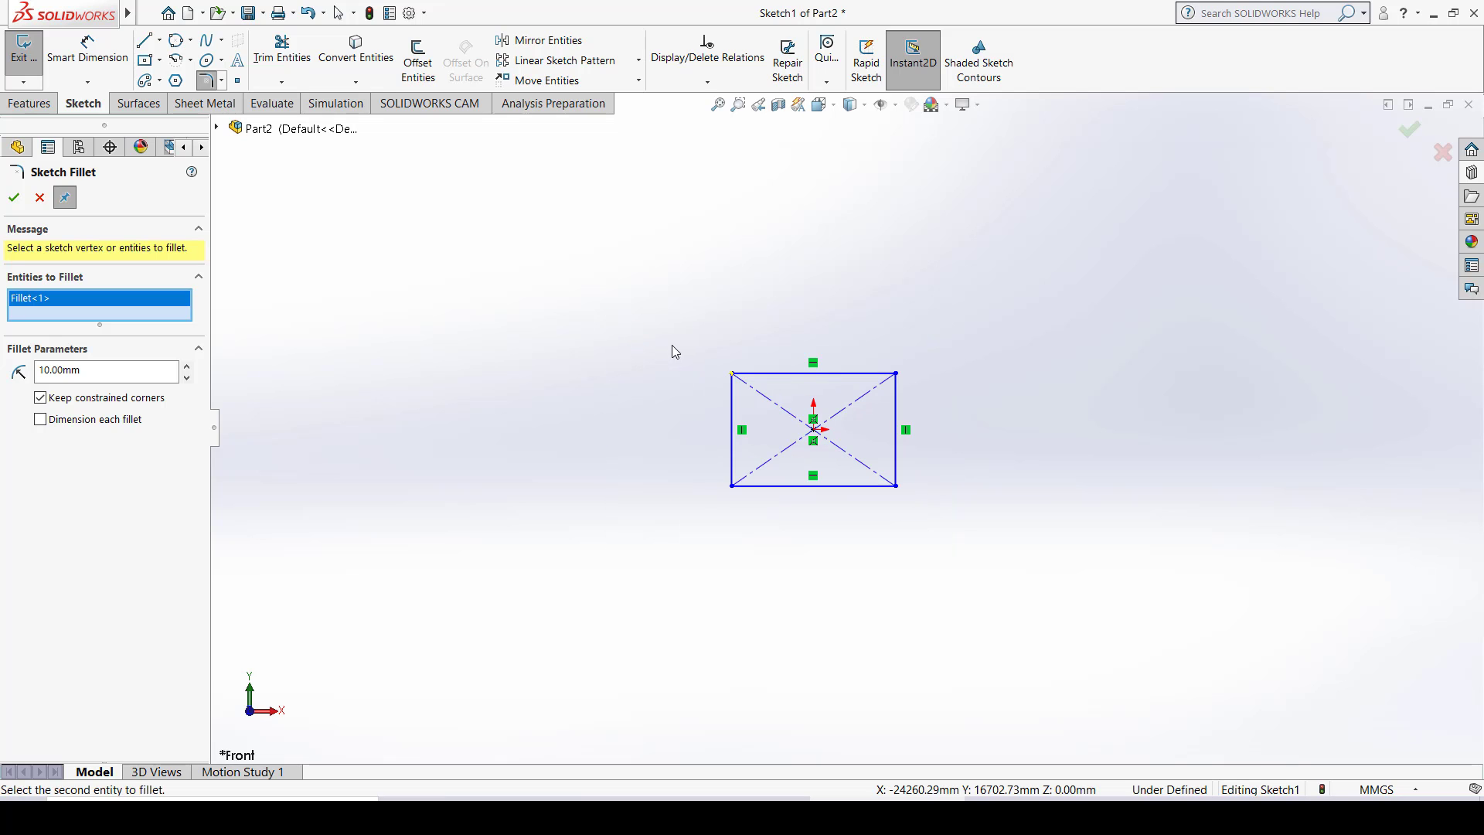
scroll(671, 344, down, 3)
scroll(809, 350, down, 5)
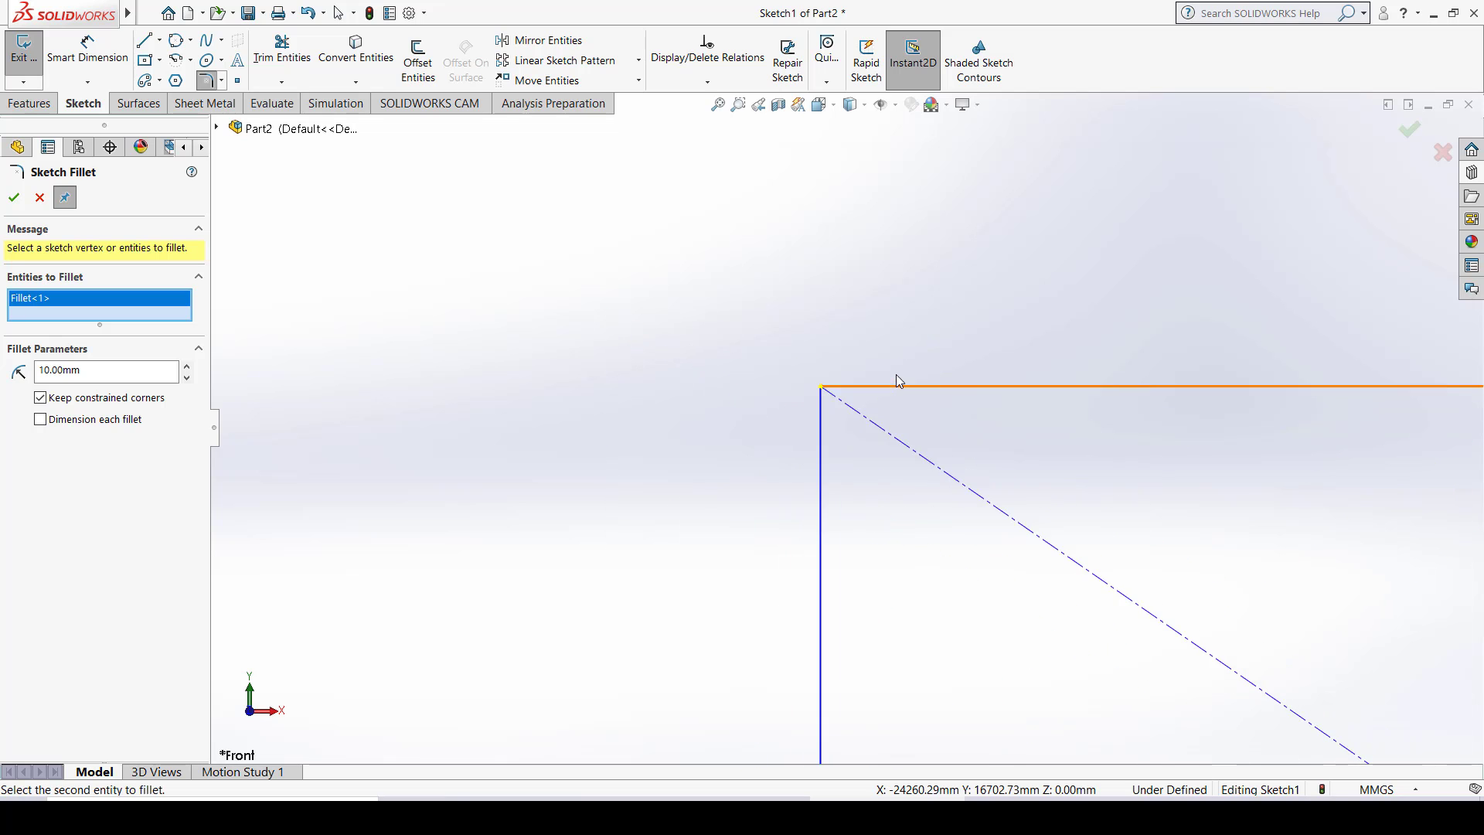
scroll(827, 375, down, 10)
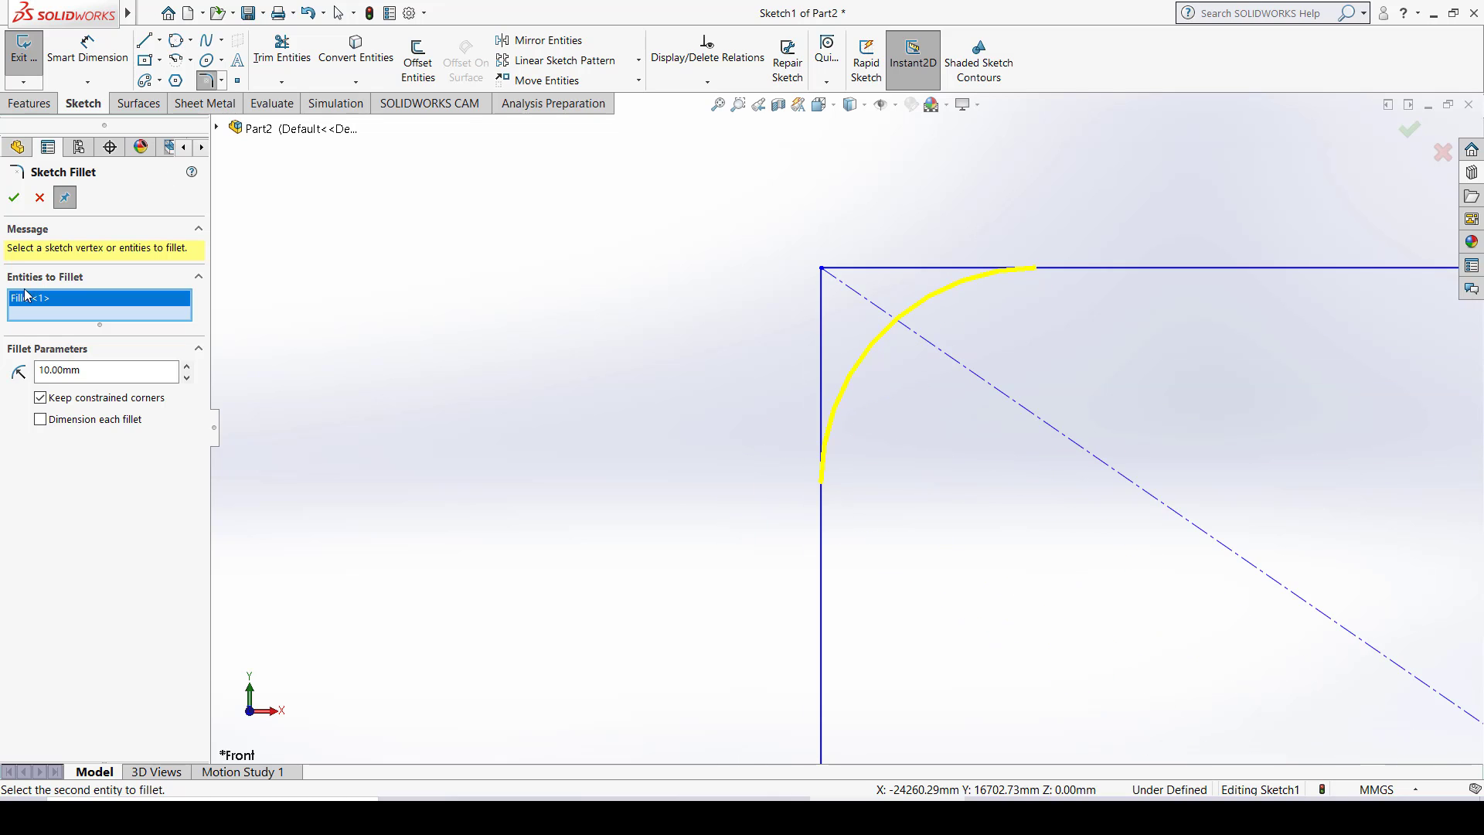
Step: Try a fillet radius of 100 mm on the rectangle's upper-left corner
drag(94, 374, 39, 367)
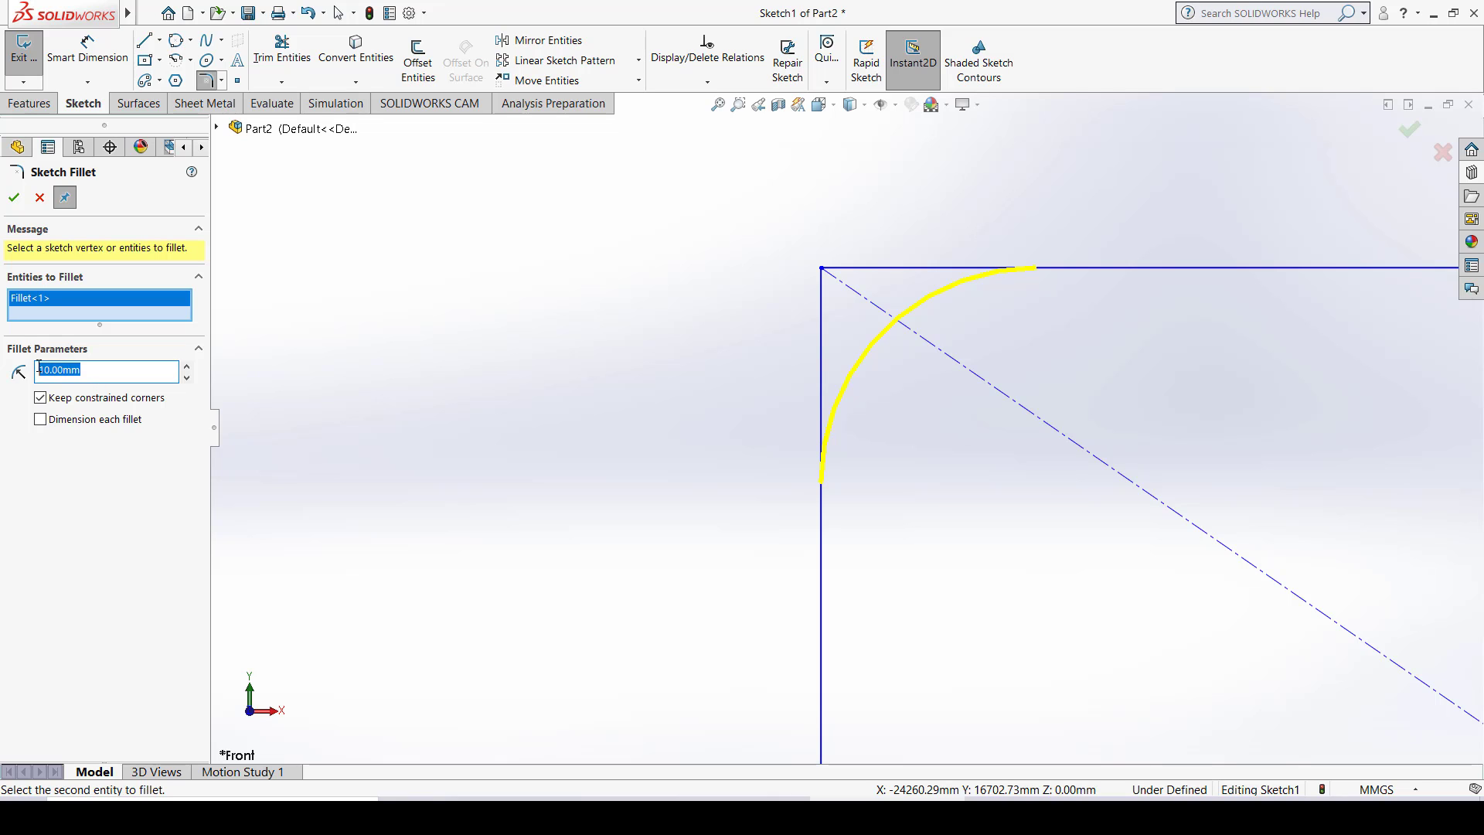
text(100)
key(Return)
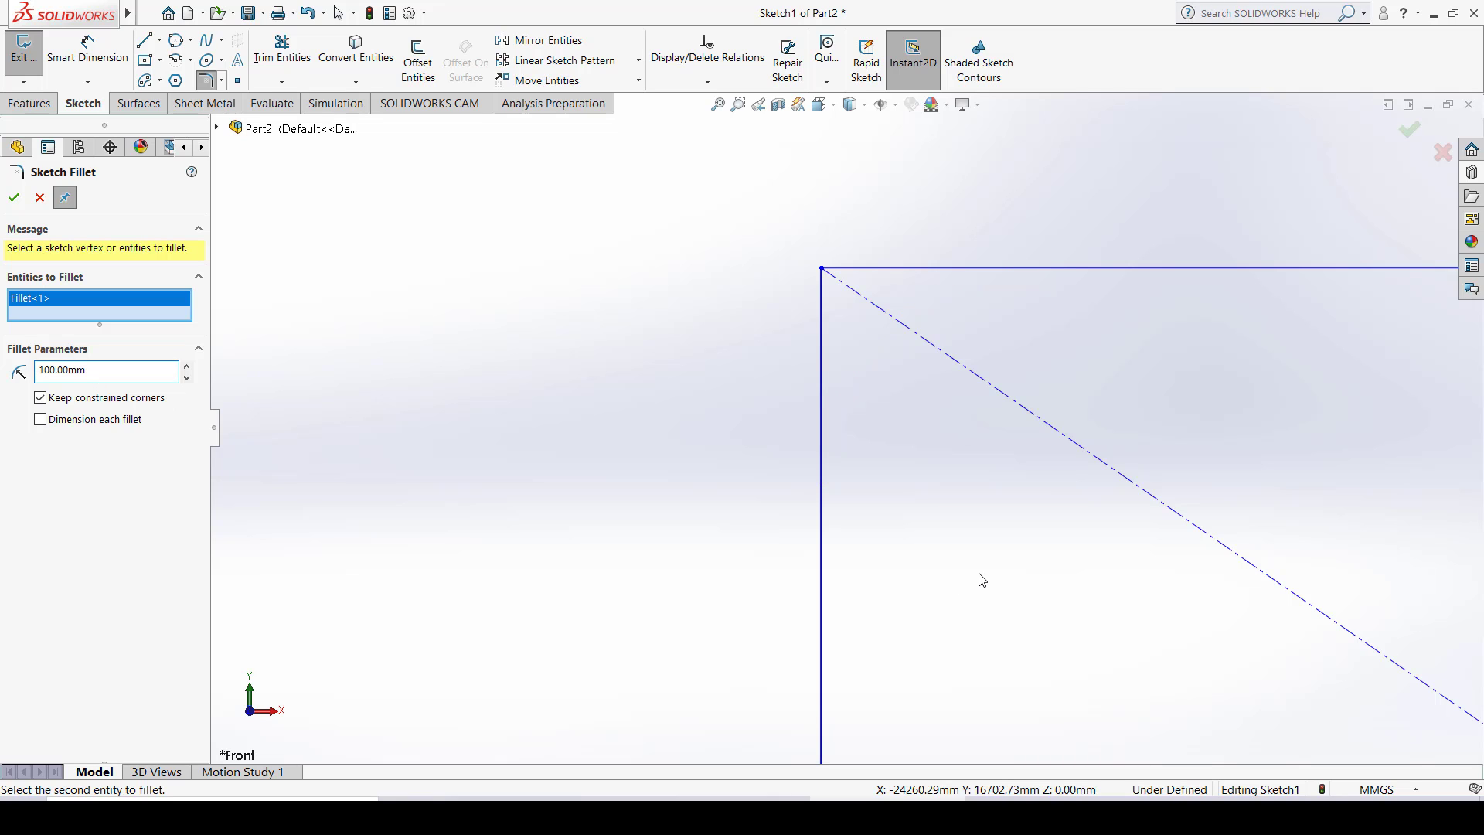
scroll(979, 573, up, 20)
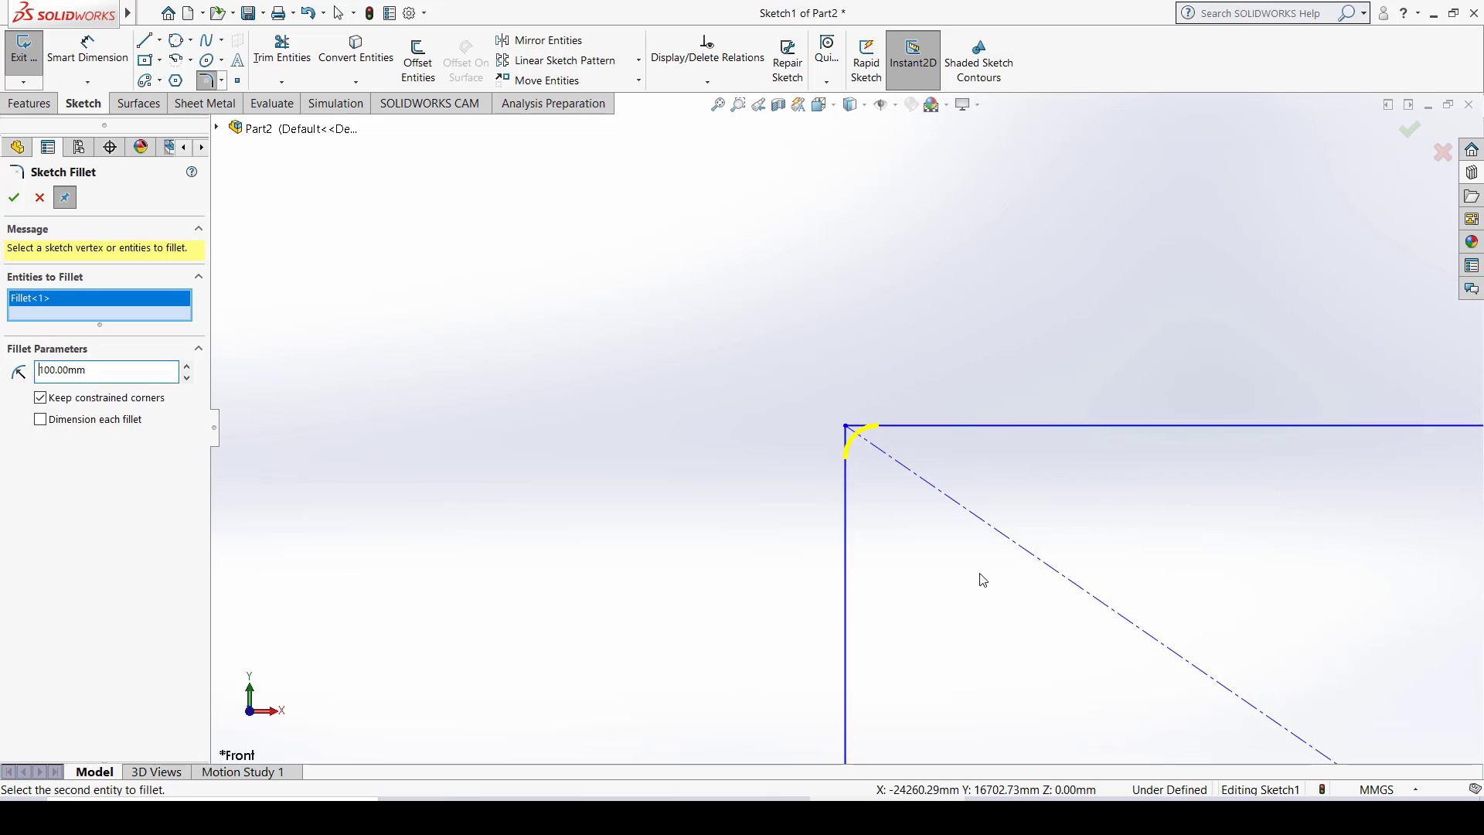
scroll(979, 574, up, 1)
mouse_move(1036, 564)
ctrl+middle_down()
mouse_move(741, 391)
mouse_move(695, 403)
ctrl+middle_up()
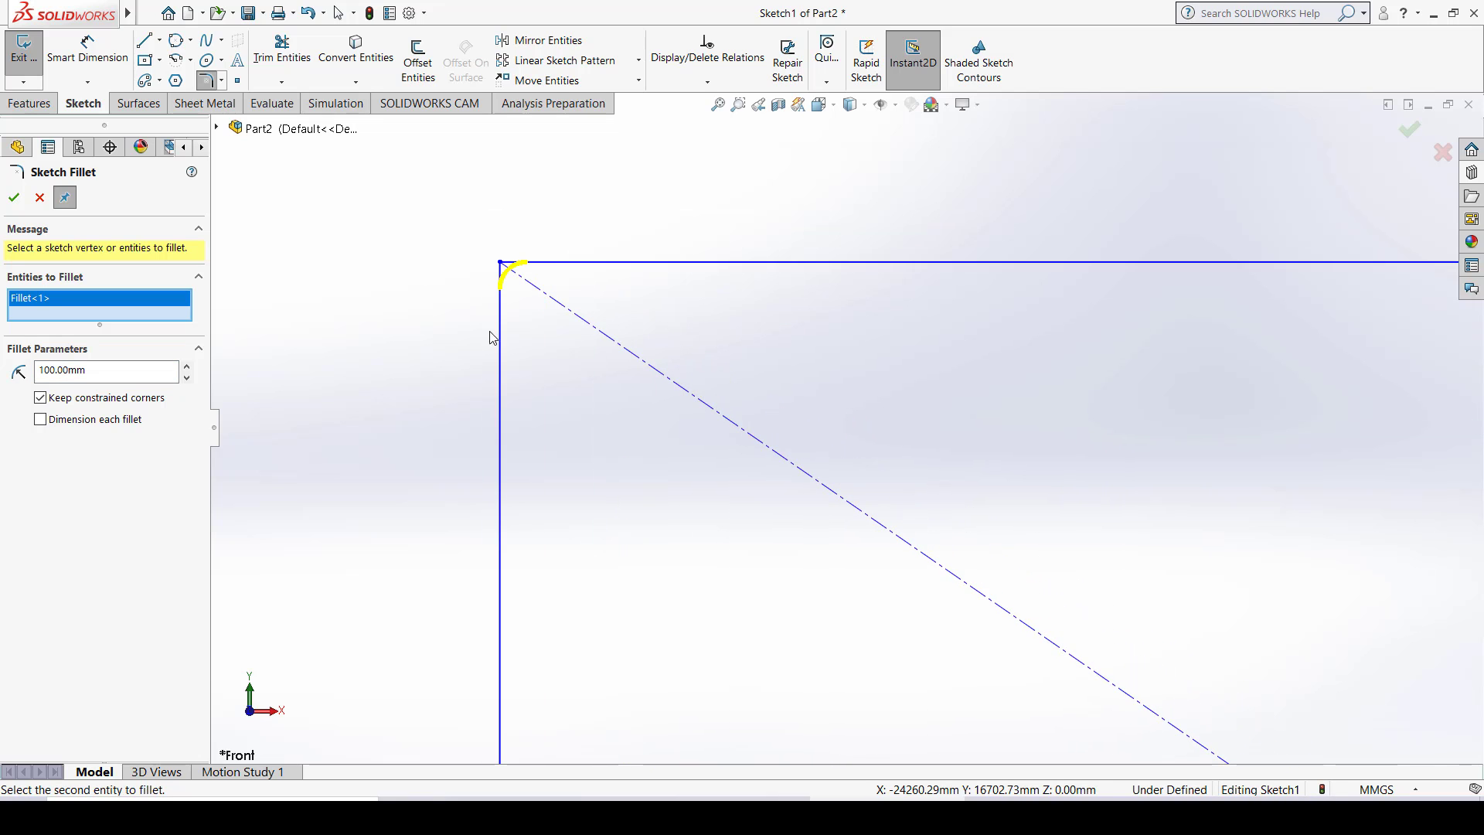
Step: Try fillet radii of 500 mm and 1000 mm on the rectangle's upper-left corner
double_click(105, 372)
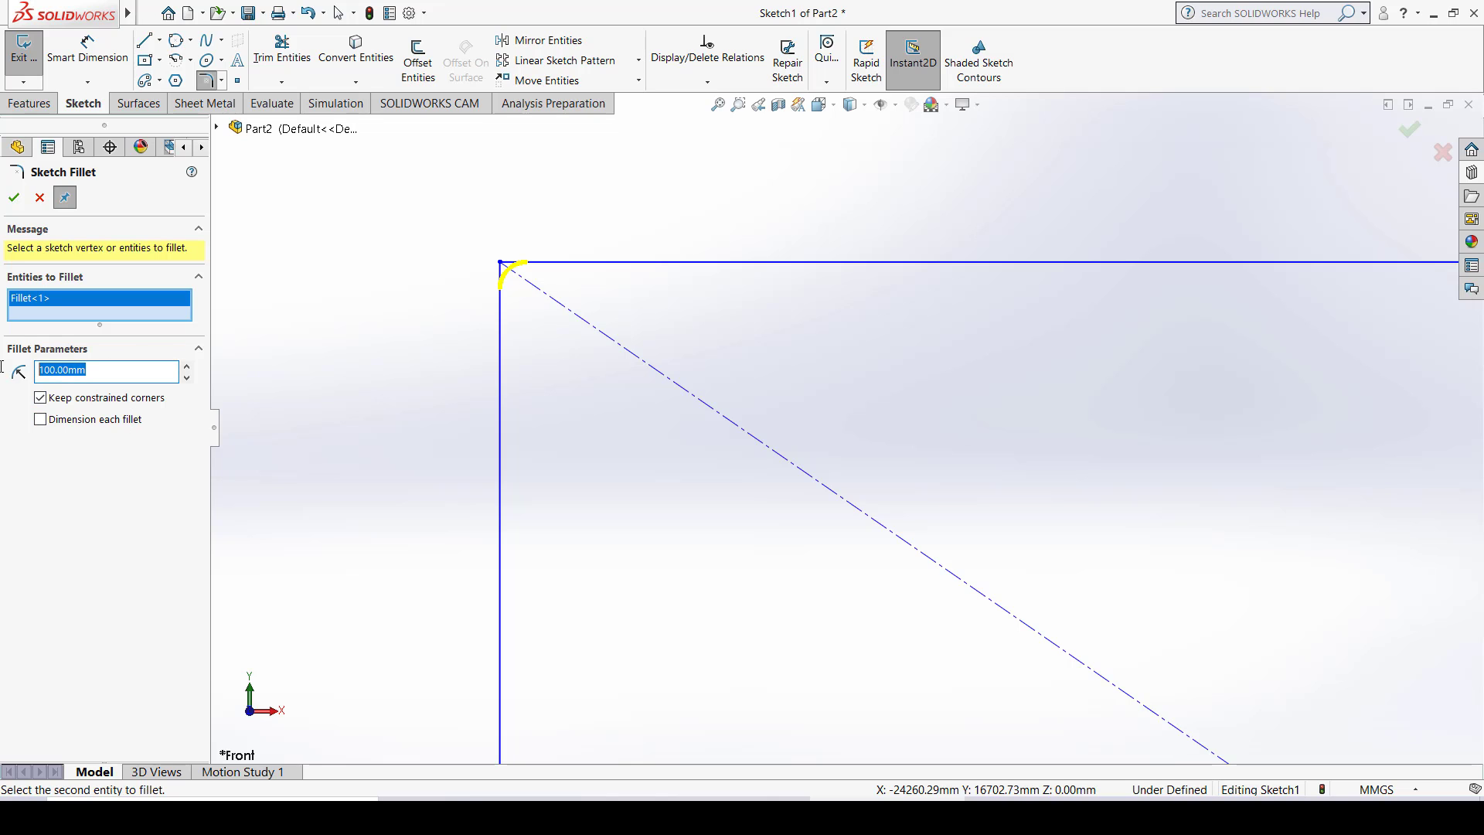
text(500)
key(Return)
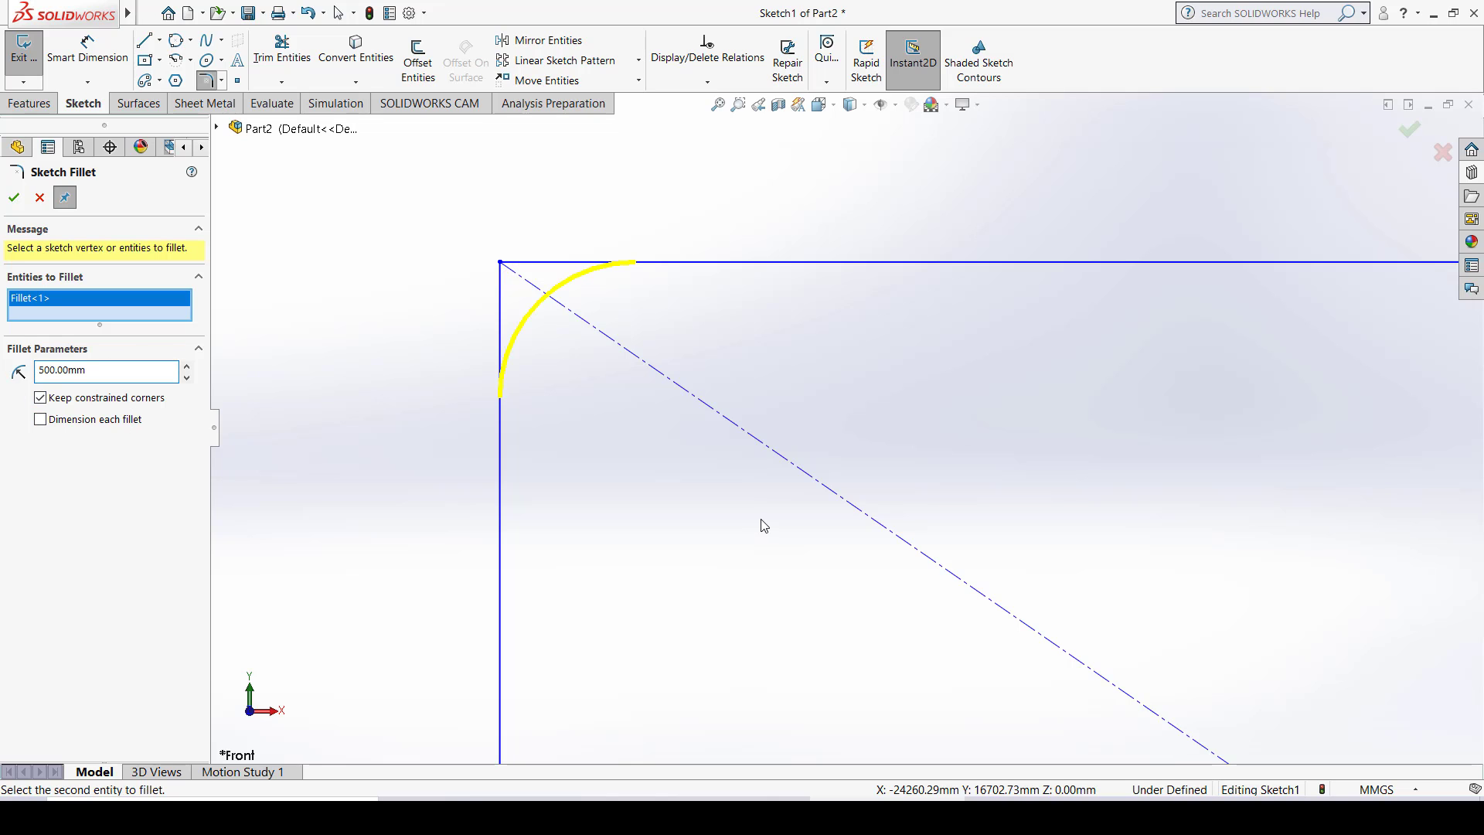
scroll(761, 519, up, 10)
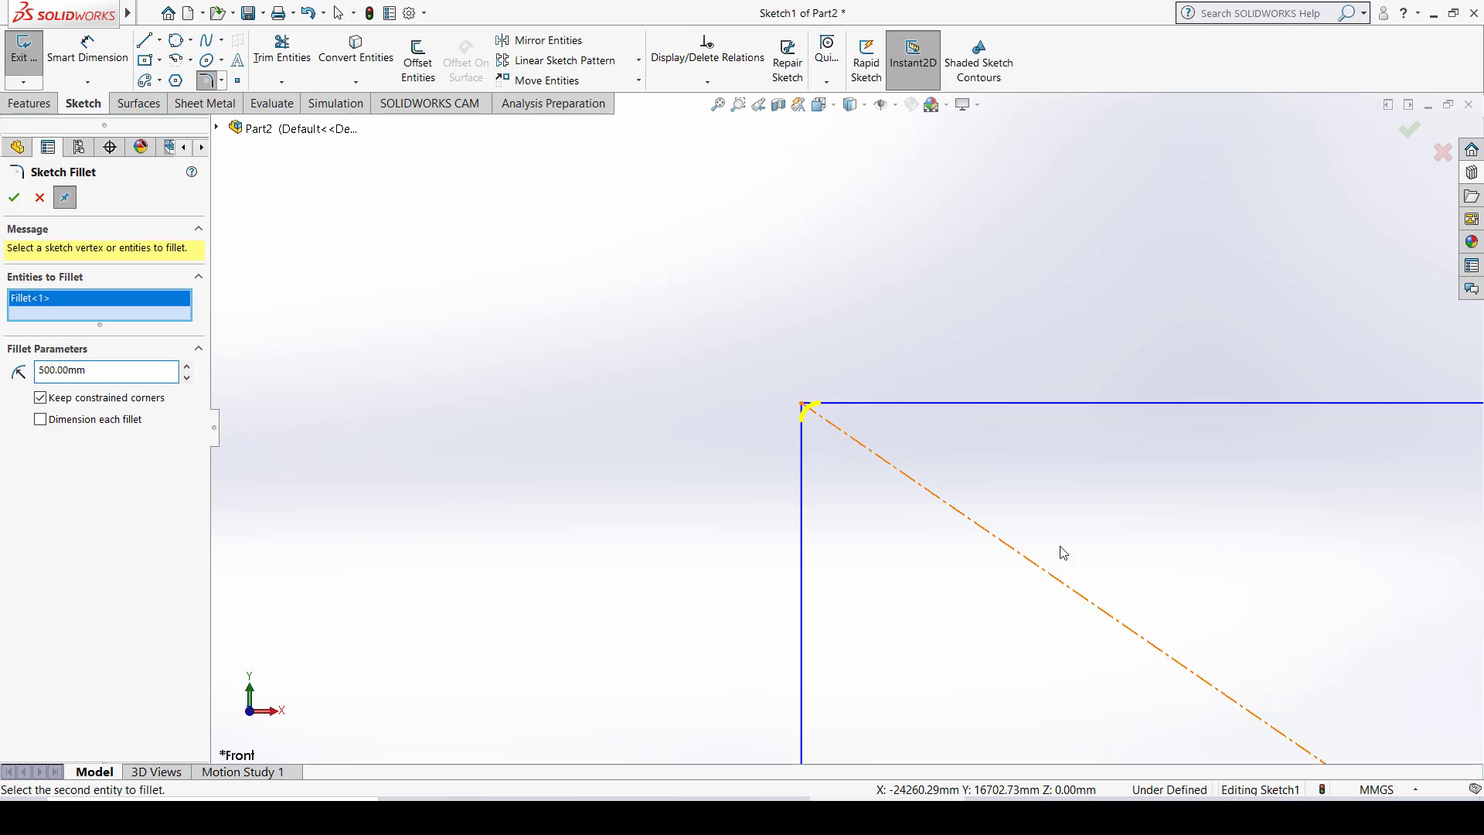
mouse_move(1078, 541)
ctrl+middle_down()
mouse_move(765, 358)
mouse_move(732, 355)
mouse_move(734, 394)
ctrl+middle_up()
scroll(767, 419, up, 1)
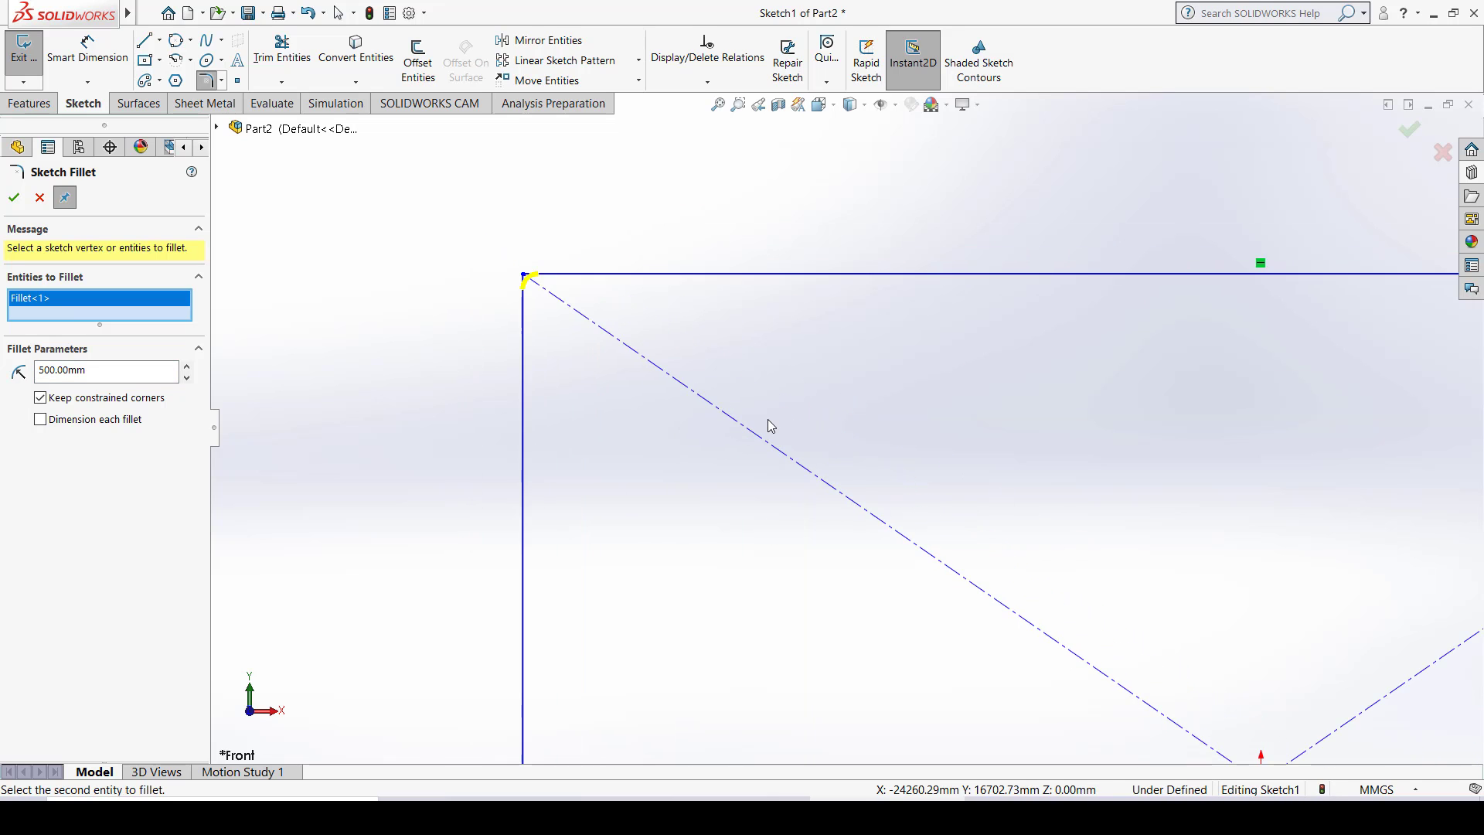
scroll(767, 419, up, 6)
ctrl+middle_drag(882, 454, 828, 430)
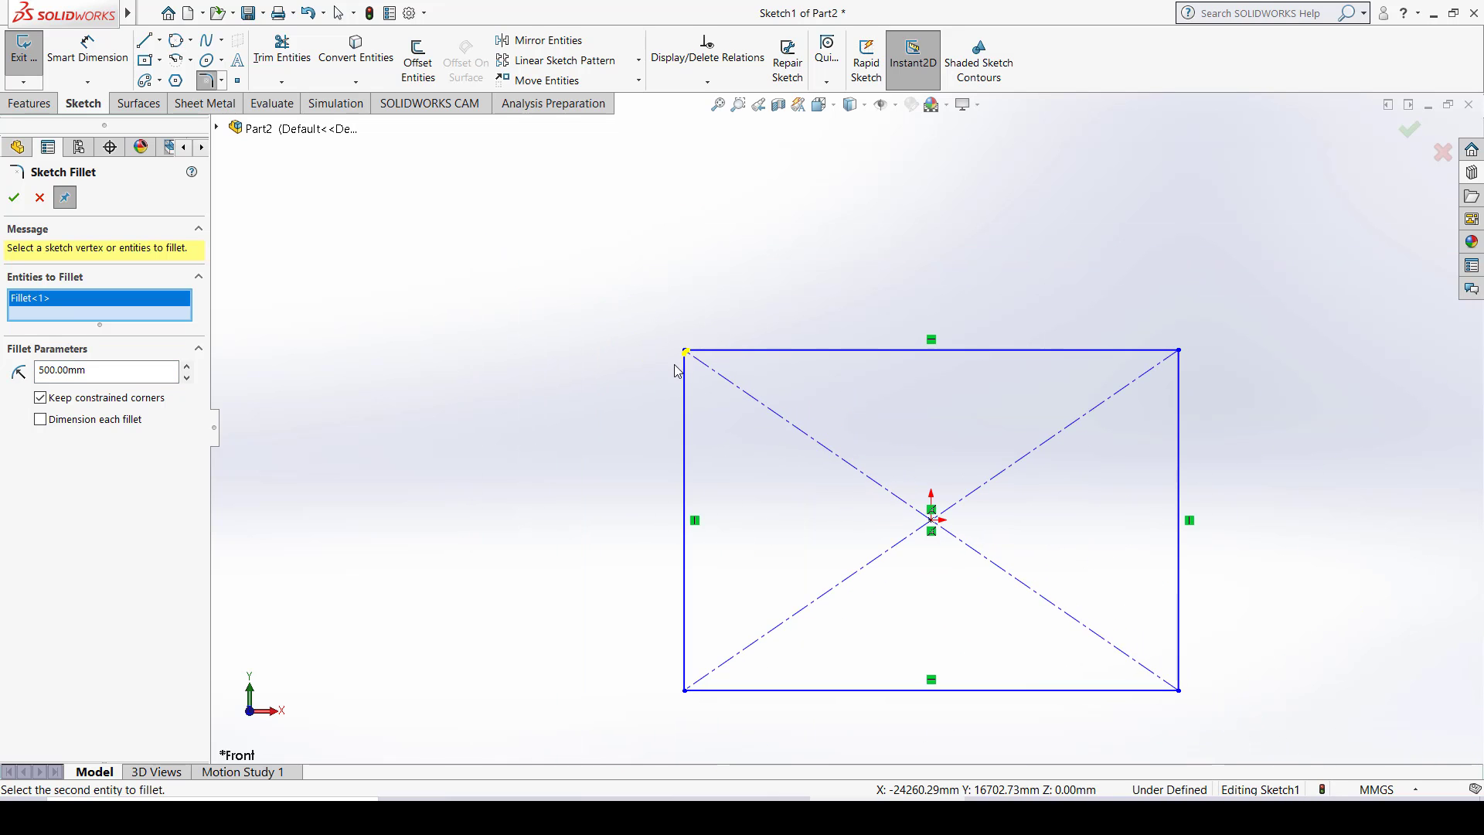
double_click(98, 371)
text(1000)
key(Return)
Step: Set the fillet radius to 5000 mm, apply it to the rectangle's upper-left corner and finish the fillet command
drag(98, 369, 24, 364)
text(5)
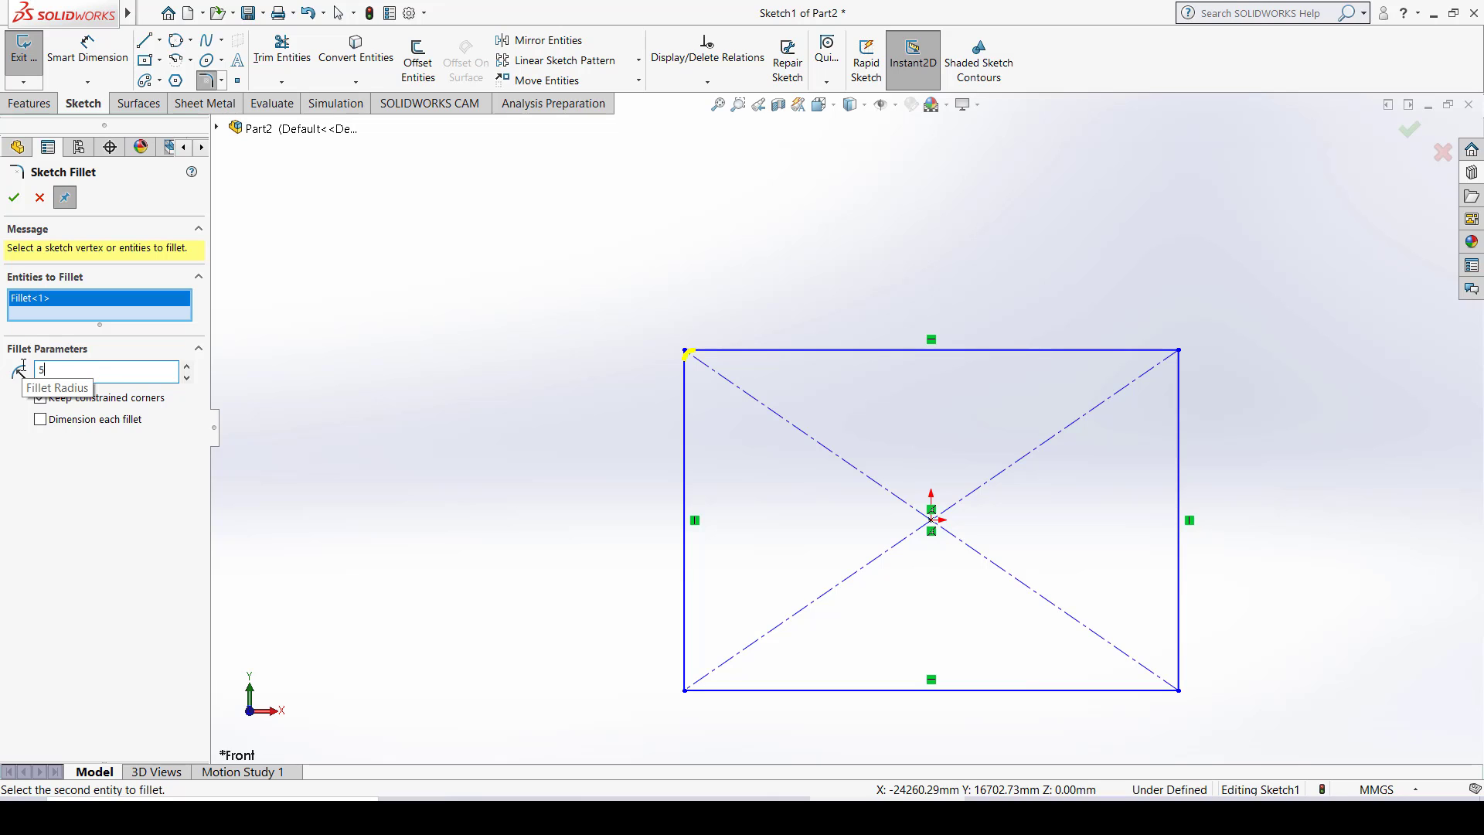
key(Return)
scroll(745, 379, up, 1)
scroll(745, 379, down, 4)
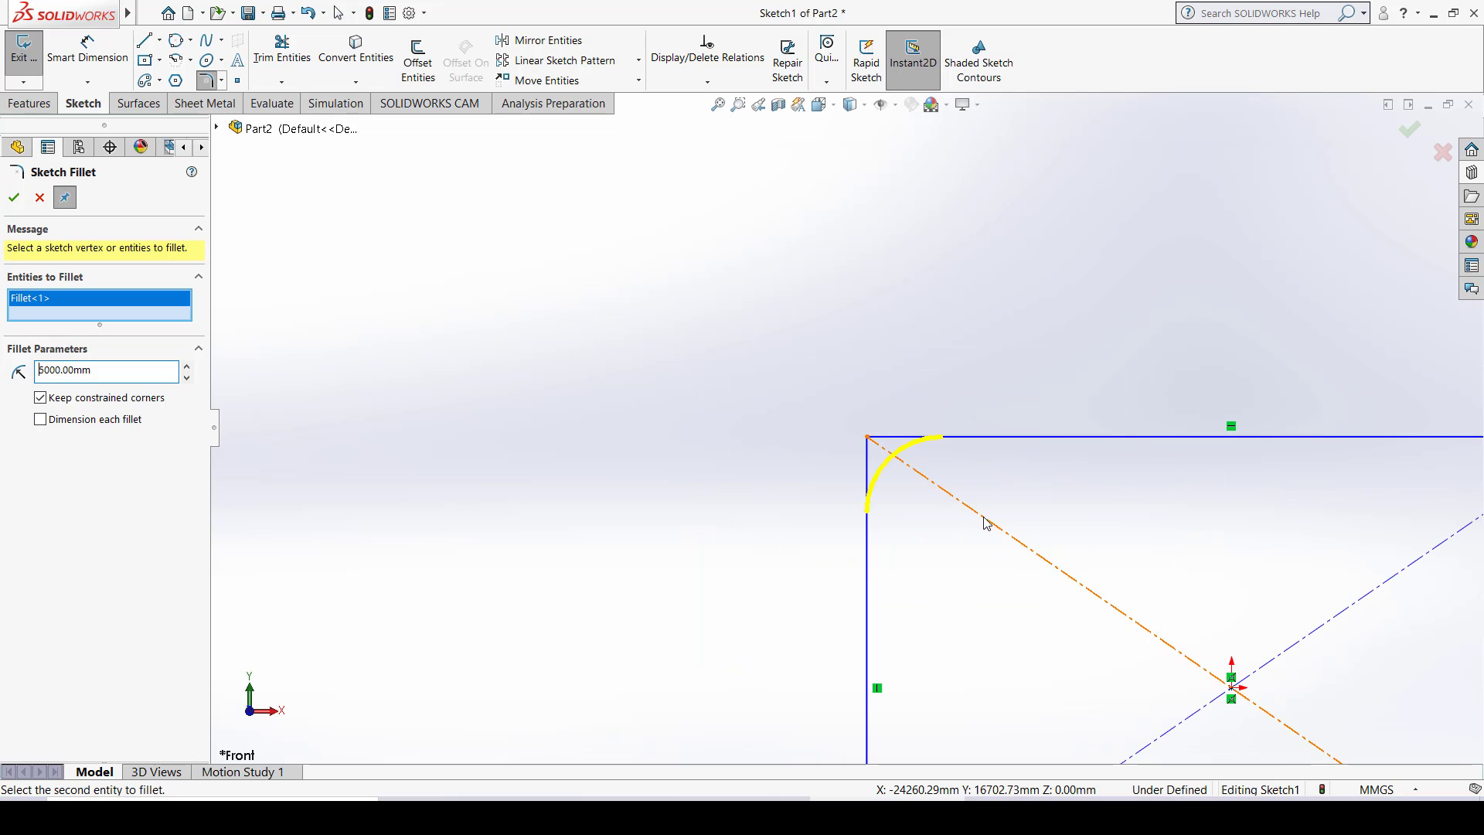
ctrl+middle_drag(946, 507, 665, 300)
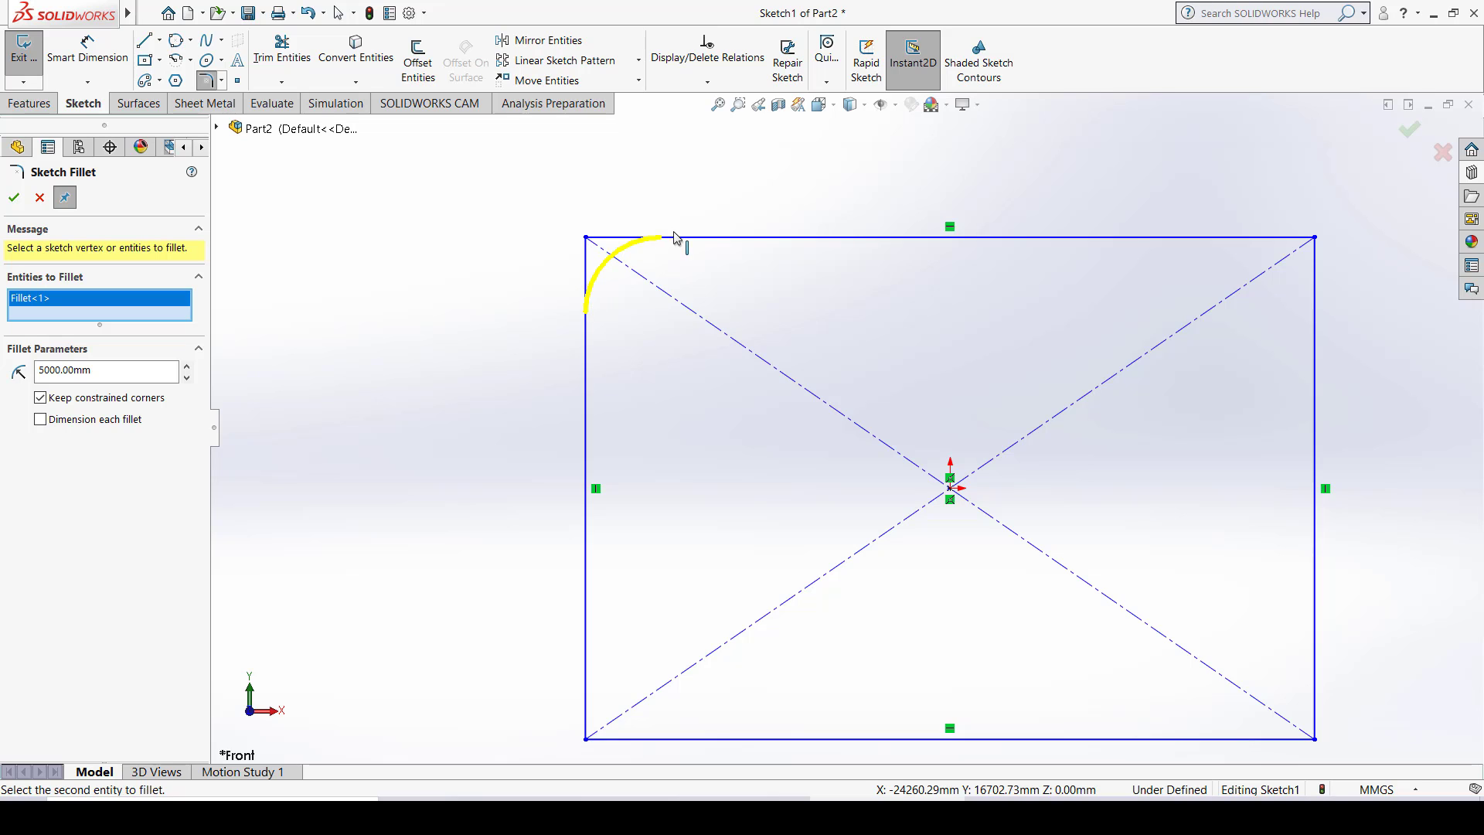
click(14, 199)
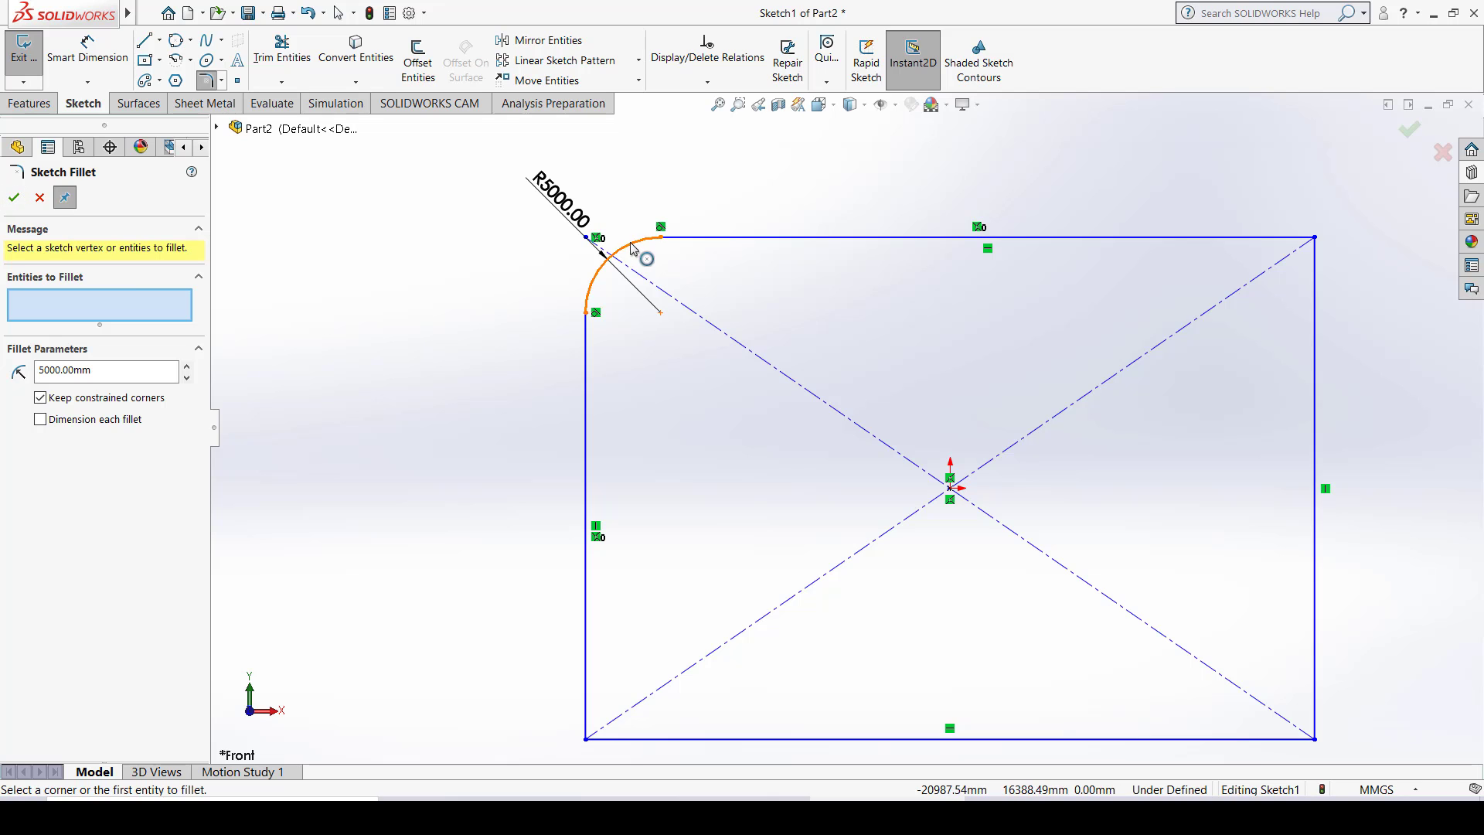
scroll(631, 244, up, 4)
scroll(629, 245, down, 4)
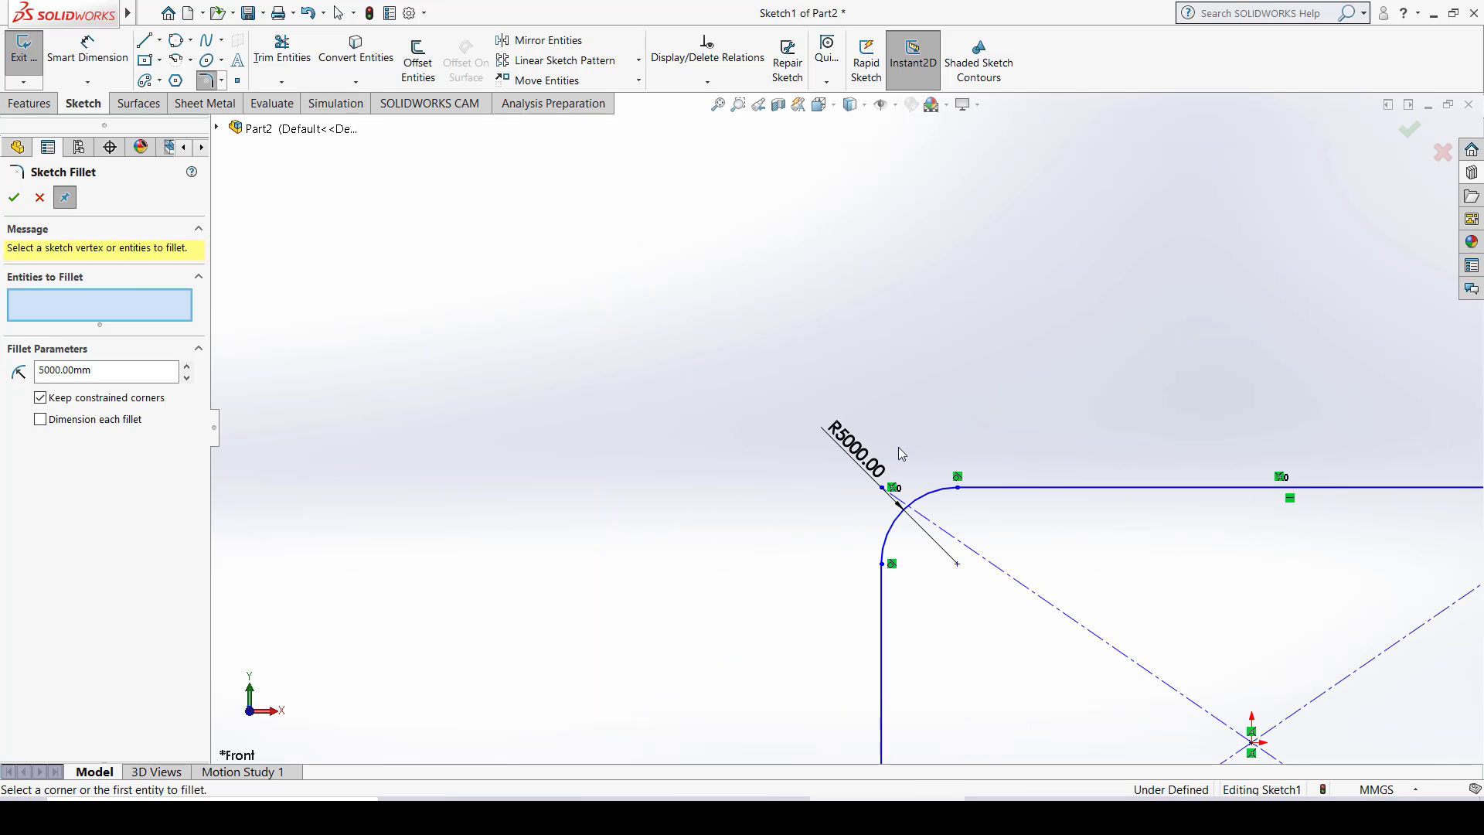
ctrl+middle_drag(1053, 515, 656, 328)
click(9, 195)
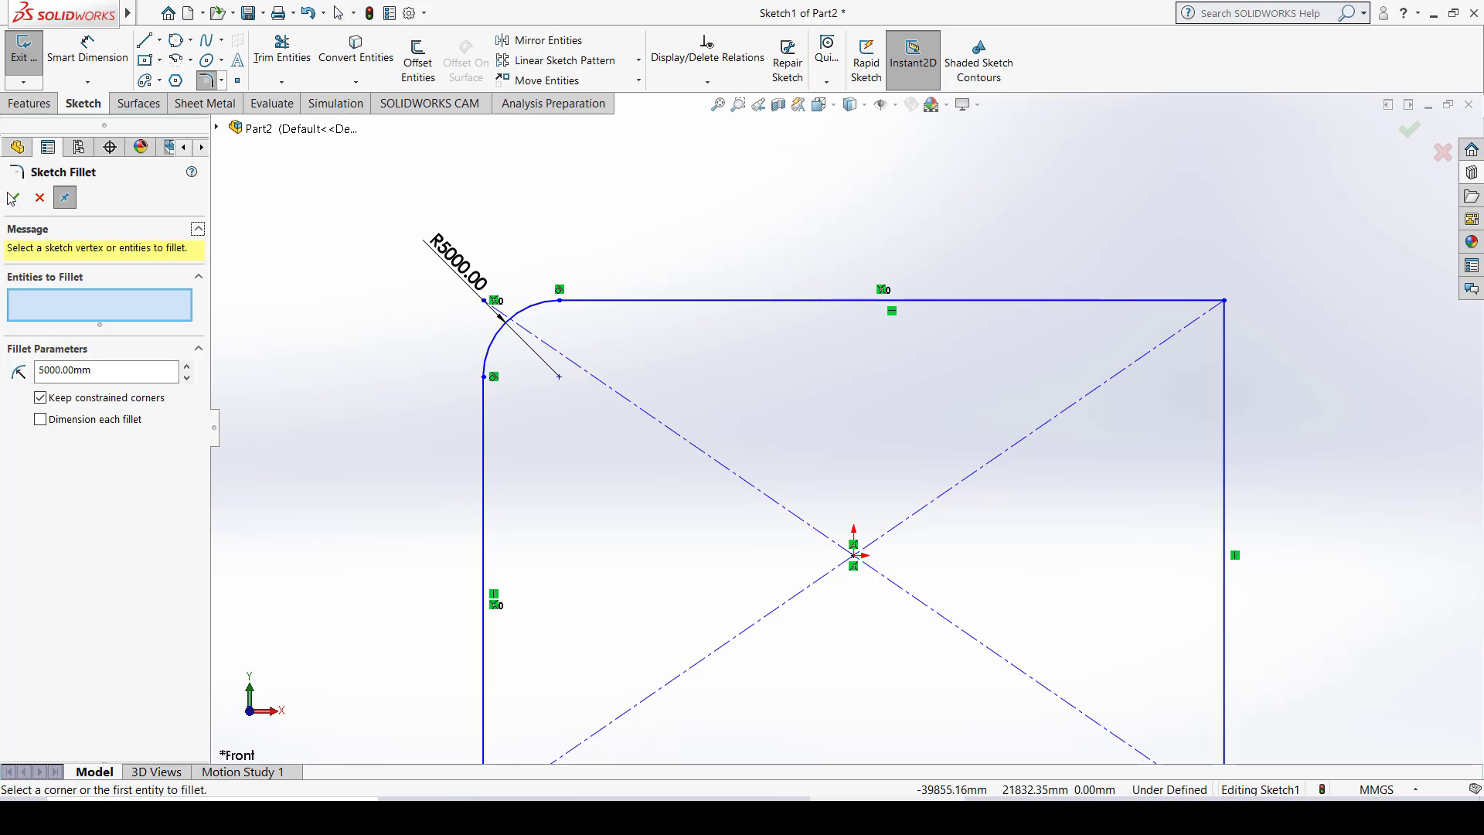
click(13, 199)
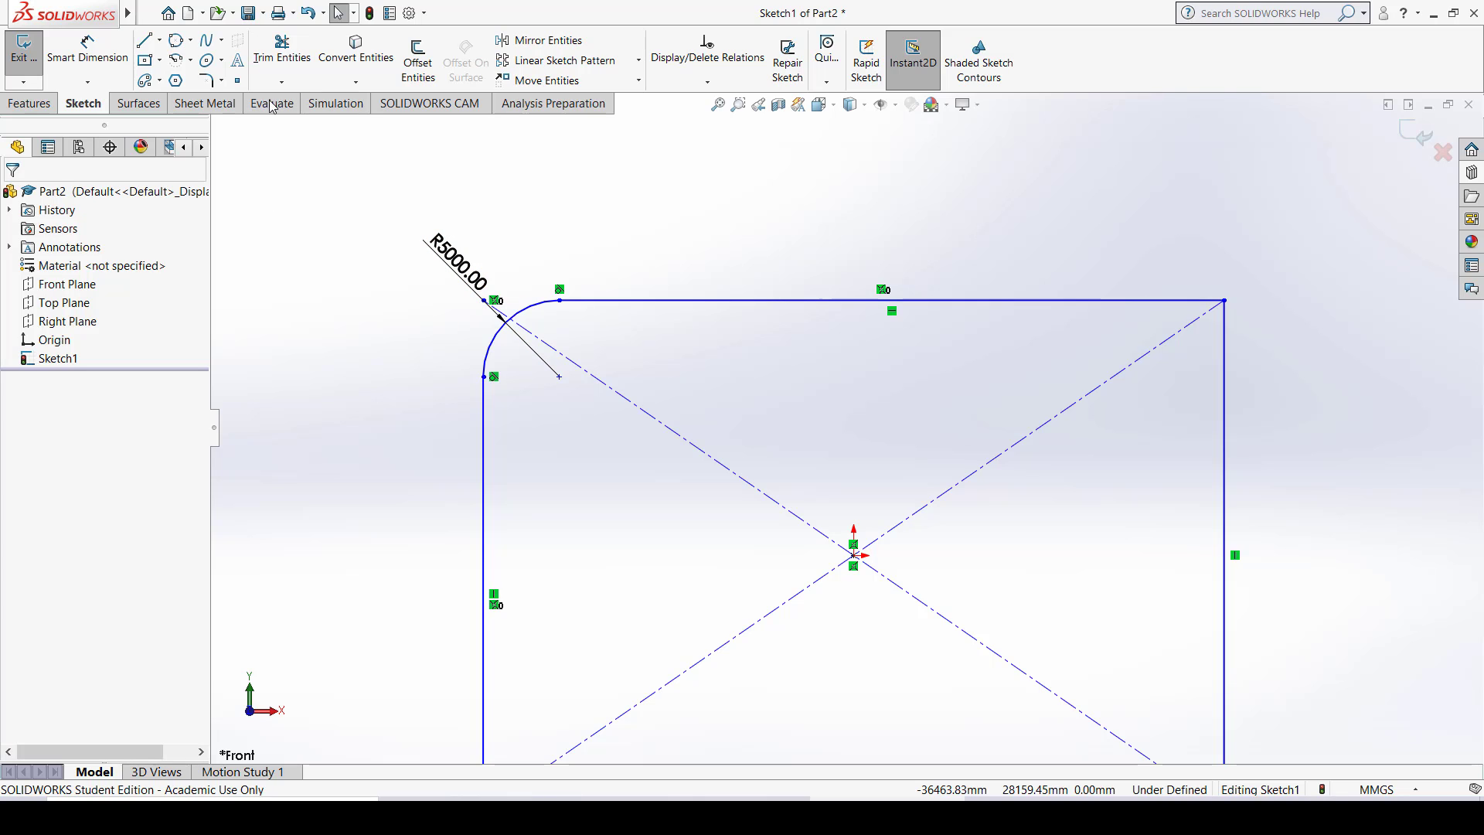
Step: Chamfer the rectangle's upper-right corner with the Angle-distance option, using a 500 mm distance and a 45-degree angle
click(222, 81)
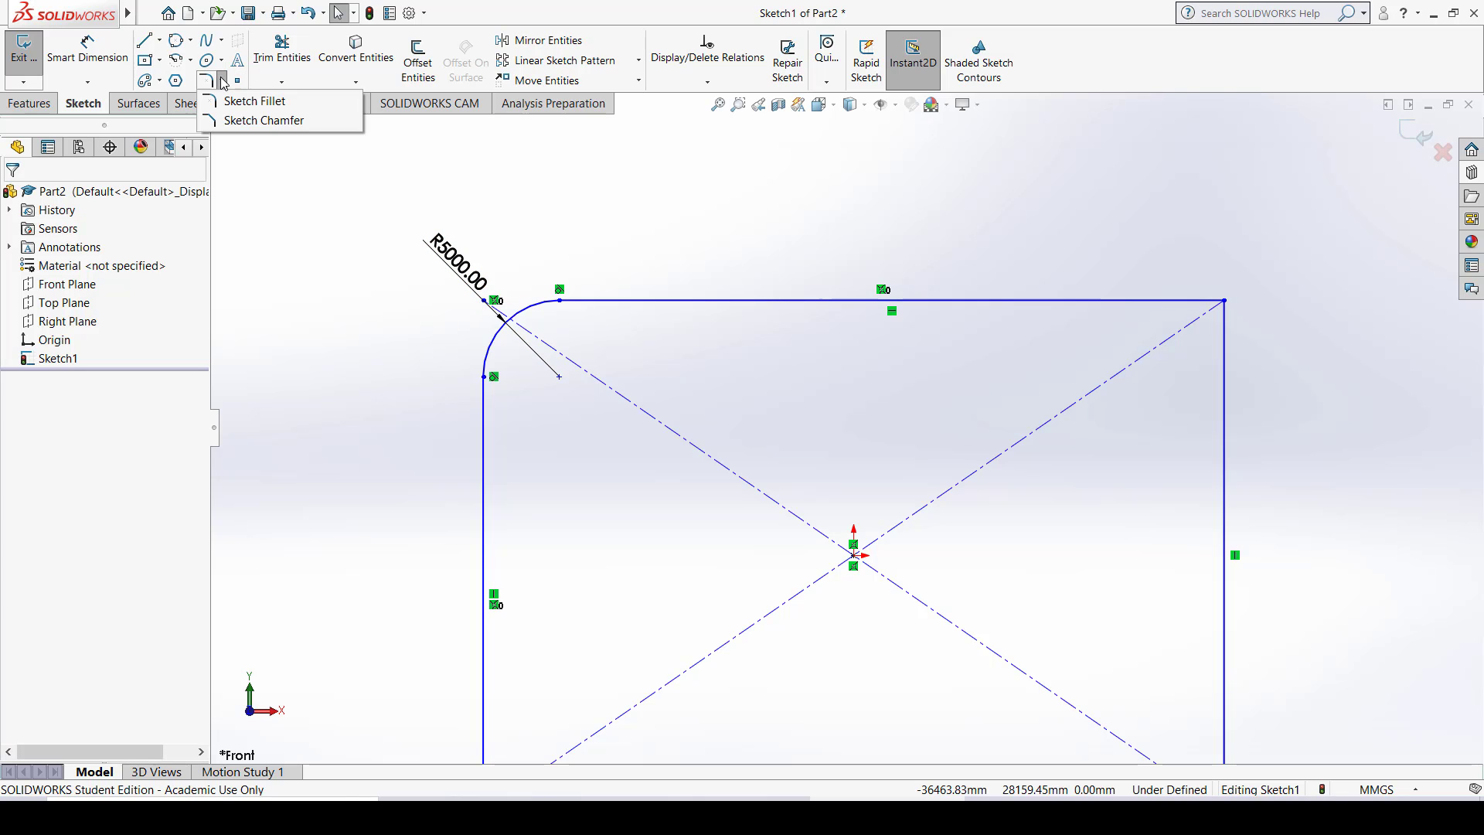
click(248, 120)
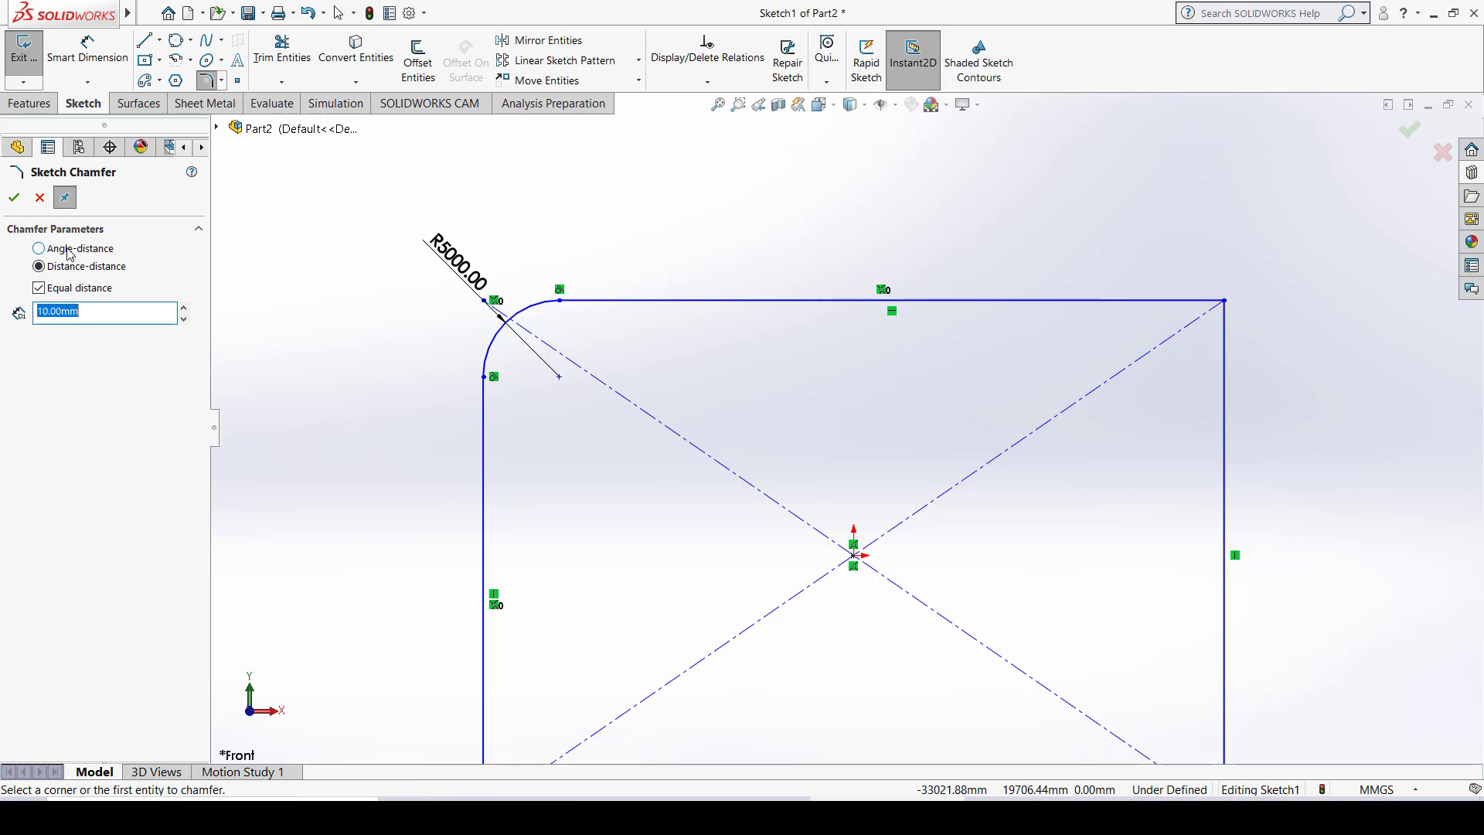
click(67, 250)
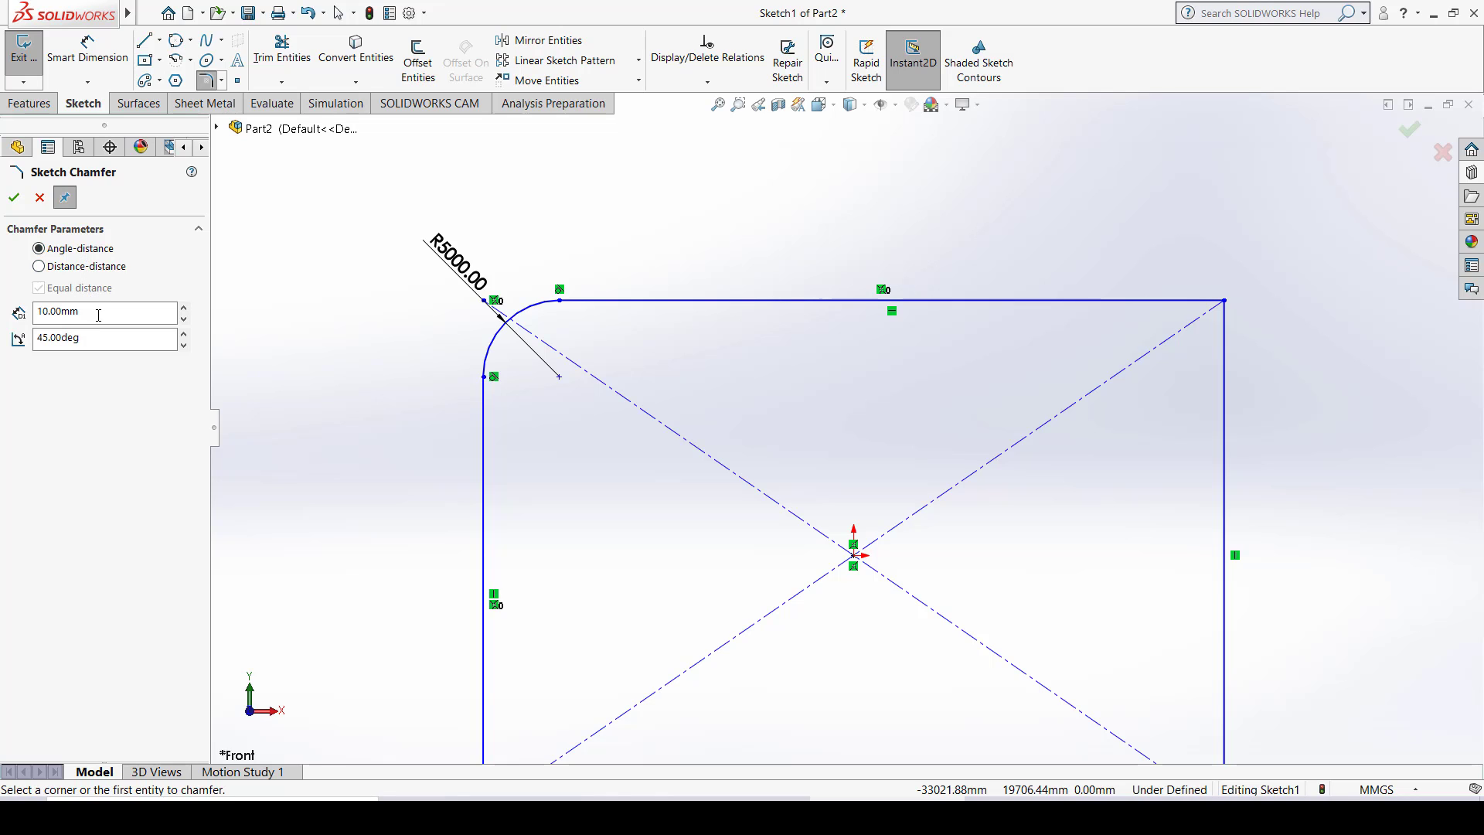
drag(93, 312, 2, 313)
text(50)
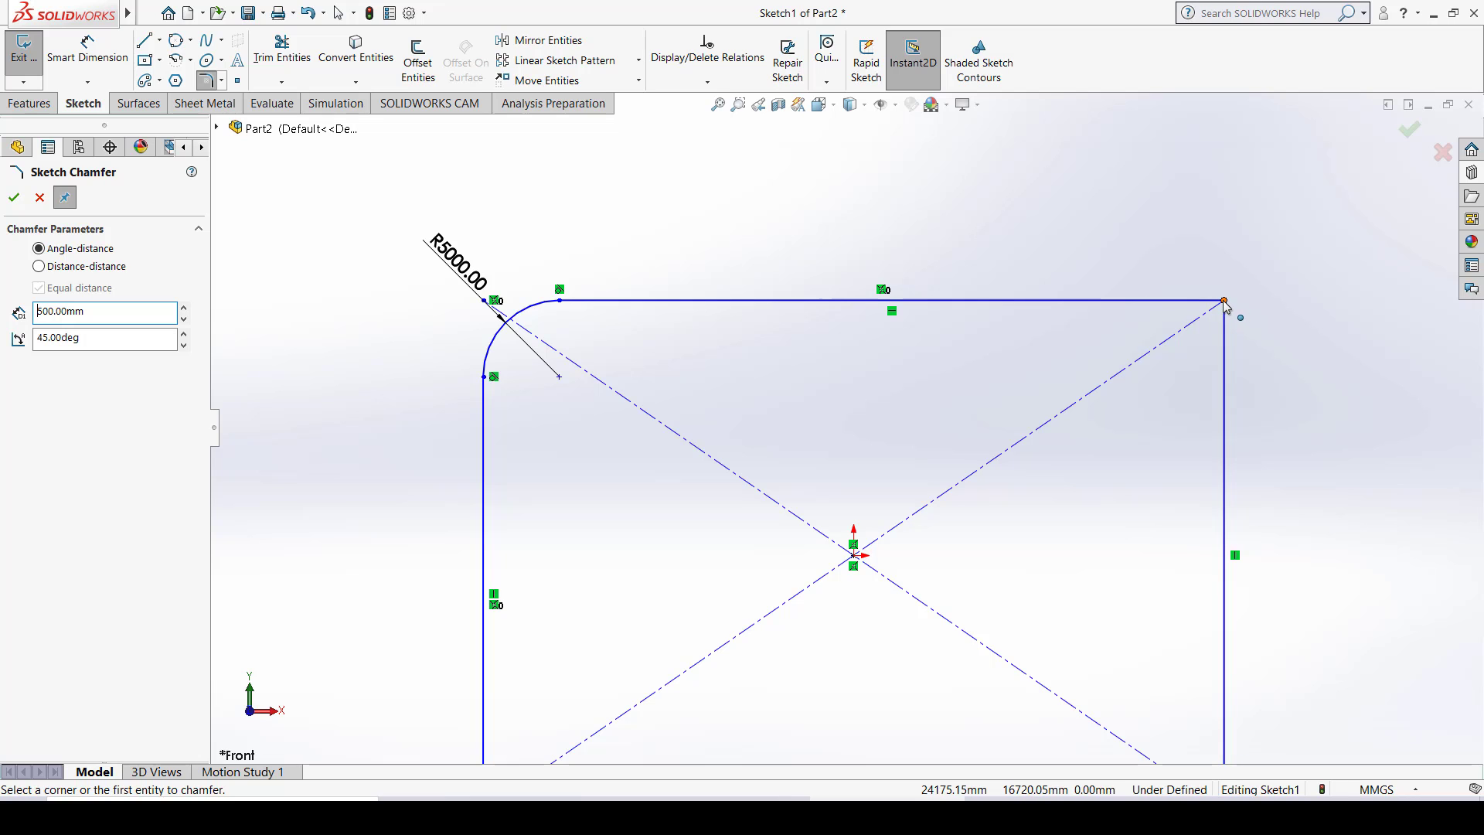
click(1224, 303)
key(z)
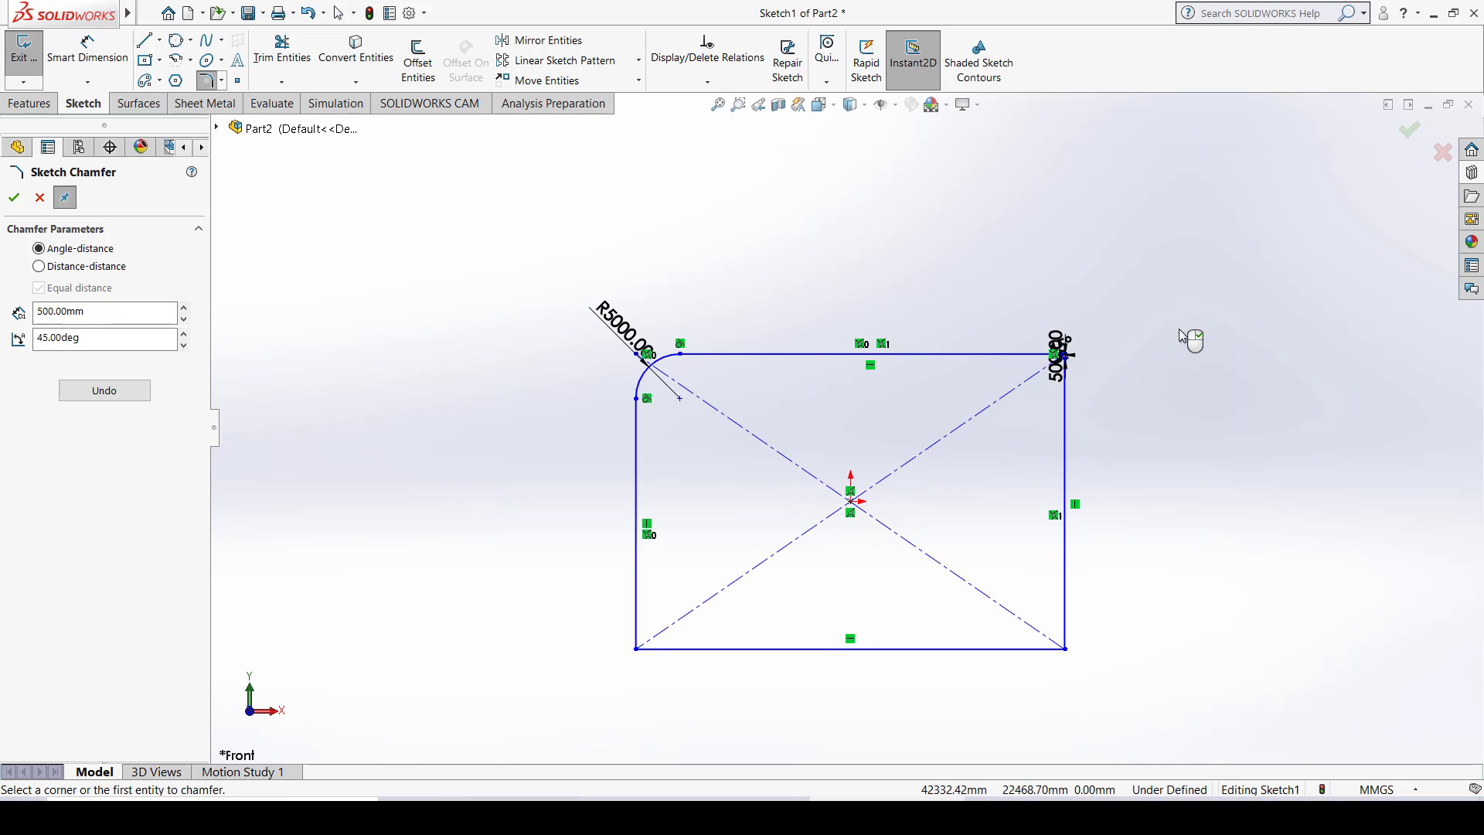
scroll(1063, 352, down, 5)
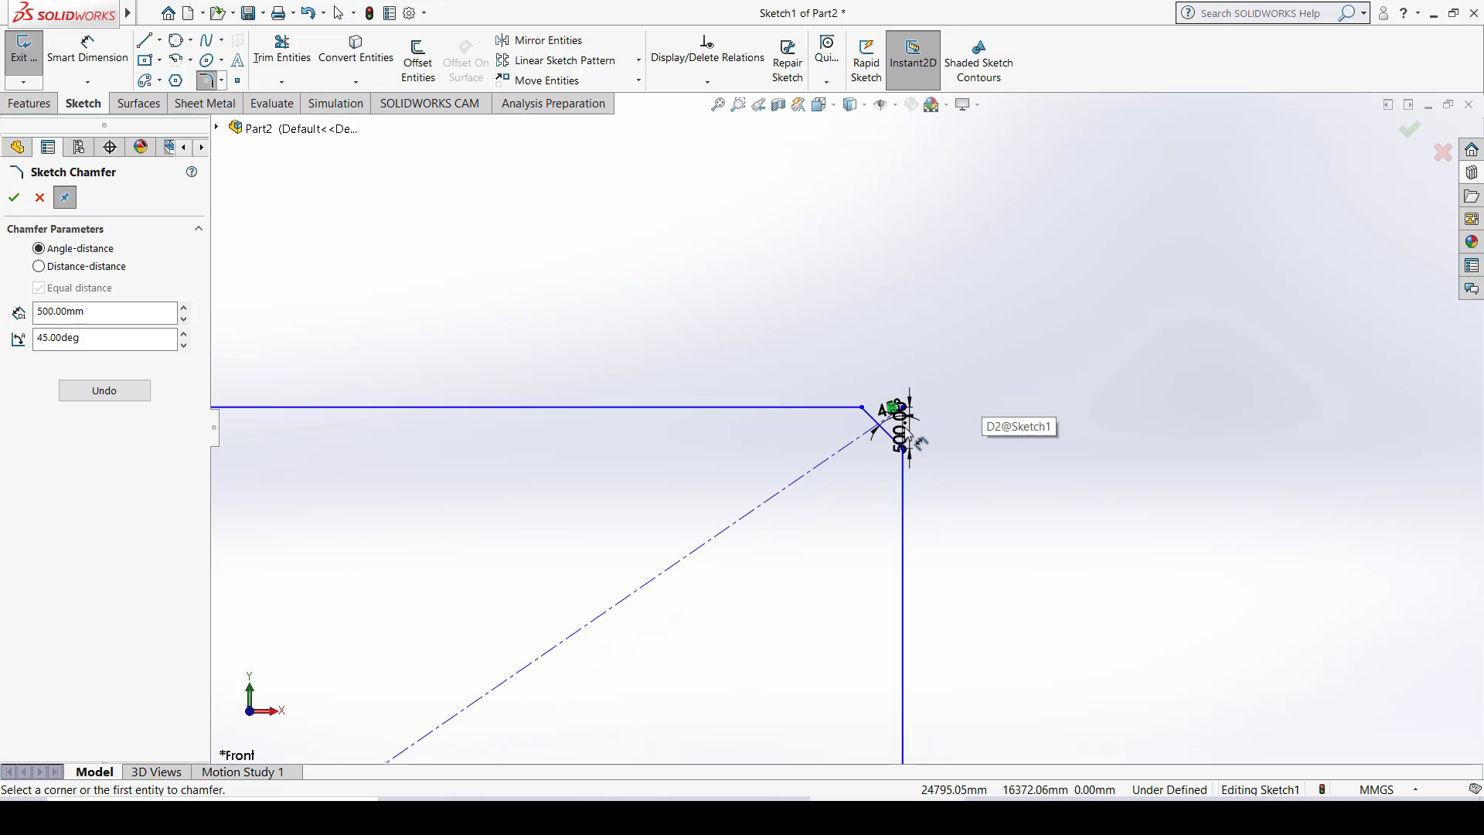
scroll(892, 425, down, 10)
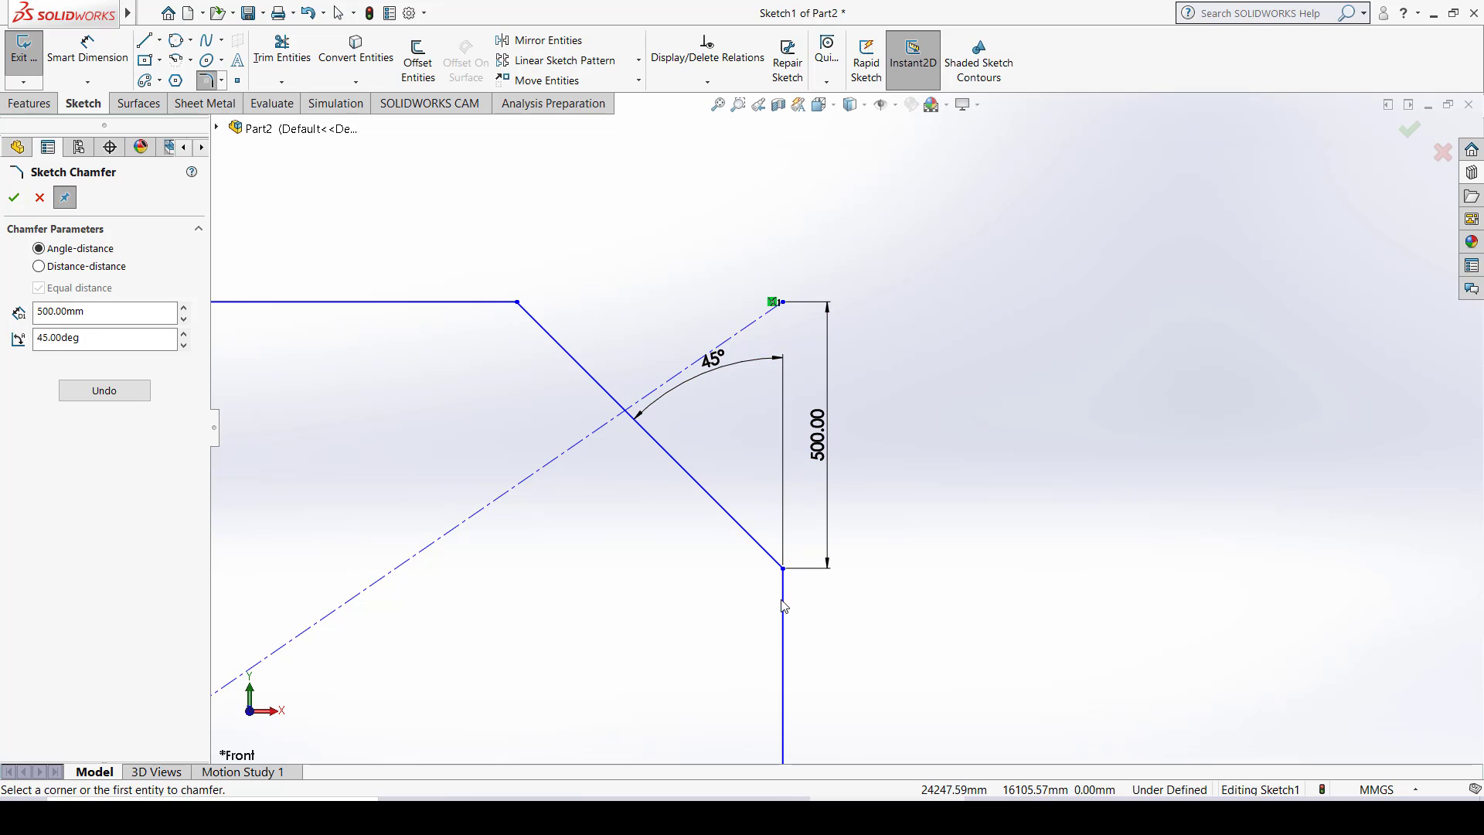
Step: Chamfer the rectangle's lower-right corner with the Angle-distance option, using a 5000 mm distance and a 45-degree angle
click(102, 317)
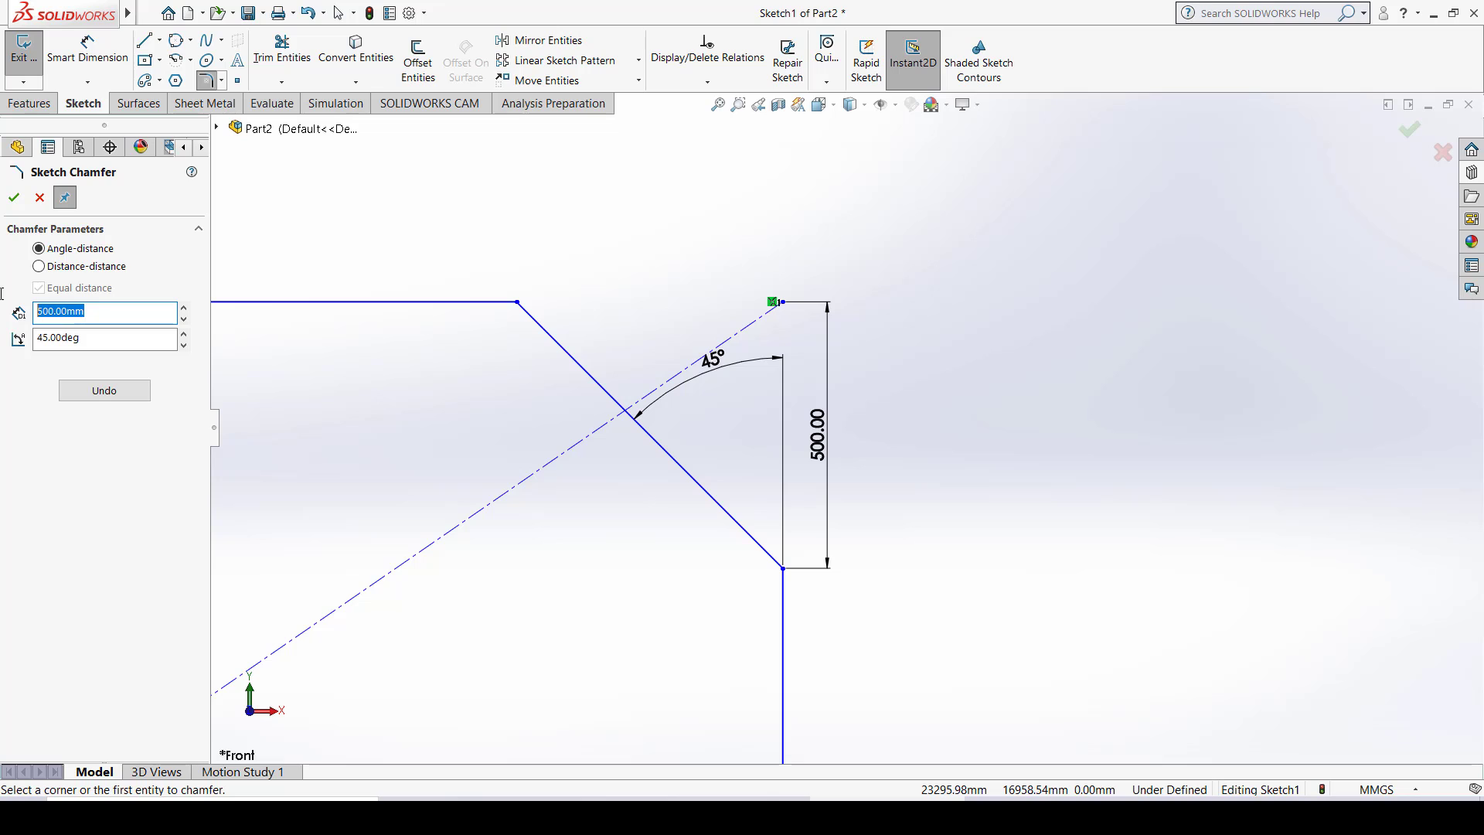
text(50)
key(Escape)
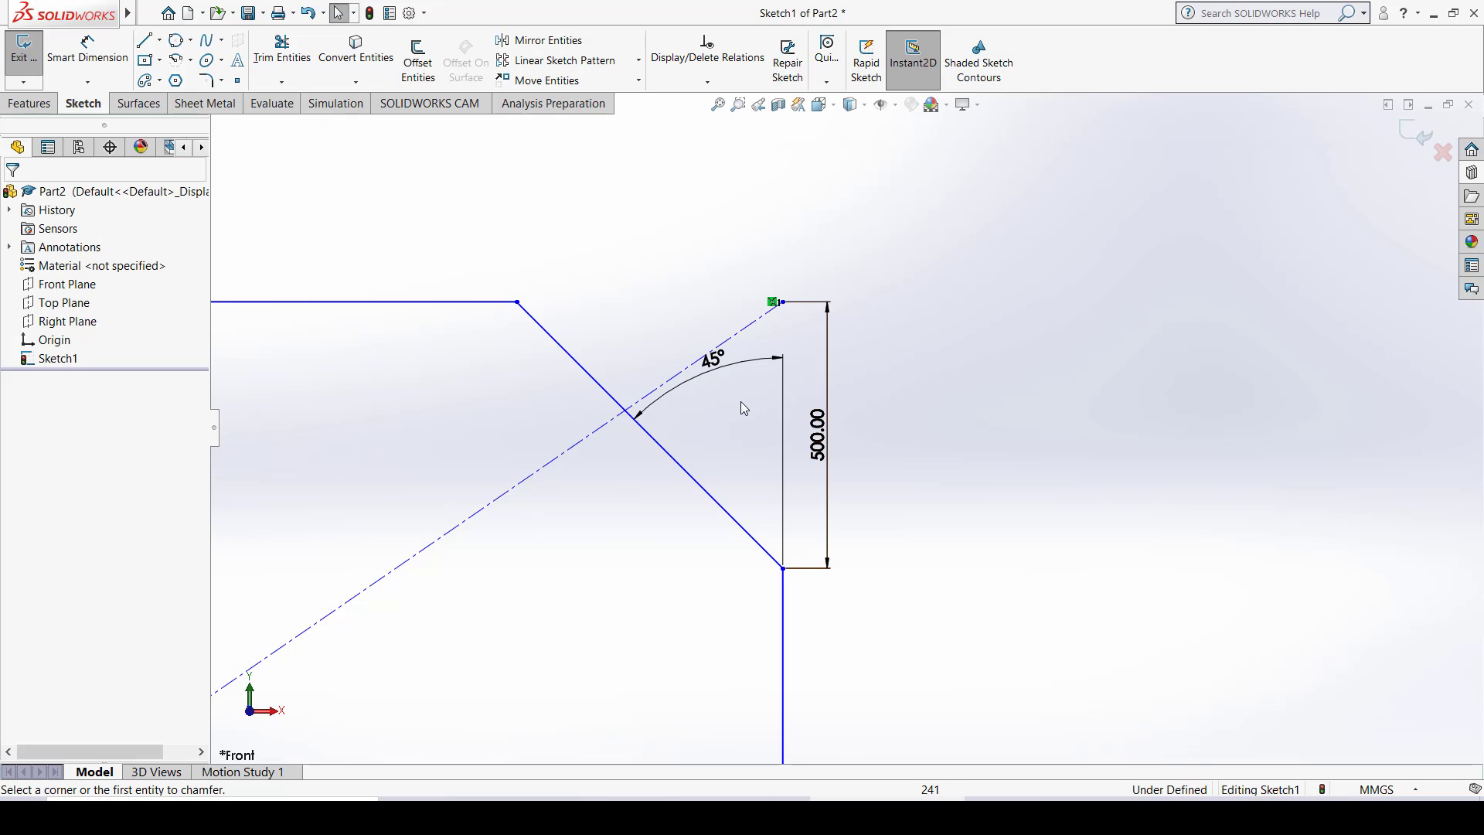
scroll(835, 444, down, 2)
scroll(836, 446, up, 8)
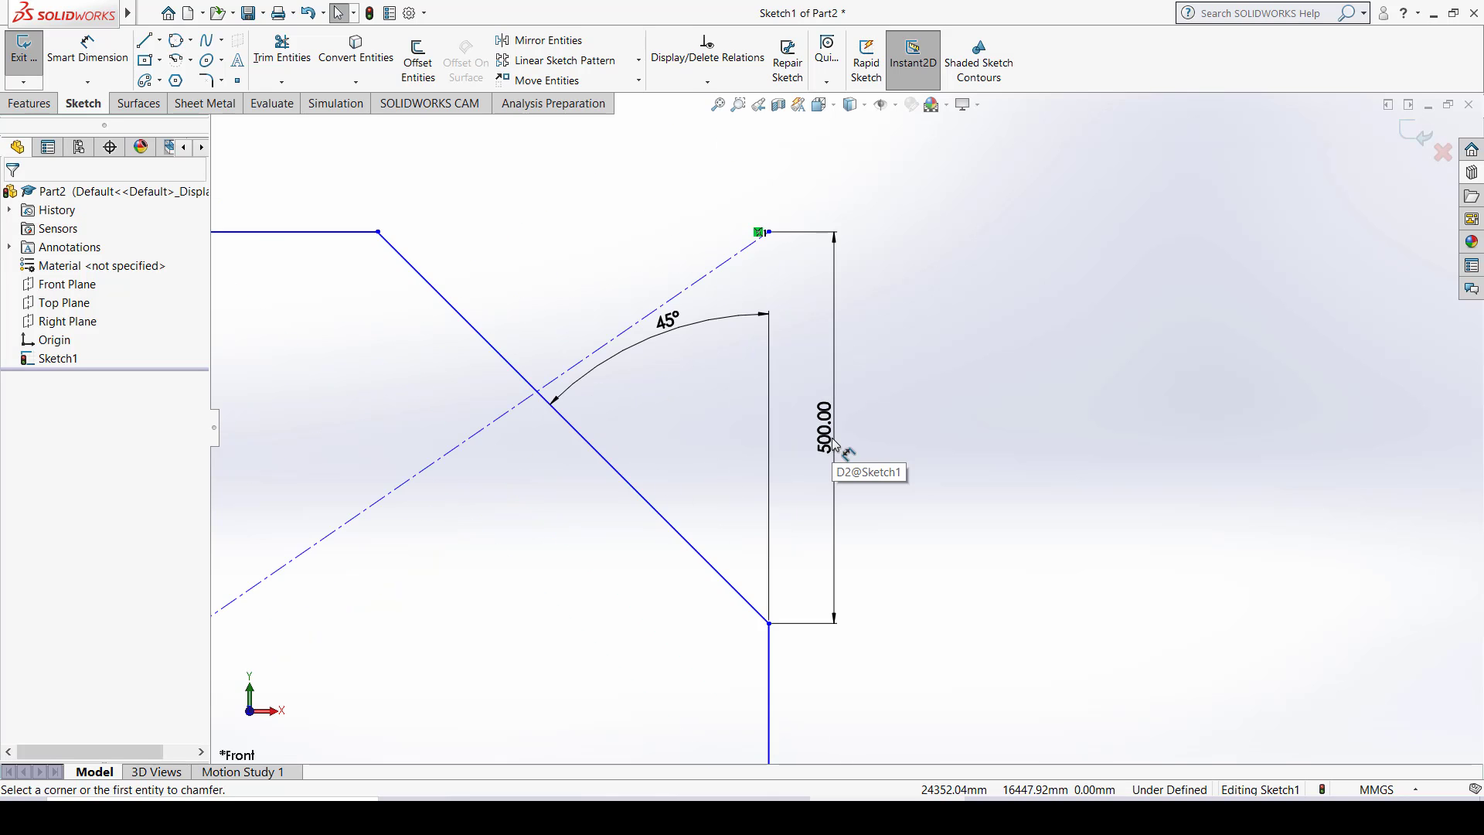
scroll(845, 454, up, 6)
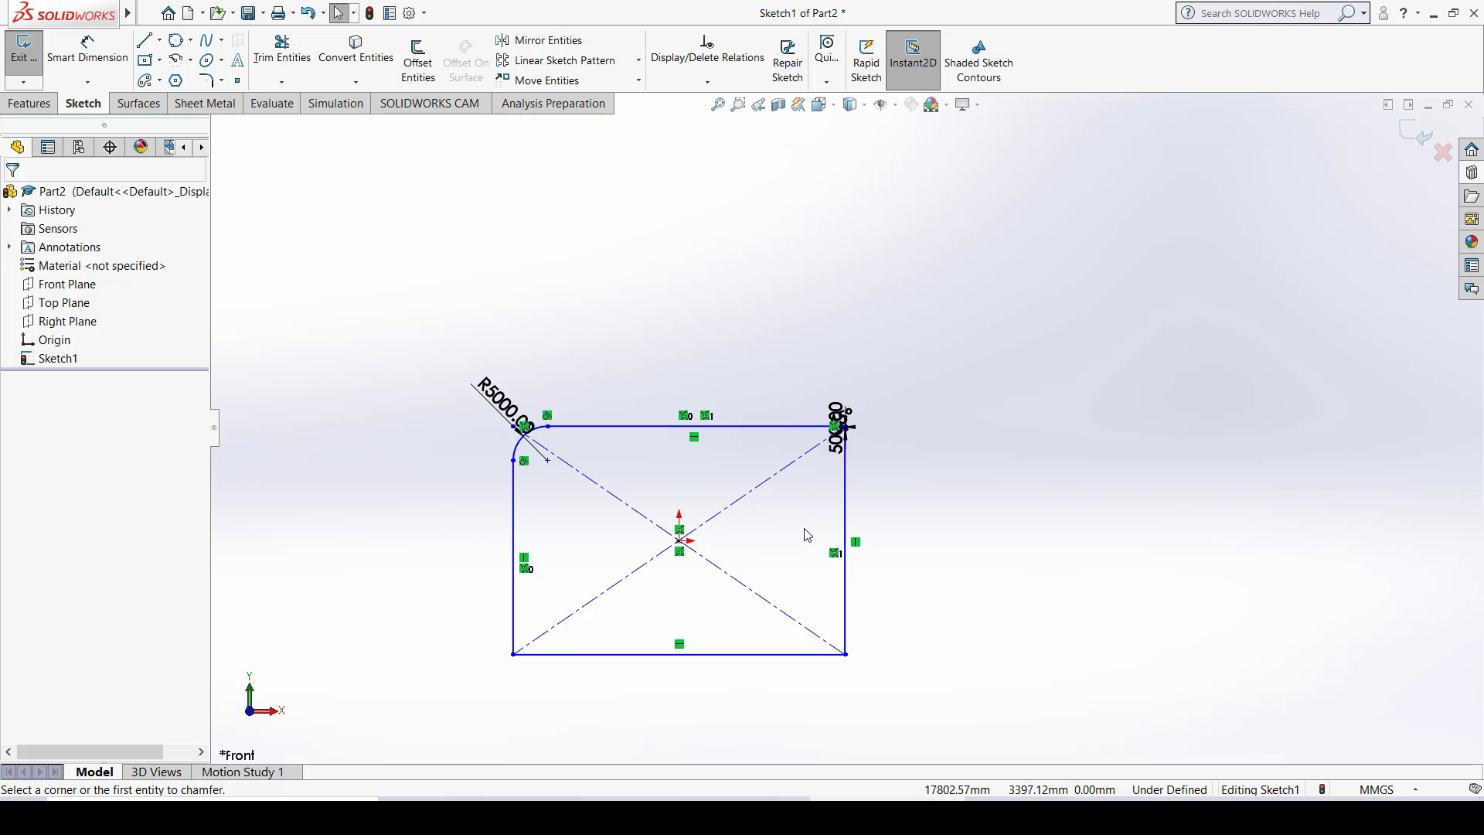
ctrl+middle_drag(804, 530, 722, 281)
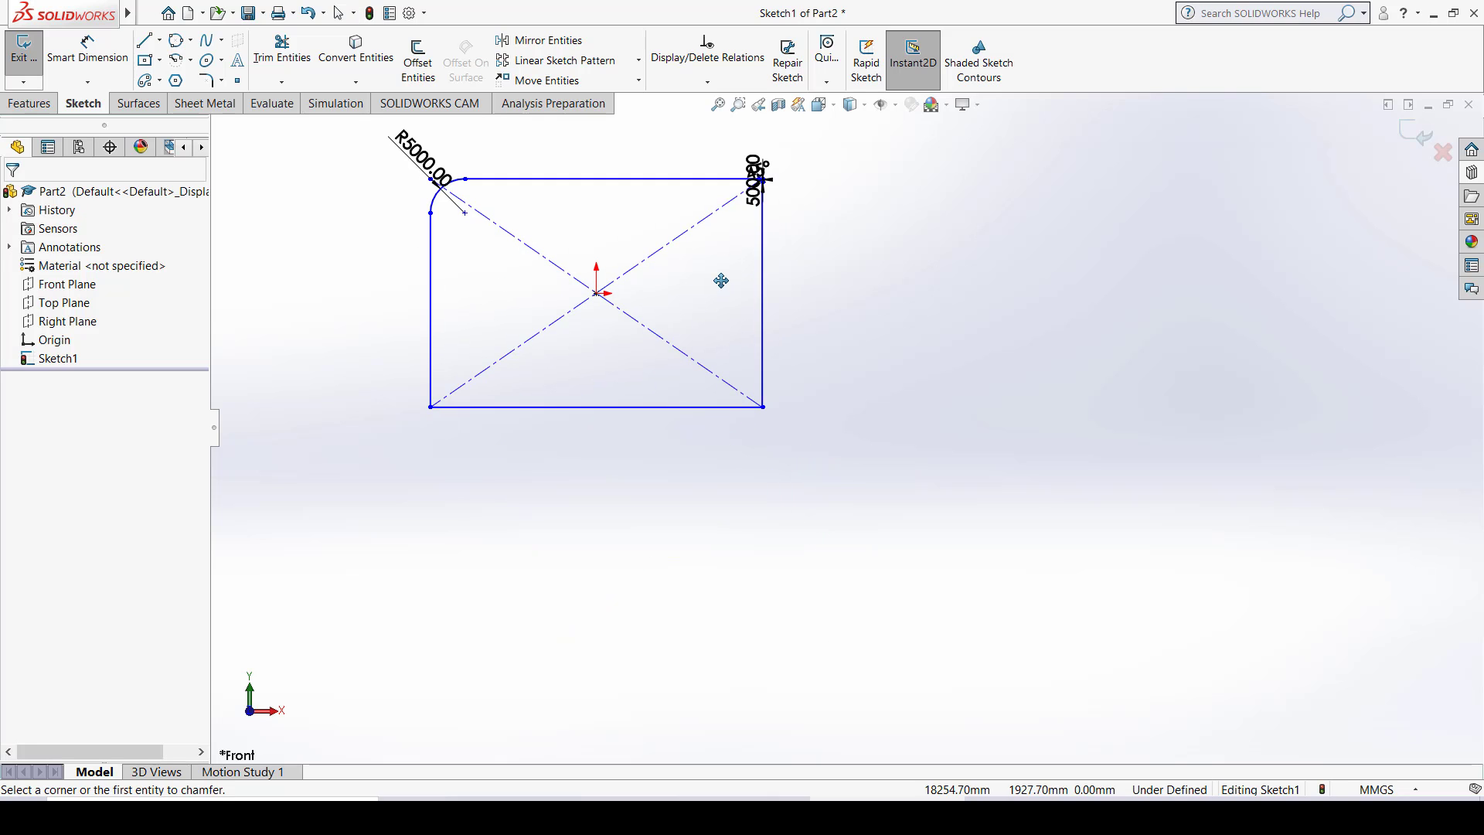
click(221, 80)
click(216, 120)
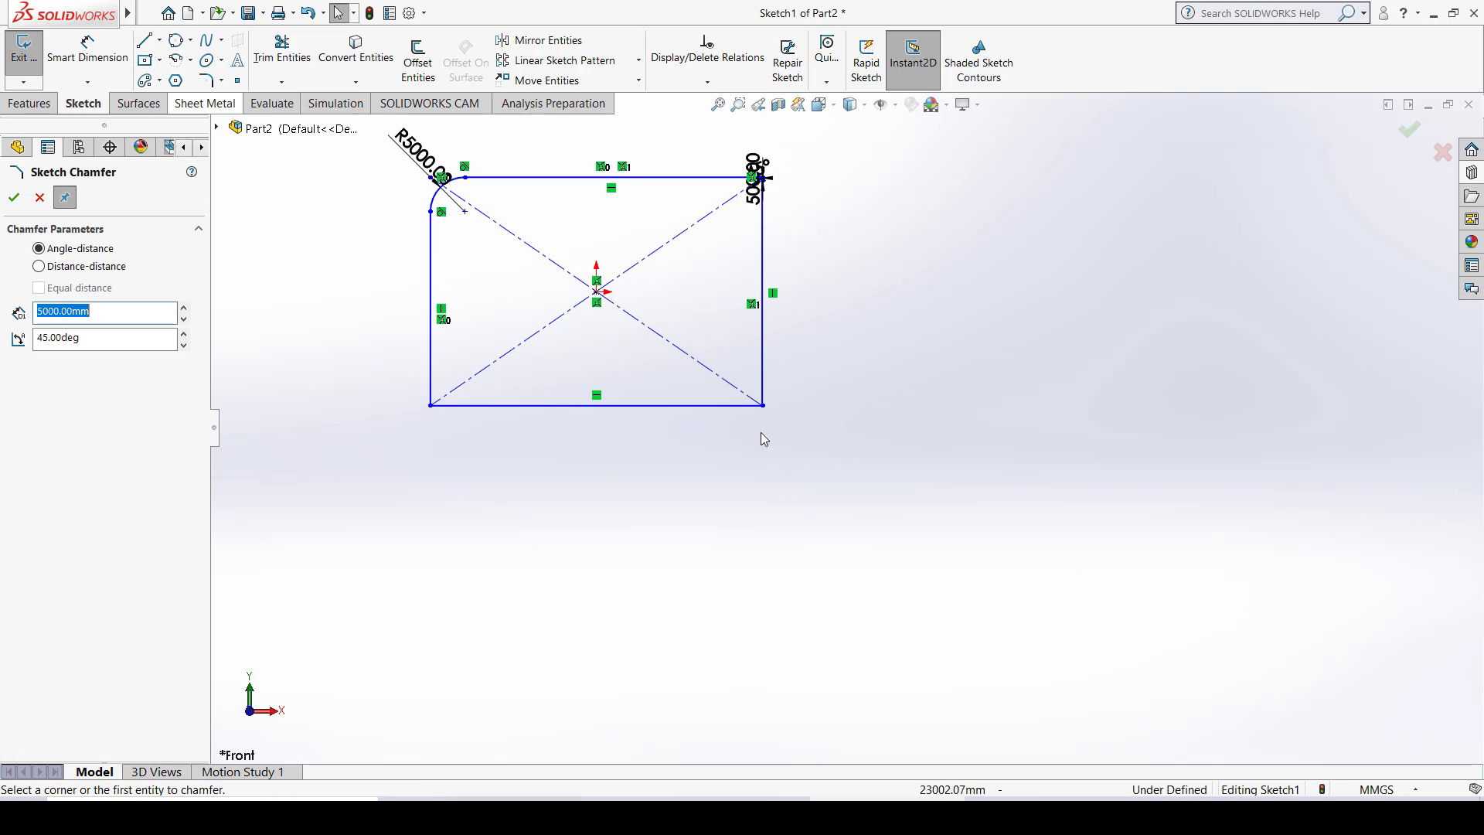
click(763, 405)
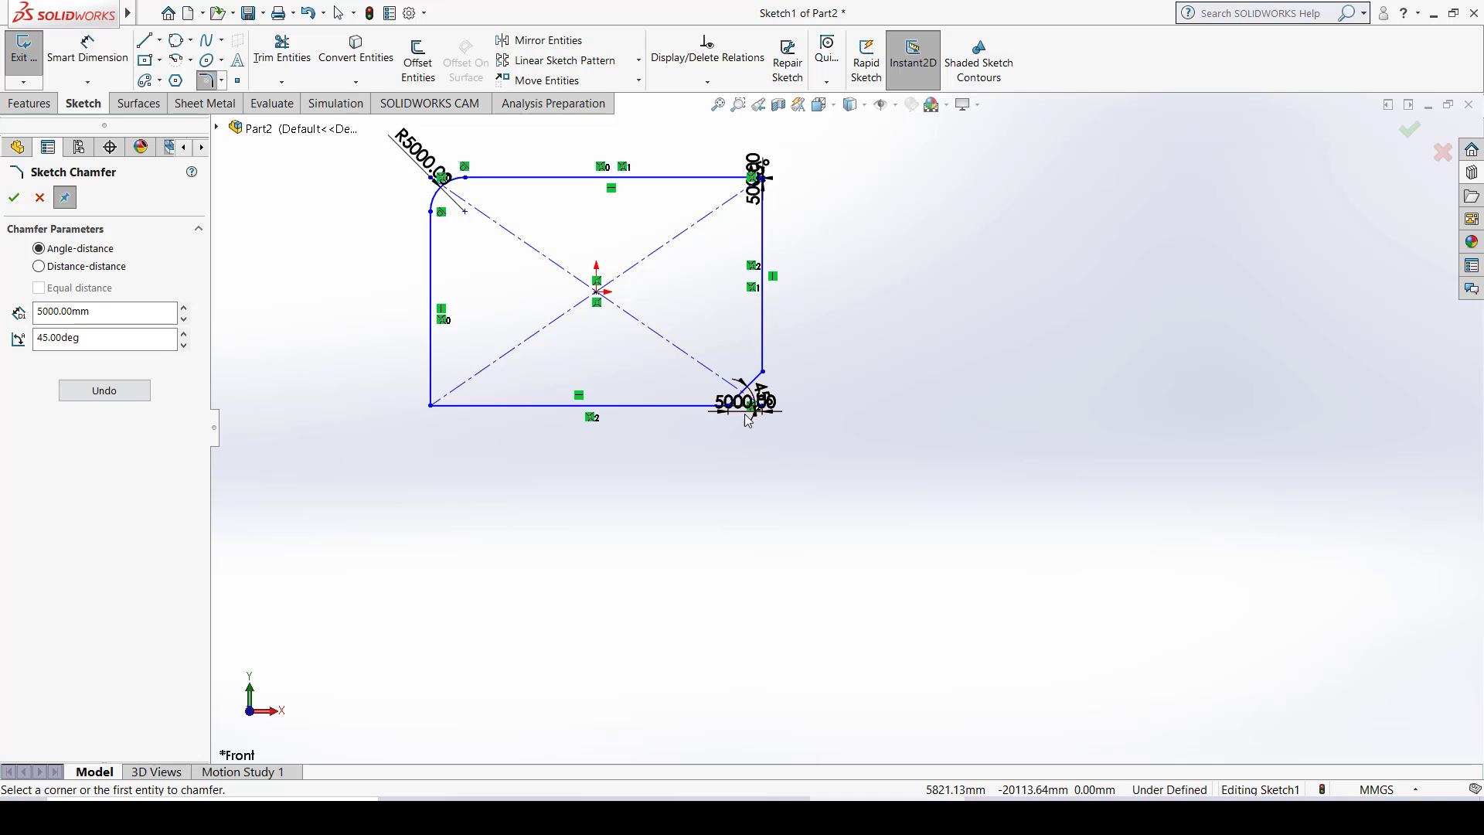
Step: Close the chamfer command and examine the rectangle's lower-right chamfer and upper-left fillet up close
scroll(812, 394, up, 4)
scroll(815, 406, down, 2)
scroll(807, 409, down, 8)
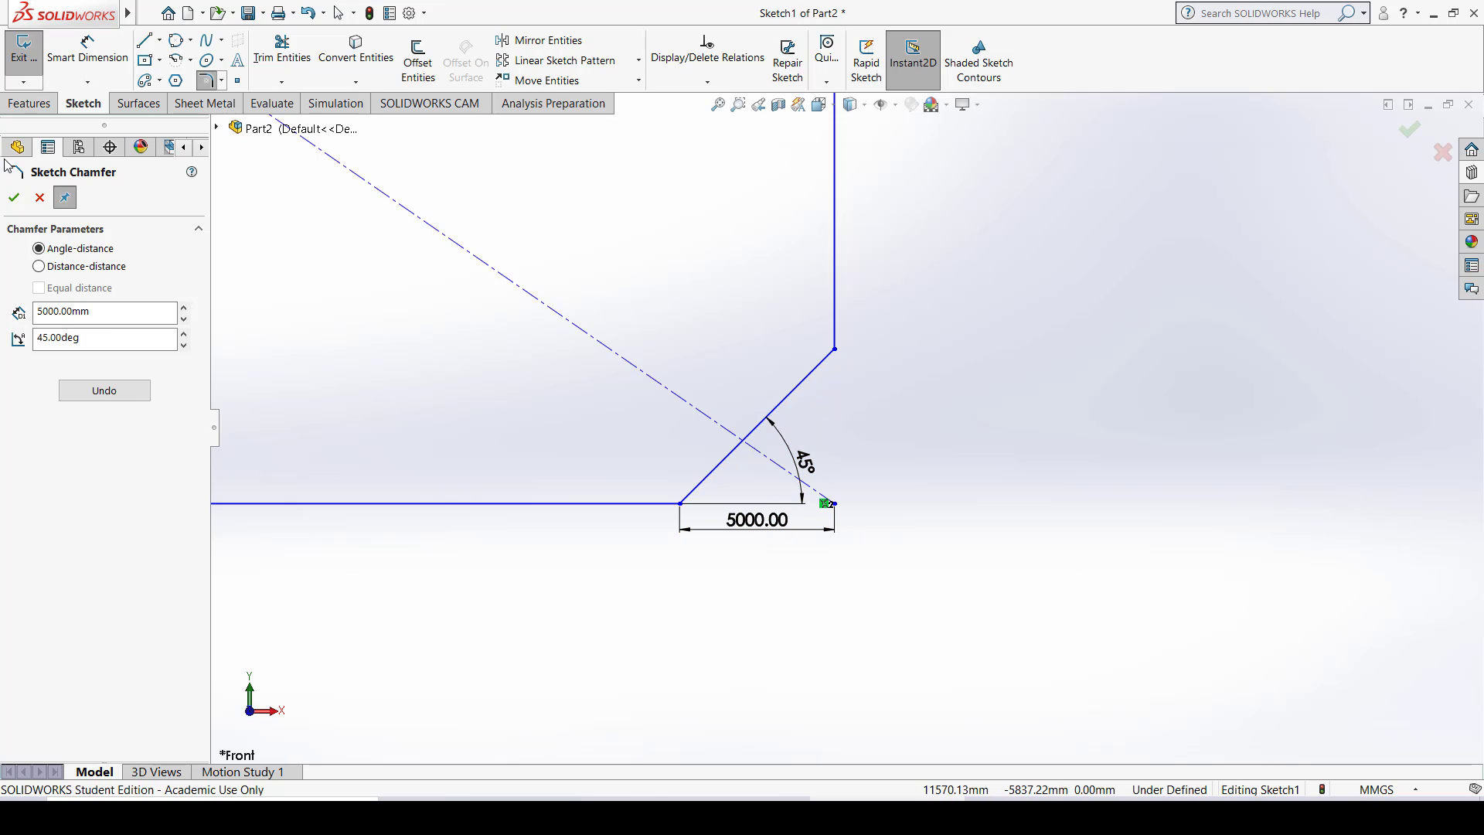
key(Escape)
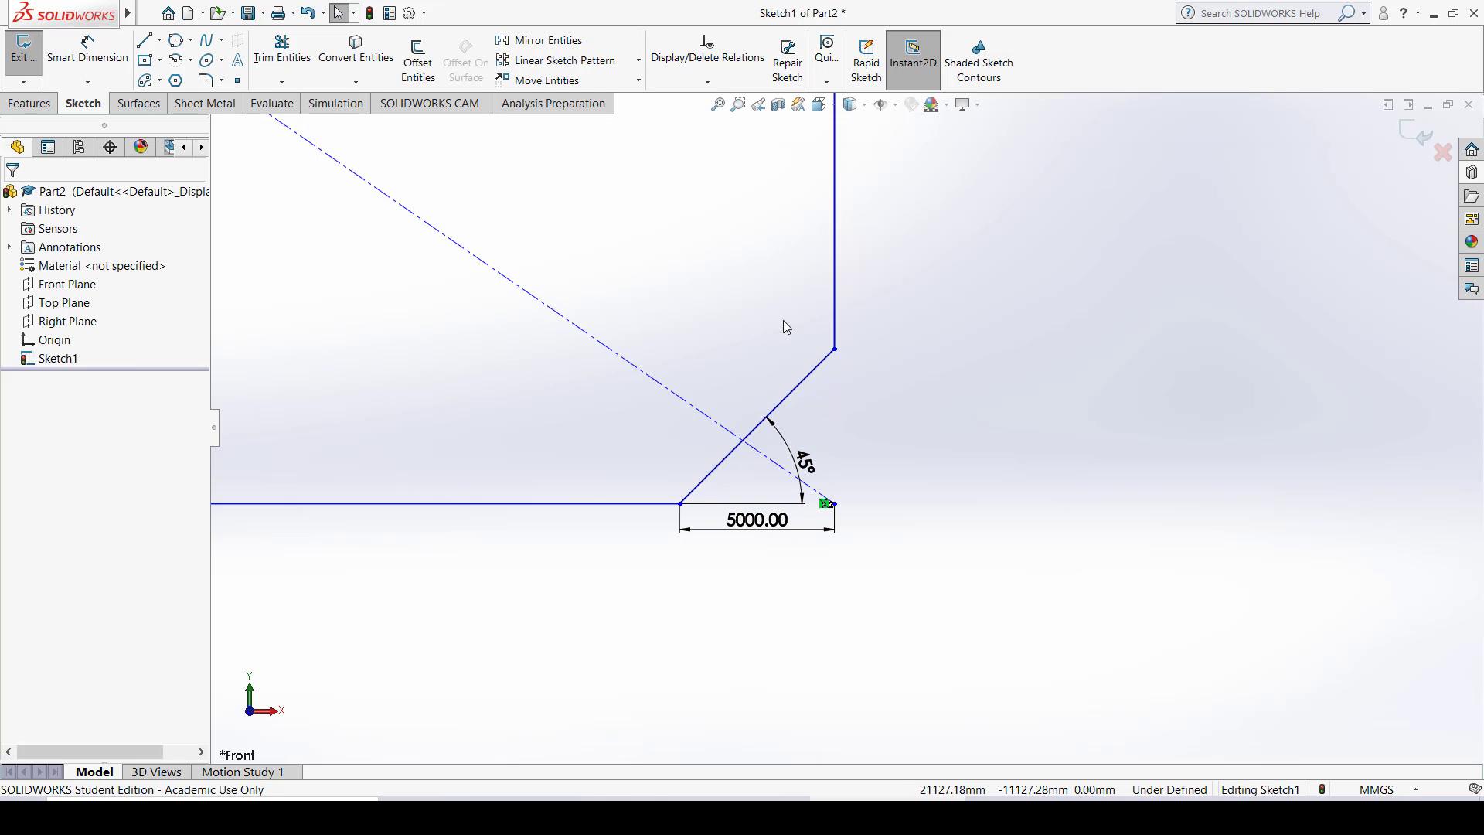
scroll(845, 427, up, 3)
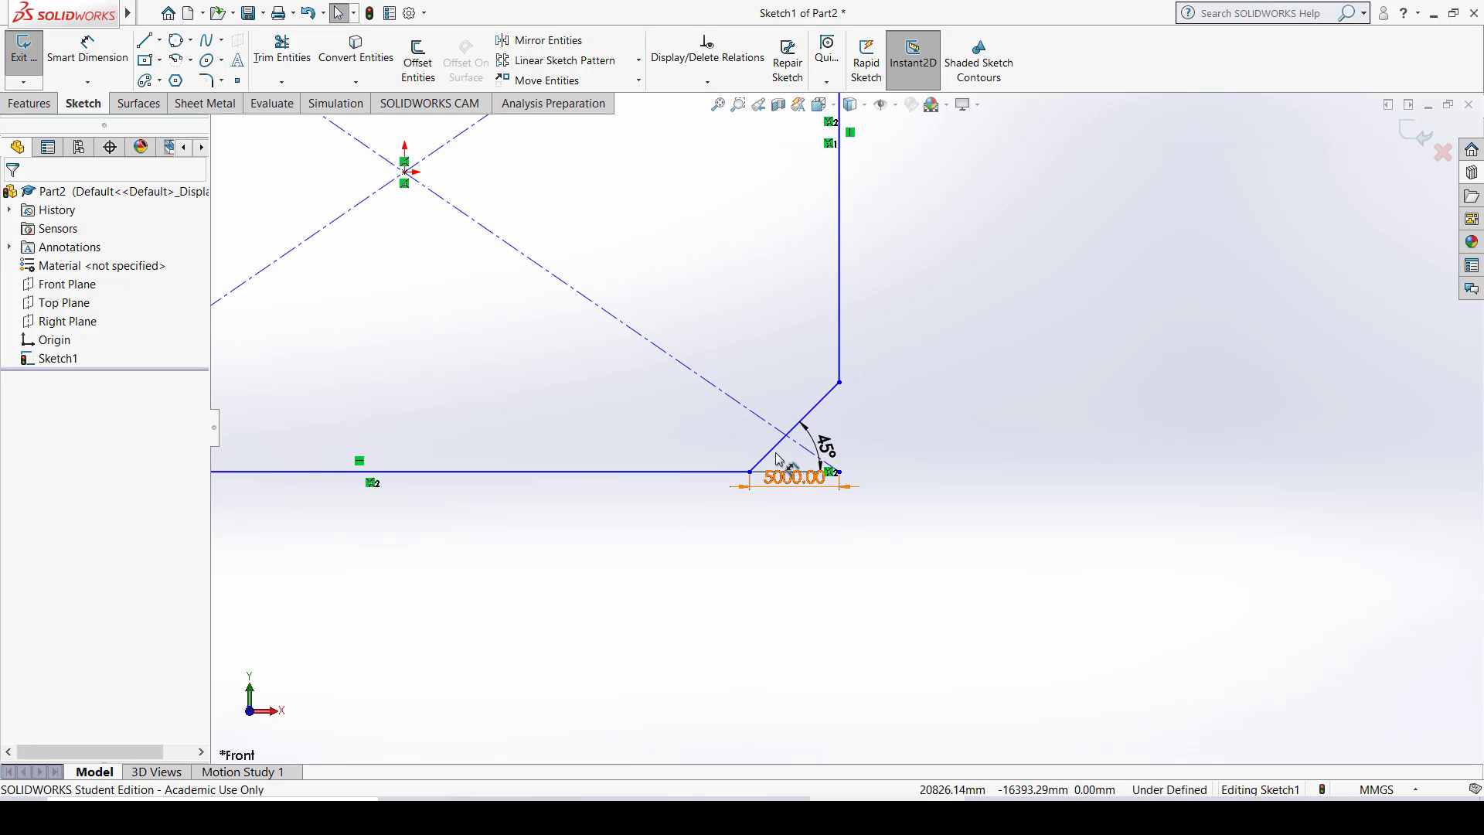
scroll(623, 279, down, 3)
scroll(623, 279, up, 5)
scroll(623, 279, up, 3)
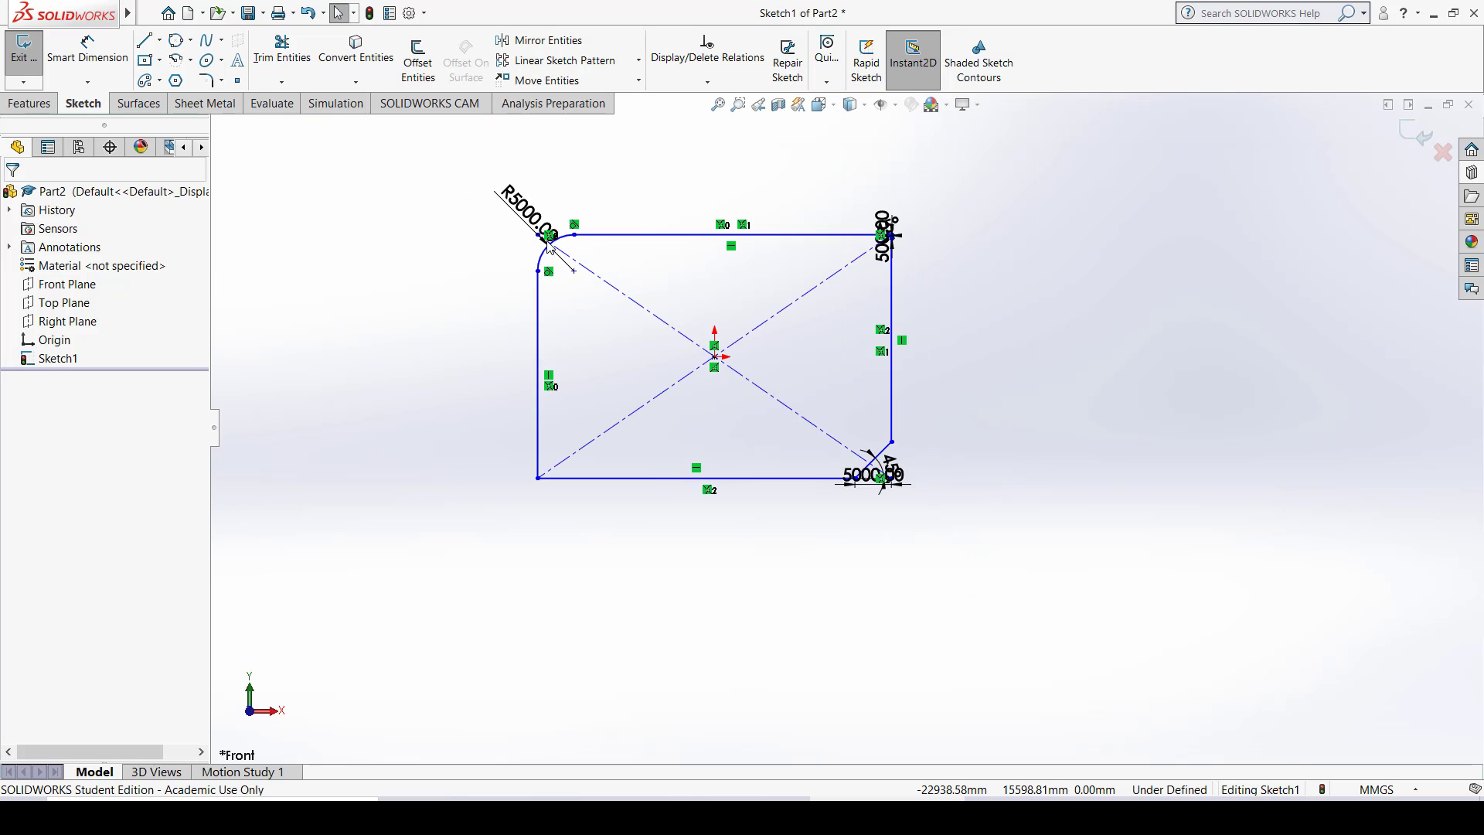
ctrl+middle_drag(562, 259, 647, 382)
scroll(650, 351, up, 1)
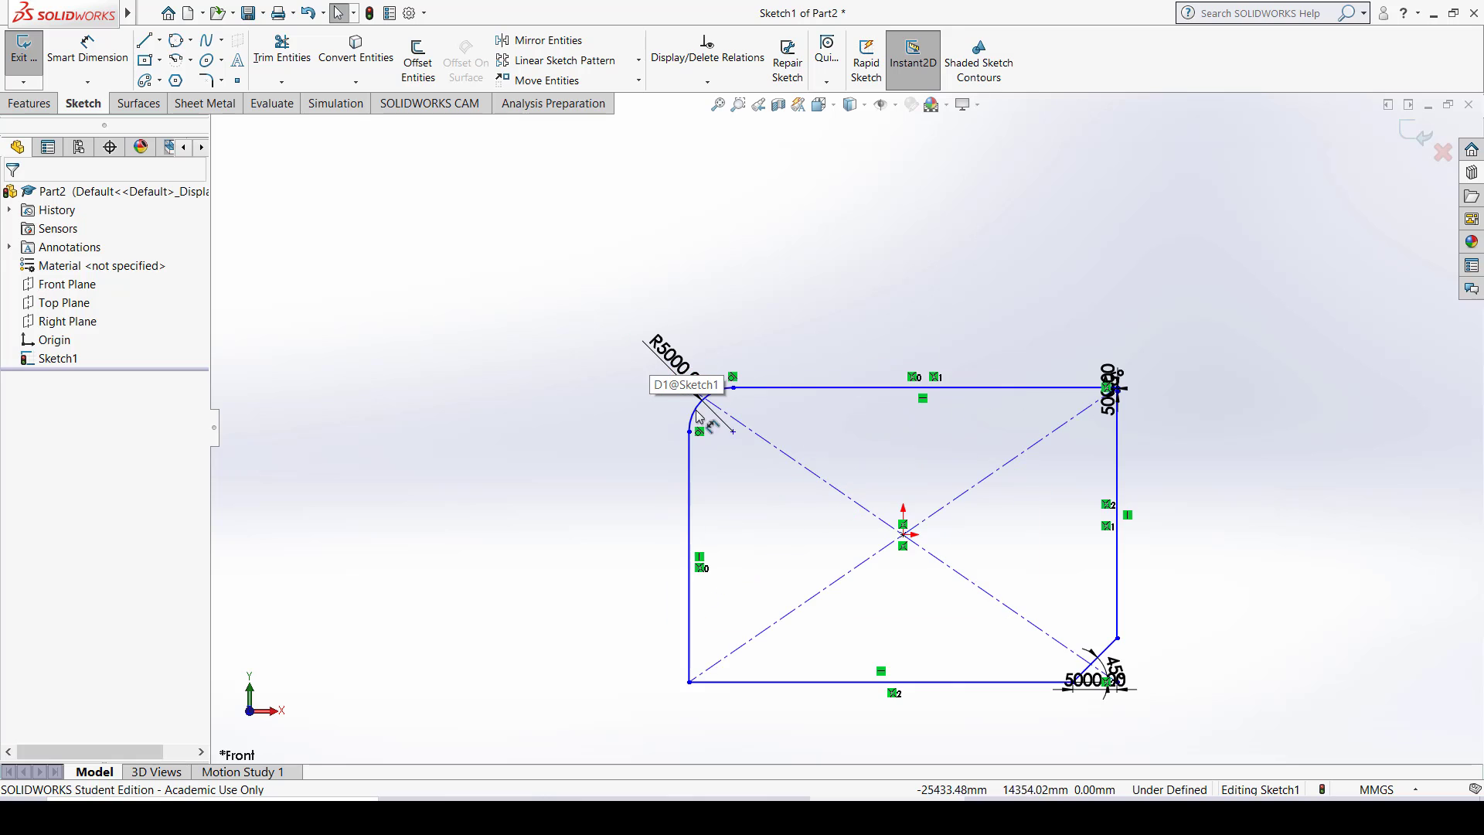
scroll(652, 352, down, 5)
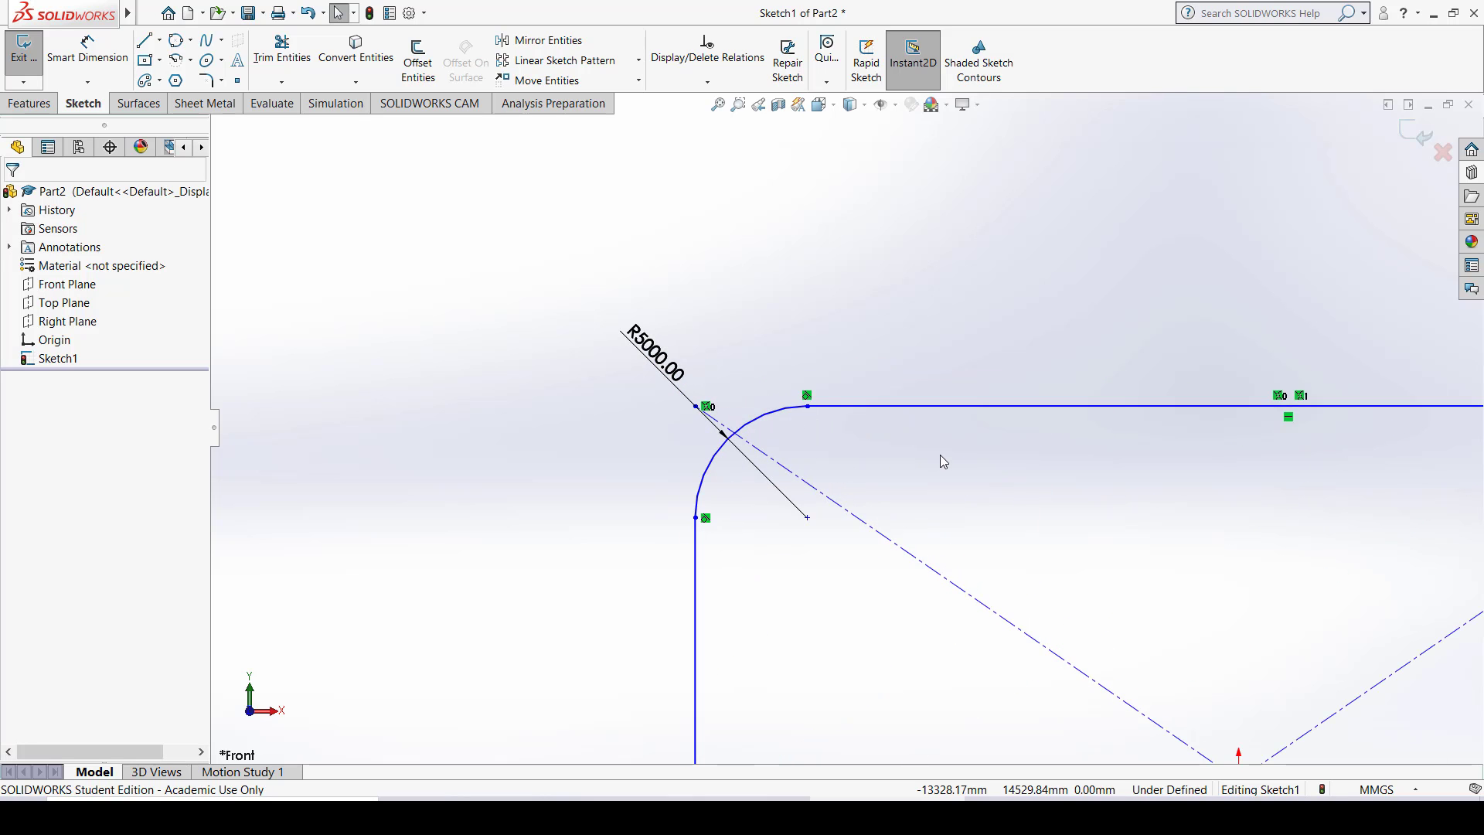
scroll(942, 461, up, 5)
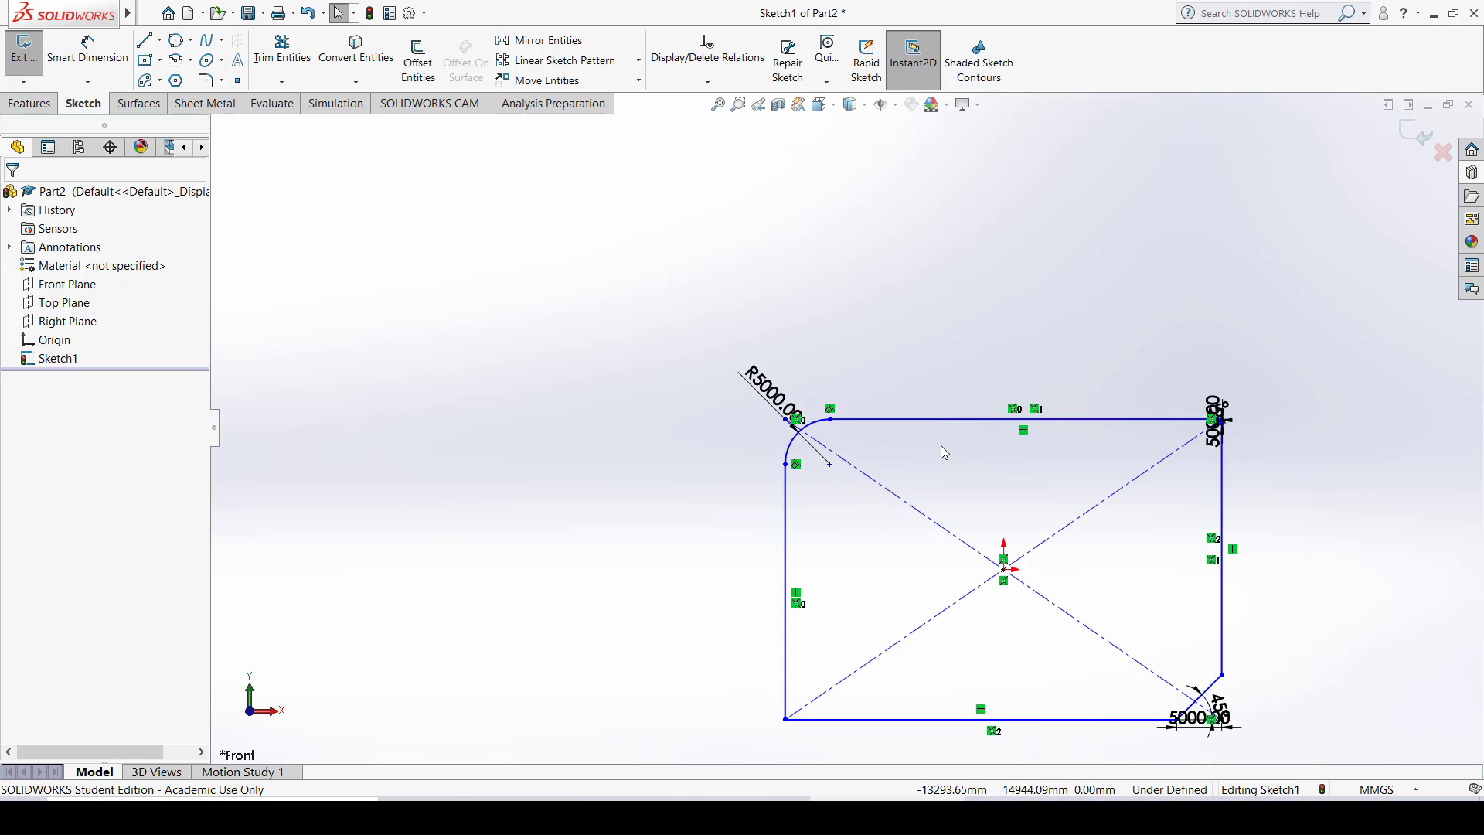
scroll(936, 489, up, 1)
ctrl+middle_drag(937, 488, 815, 357)
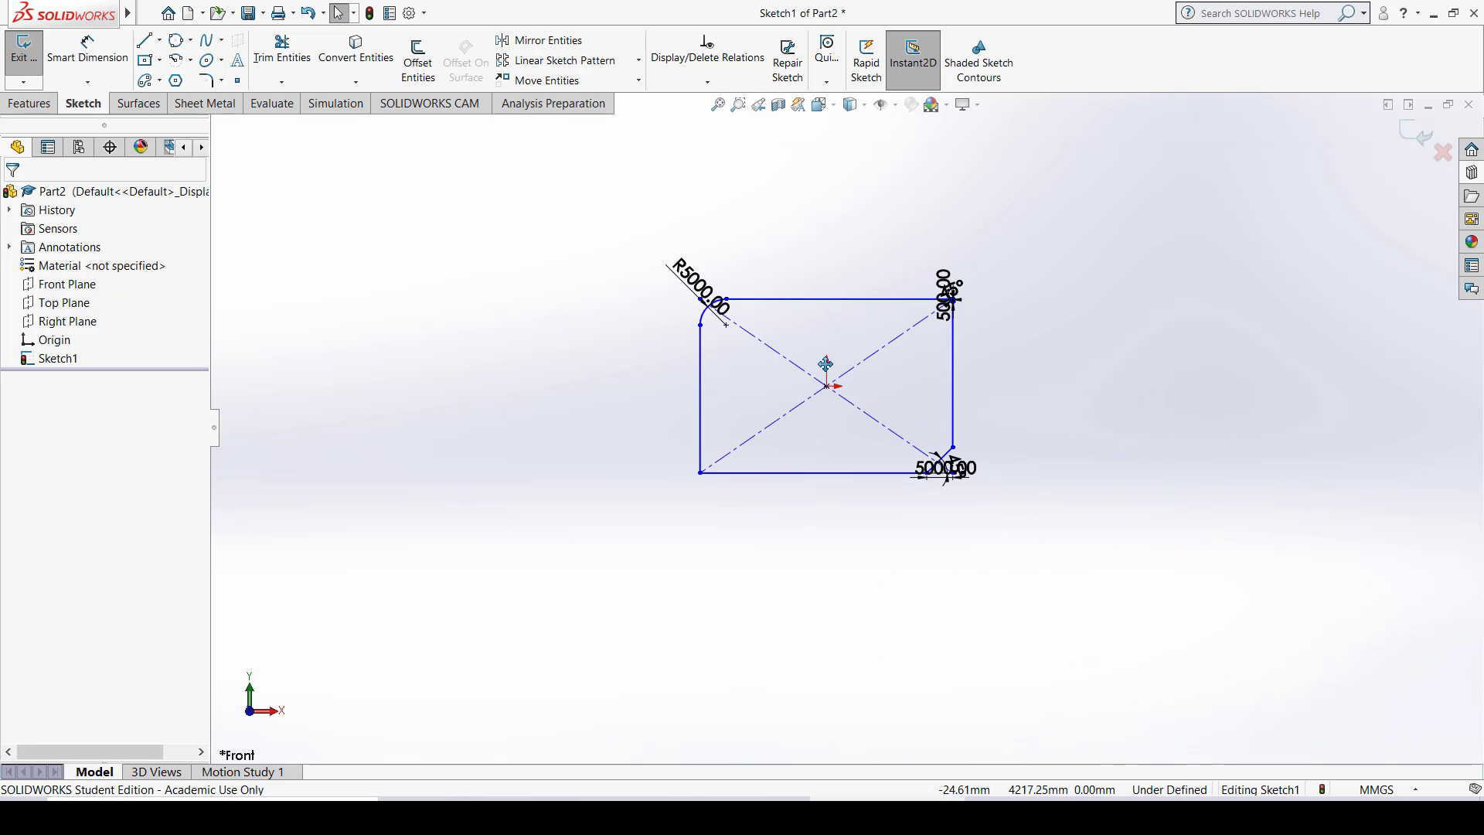
Step: Chamfer the rectangle's lower-left corner with the Distance-distance option, using distances of 5000 mm and 10000 mm
click(220, 82)
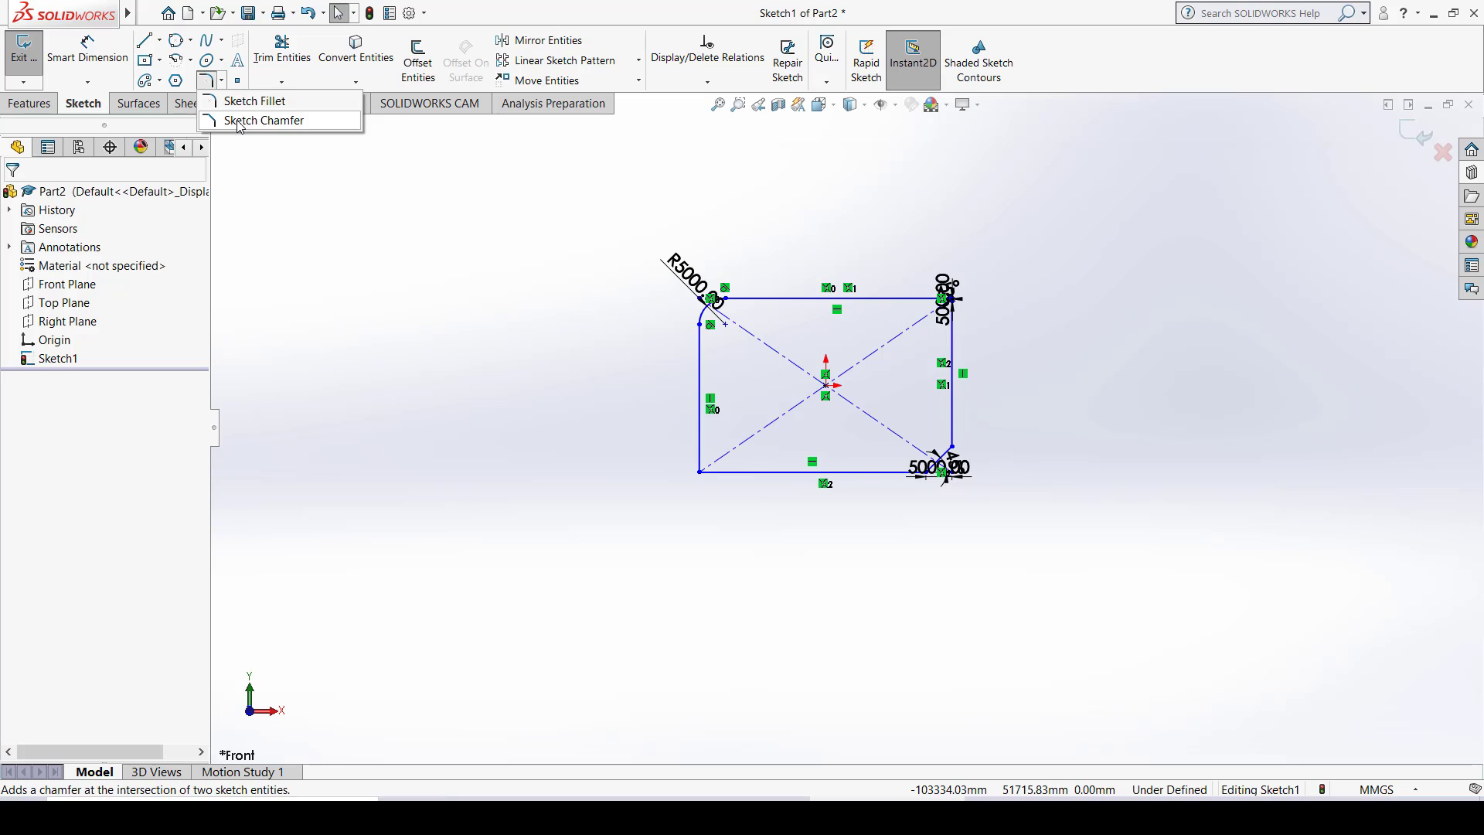
click(238, 122)
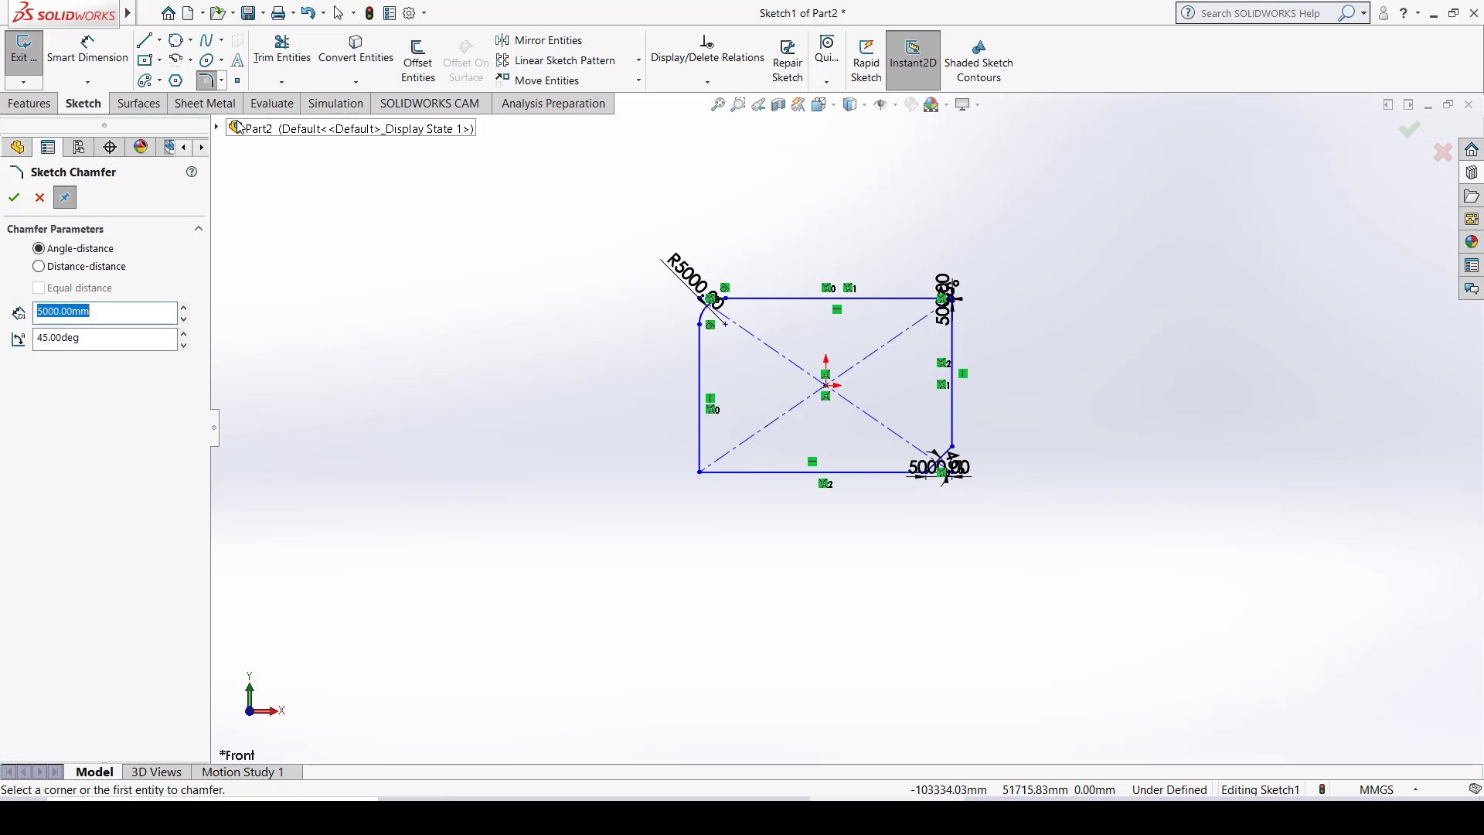
click(74, 269)
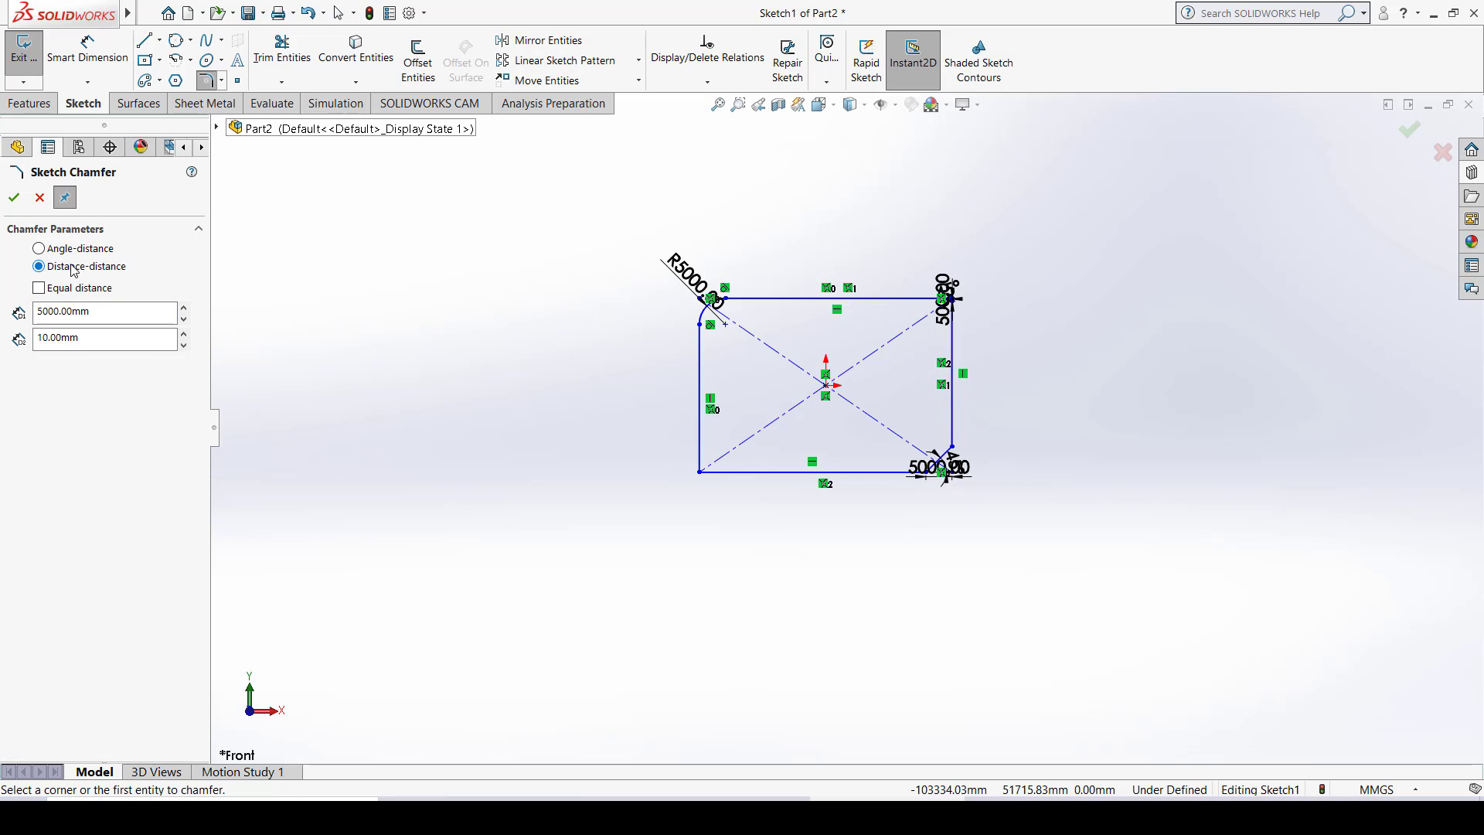
click(109, 338)
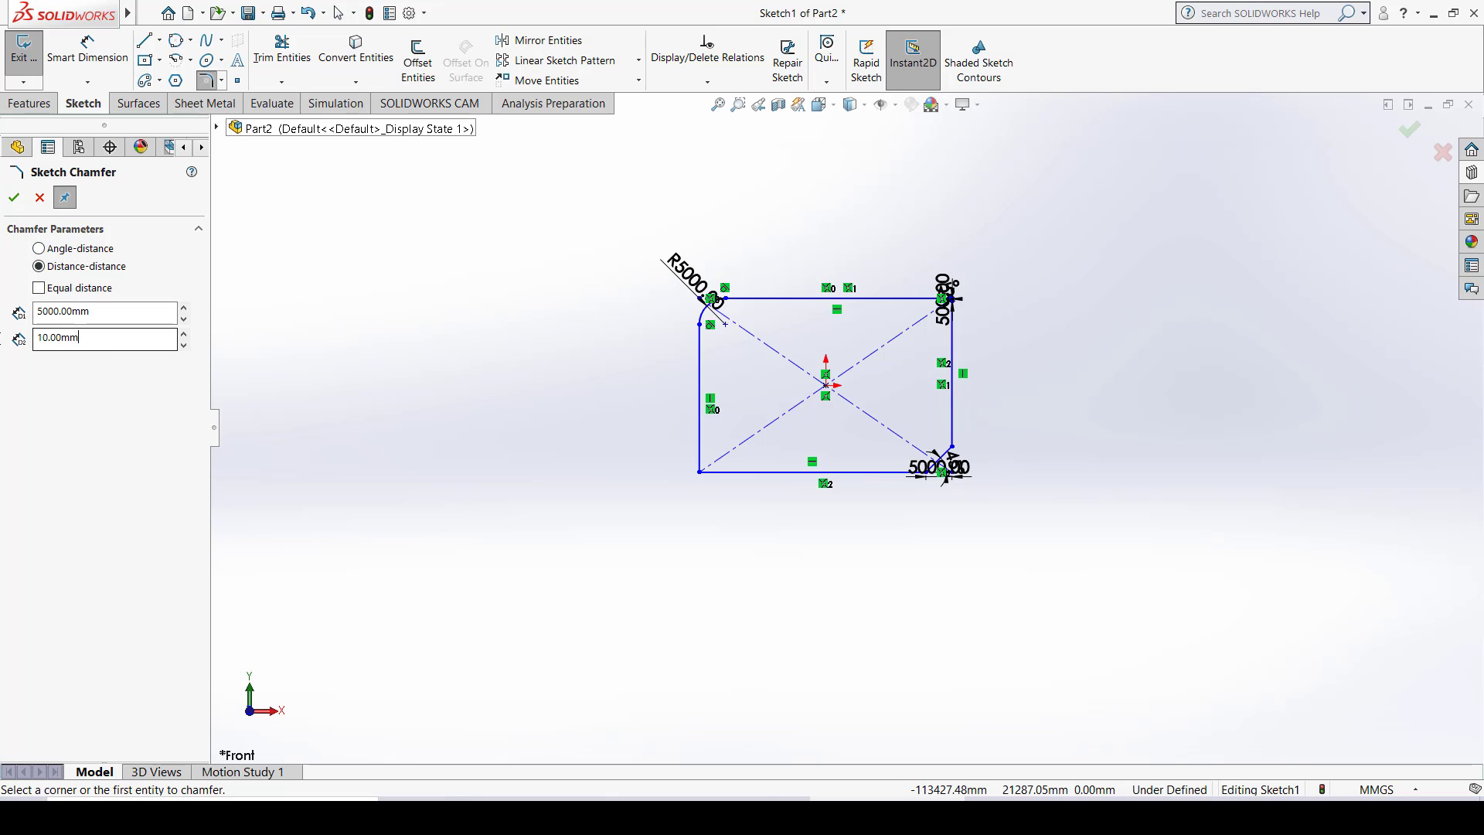
key(ctrl+a)
text(10000)
key(Return)
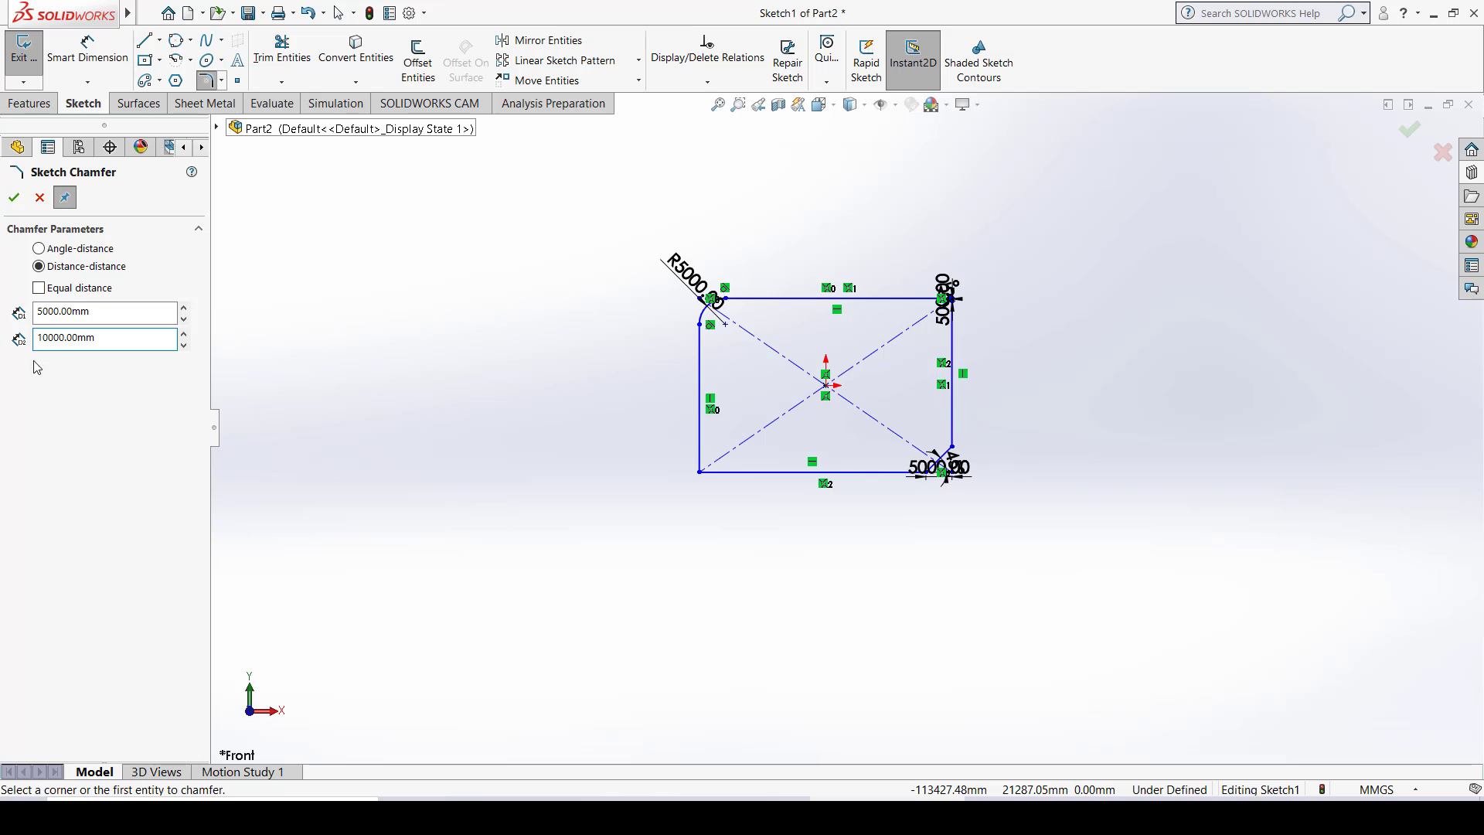
click(703, 479)
scroll(738, 469, up, 2)
scroll(867, 437, down, 8)
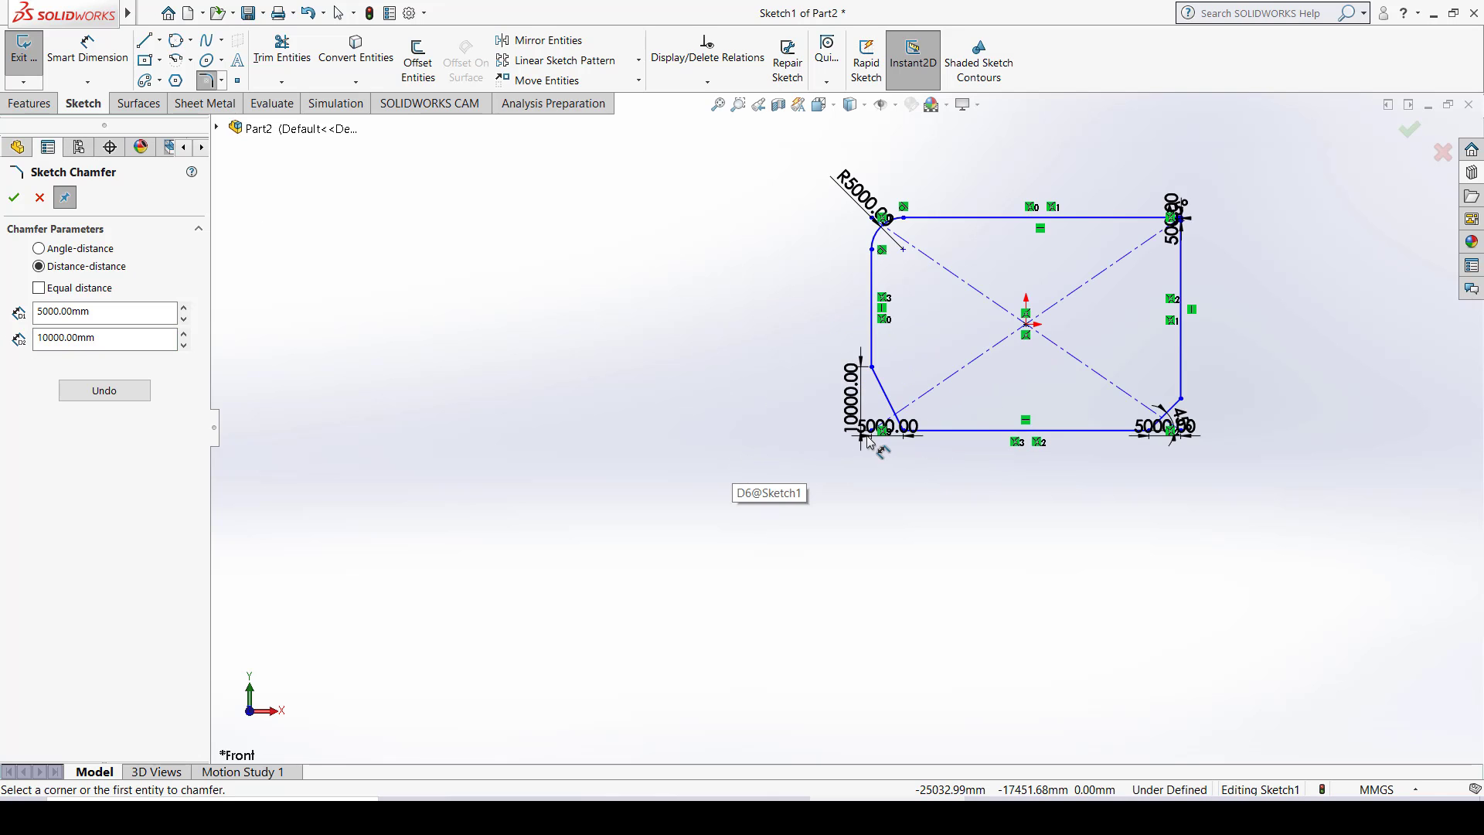
ctrl+middle_drag(864, 433, 658, 517)
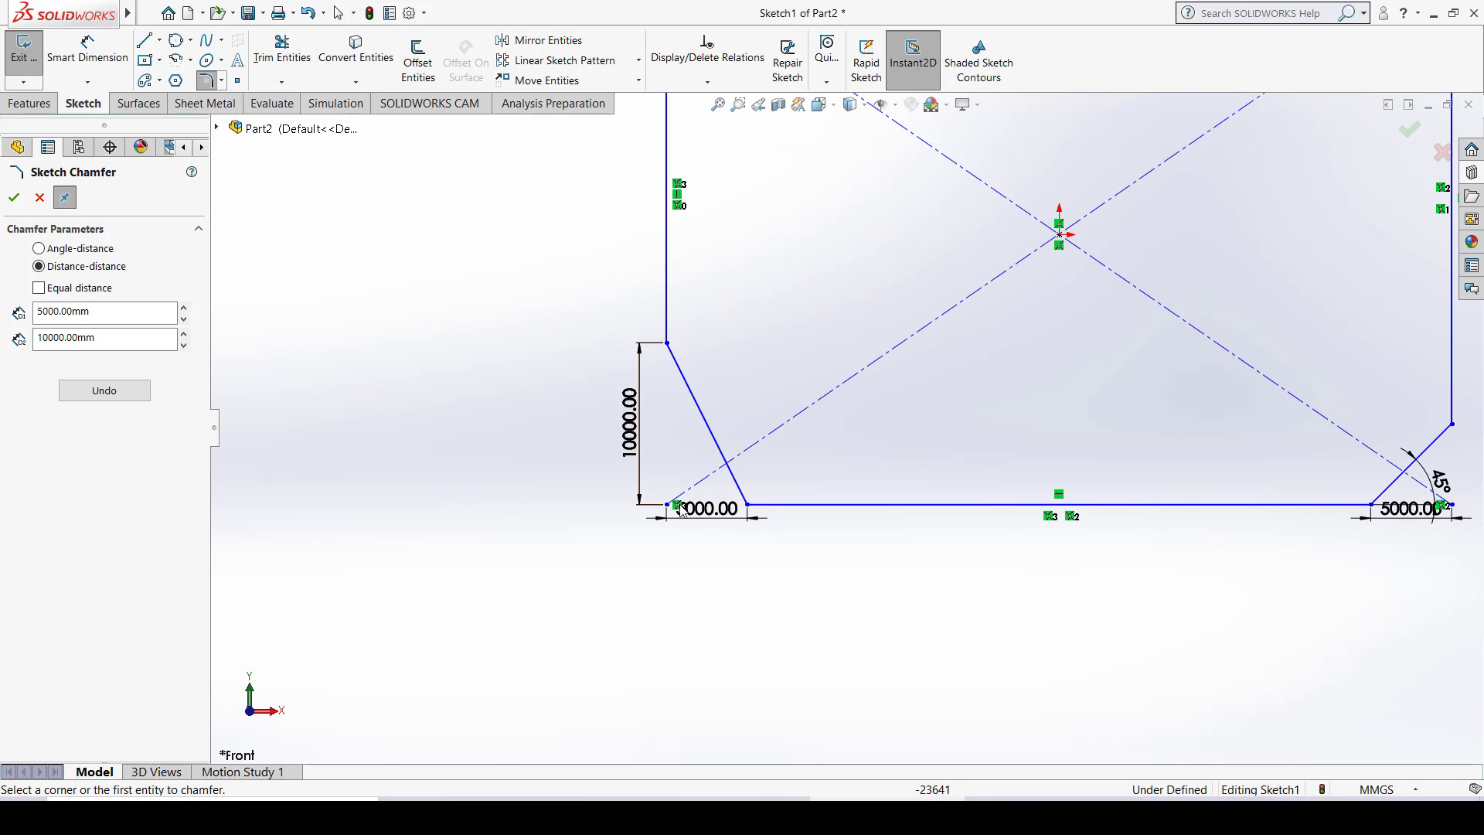
scroll(749, 514, down, 3)
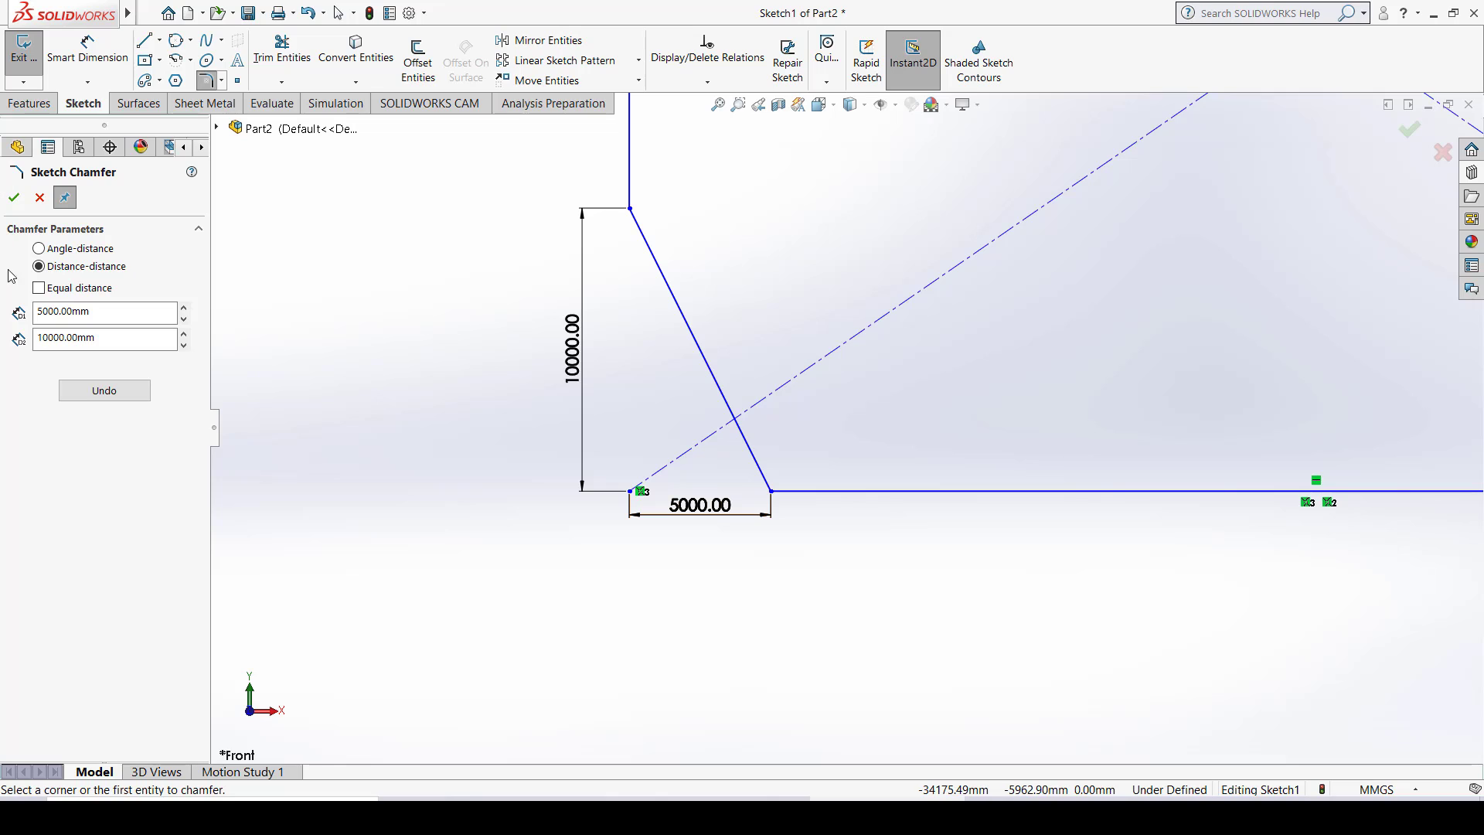
Step: Set the Distance-distance chamfer values to 10000 mm and 5000 mm and finish the chamfer command
drag(103, 312, 2, 311)
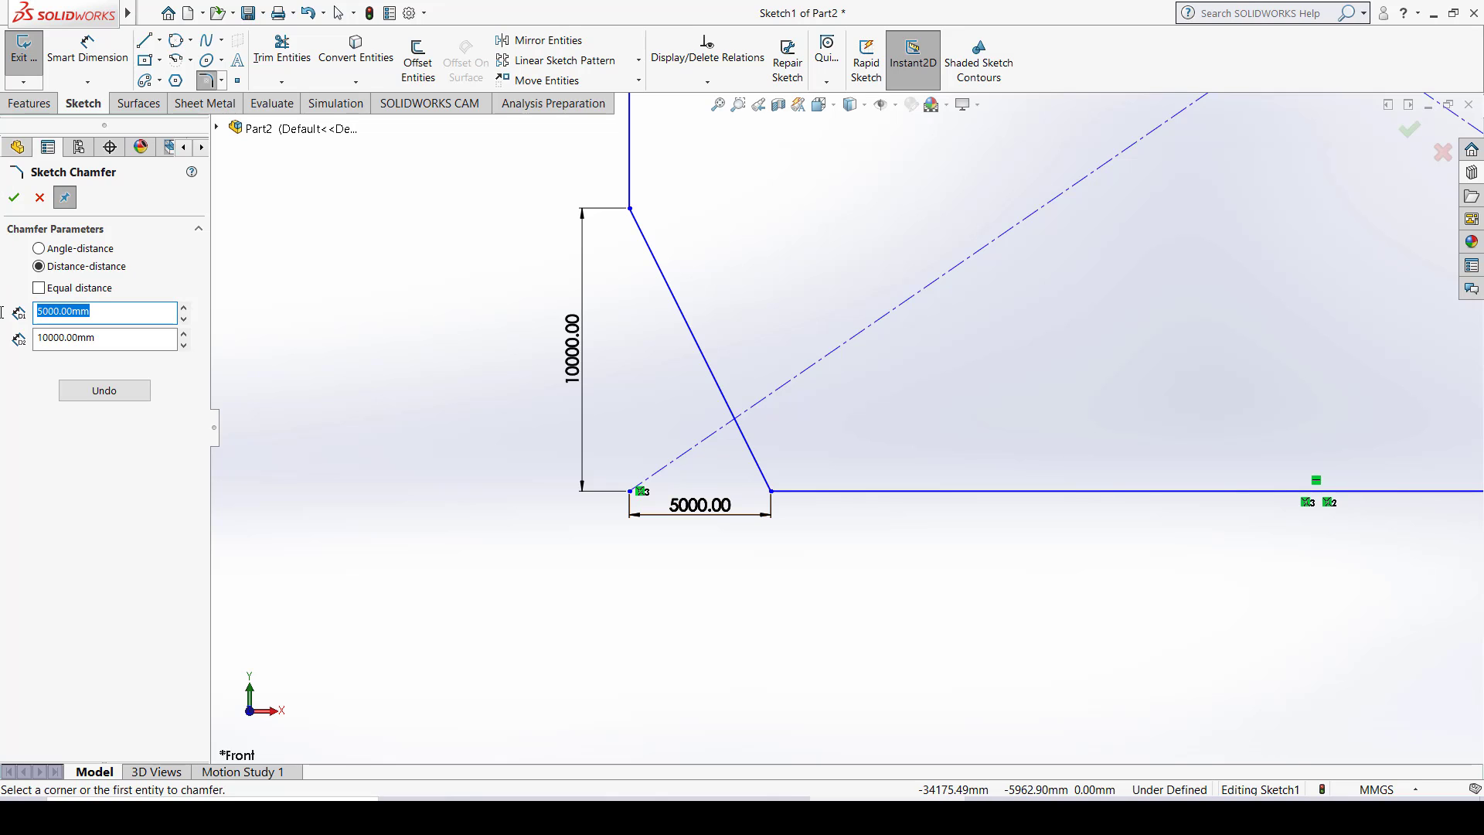
text(10000)
key(Return)
drag(108, 341, 0, 353)
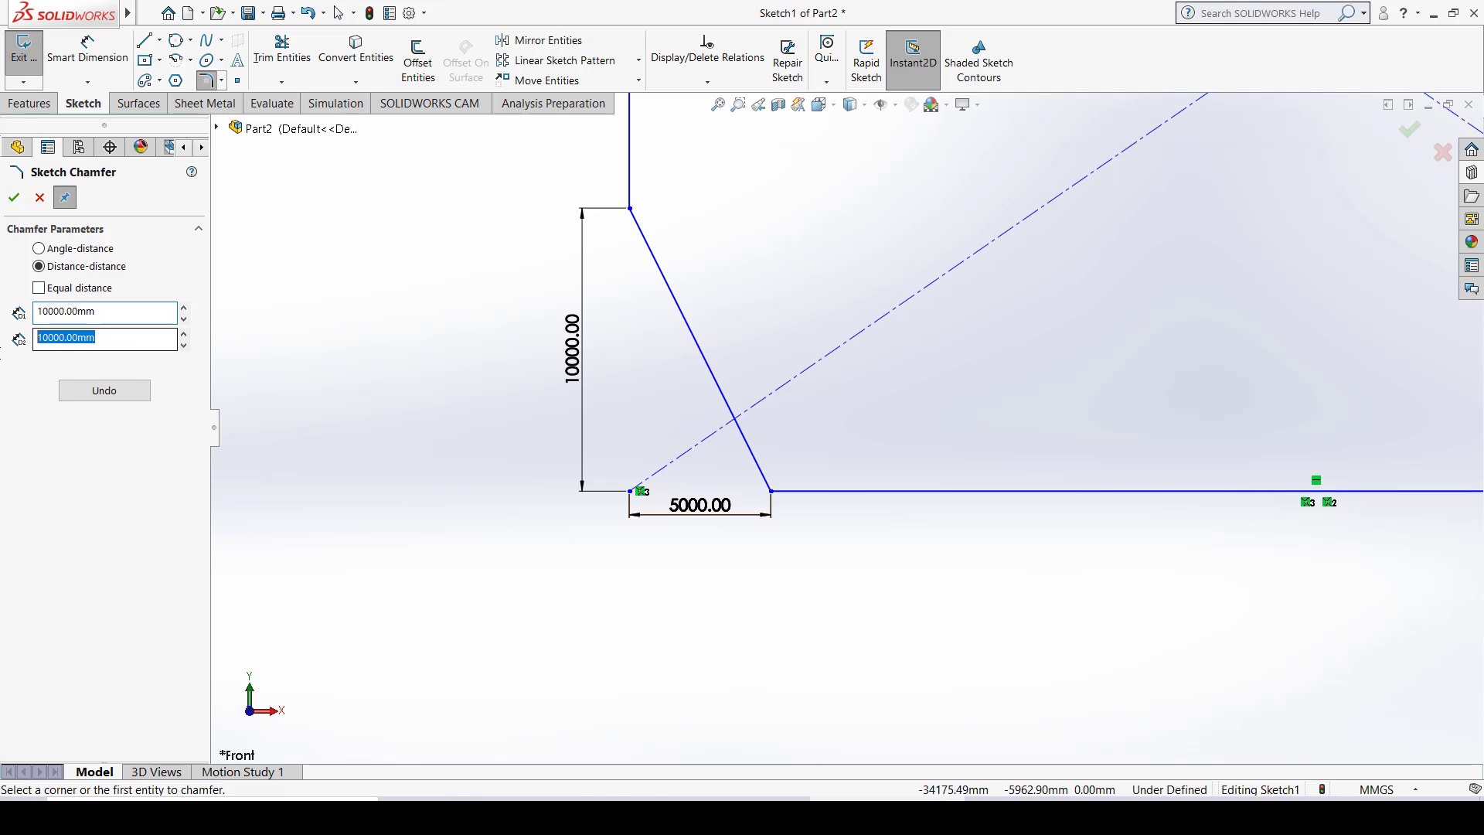
text(5200)
key(BackSpace)
key(BackSpace)
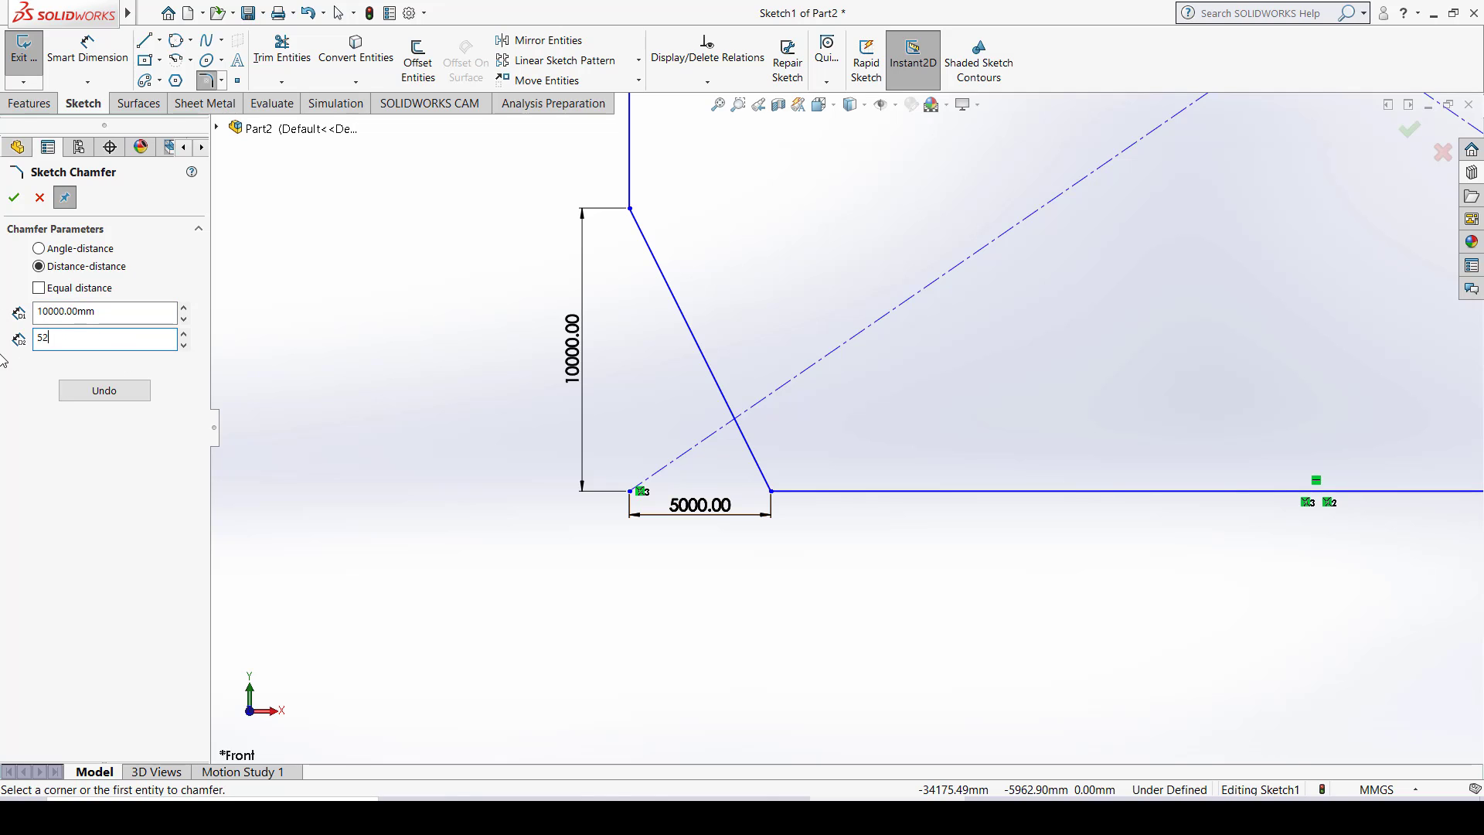
text(0)
key(BackSpace)
key(BackSpace)
text(000)
key(Return)
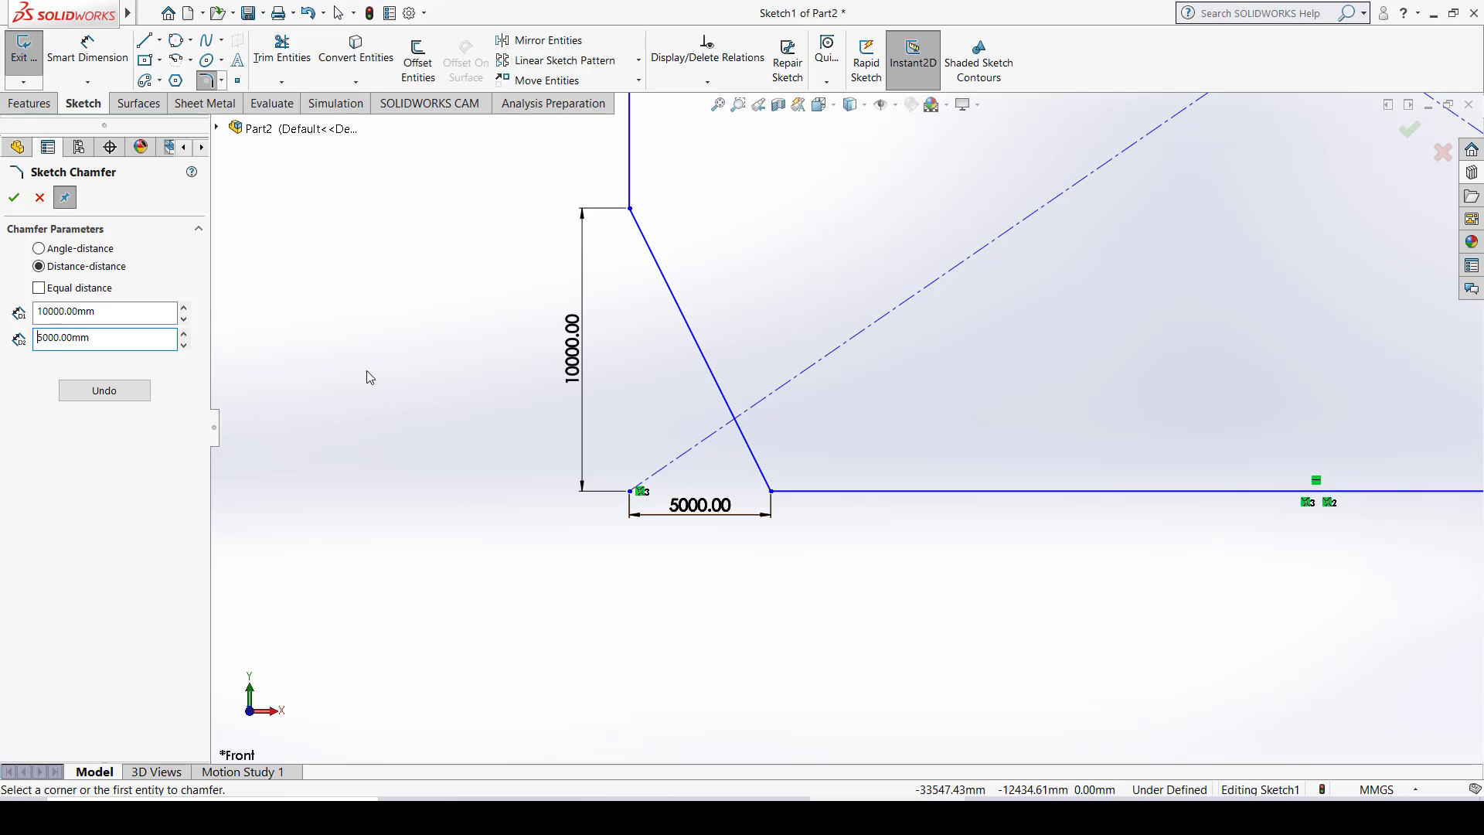
click(13, 197)
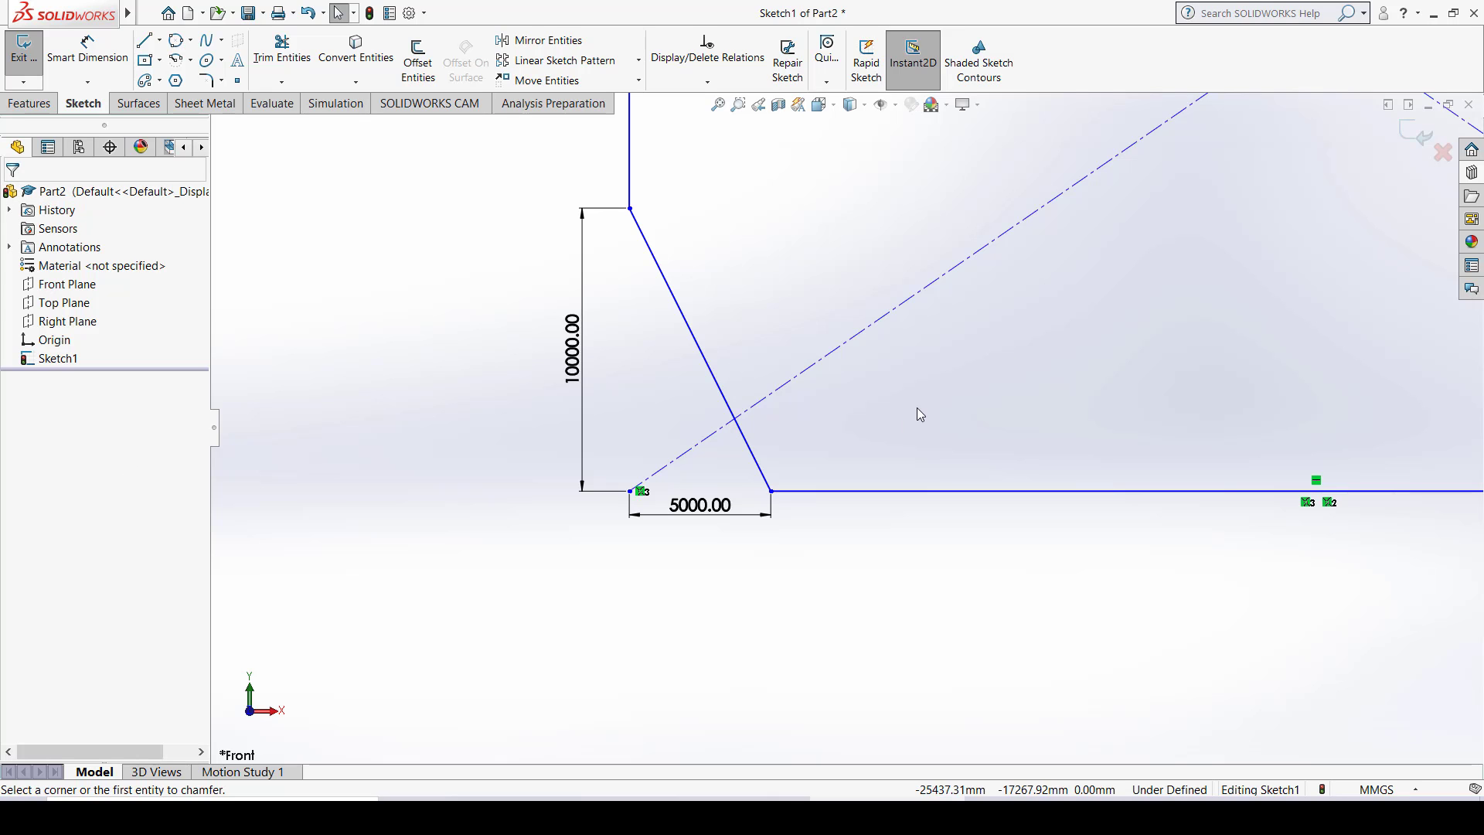
Step: Examine the rectangle's chamfered lower corners and filleted upper-left corner together with their dimensions
scroll(887, 399, up, 2)
scroll(887, 399, down, 6)
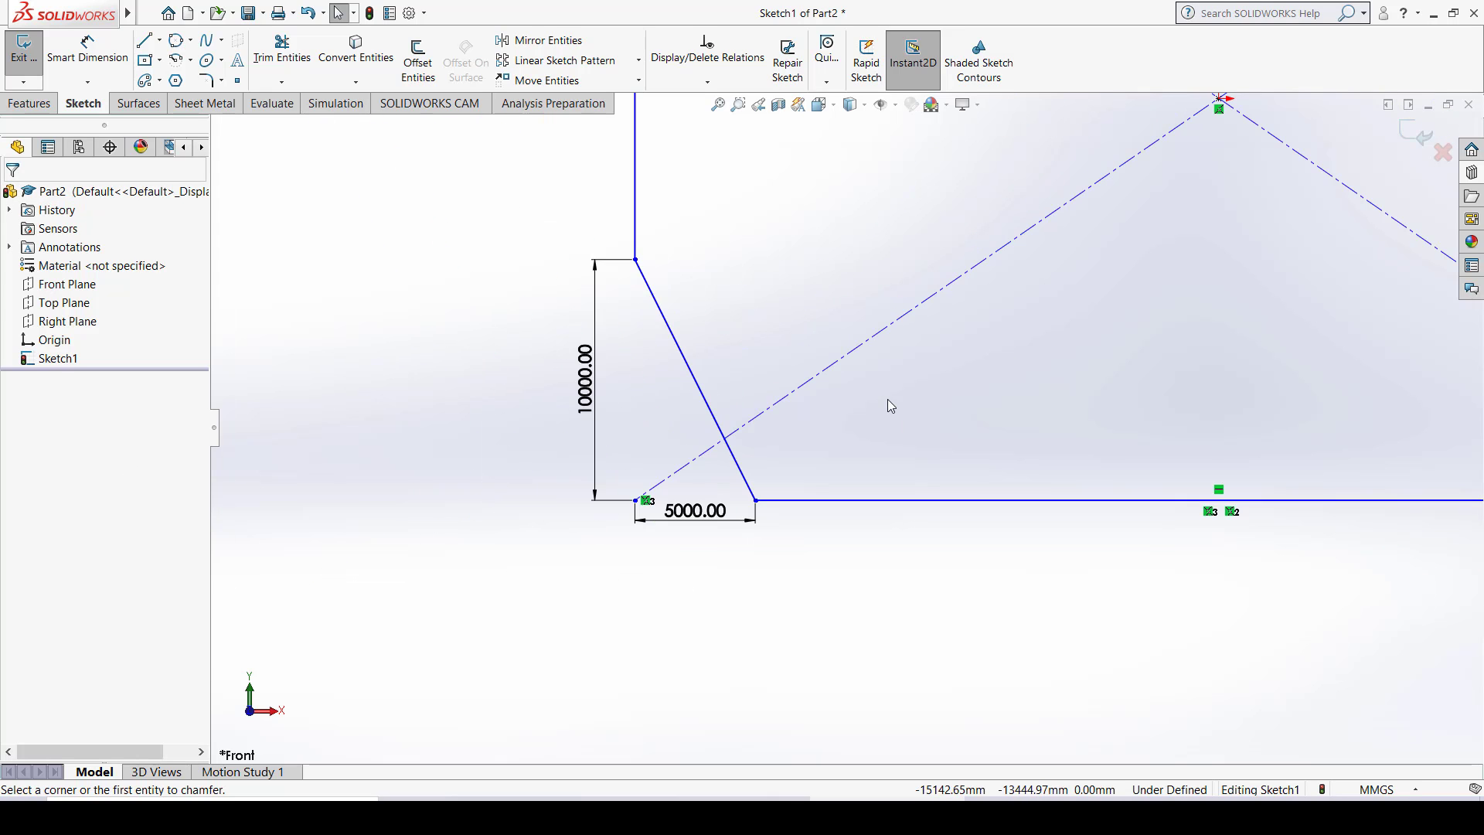
scroll(887, 399, down, 3)
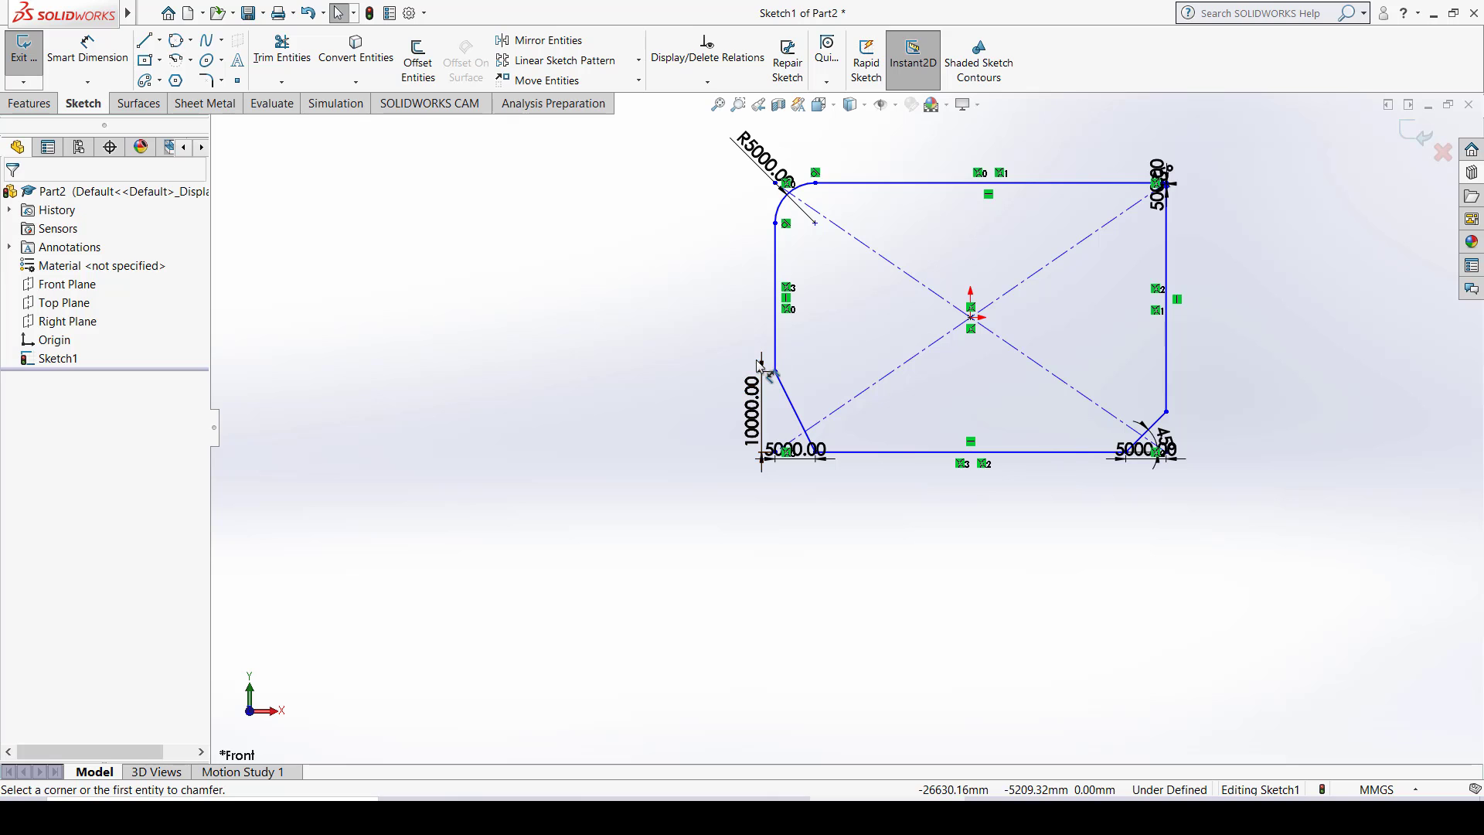
scroll(1144, 454, down, 5)
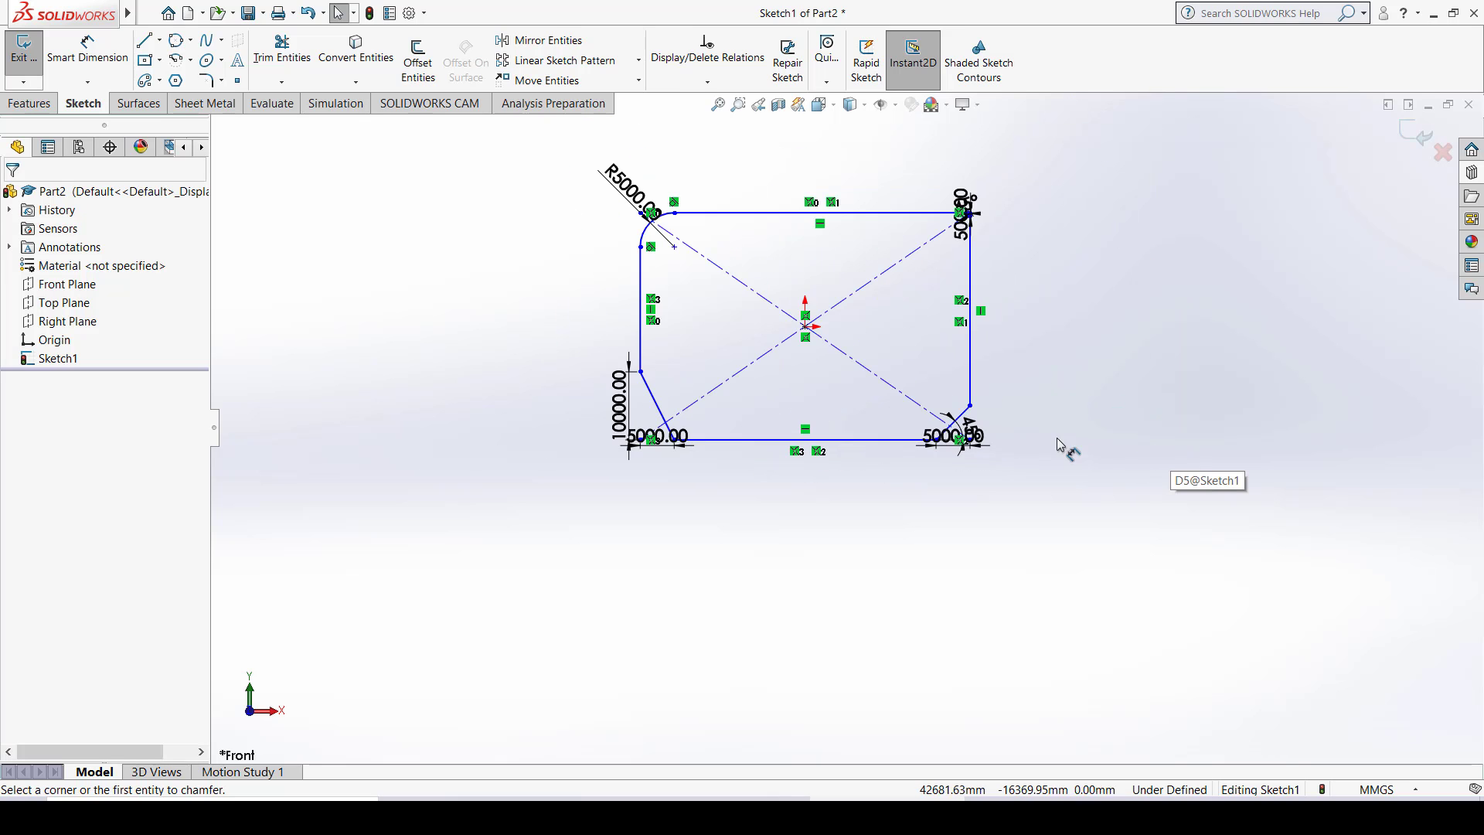
scroll(881, 421, up, 8)
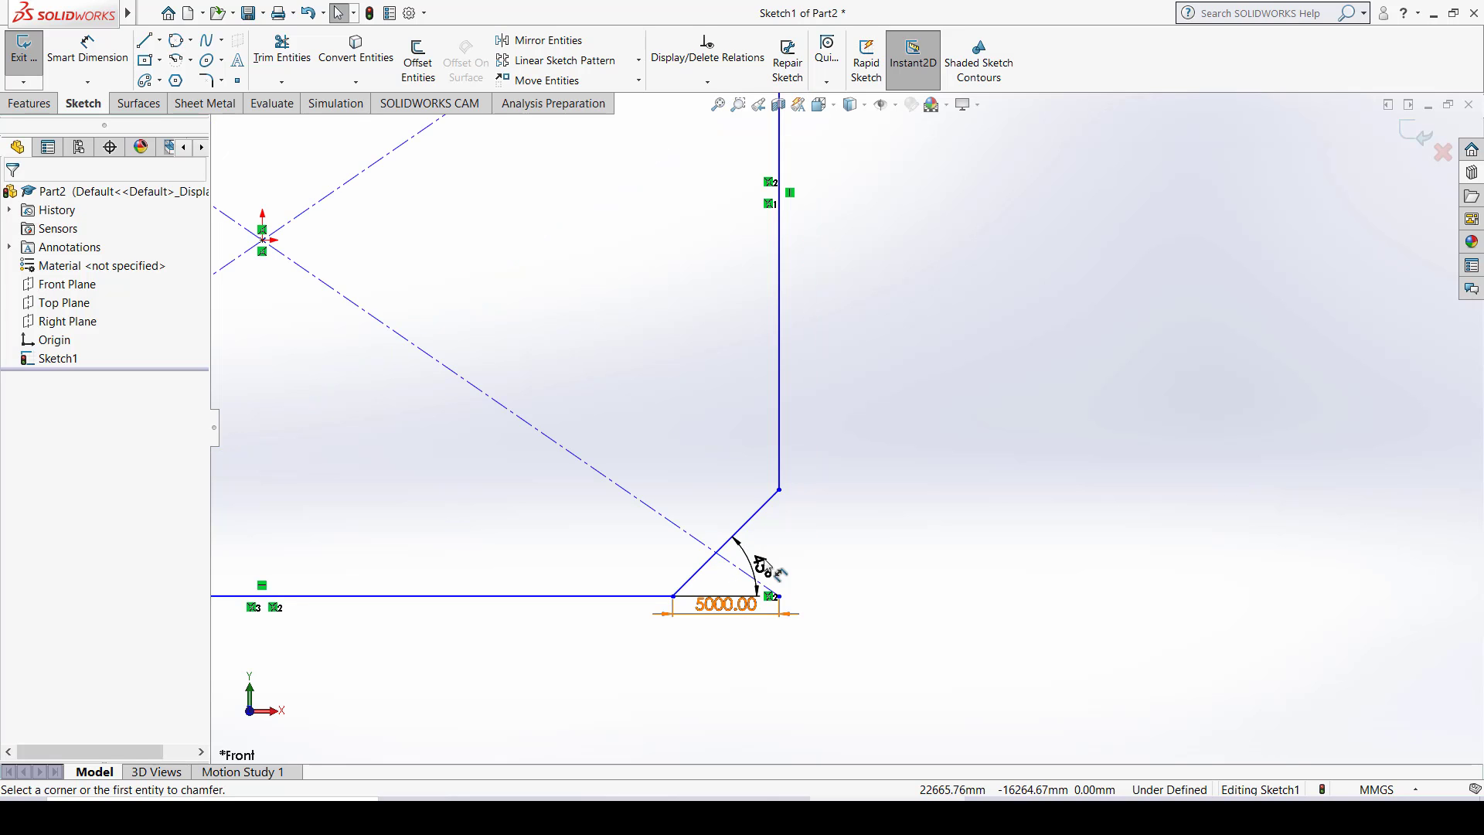
scroll(776, 541, down, 5)
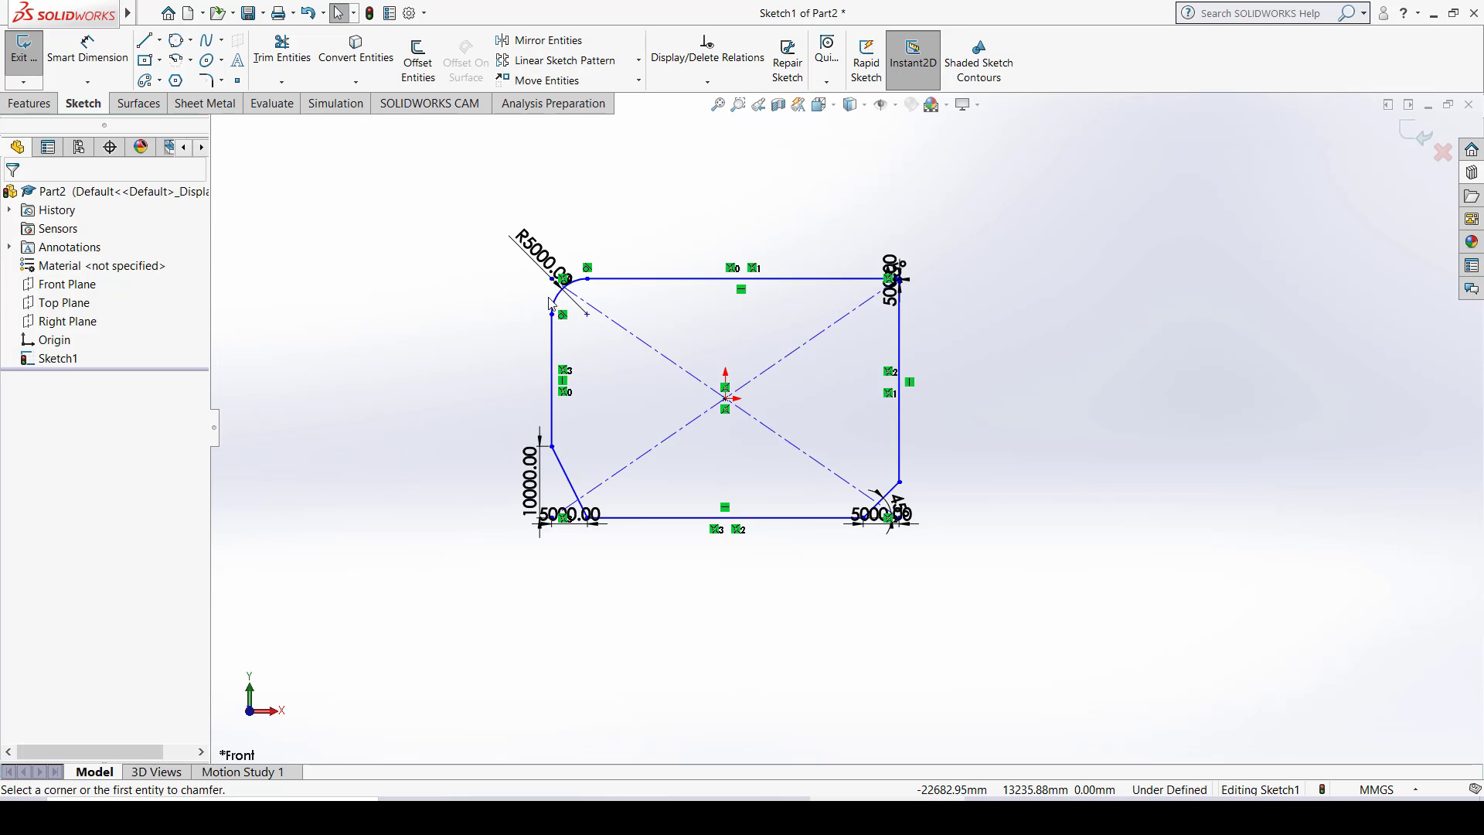
scroll(551, 294, up, 2)
scroll(551, 294, up, 3)
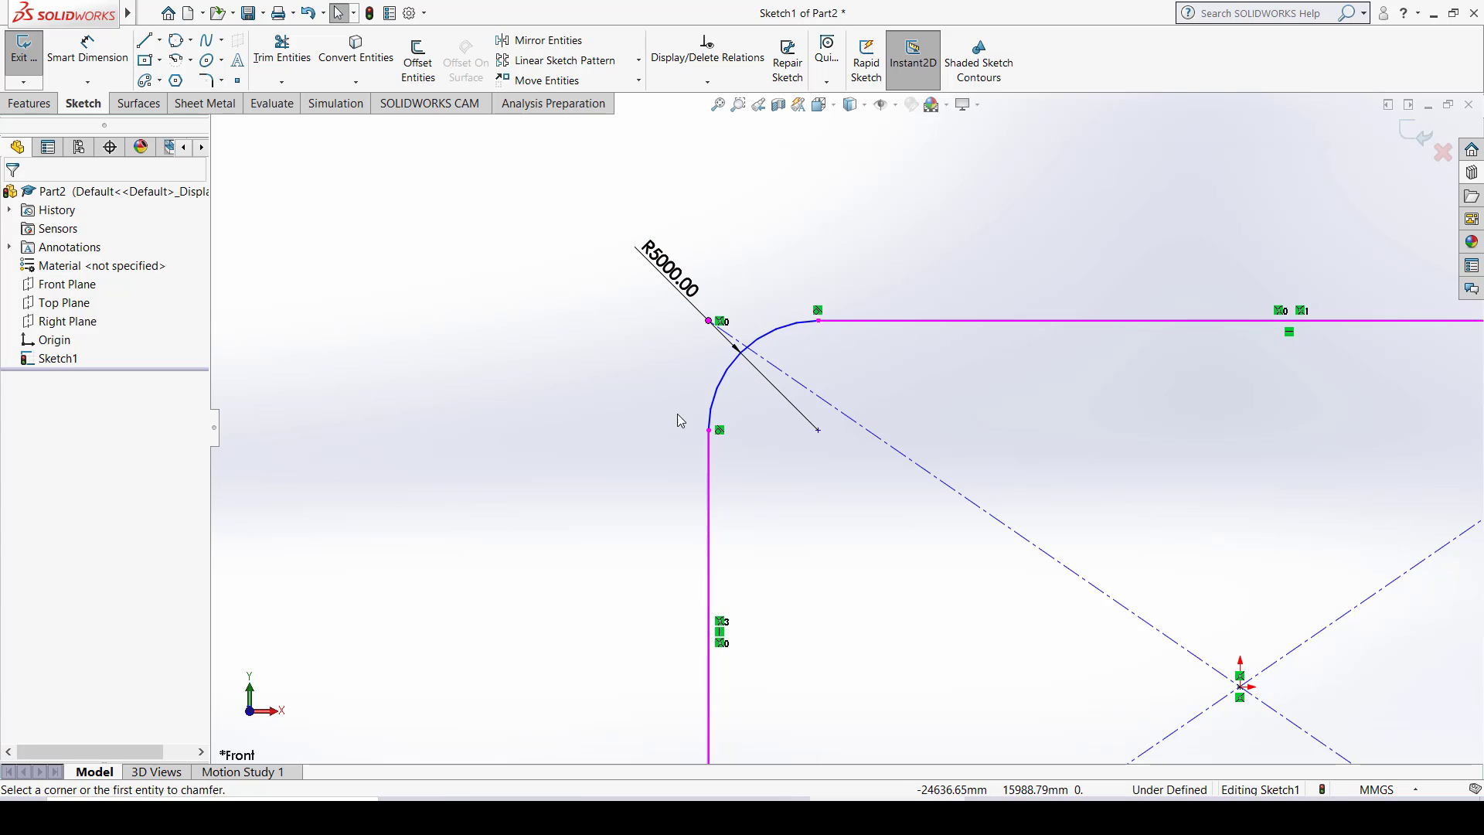
scroll(893, 386, down, 5)
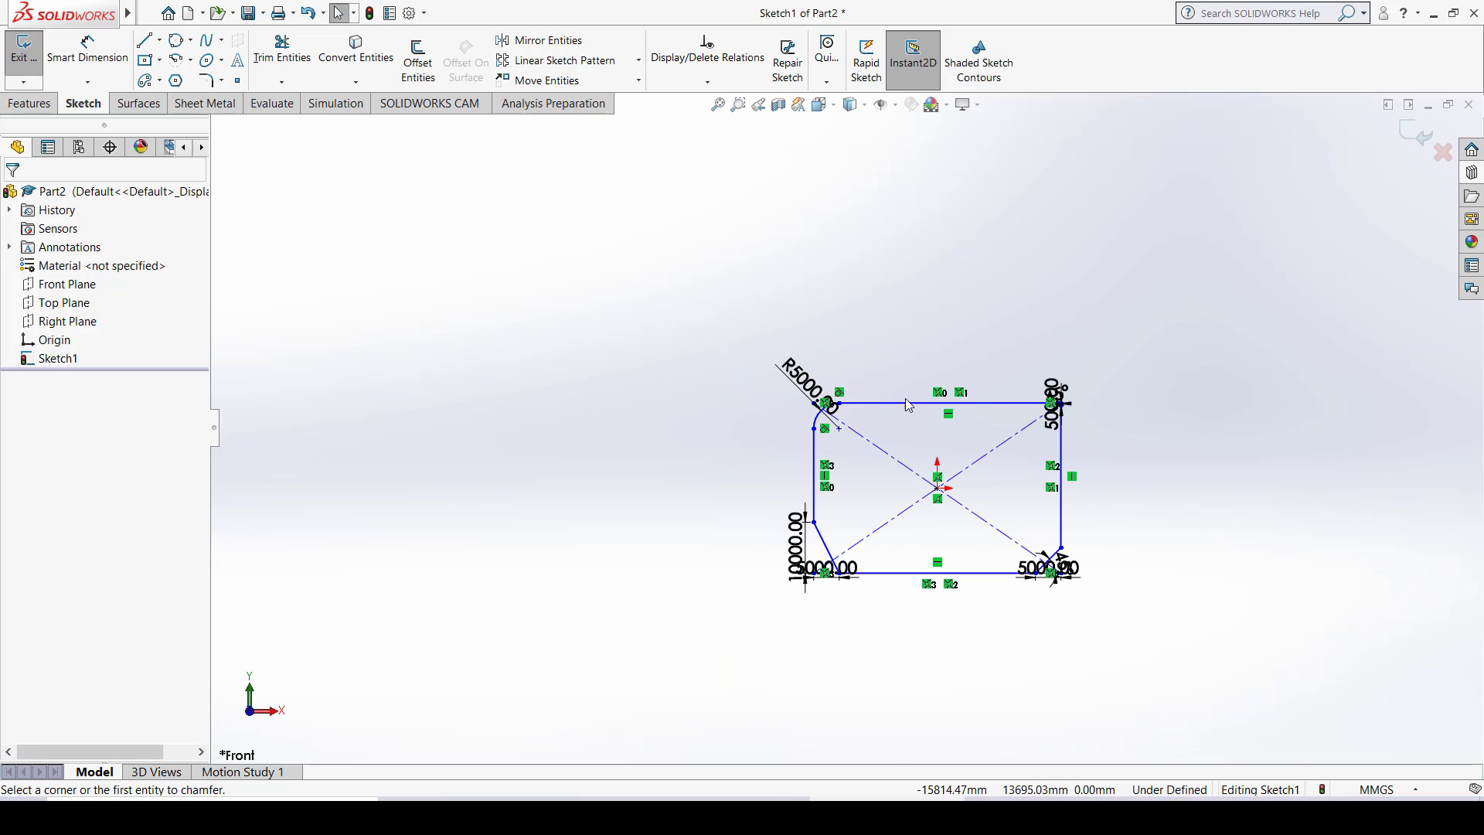
mouse_move(936, 418)
ctrl+middle_down()
mouse_move(881, 373)
mouse_move(822, 356)
ctrl+middle_up()
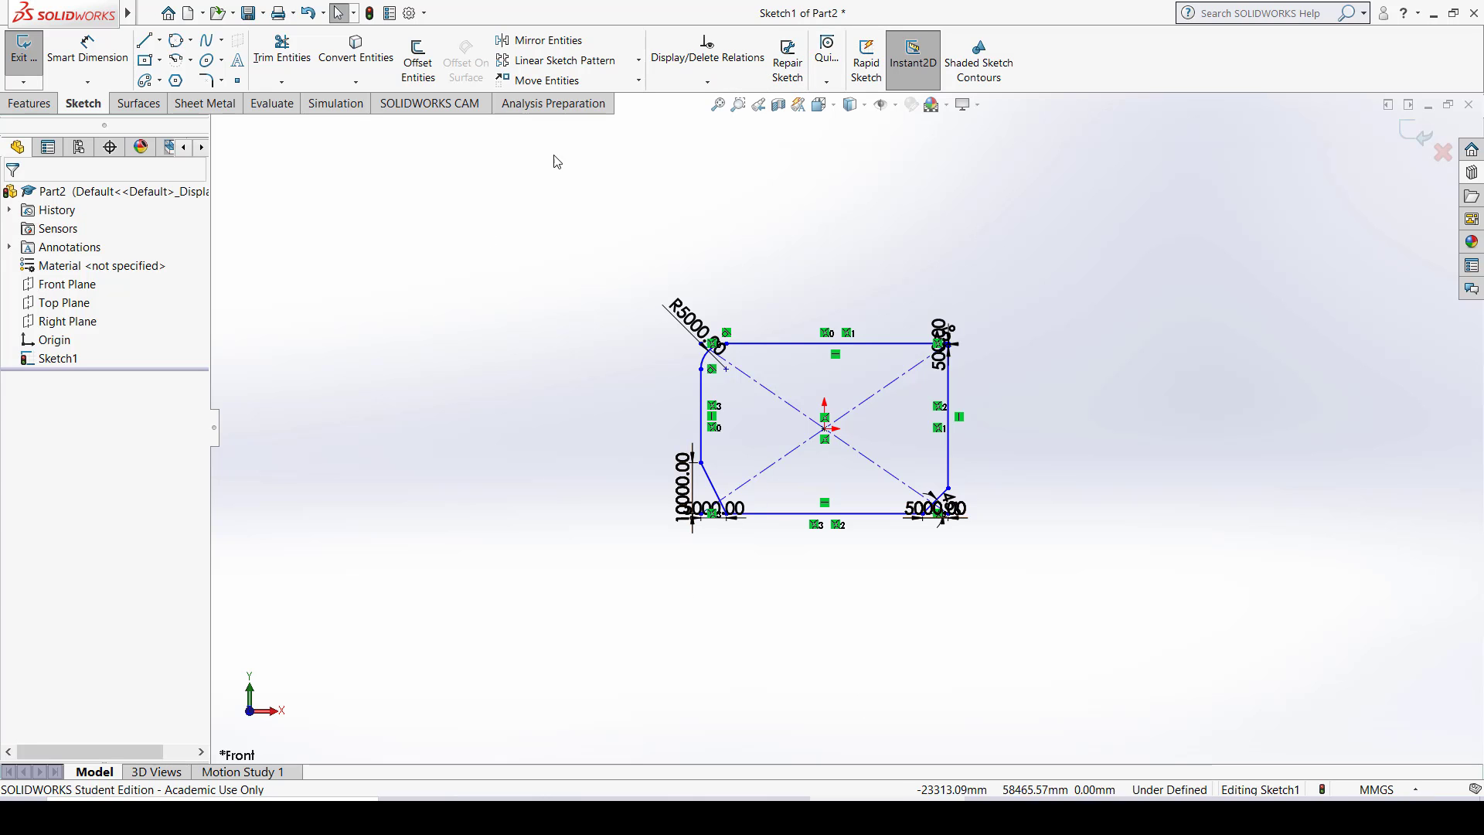
scroll(877, 406, up, 3)
scroll(877, 406, down, 1)
scroll(880, 409, down, 4)
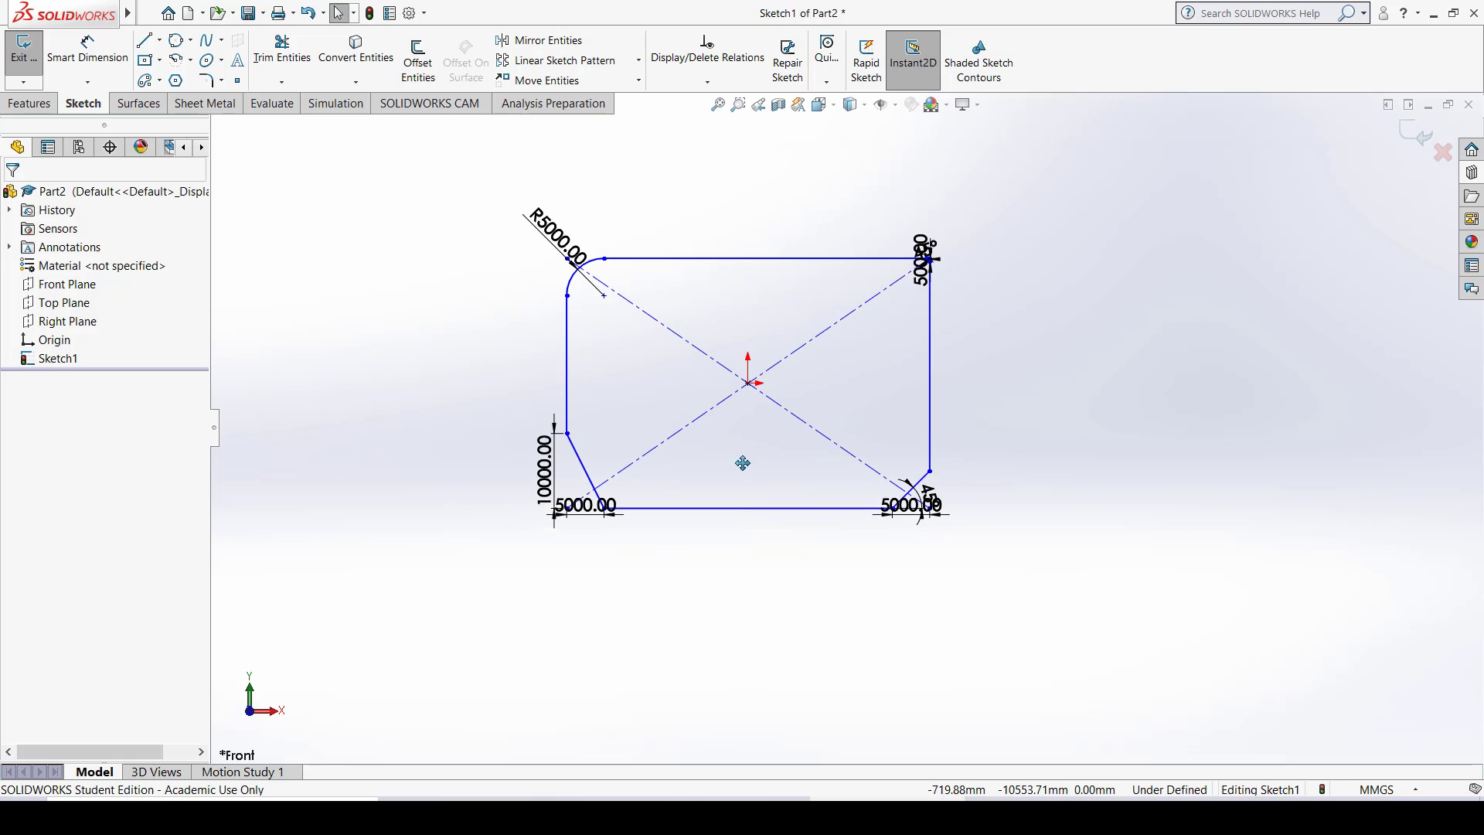
ctrl+middle_drag(752, 555, 746, 464)
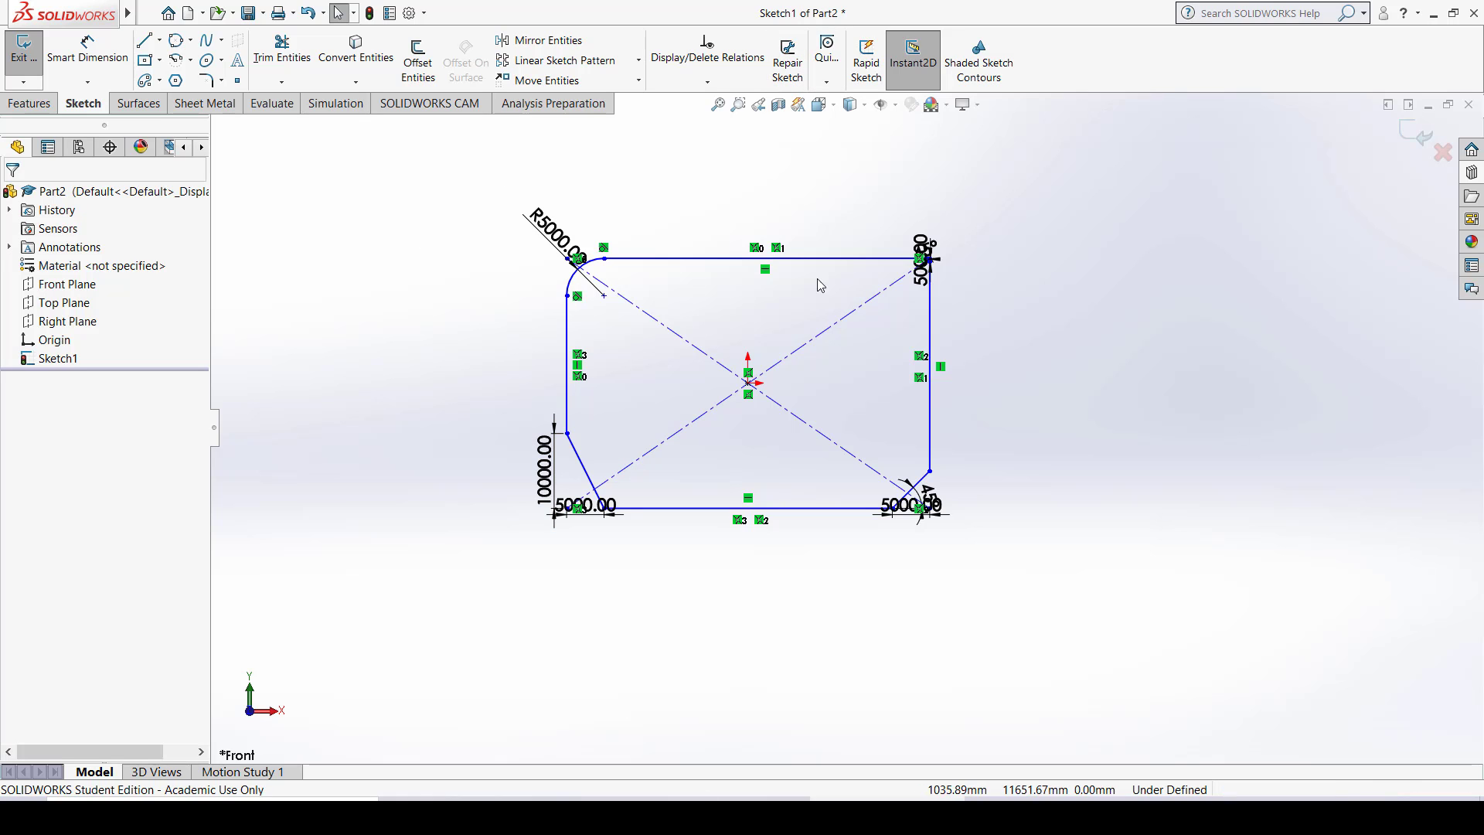
Step: Stretch the rectangle wider by its right edge, giving a bottom line about 73222 mm long, and taller by its bottom edge
click(929, 323)
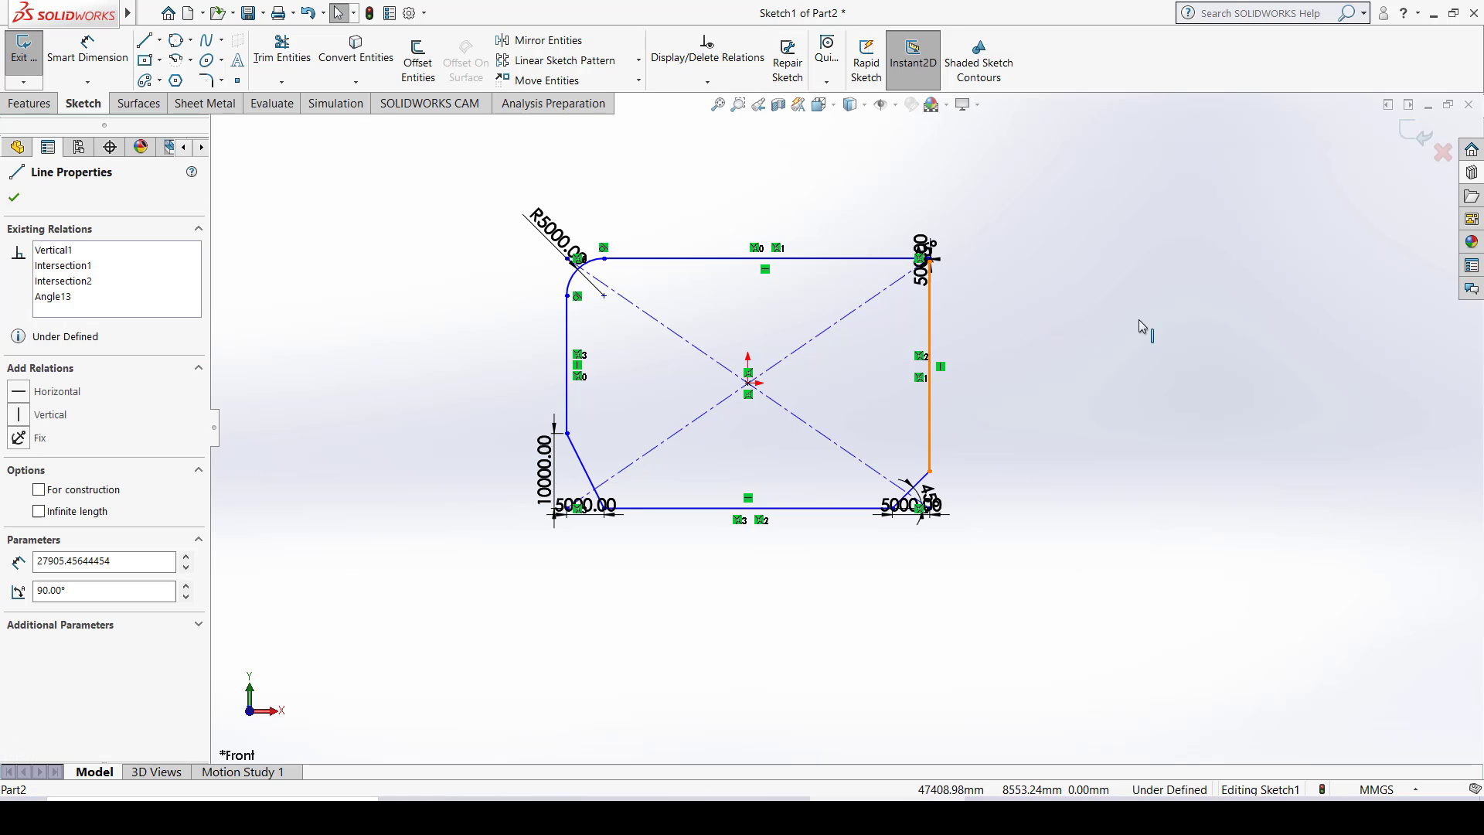
mouse_move(1138, 318)
mouse_down()
mouse_move(938, 347)
mouse_move(1168, 367)
mouse_move(965, 390)
mouse_move(1225, 390)
mouse_move(1058, 386)
mouse_up()
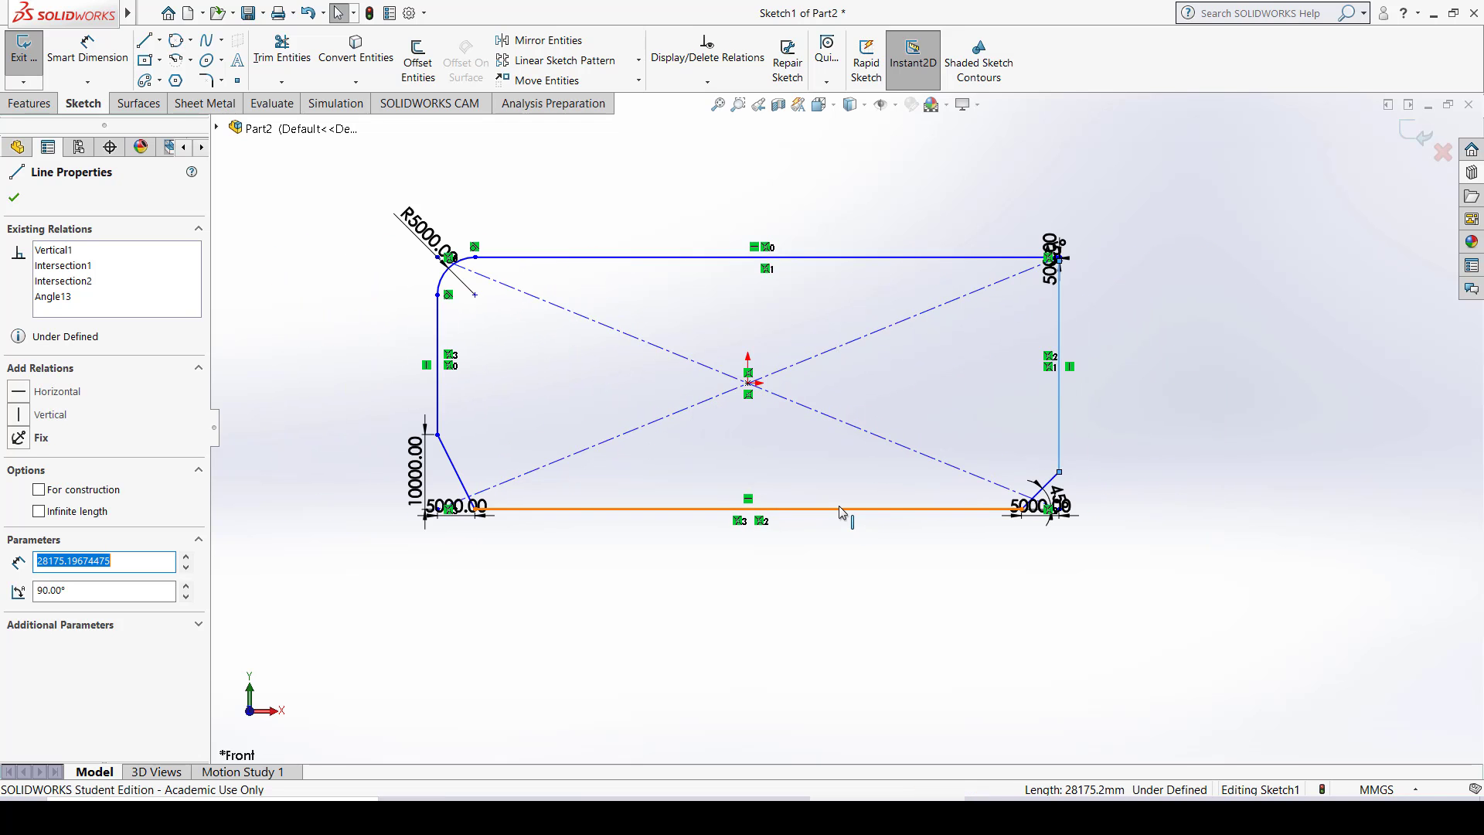
mouse_move(842, 513)
mouse_down()
mouse_move(847, 689)
mouse_move(836, 591)
mouse_up()
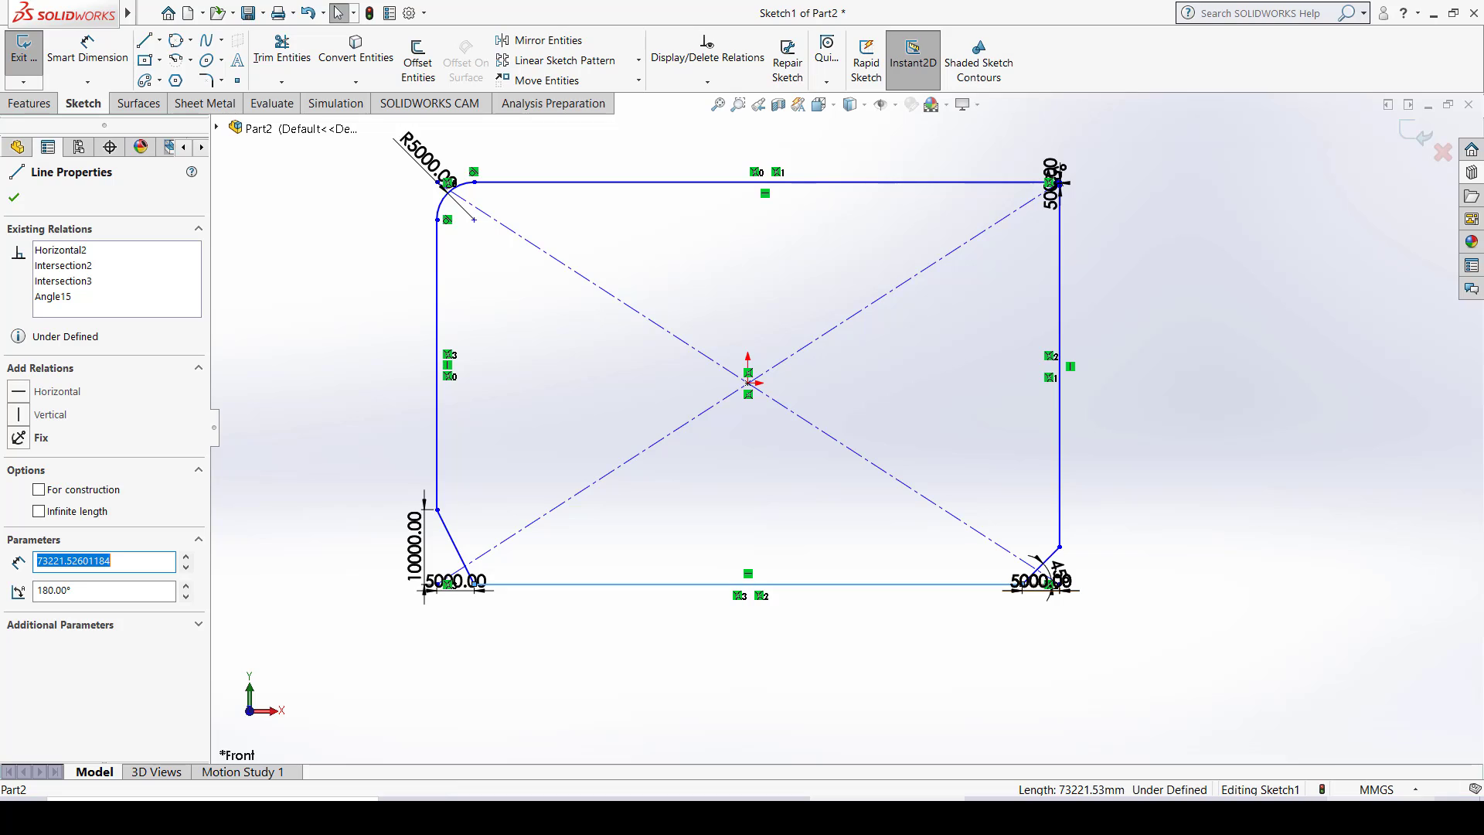
mouse_move(1042, 816)
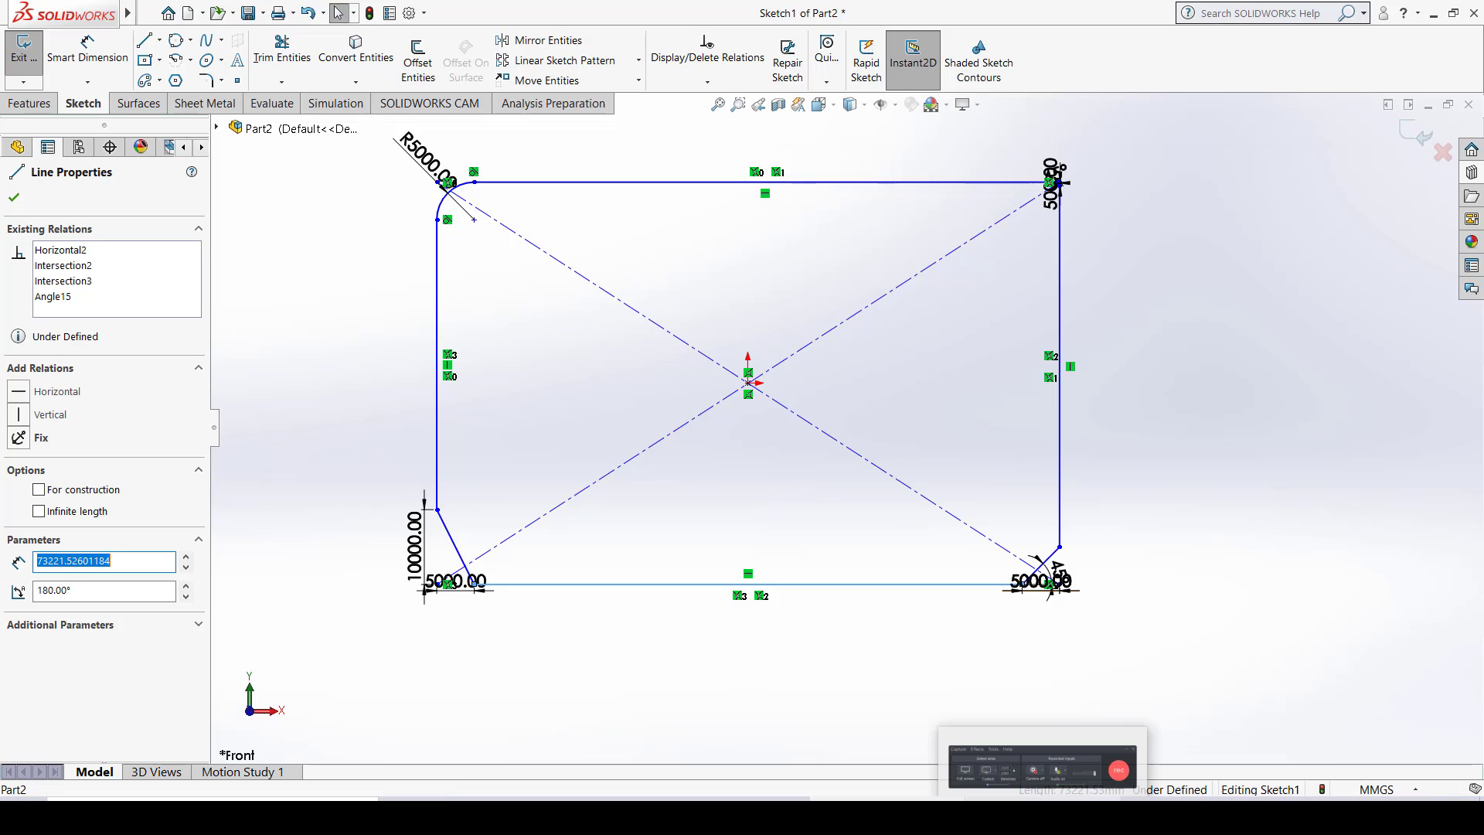